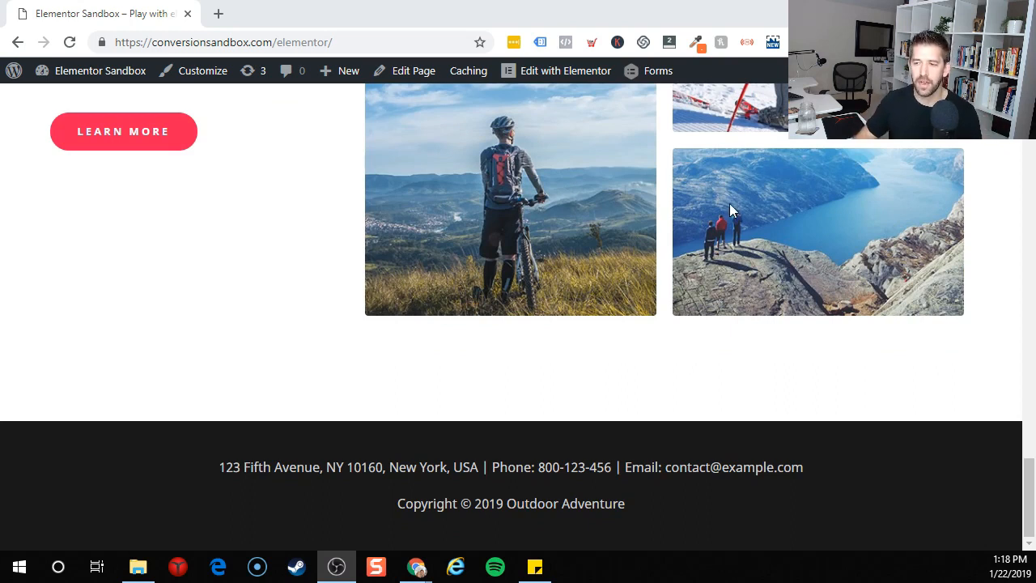
Open the WordPress admin dashboard of the Elementor Sandbox site
{"action": "scroll", "coordinate": [729, 204], "scroll_direction": "up", "scroll_amount": 20}
{"action": "scroll", "coordinate": [717, 259], "scroll_direction": "down", "scroll_amount": 2}
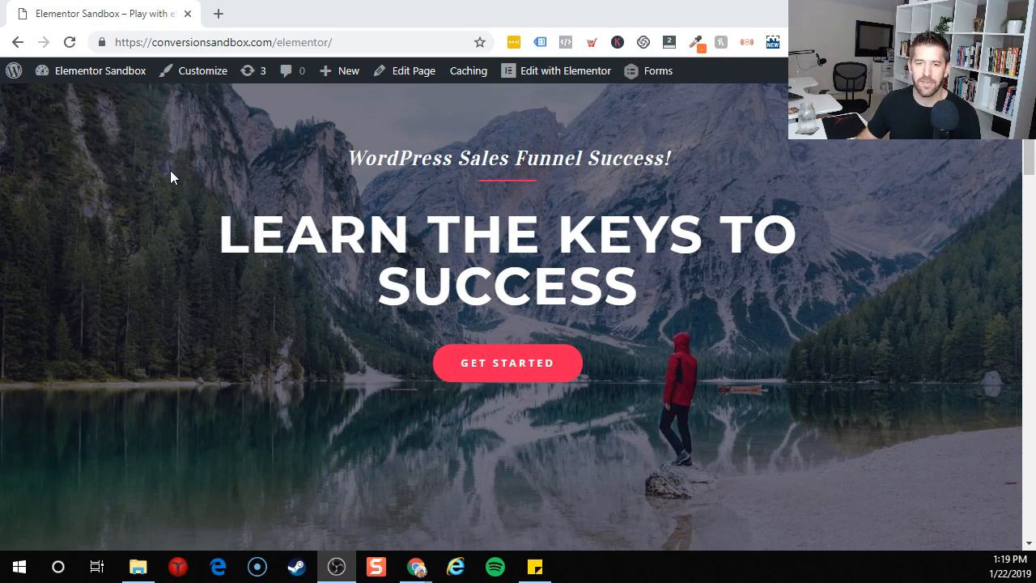
{"action": "left_click", "coordinate": [97, 98]}
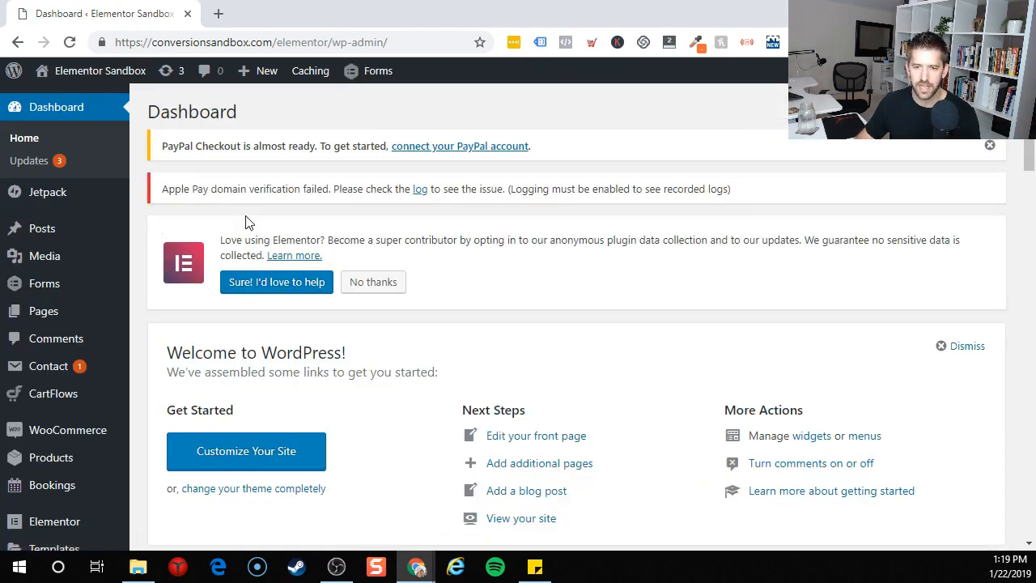
{"action": "scroll", "coordinate": [388, 272], "scroll_direction": "down", "scroll_amount": 5}
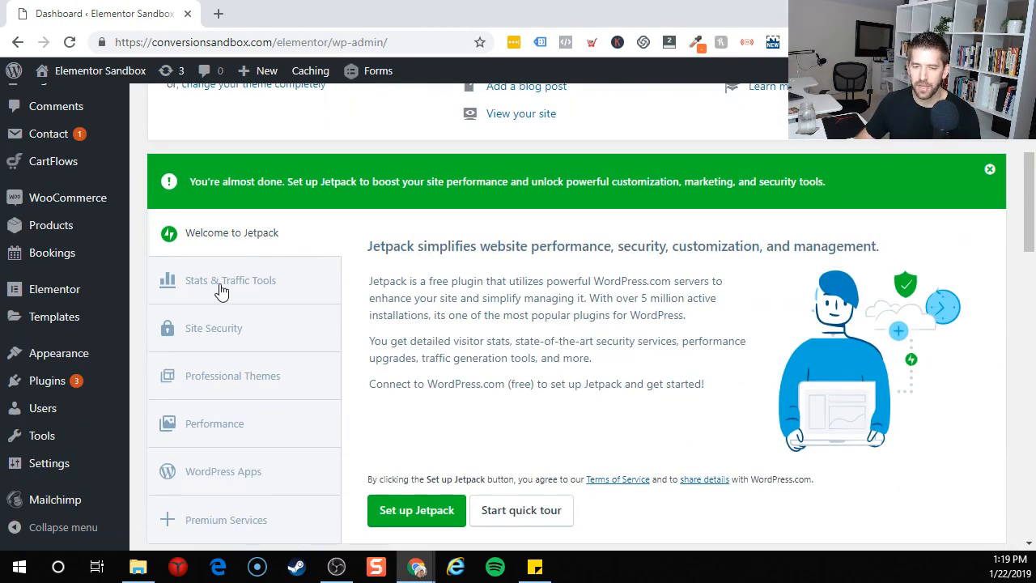
{"action": "mouse_move", "coordinate": [75, 380]}
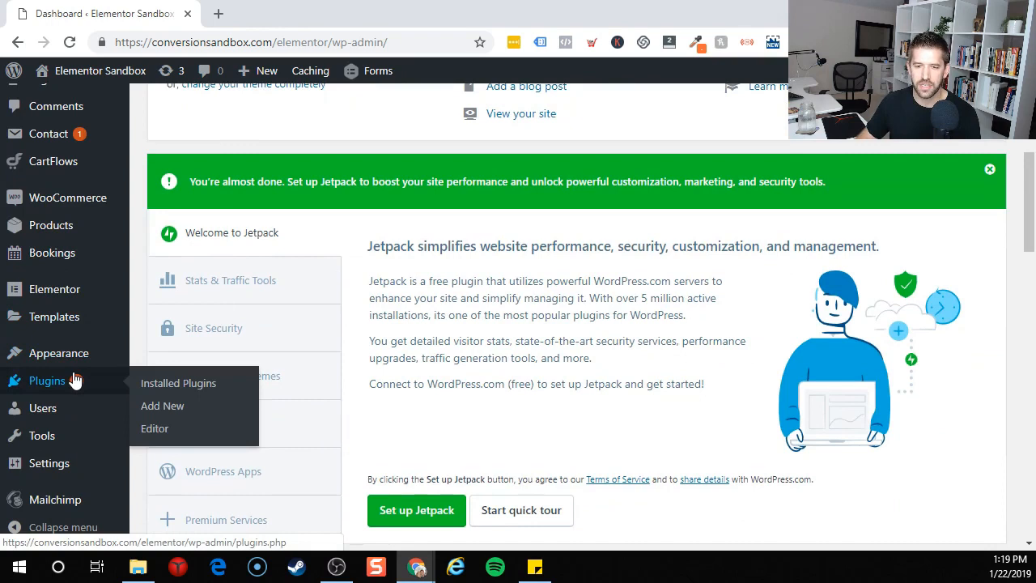
{"action": "mouse_move", "coordinate": [52, 171]}
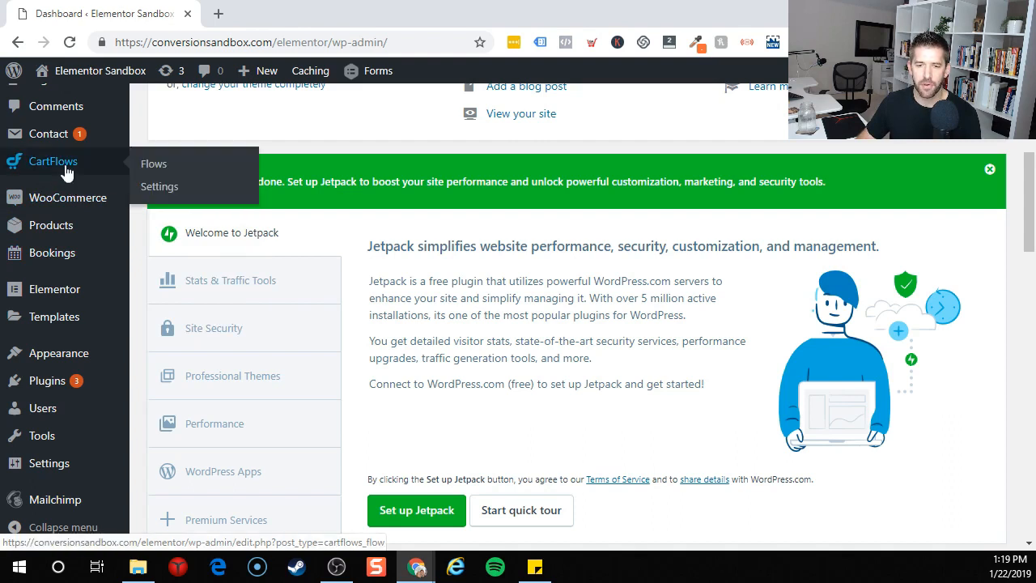
Start a new WooCommerce product and name it "Secret Book Revealed!"
{"action": "mouse_move", "coordinate": [66, 210]}
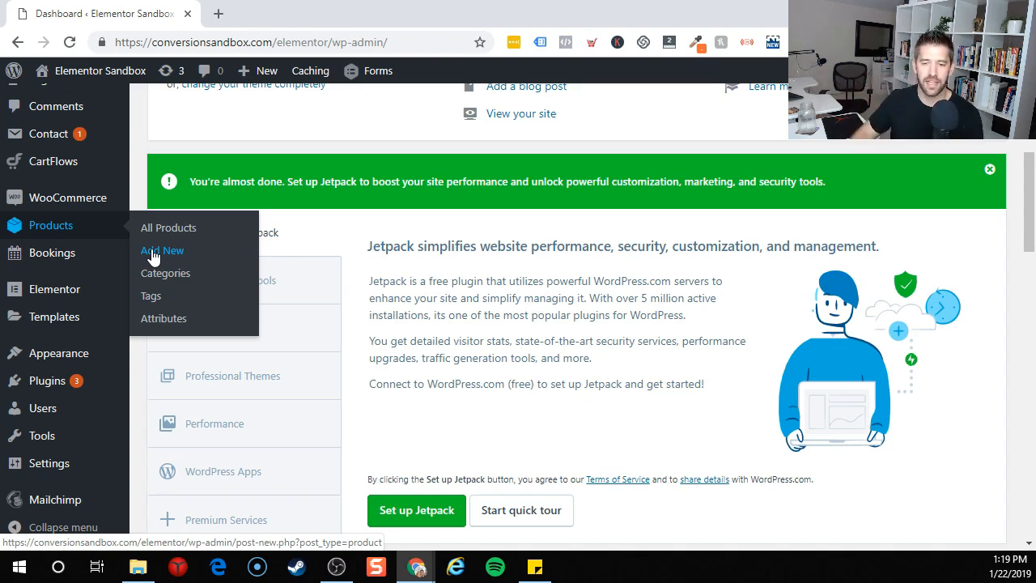
{"action": "left_click", "coordinate": [152, 253]}
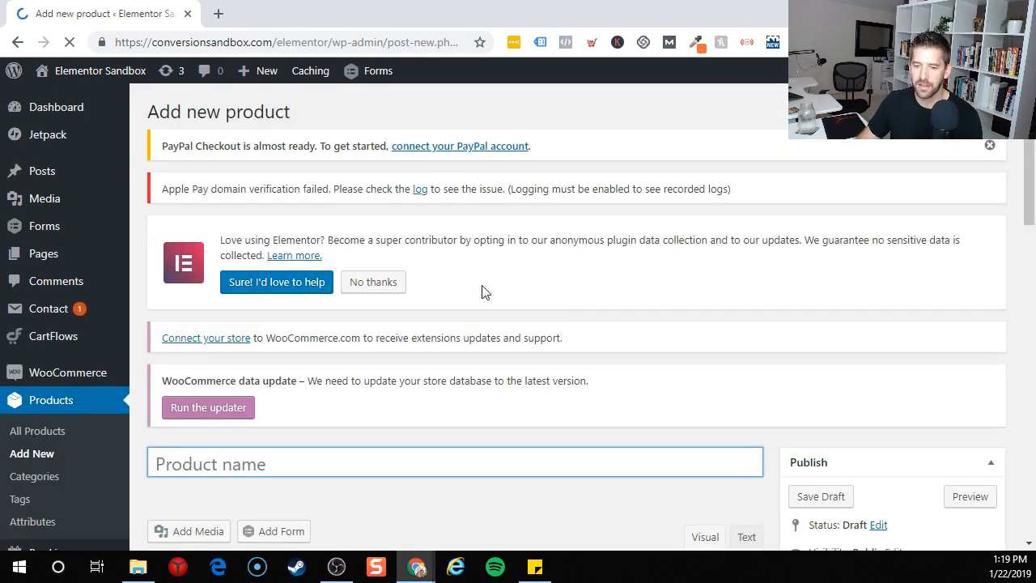
{"action": "scroll", "coordinate": [364, 311], "scroll_direction": "down", "scroll_amount": 4}
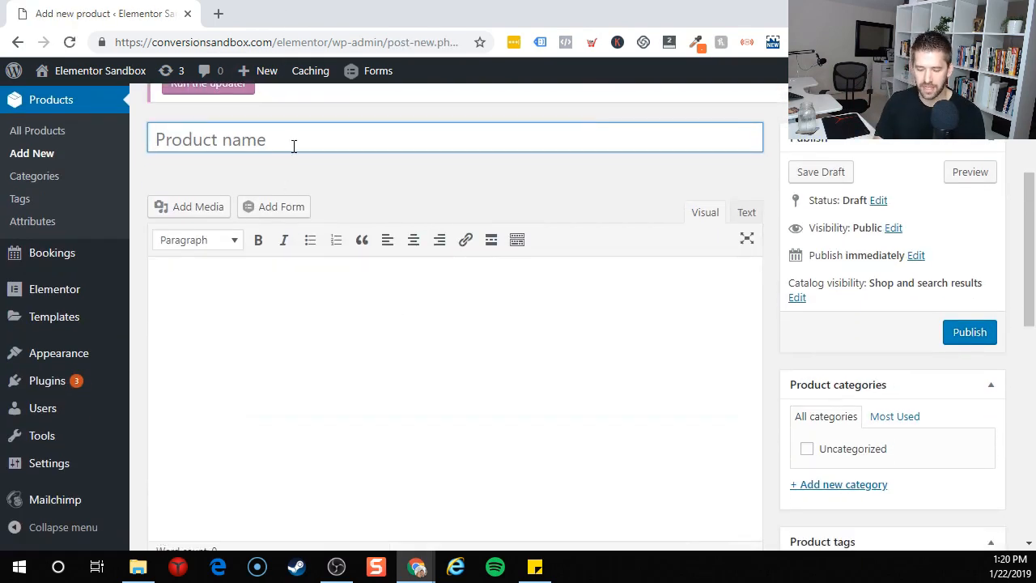
{"action": "left_click", "coordinate": [294, 144]}
{"action": "type", "text": "Secret Book"}
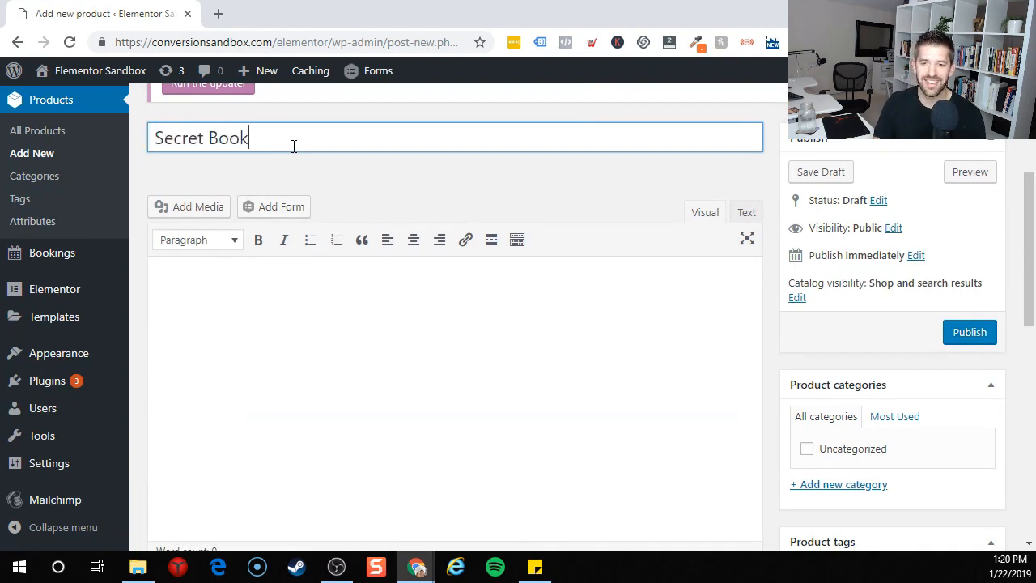
{"action": "type", "text": " Revealed!"}
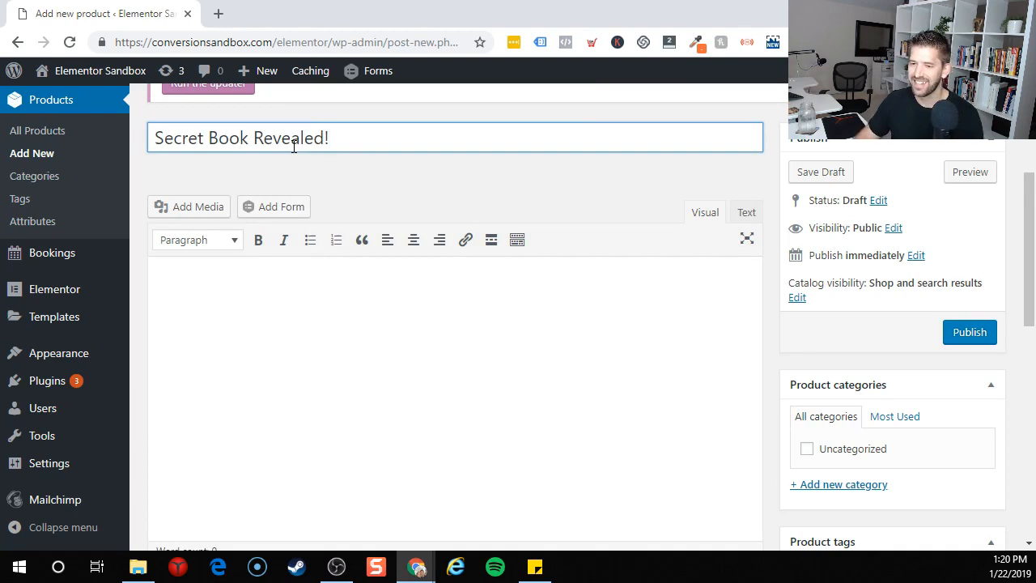
Mark the Secret Book product as virtual and downloadable, with a regular price of $97
{"action": "scroll", "coordinate": [456, 192], "scroll_direction": "down", "scroll_amount": 4}
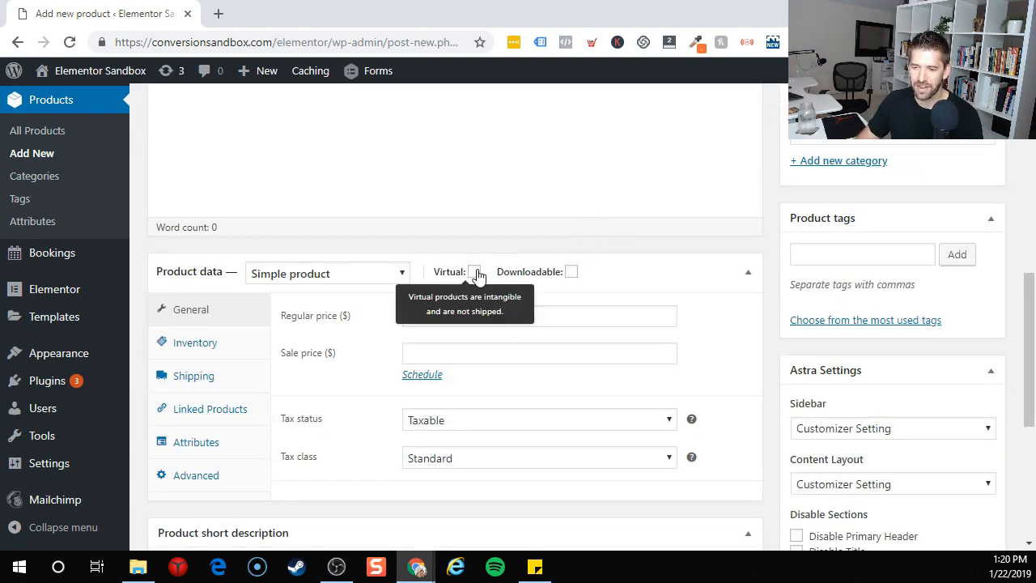
{"action": "left_click", "coordinate": [475, 272]}
{"action": "left_click", "coordinate": [571, 272]}
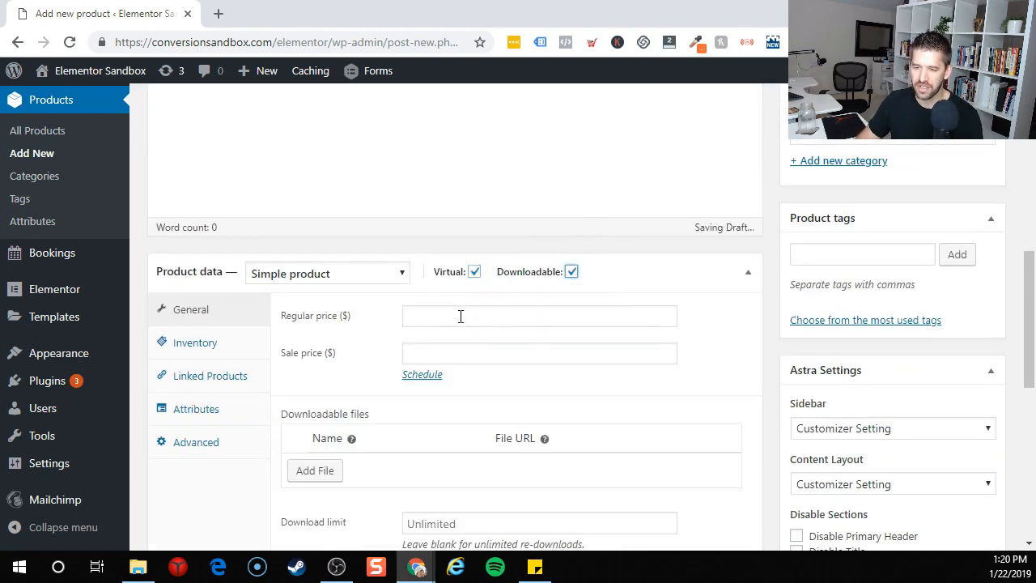
{"action": "left_click", "coordinate": [460, 316]}
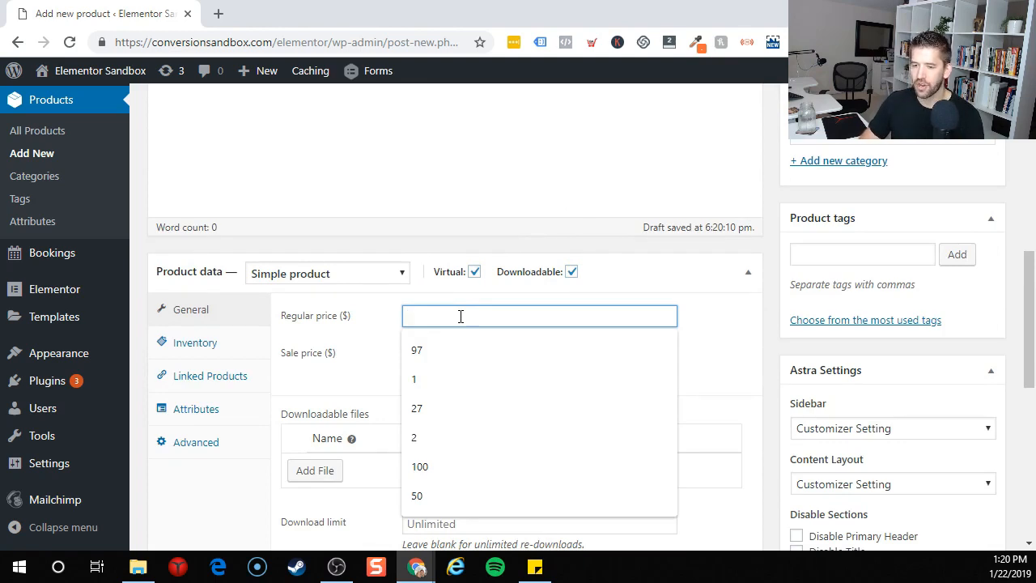
{"action": "type", "text": "97"}
{"action": "left_click", "coordinate": [380, 321]}
Set the product image to Convert-Course-Mockup.png from the media library
{"action": "scroll", "coordinate": [693, 353], "scroll_direction": "down", "scroll_amount": 1}
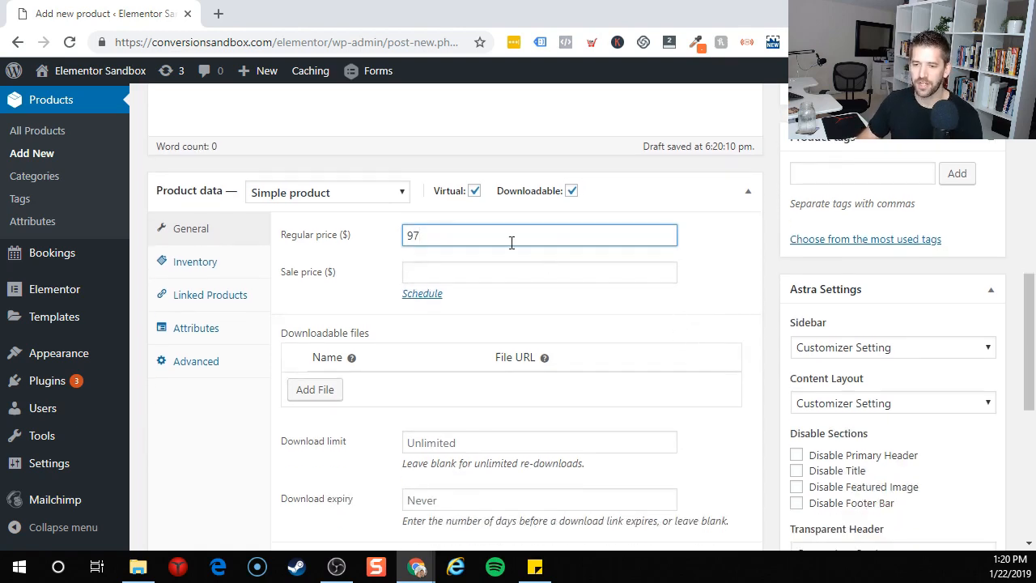
{"action": "scroll", "coordinate": [669, 308], "scroll_direction": "down", "scroll_amount": 7}
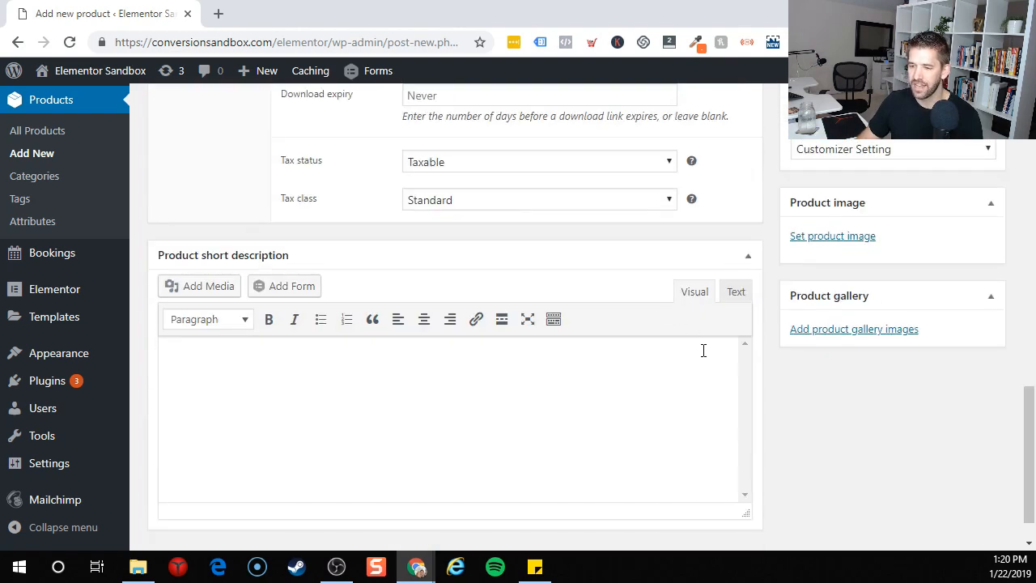
{"action": "scroll", "coordinate": [698, 340], "scroll_direction": "up", "scroll_amount": 3}
{"action": "scroll", "coordinate": [765, 386], "scroll_direction": "down", "scroll_amount": 1}
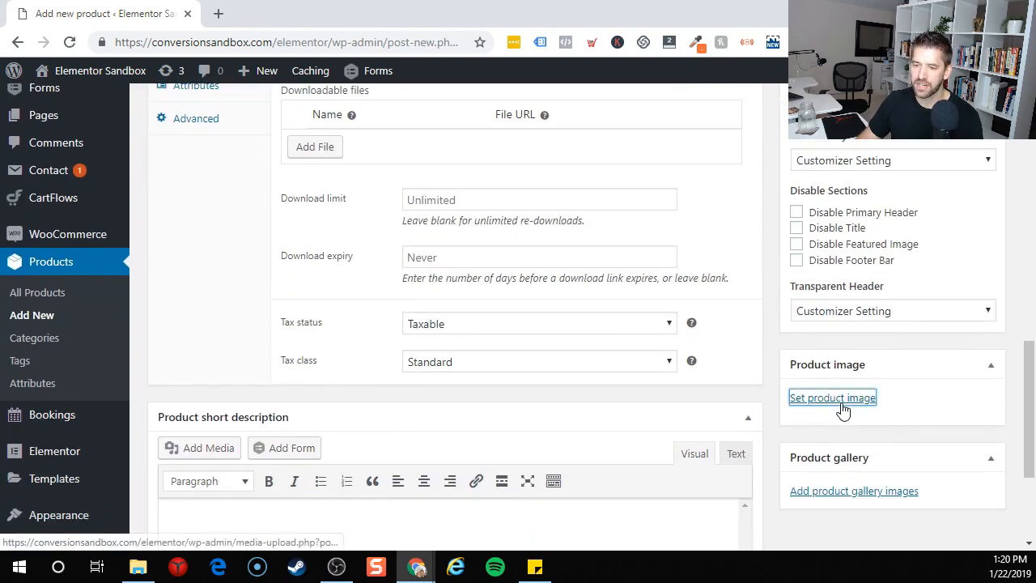
{"action": "left_click", "coordinate": [841, 401]}
{"action": "scroll", "coordinate": [533, 319], "scroll_direction": "down", "scroll_amount": 5}
{"action": "scroll", "coordinate": [534, 319], "scroll_direction": "down", "scroll_amount": 10}
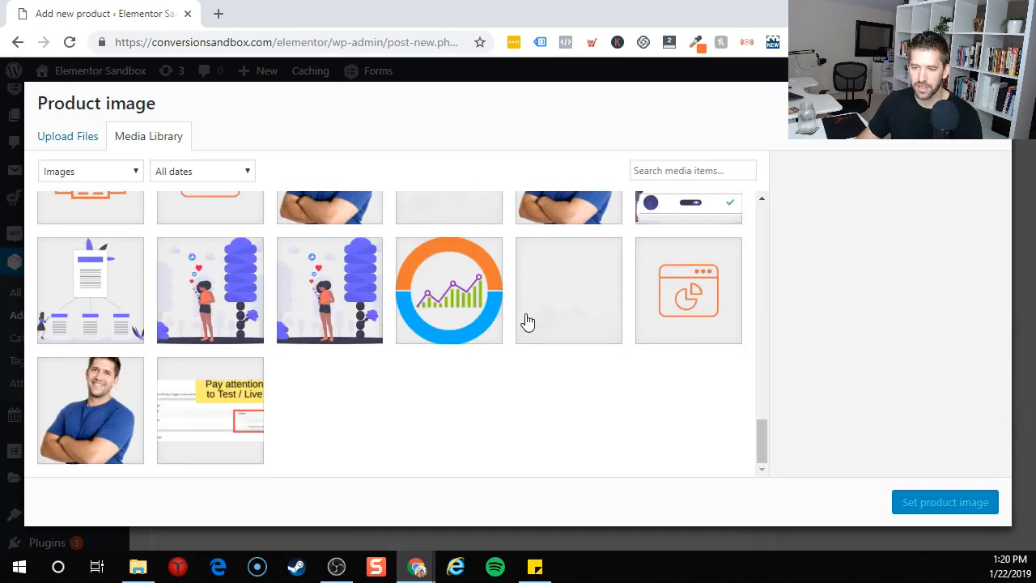
{"action": "scroll", "coordinate": [528, 321], "scroll_direction": "up", "scroll_amount": 3}
{"action": "left_click", "coordinate": [567, 328]}
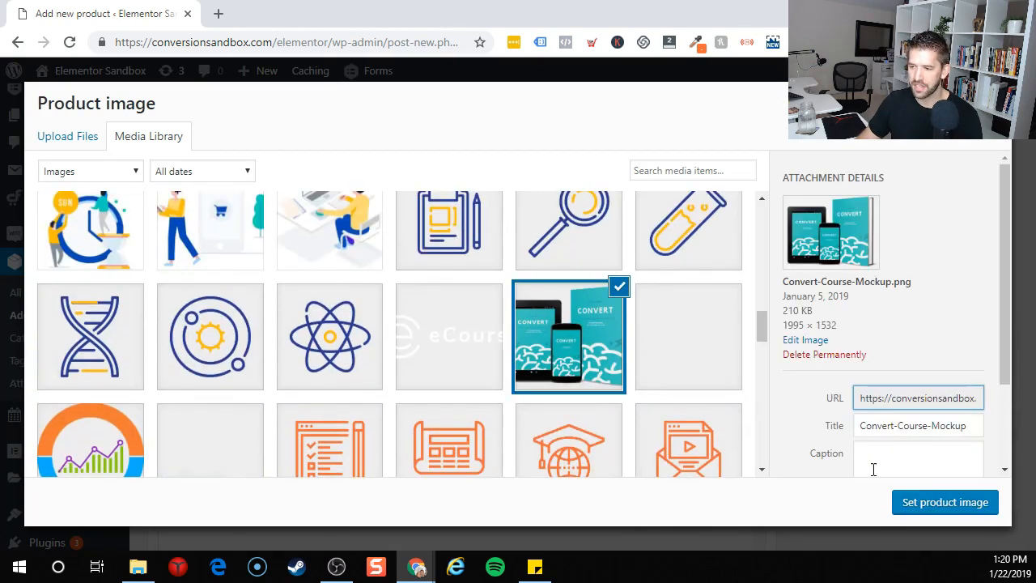
{"action": "left_click", "coordinate": [946, 512]}
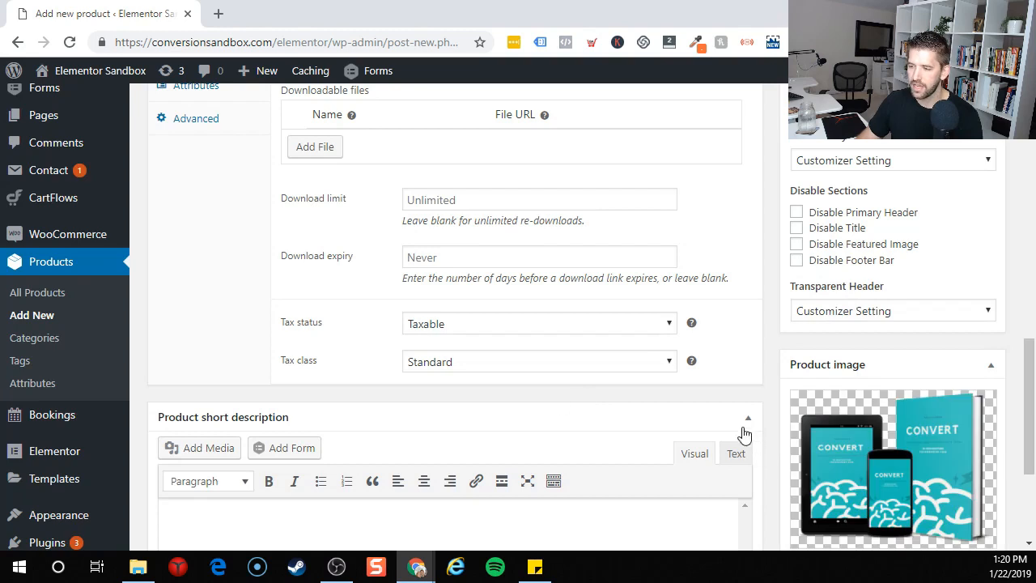
Publish the "Secret Book Revealed!" product
{"action": "scroll", "coordinate": [743, 432], "scroll_direction": "up", "scroll_amount": 6}
{"action": "scroll", "coordinate": [737, 432], "scroll_direction": "up", "scroll_amount": 5}
{"action": "left_click", "coordinate": [965, 429]}
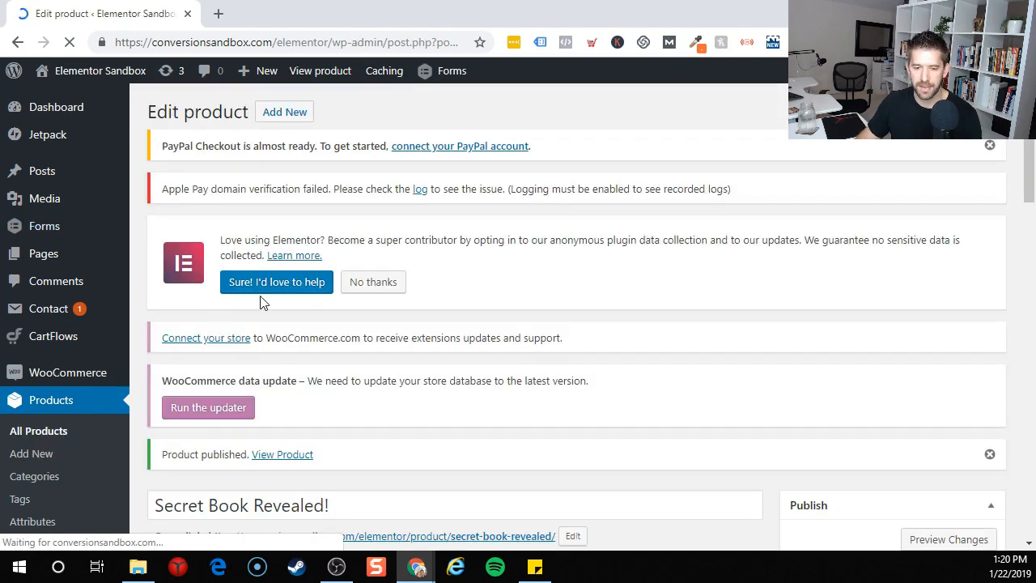
Start another new product and name it "Ebook Companion Worksheet"
{"action": "left_click", "coordinate": [40, 456]}
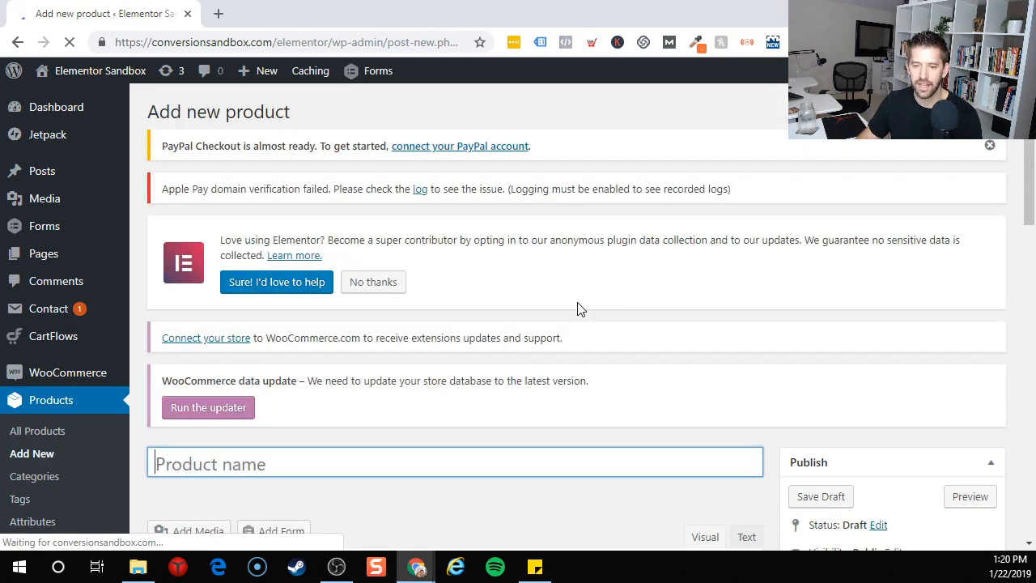
{"action": "scroll", "coordinate": [566, 306], "scroll_direction": "down", "scroll_amount": 1}
{"action": "scroll", "coordinate": [486, 306], "scroll_direction": "down", "scroll_amount": 1}
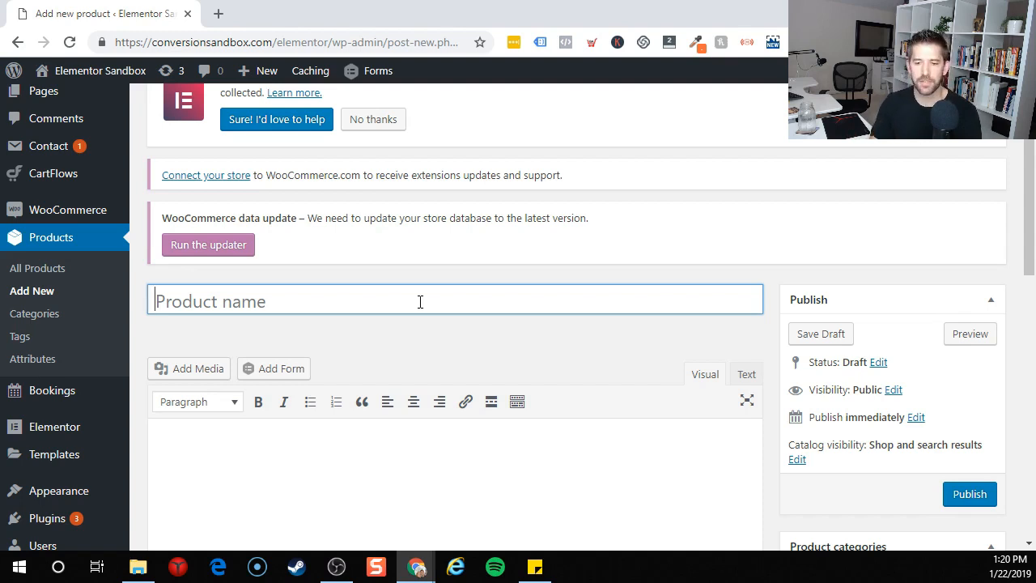
{"action": "left_click", "coordinate": [420, 302]}
{"action": "type", "text": "Ebook Companion Worksheet"}
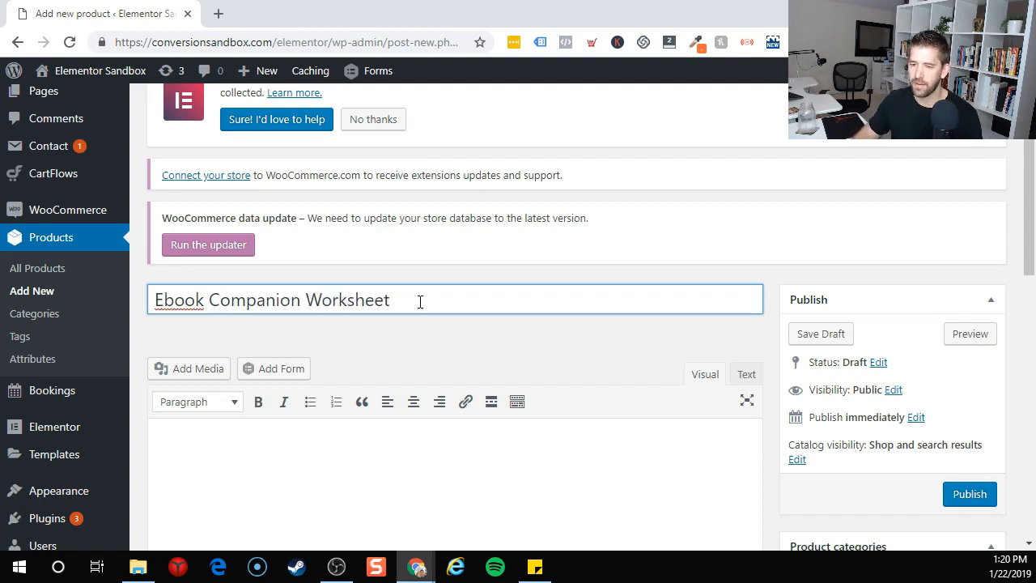
Set the worksheet product's regular price to $27 and mark it as virtual and downloadable, keeping the product data section expanded
{"action": "scroll", "coordinate": [420, 302], "scroll_direction": "down", "scroll_amount": 7}
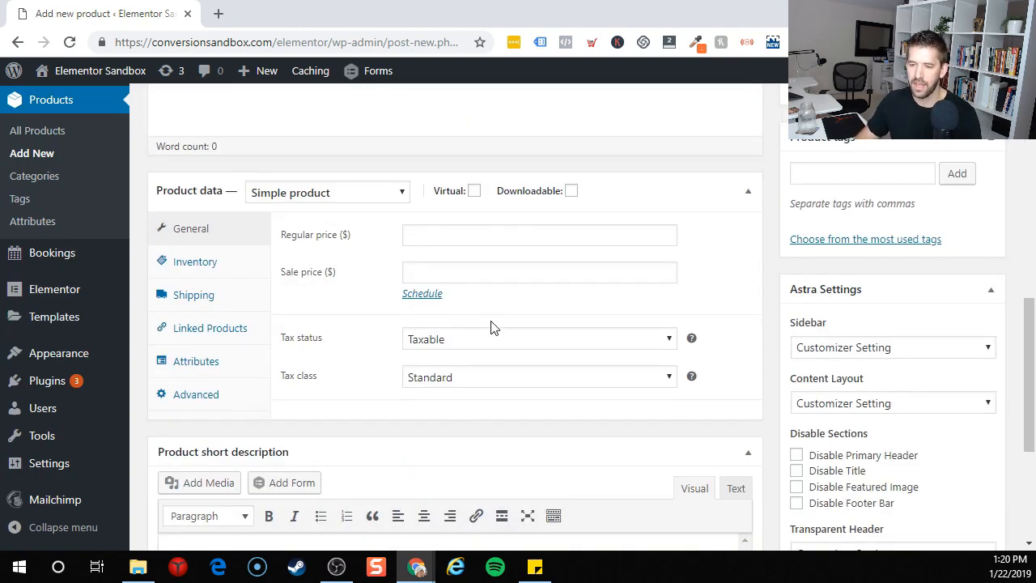
{"action": "left_click", "coordinate": [437, 235]}
{"action": "type", "text": "27"}
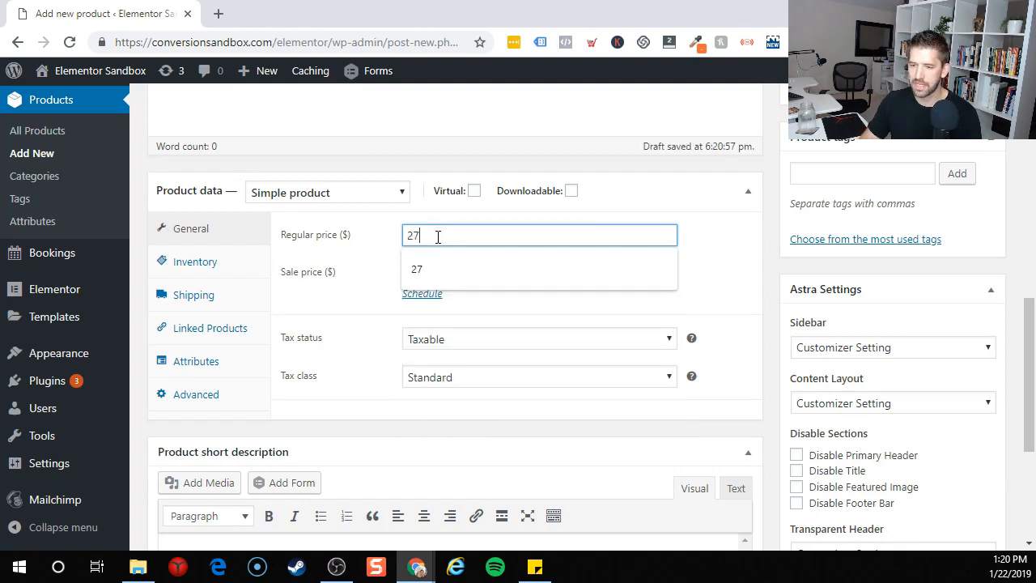
{"action": "left_click", "coordinate": [475, 200]}
{"action": "left_click", "coordinate": [474, 195]}
{"action": "left_click", "coordinate": [573, 193]}
{"action": "left_click", "coordinate": [458, 196]}
{"action": "left_click", "coordinate": [475, 194]}
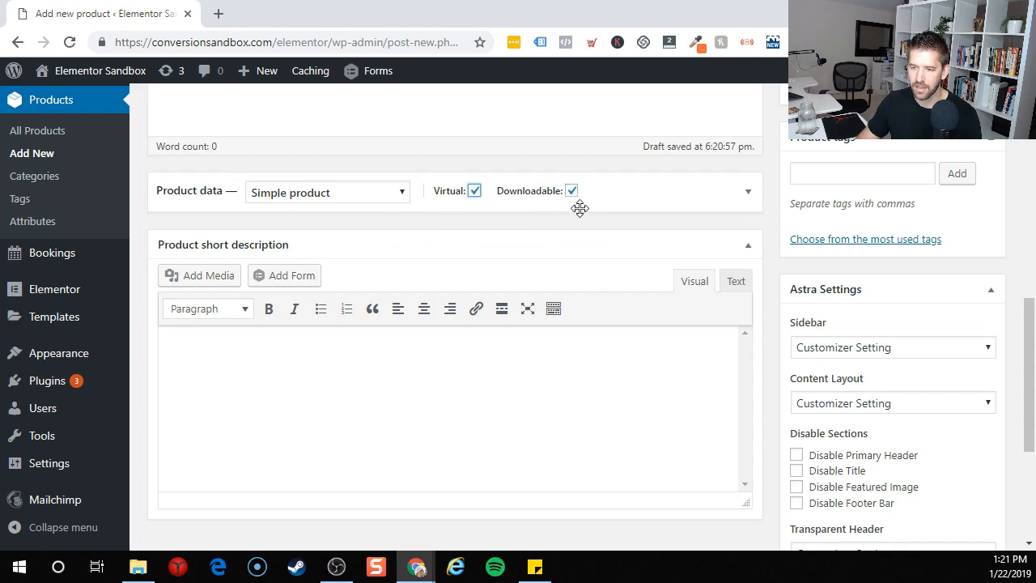
{"action": "left_click", "coordinate": [605, 206]}
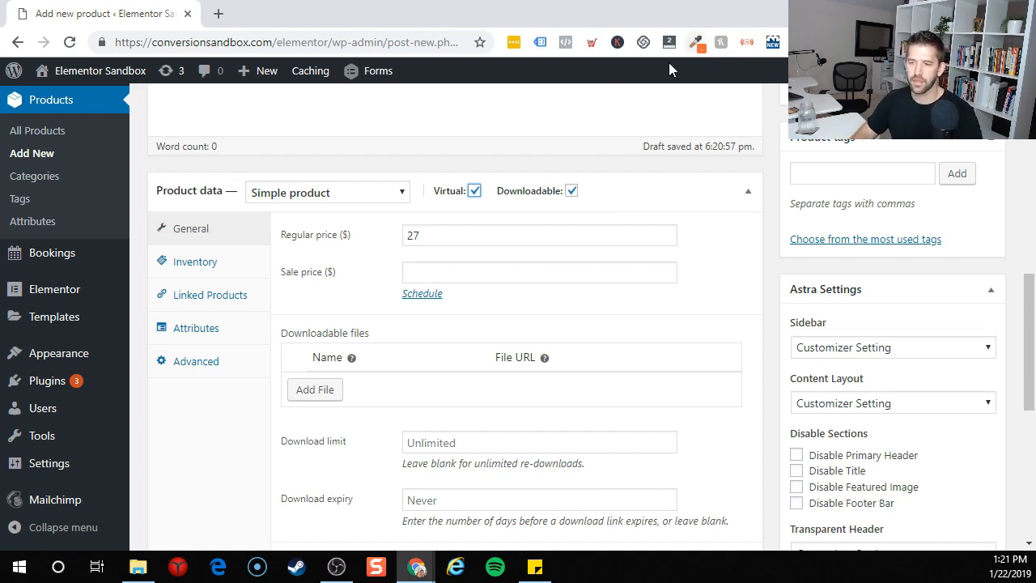
Publish the "Ebook Companion Worksheet" product
{"action": "scroll", "coordinate": [567, 292], "scroll_direction": "down", "scroll_amount": 1}
{"action": "scroll", "coordinate": [779, 291], "scroll_direction": "up", "scroll_amount": 4}
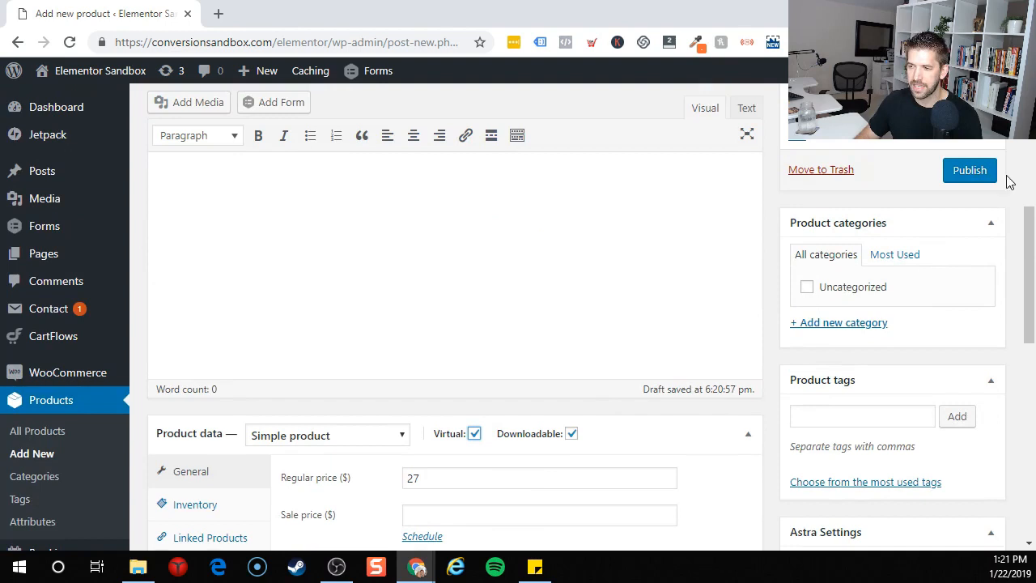
{"action": "left_click", "coordinate": [975, 174]}
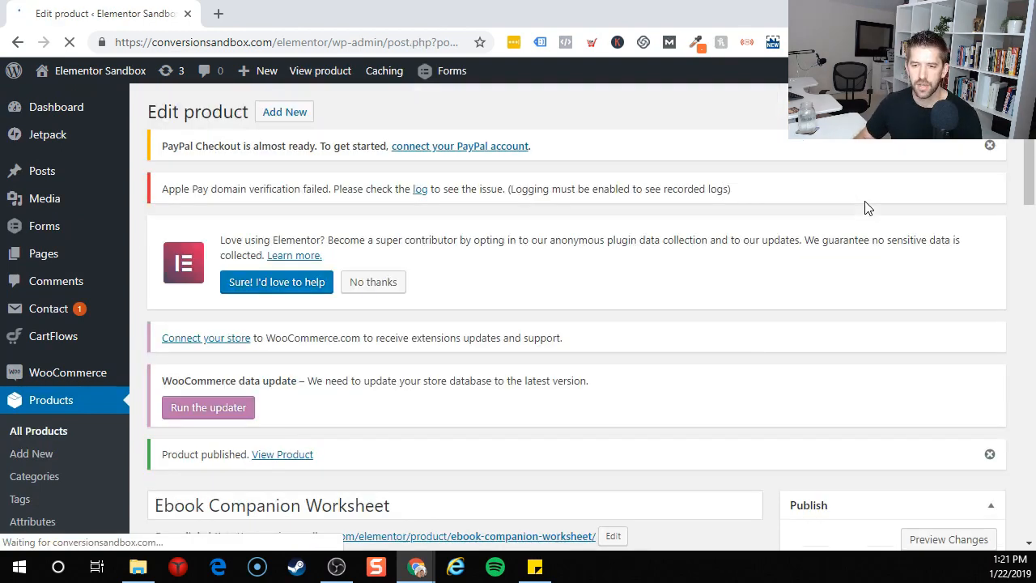
Start a third new product and name it "1 on 1 Consulting session with me!"
{"action": "left_click", "coordinate": [275, 121]}
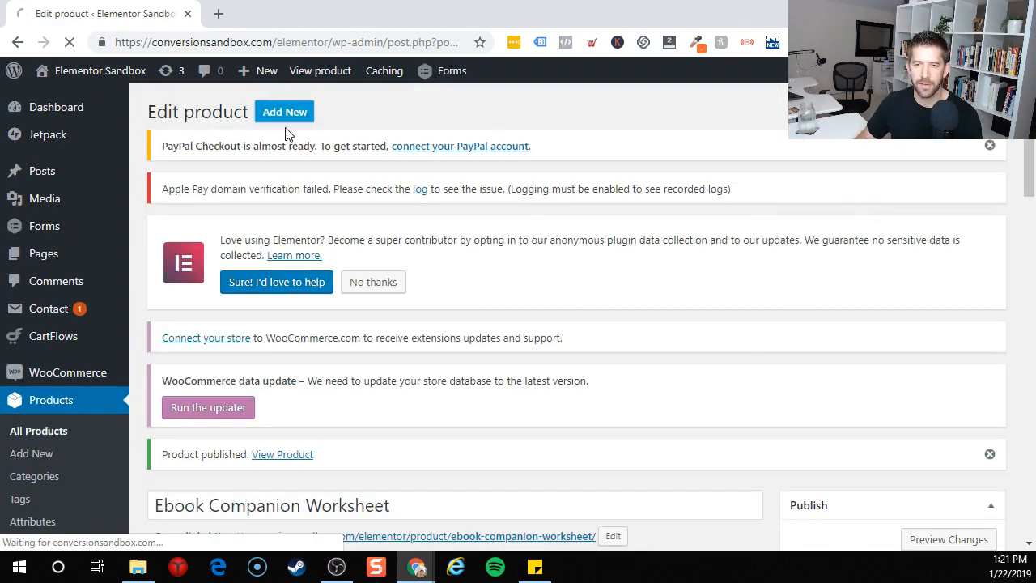
{"action": "scroll", "coordinate": [486, 283], "scroll_direction": "down", "scroll_amount": 2}
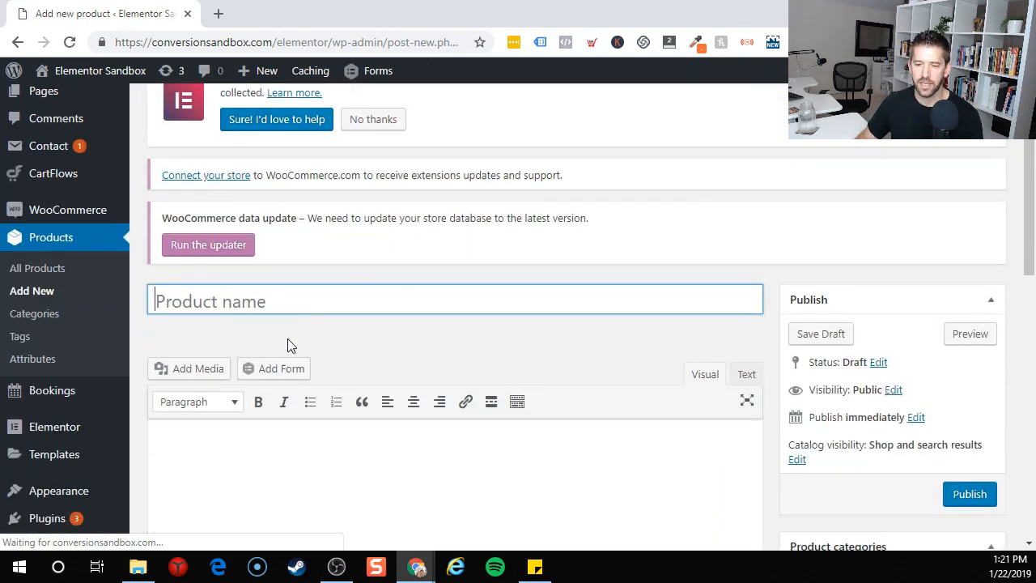
{"action": "type", "text": "1 o"}
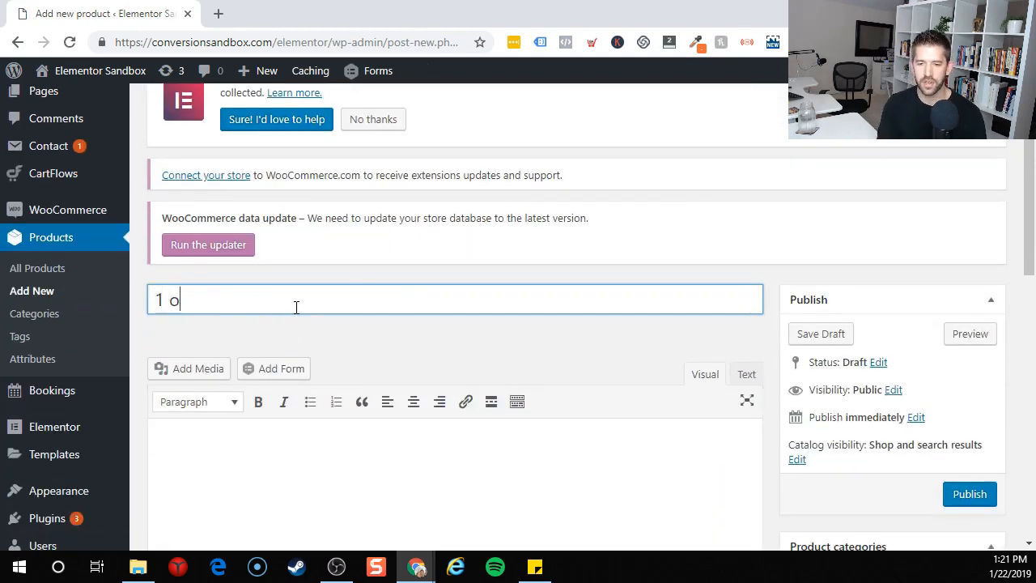
{"action": "type", "text": "n 1 Consulting"}
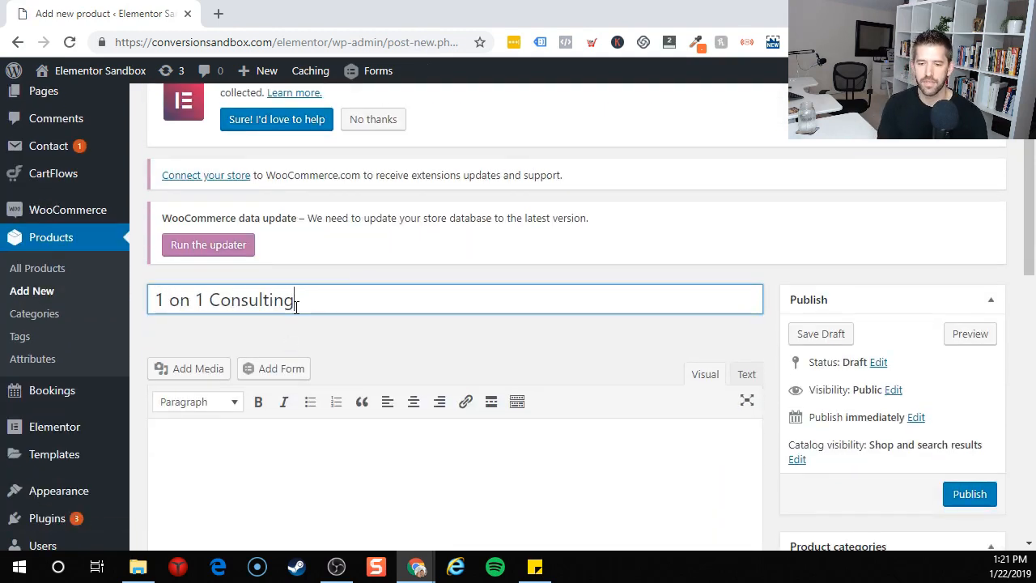
{"action": "type", "text": " session with me!"}
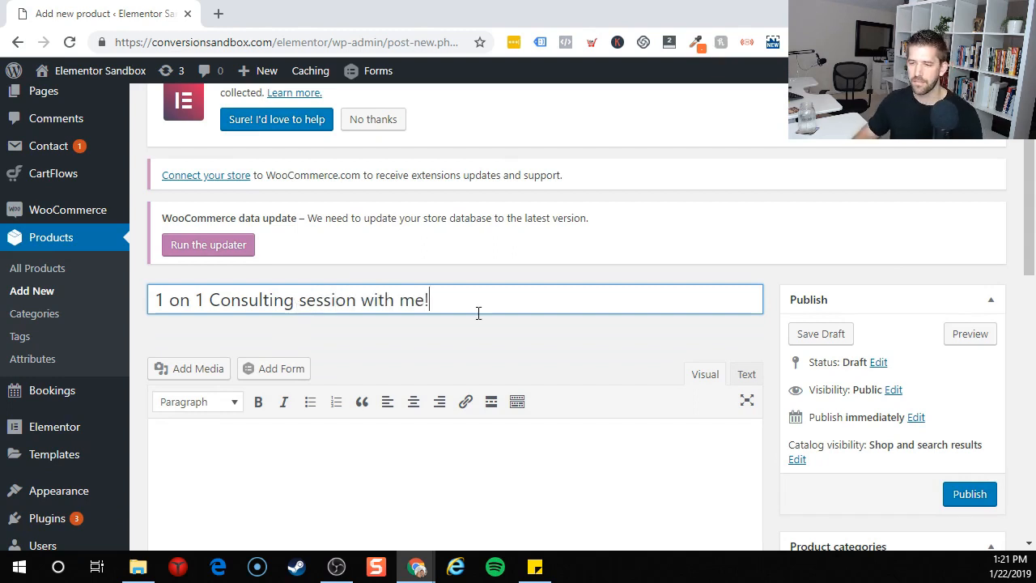
{"action": "scroll", "coordinate": [740, 377], "scroll_direction": "down", "scroll_amount": 3}
{"action": "scroll", "coordinate": [657, 341], "scroll_direction": "down", "scroll_amount": 3}
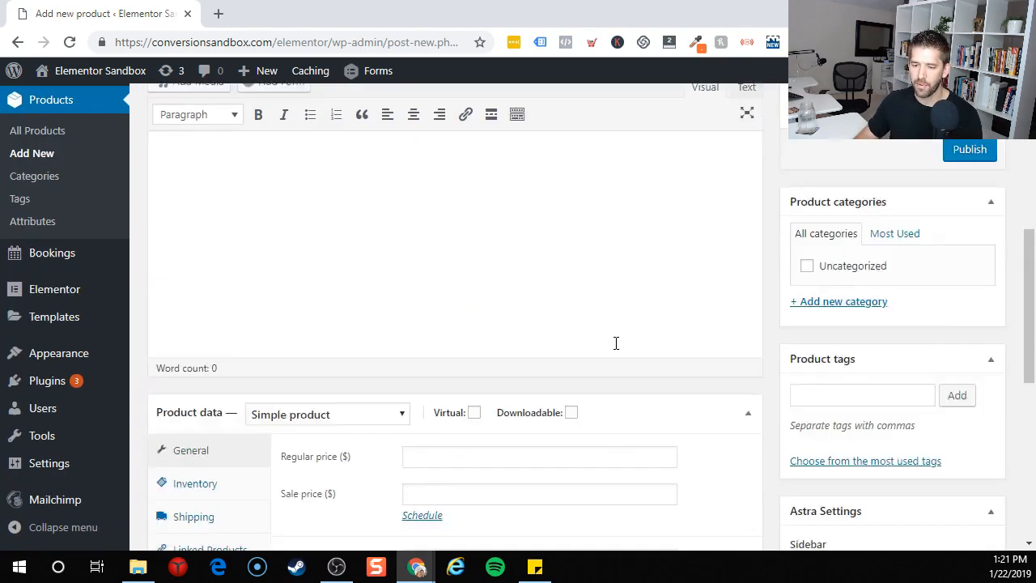
Mark the consulting session product as virtual and set its regular price to $297
{"action": "left_click", "coordinate": [474, 272]}
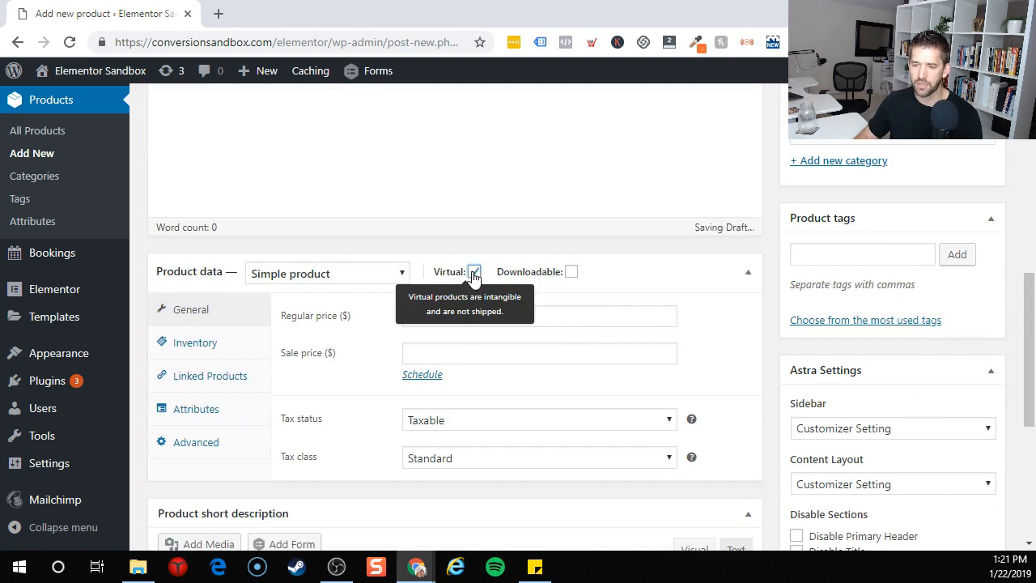
{"action": "left_click", "coordinate": [466, 315]}
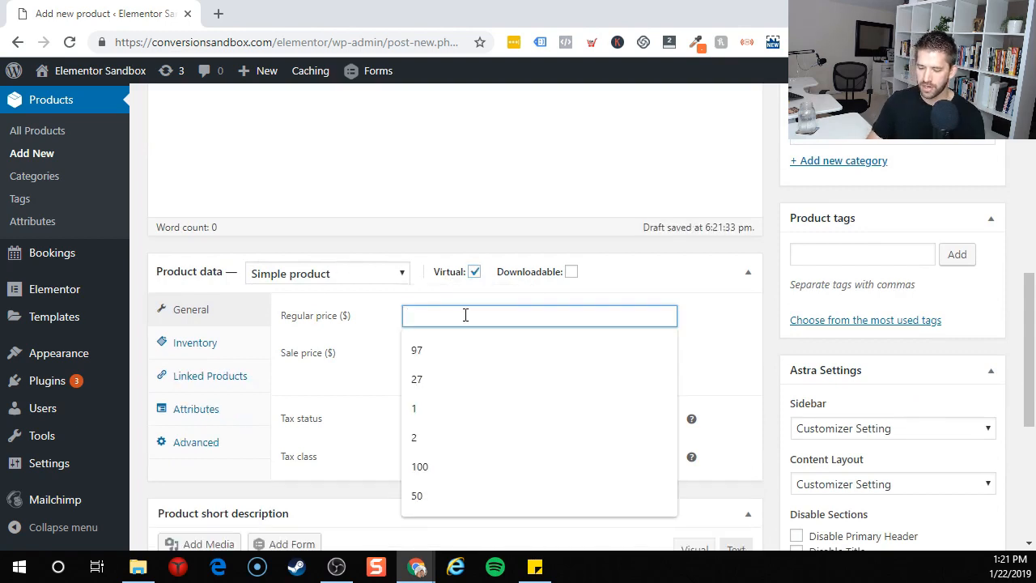
{"action": "type", "text": "297"}
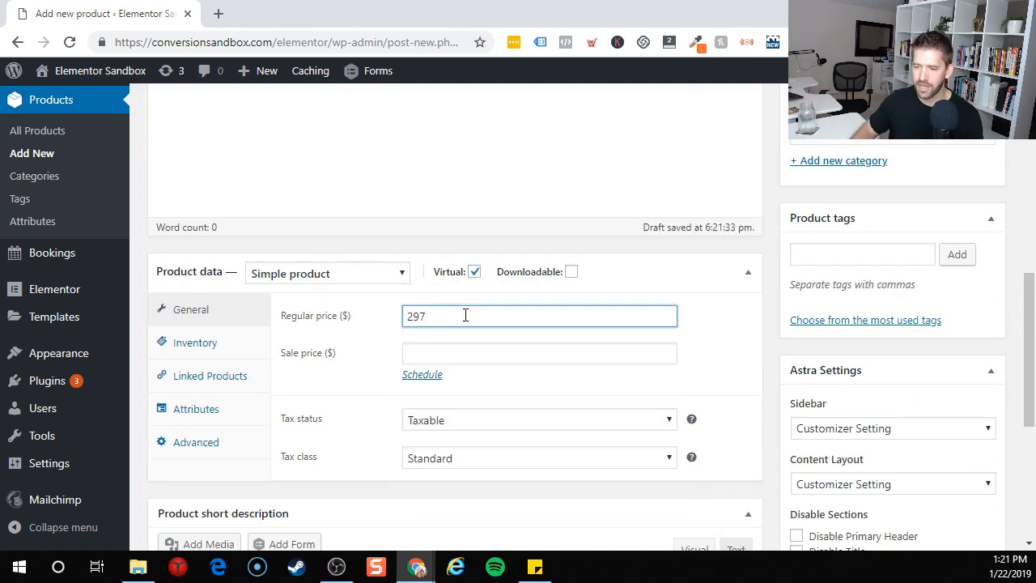
{"action": "left_click", "coordinate": [724, 358]}
Publish the "1 on 1 Consulting session with me!" product
{"action": "scroll", "coordinate": [723, 356], "scroll_direction": "down", "scroll_amount": 4}
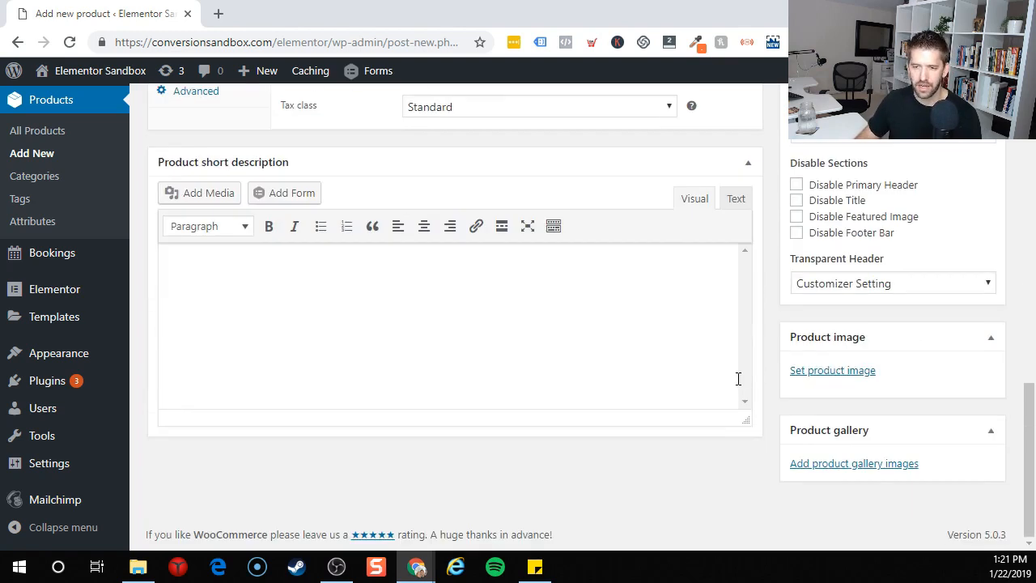
{"action": "scroll", "coordinate": [738, 378], "scroll_direction": "up", "scroll_amount": 8}
{"action": "left_click", "coordinate": [947, 305]}
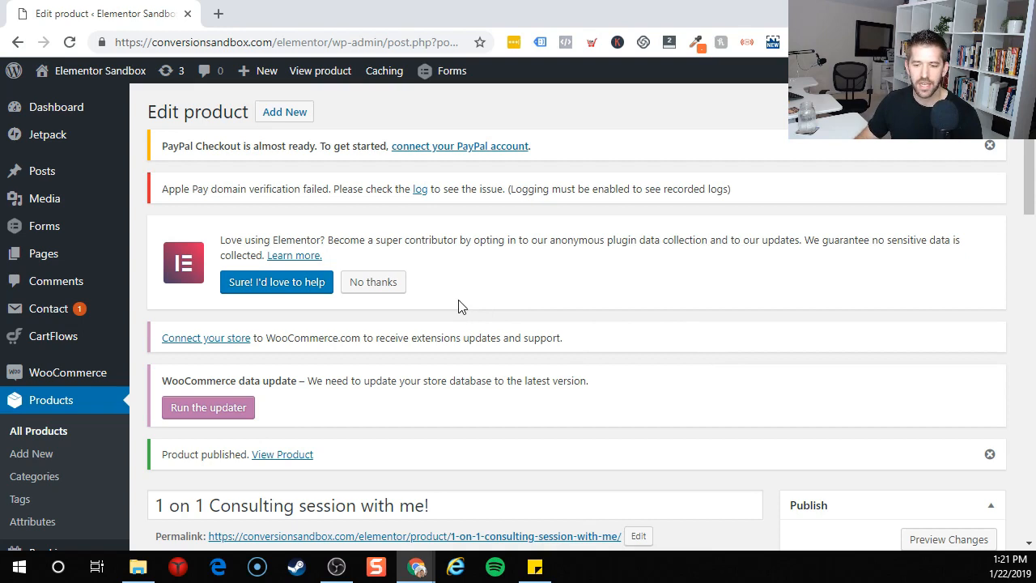
Start a new WooCommerce coupon and set its code to "80OFFThanks"
{"action": "scroll", "coordinate": [483, 300], "scroll_direction": "down", "scroll_amount": 1}
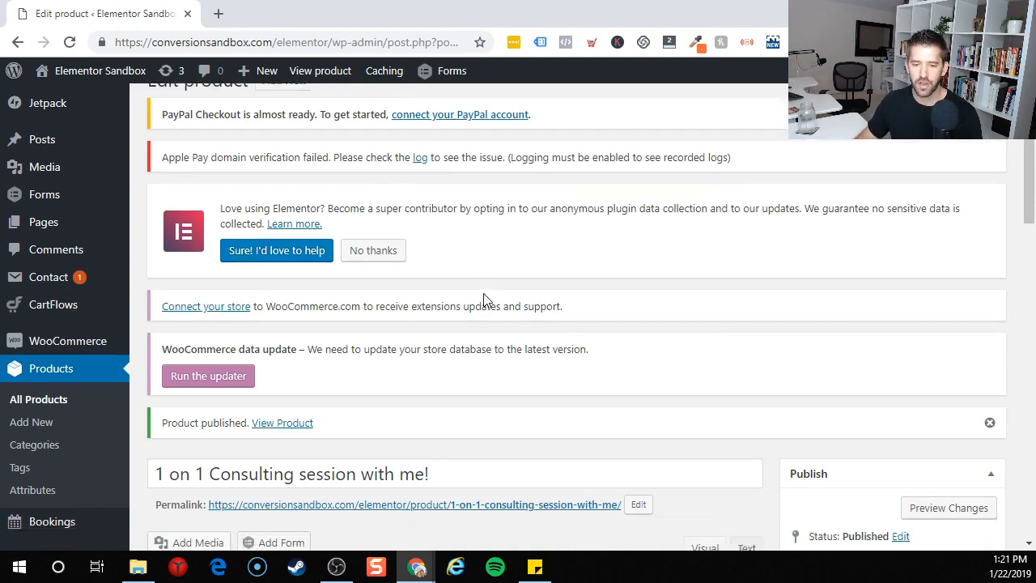
{"action": "mouse_move", "coordinate": [56, 294]}
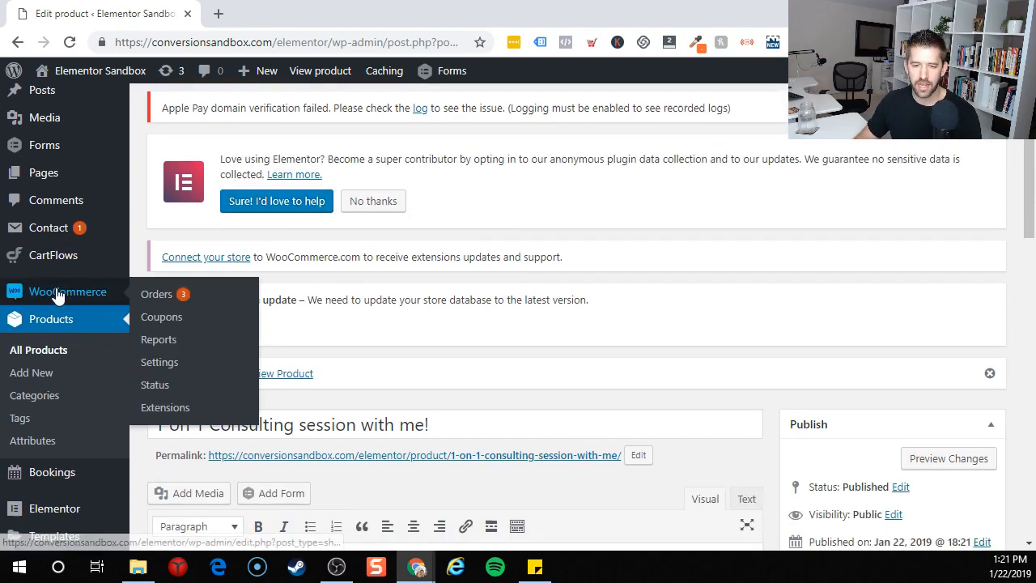
{"action": "left_click", "coordinate": [187, 323]}
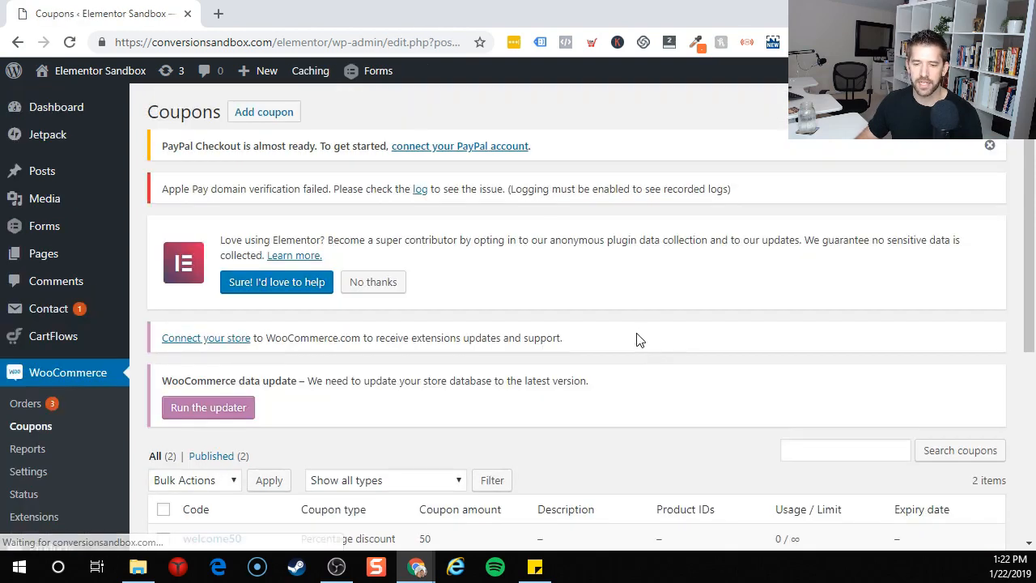
{"action": "scroll", "coordinate": [636, 348], "scroll_direction": "down", "scroll_amount": 2}
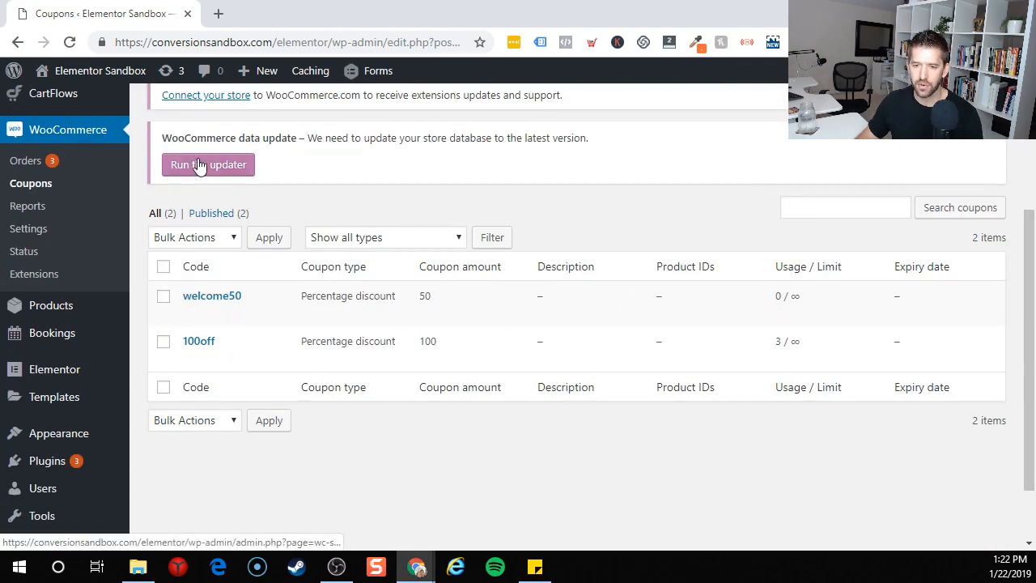
{"action": "scroll", "coordinate": [226, 322], "scroll_direction": "up", "scroll_amount": 3}
{"action": "scroll", "coordinate": [226, 322], "scroll_direction": "up", "scroll_amount": 1}
{"action": "left_click", "coordinate": [259, 115]}
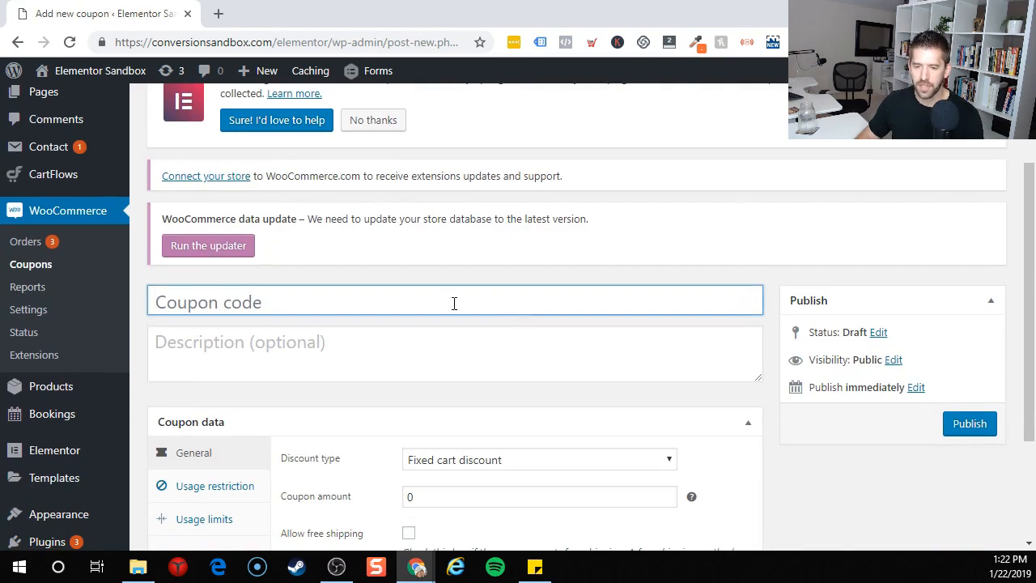
{"action": "left_click", "coordinate": [454, 302]}
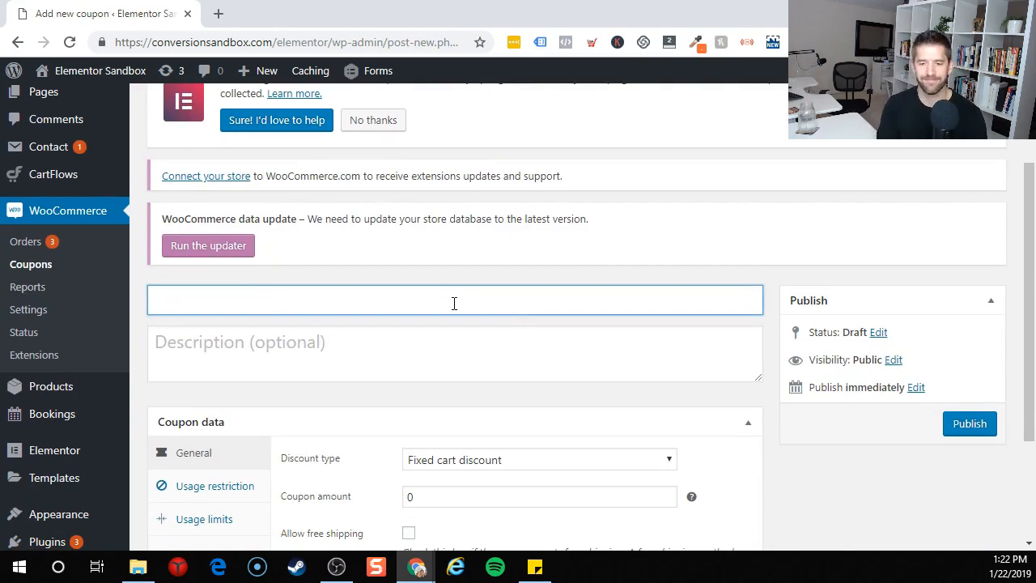
{"action": "type", "text": "80O"}
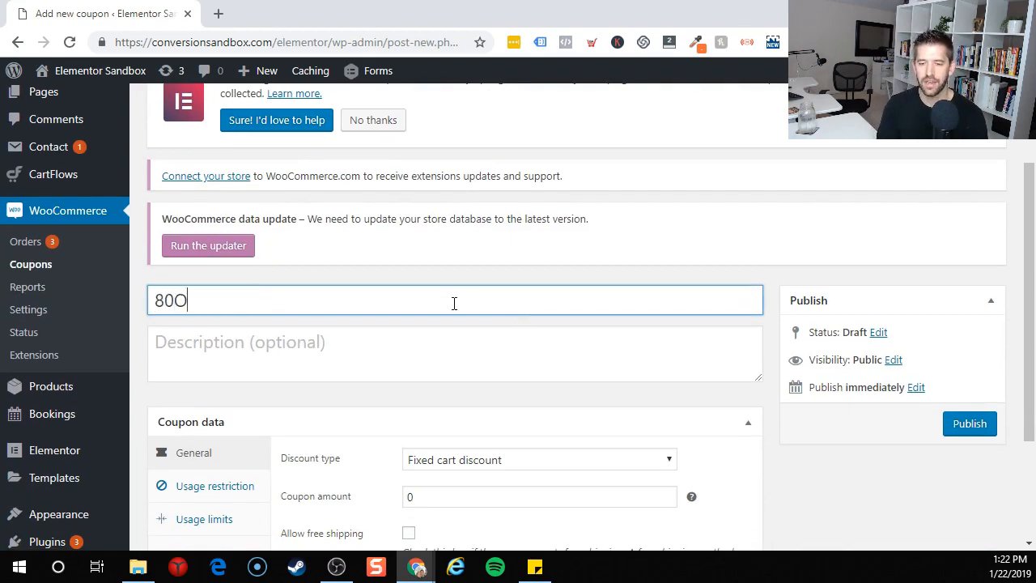
{"action": "type", "text": "FFThanks"}
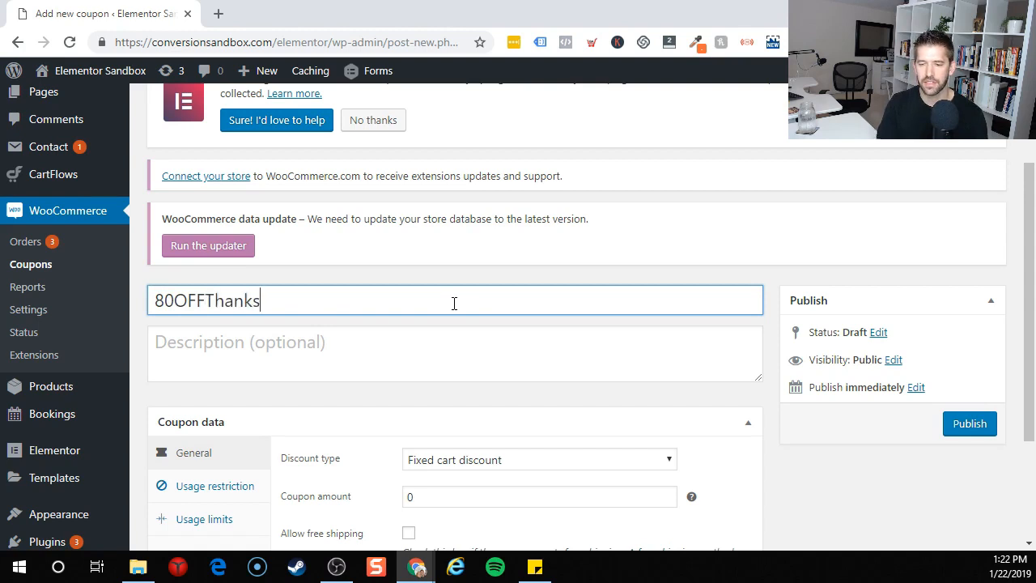
Set the coupon's discount type to Percentage discount and its amount to 80
{"action": "scroll", "coordinate": [453, 302], "scroll_direction": "down", "scroll_amount": 2}
{"action": "left_click", "coordinate": [463, 297]}
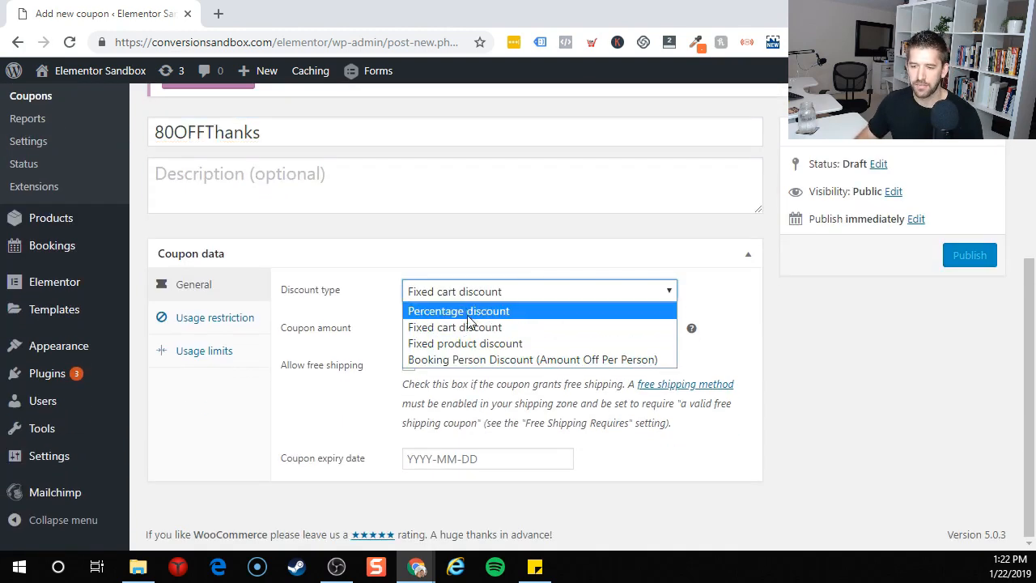
{"action": "left_click", "coordinate": [464, 311]}
{"action": "double_click", "coordinate": [465, 327]}
{"action": "type", "text": "80"}
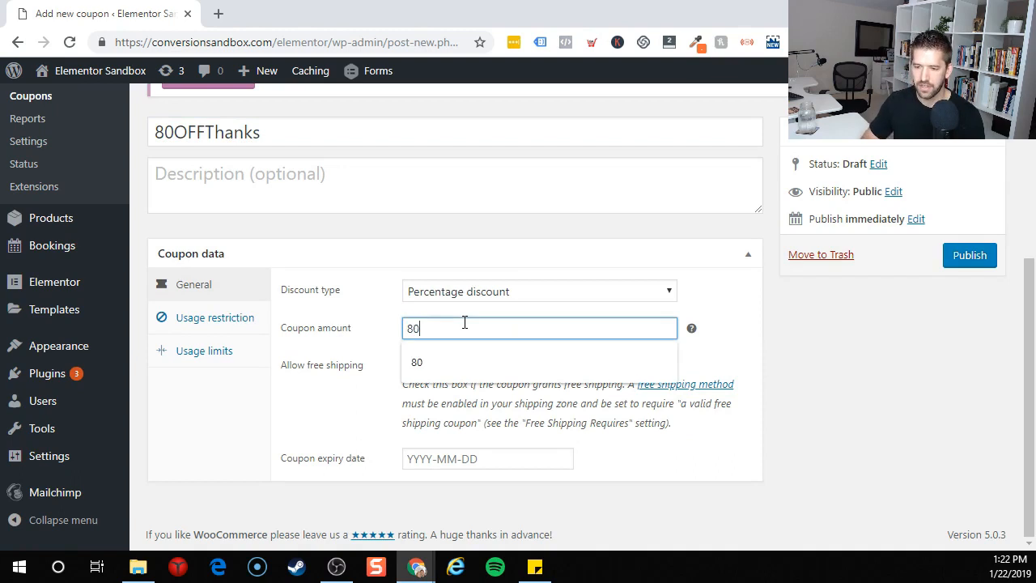
{"action": "left_click", "coordinate": [315, 318]}
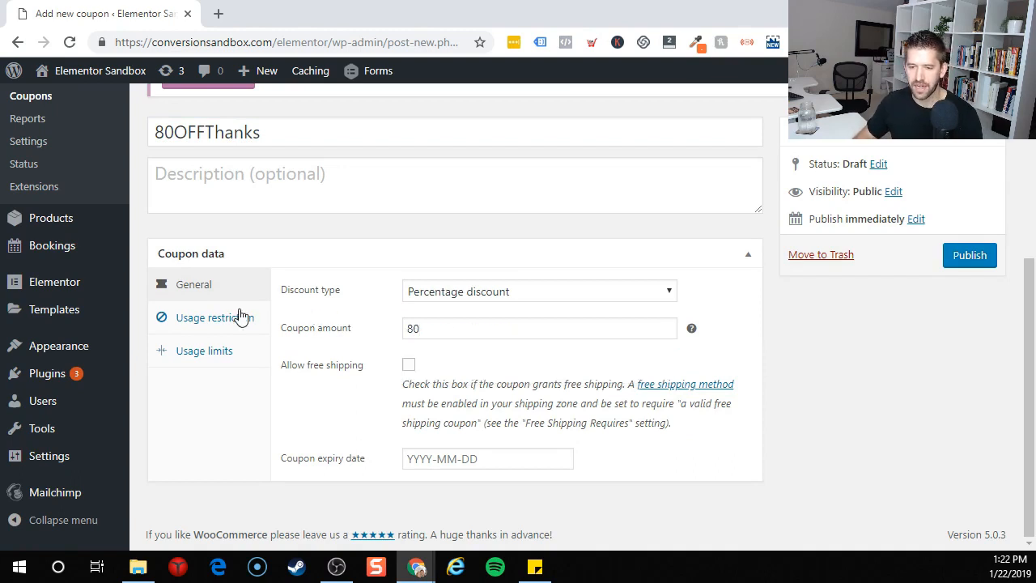
Look through the coupon's usage restriction and usage limits options
{"action": "left_click", "coordinate": [194, 319]}
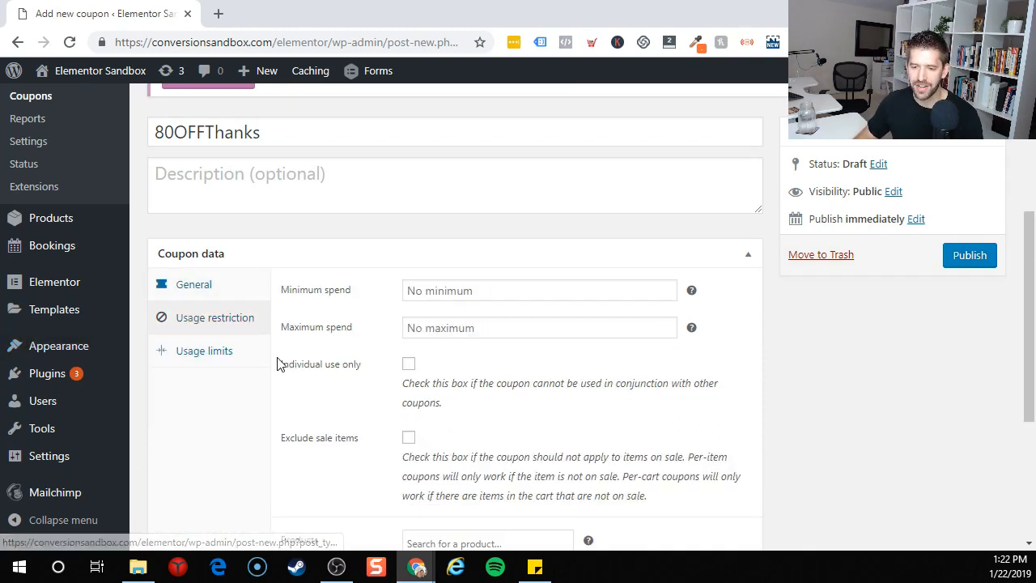
{"action": "left_click", "coordinate": [237, 351]}
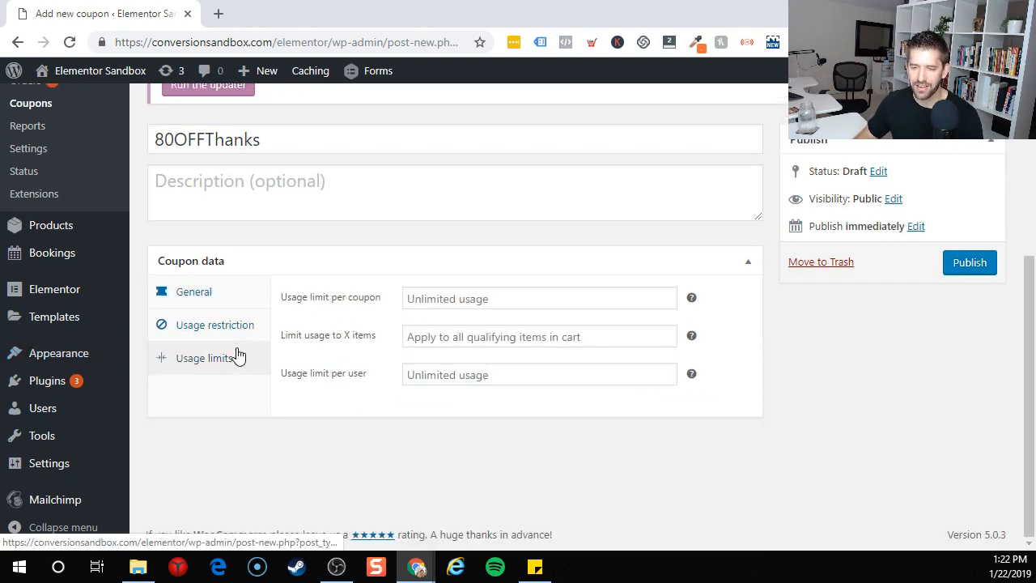
{"action": "left_click", "coordinate": [514, 299]}
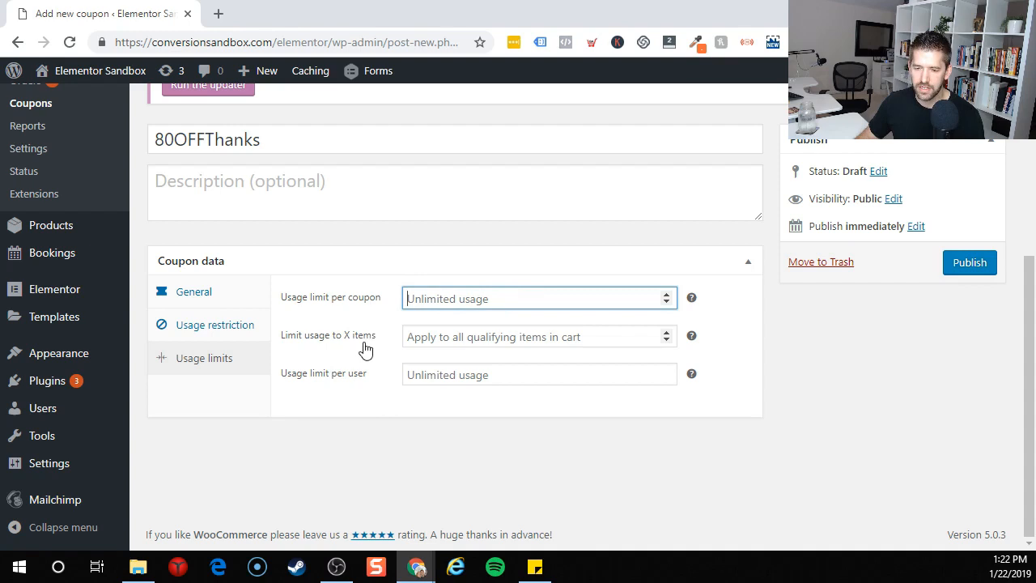
{"action": "left_click", "coordinate": [424, 342]}
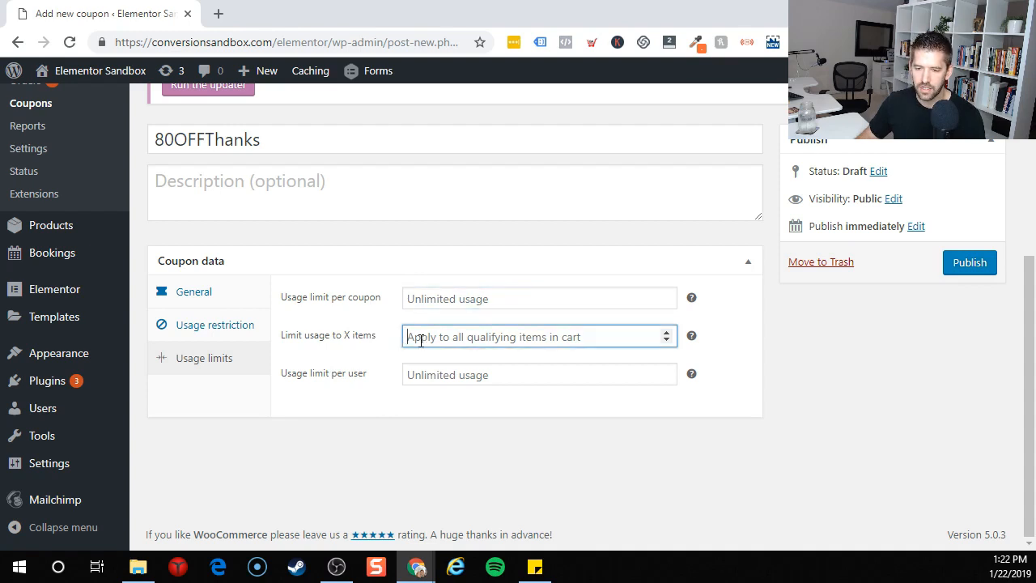
Return to the coupon's usage restrictions and open the search for the products it applies to
{"action": "left_click", "coordinate": [267, 330]}
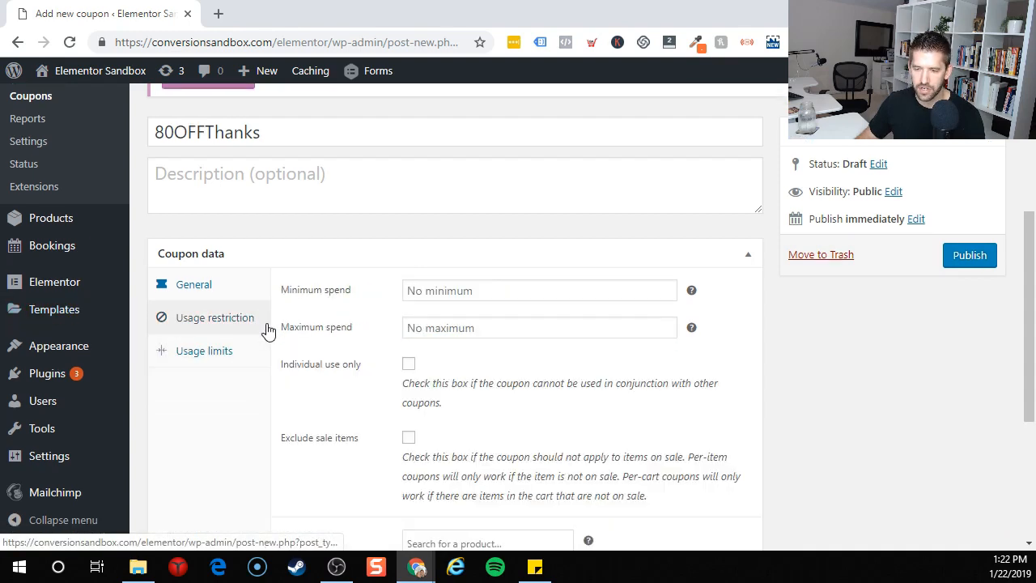
{"action": "scroll", "coordinate": [322, 348], "scroll_direction": "down", "scroll_amount": 3}
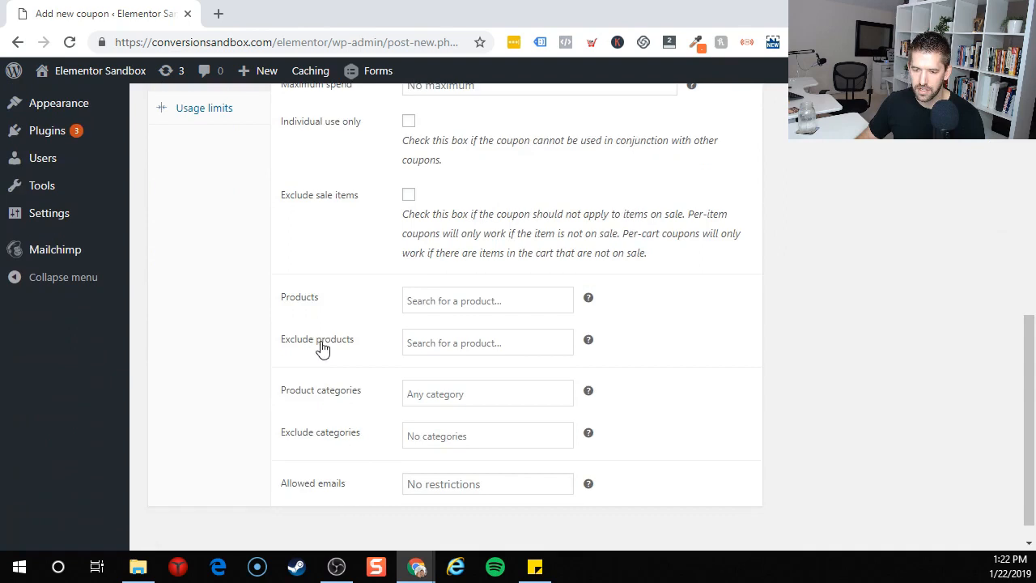
{"action": "left_click", "coordinate": [486, 306]}
{"action": "type", "text": "ebo"}
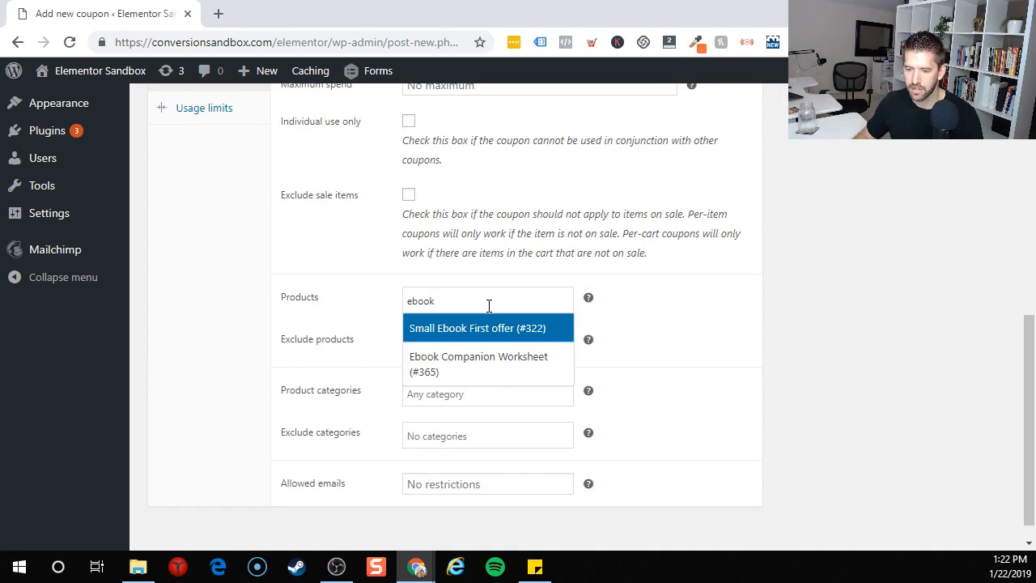
{"action": "type", "text": "ok"}
{"action": "key", "text": "BackSpace"}
{"action": "key", "text": "BackSpace"}
{"action": "key", "text": "BackSpace"}
{"action": "key", "text": "BackSpace"}
{"action": "key", "text": "BackSpace"}
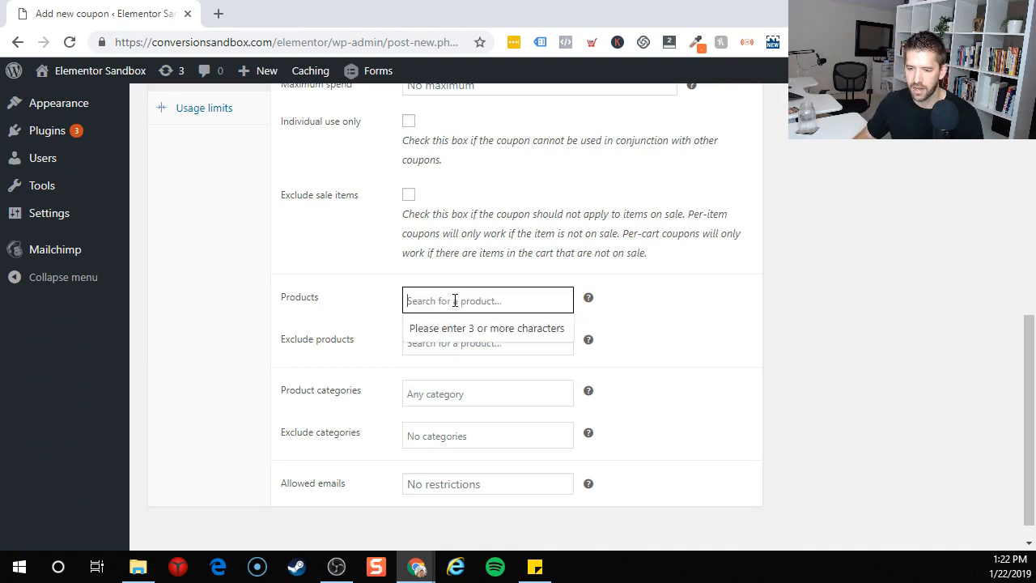
{"action": "type", "text": "secu"}
{"action": "key", "text": "BackSpace"}
{"action": "key", "text": "BackSpace"}
{"action": "key", "text": "BackSpace"}
{"action": "key", "text": "BackSpace"}
Search for "revealed", restrict the coupon to the "Secret Book Revealed!" product and publish the coupon
{"action": "type", "text": "rele"}
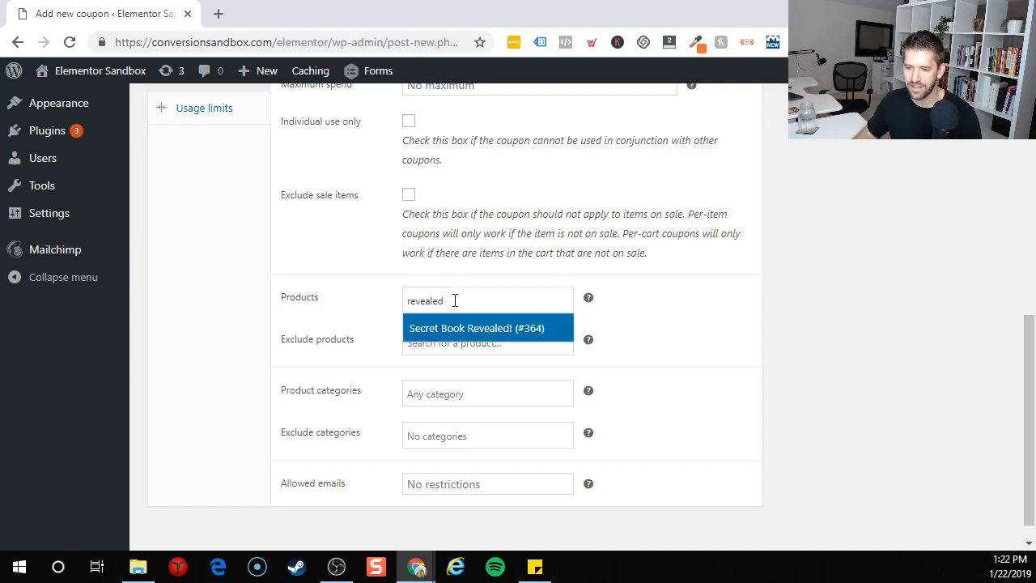
{"action": "left_click", "coordinate": [453, 338]}
{"action": "left_click", "coordinate": [302, 313]}
{"action": "scroll", "coordinate": [349, 305], "scroll_direction": "up", "scroll_amount": 6}
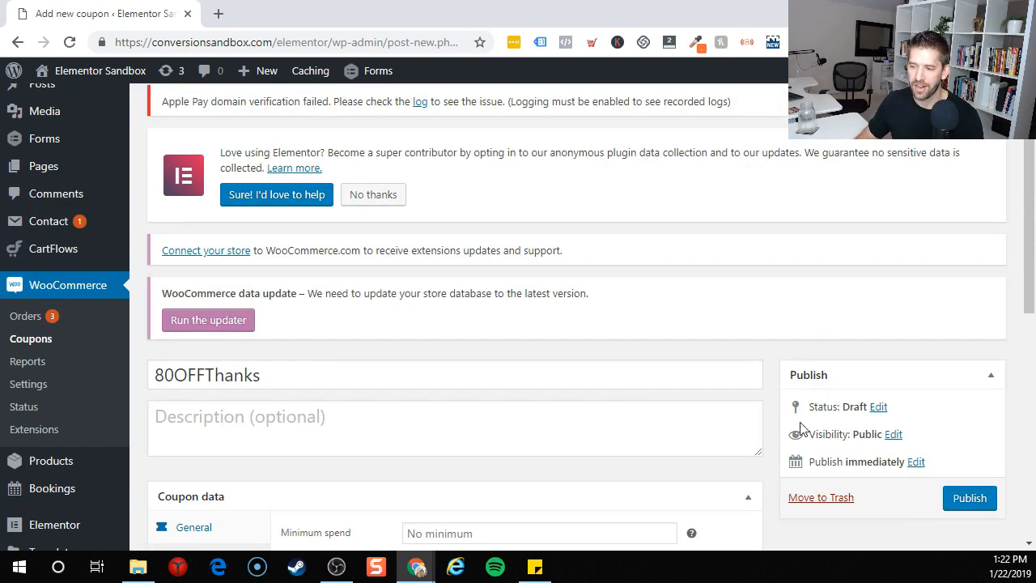
{"action": "left_click", "coordinate": [970, 498]}
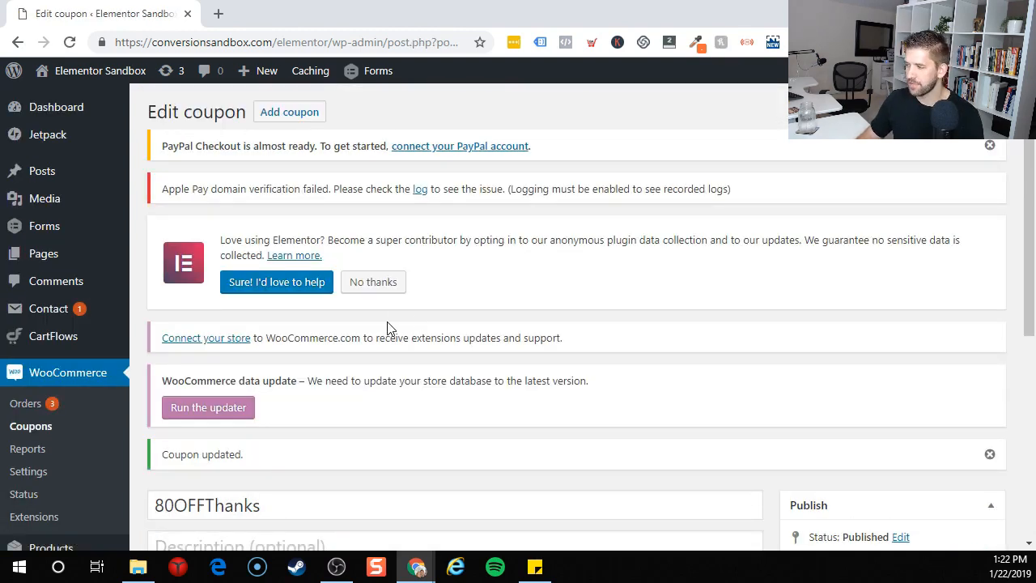
Open the CartFlows flows list in full screen and start a new flow to bring up the template library
{"action": "mouse_move", "coordinate": [33, 337]}
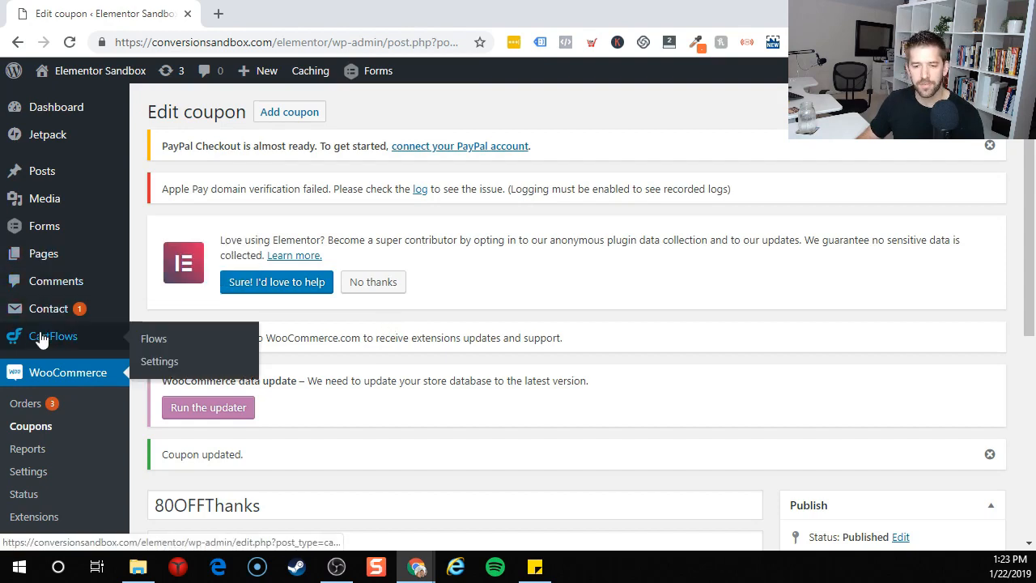
{"action": "left_click", "coordinate": [168, 340]}
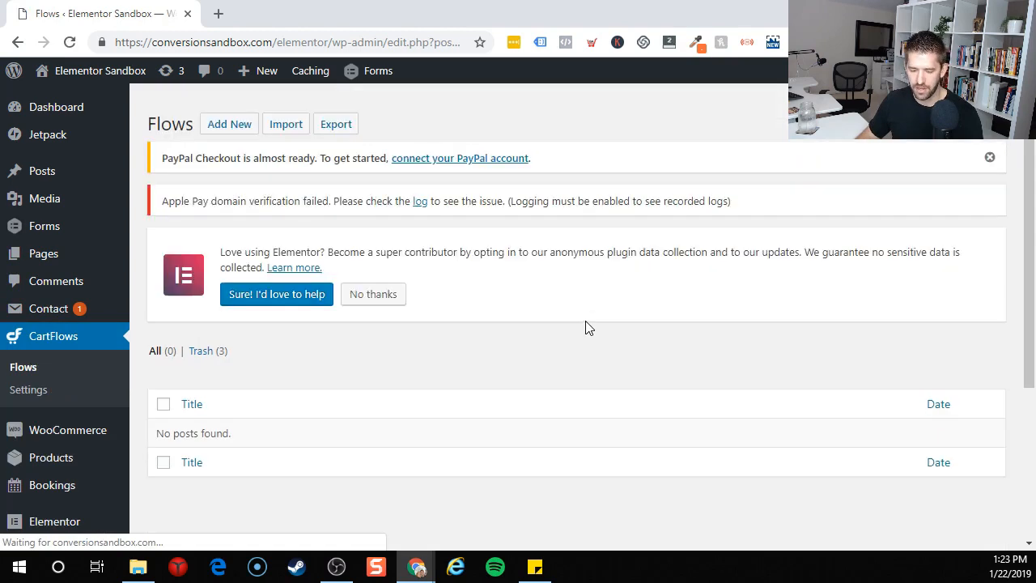
{"action": "key", "text": "F11"}
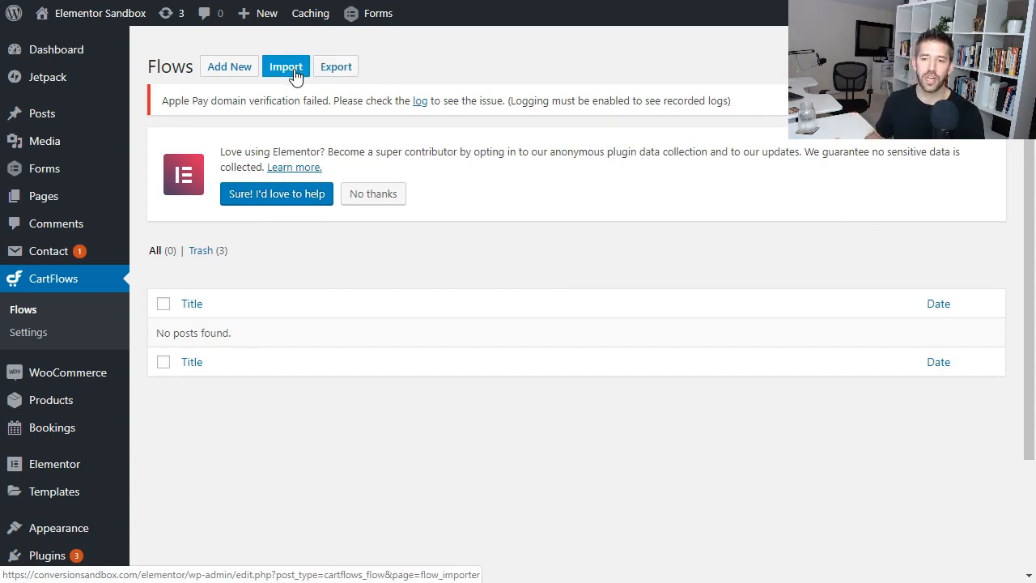
{"action": "left_click", "coordinate": [221, 72]}
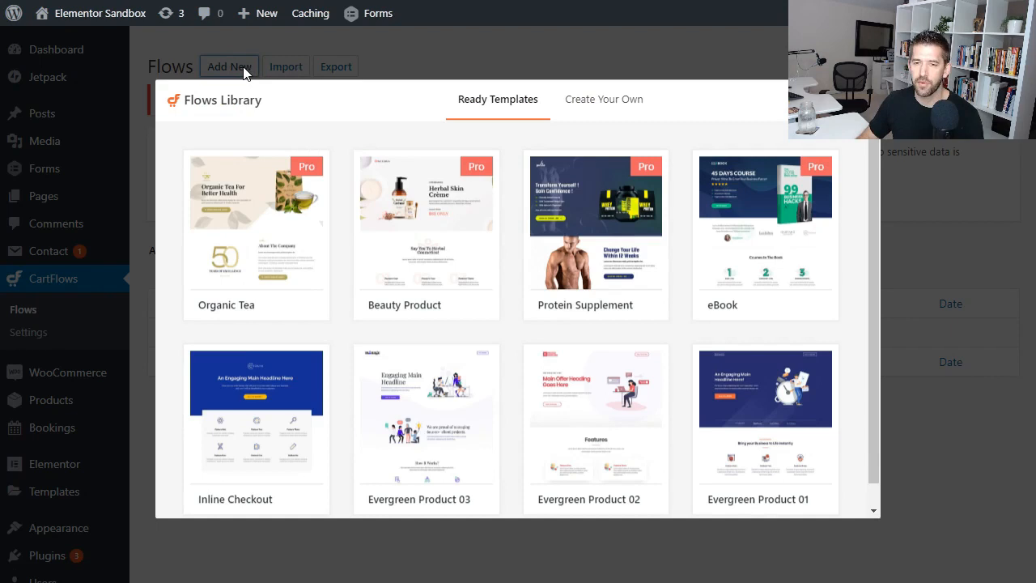
Preview the Inline Checkout template and look through its checkout page down to the billing and order form
{"action": "scroll", "coordinate": [596, 222], "scroll_direction": "down", "scroll_amount": 1}
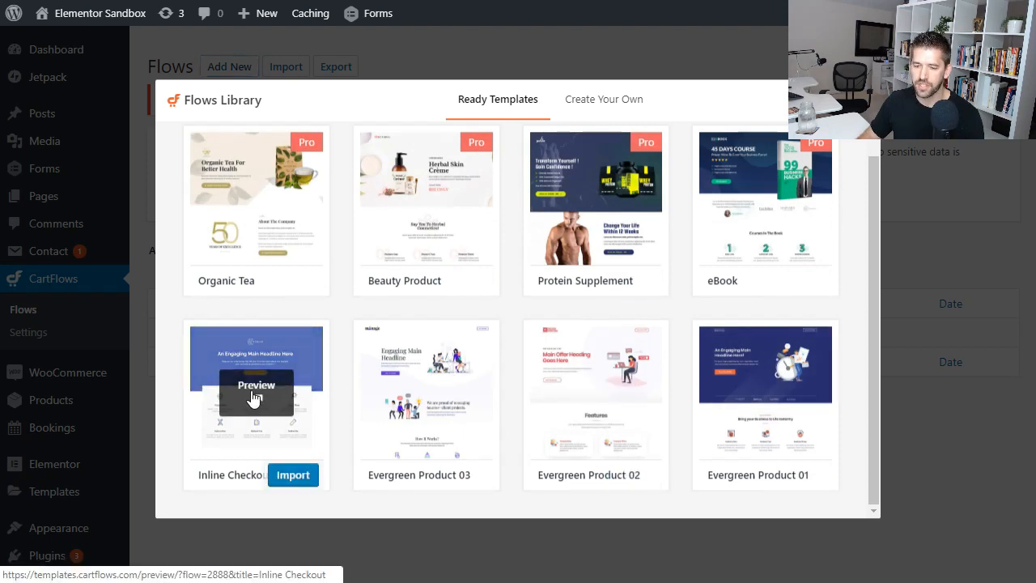
{"action": "left_click", "coordinate": [255, 385]}
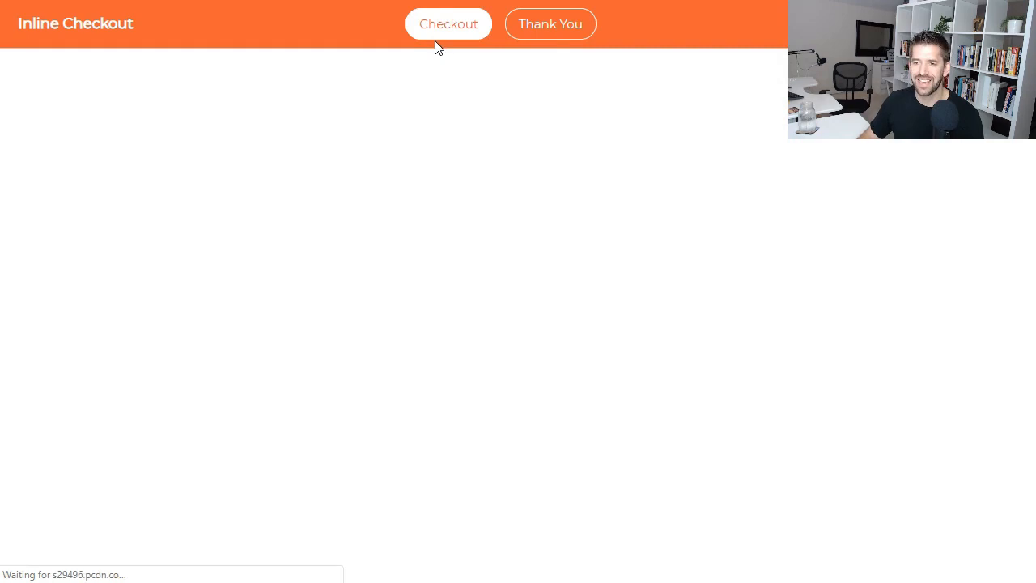
{"action": "scroll", "coordinate": [374, 264], "scroll_direction": "down", "scroll_amount": 6}
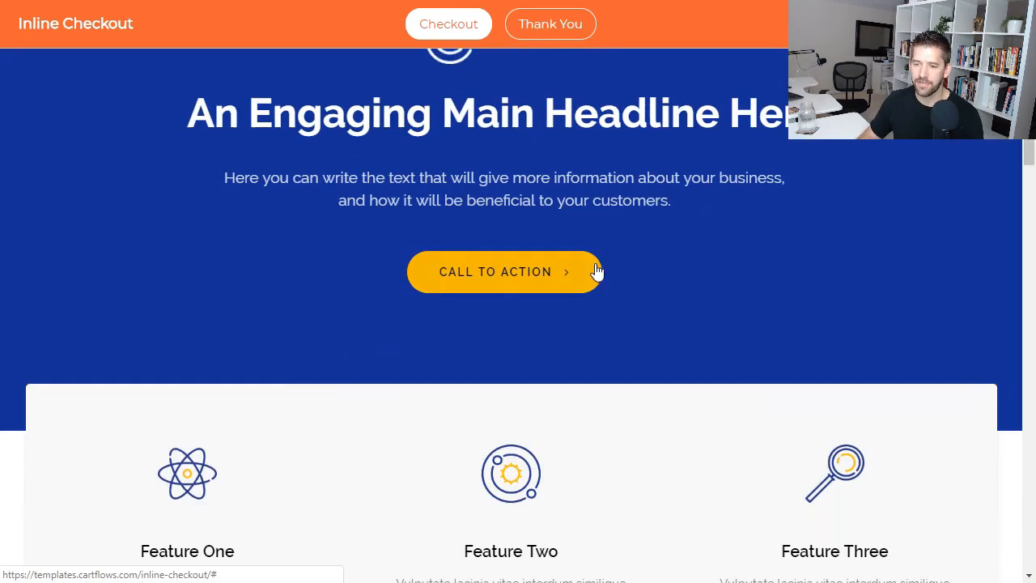
{"action": "scroll", "coordinate": [217, 244], "scroll_direction": "down", "scroll_amount": 9}
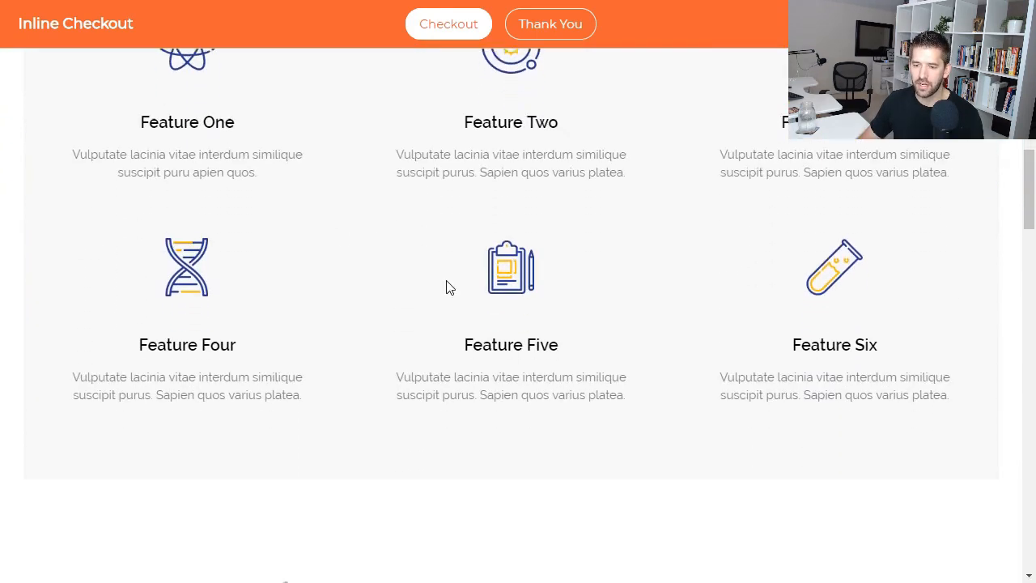
{"action": "scroll", "coordinate": [564, 317], "scroll_direction": "down", "scroll_amount": 10}
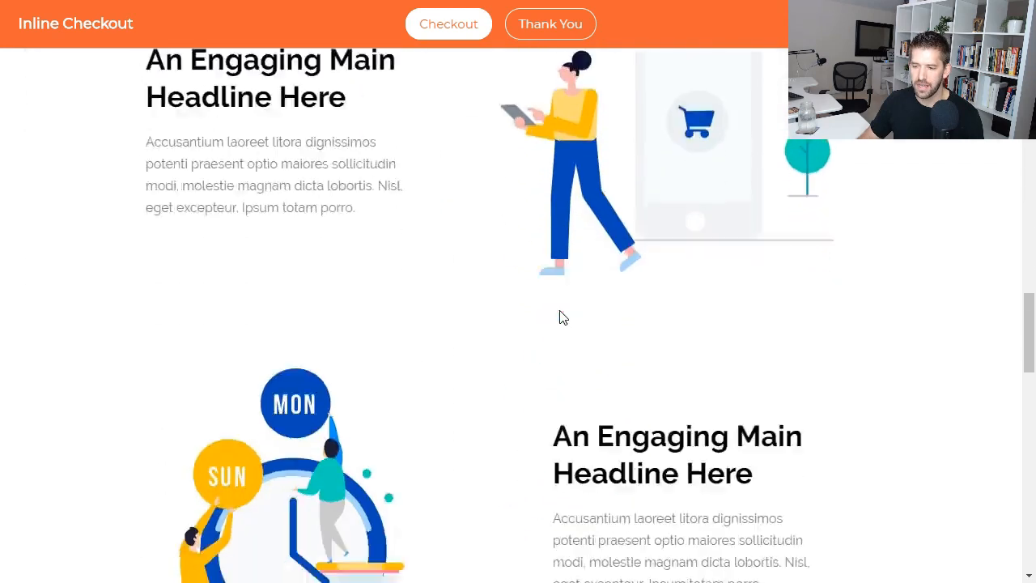
{"action": "scroll", "coordinate": [564, 317], "scroll_direction": "down", "scroll_amount": 4}
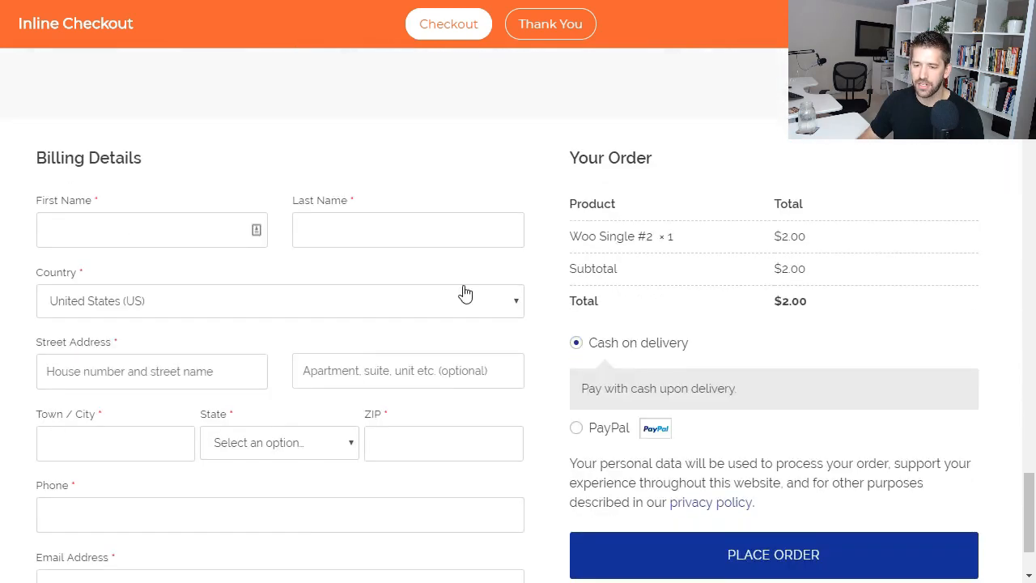
{"action": "scroll", "coordinate": [381, 299], "scroll_direction": "up", "scroll_amount": 1}
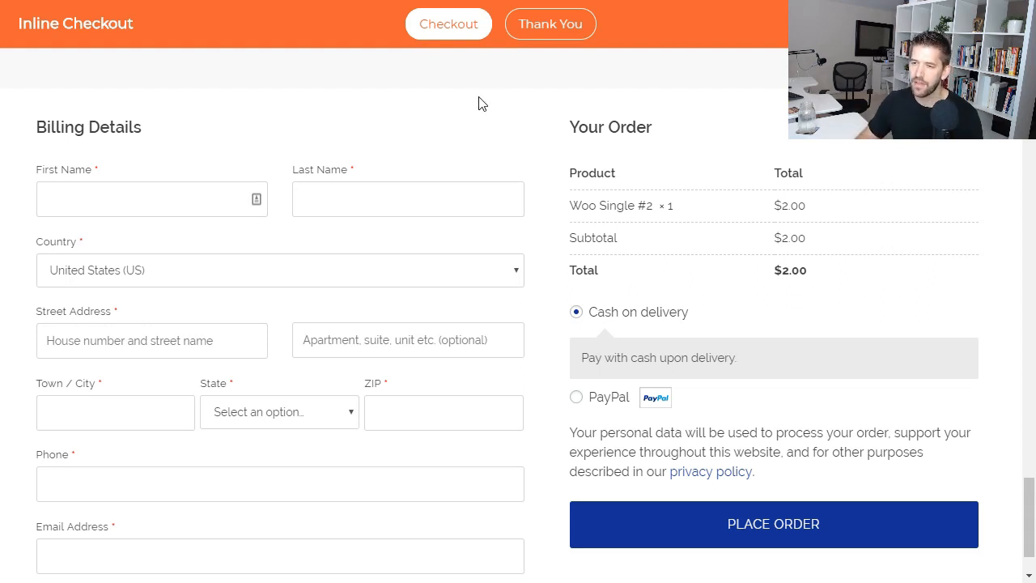
View the Inline Checkout template's thank-you page and close the preview
{"action": "left_click", "coordinate": [569, 34]}
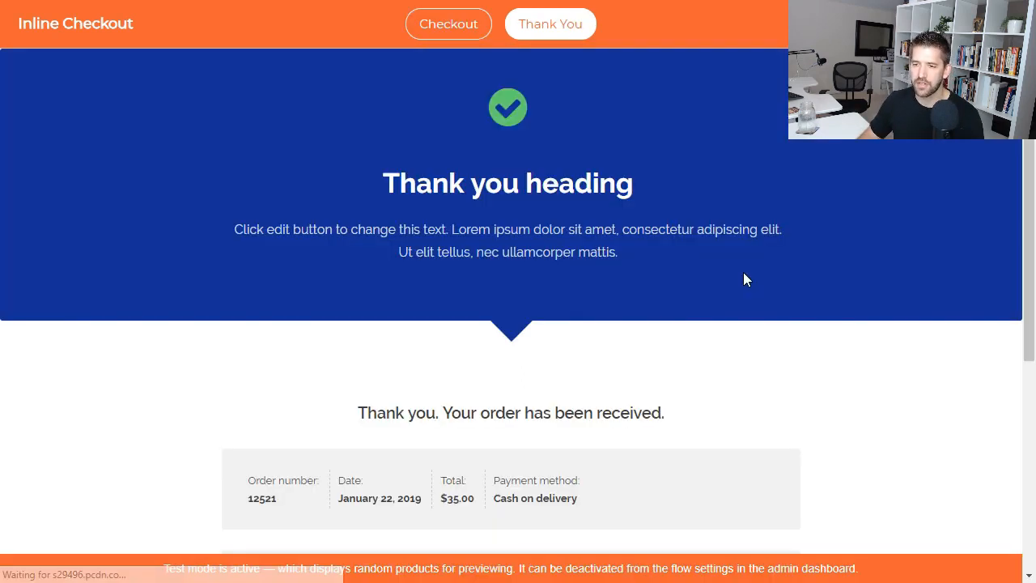
{"action": "scroll", "coordinate": [481, 188], "scroll_direction": "down", "scroll_amount": 5}
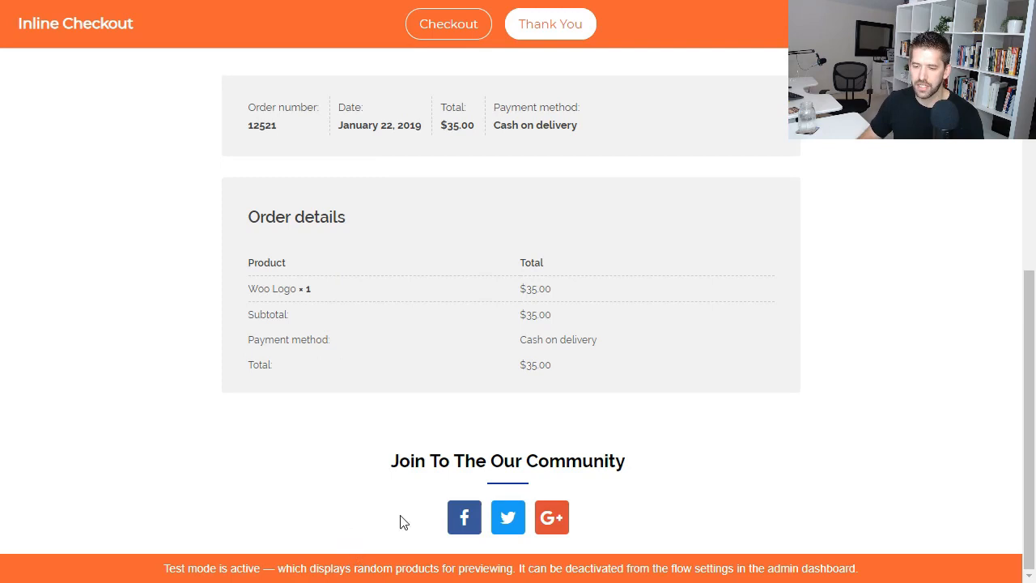
{"action": "scroll", "coordinate": [495, 357], "scroll_direction": "up", "scroll_amount": 5}
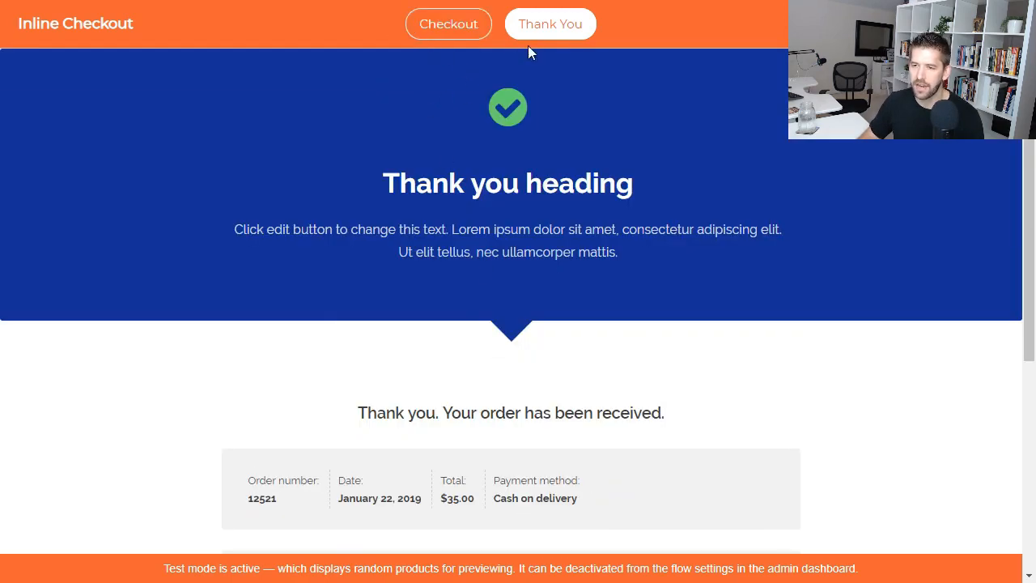
{"action": "key", "text": "ctrl+w"}
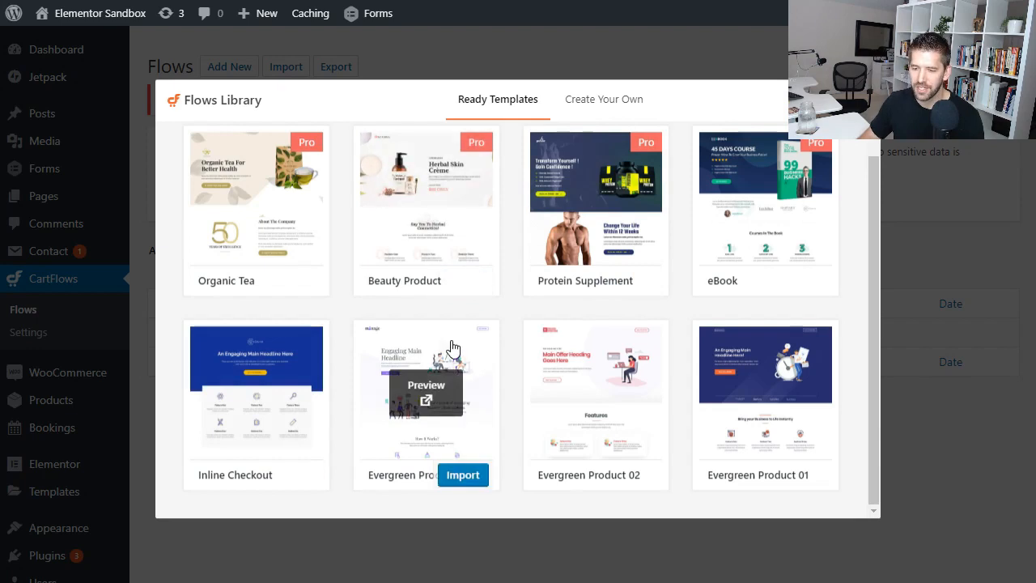
Preview the Evergreen Product 03 template and read through its landing page to the pricing plan and questions section
{"action": "left_click", "coordinate": [426, 385]}
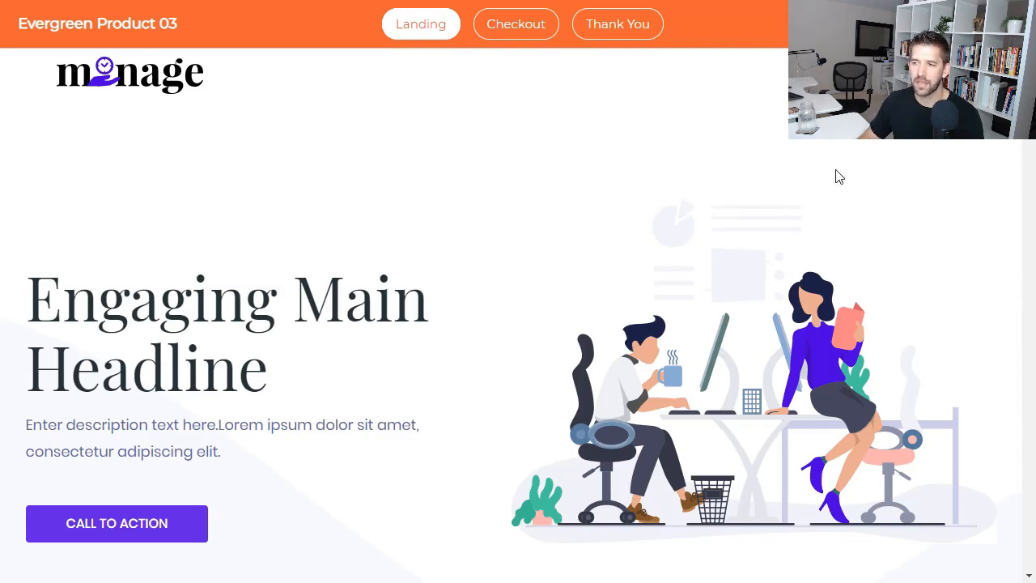
{"action": "scroll", "coordinate": [801, 251], "scroll_direction": "down", "scroll_amount": 12}
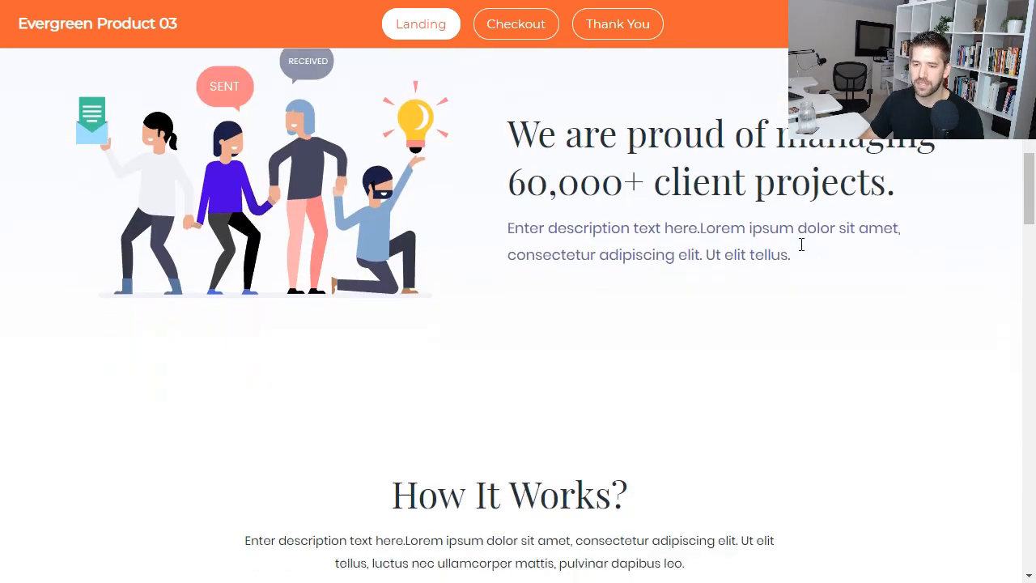
{"action": "scroll", "coordinate": [801, 251], "scroll_direction": "down", "scroll_amount": 12}
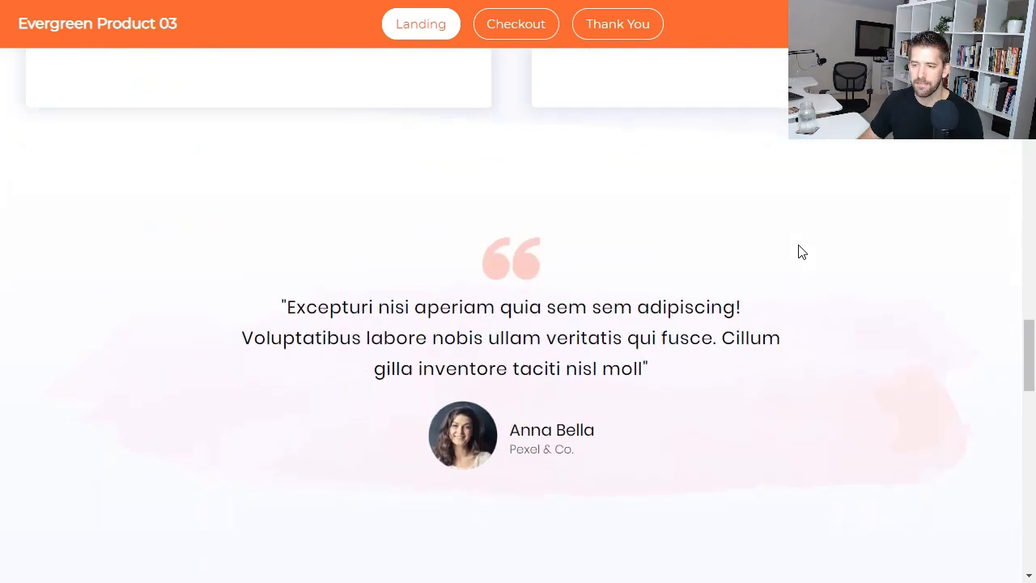
{"action": "scroll", "coordinate": [801, 251], "scroll_direction": "down", "scroll_amount": 12}
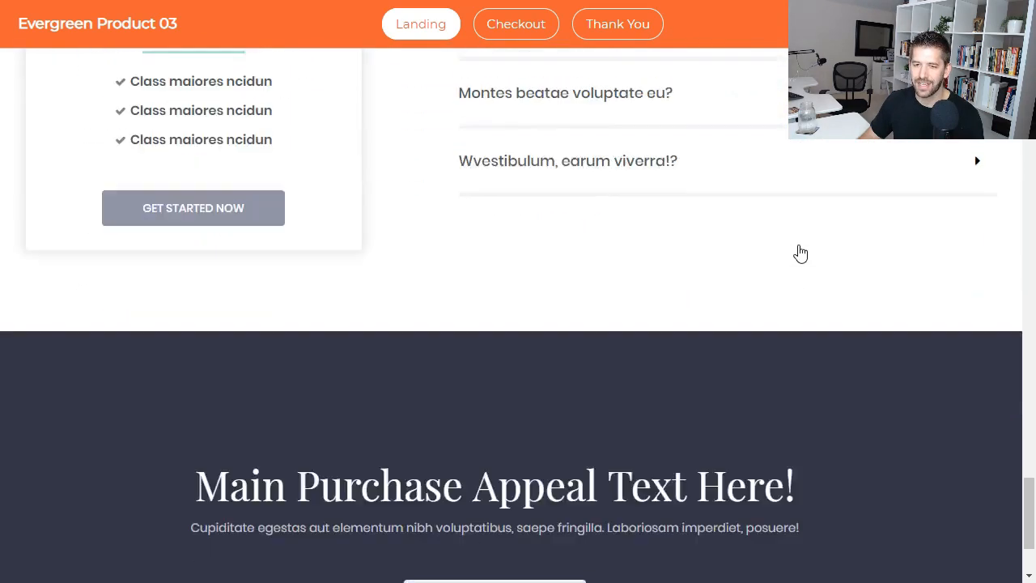
{"action": "scroll", "coordinate": [667, 301], "scroll_direction": "up", "scroll_amount": 1}
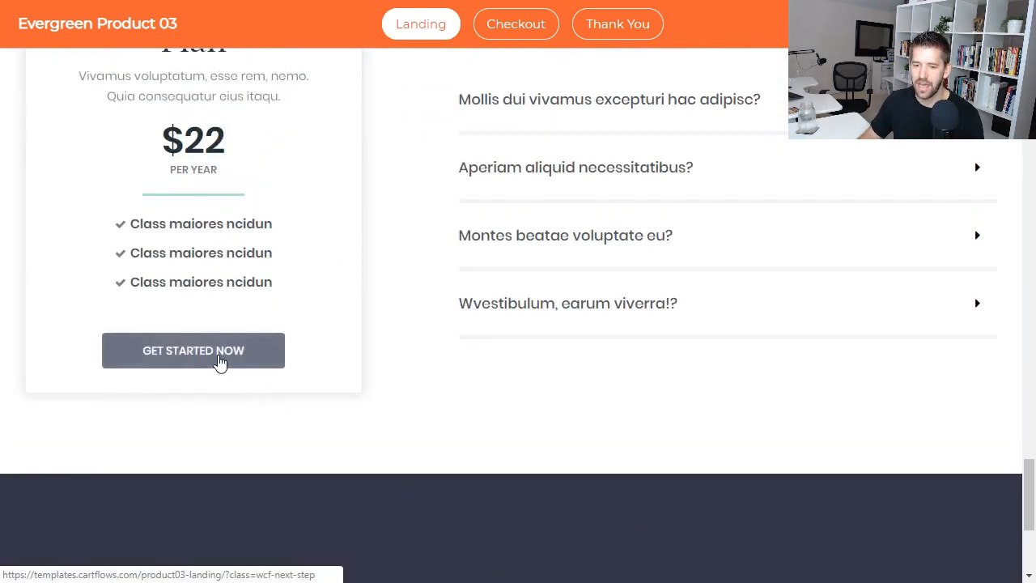
Examine the Evergreen Product 03 template's checkout page, including the product header, billing details and order summary
{"action": "left_click", "coordinate": [493, 26]}
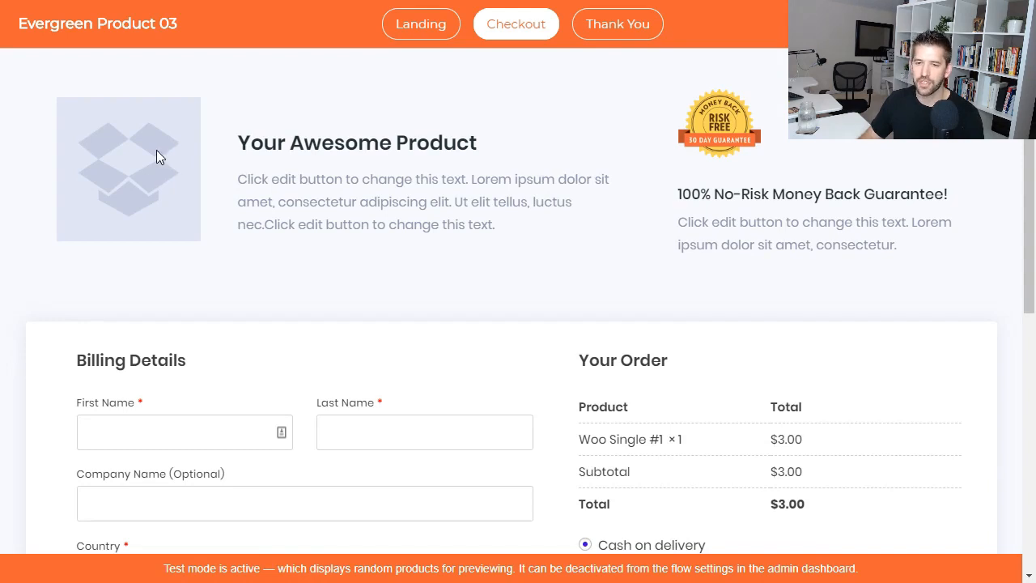
{"action": "scroll", "coordinate": [699, 259], "scroll_direction": "down", "scroll_amount": 6}
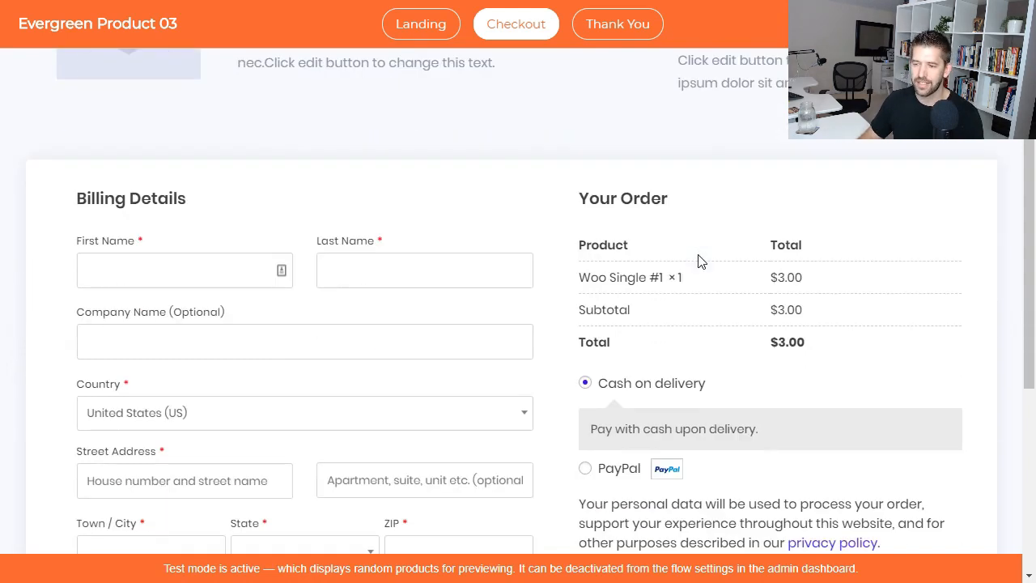
{"action": "scroll", "coordinate": [693, 261], "scroll_direction": "up", "scroll_amount": 5}
{"action": "scroll", "coordinate": [694, 284], "scroll_direction": "up", "scroll_amount": 1}
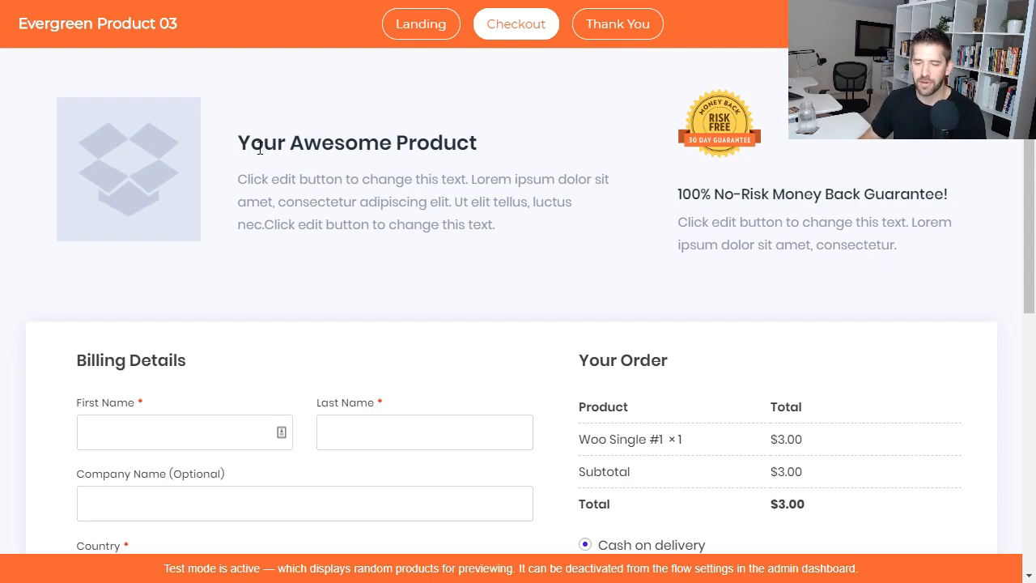
{"action": "scroll", "coordinate": [613, 270], "scroll_direction": "down", "scroll_amount": 7}
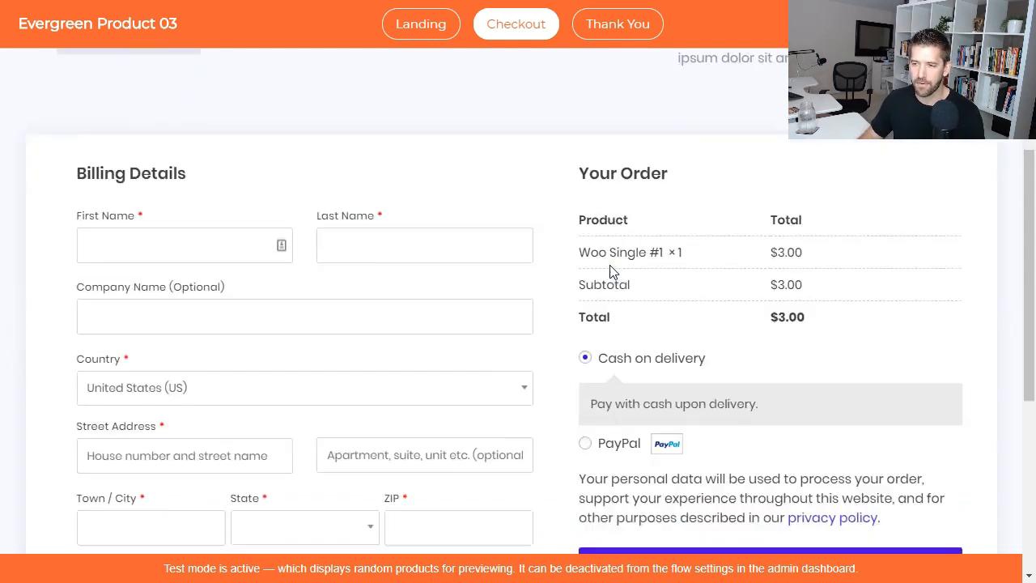
{"action": "scroll", "coordinate": [833, 388], "scroll_direction": "up", "scroll_amount": 8}
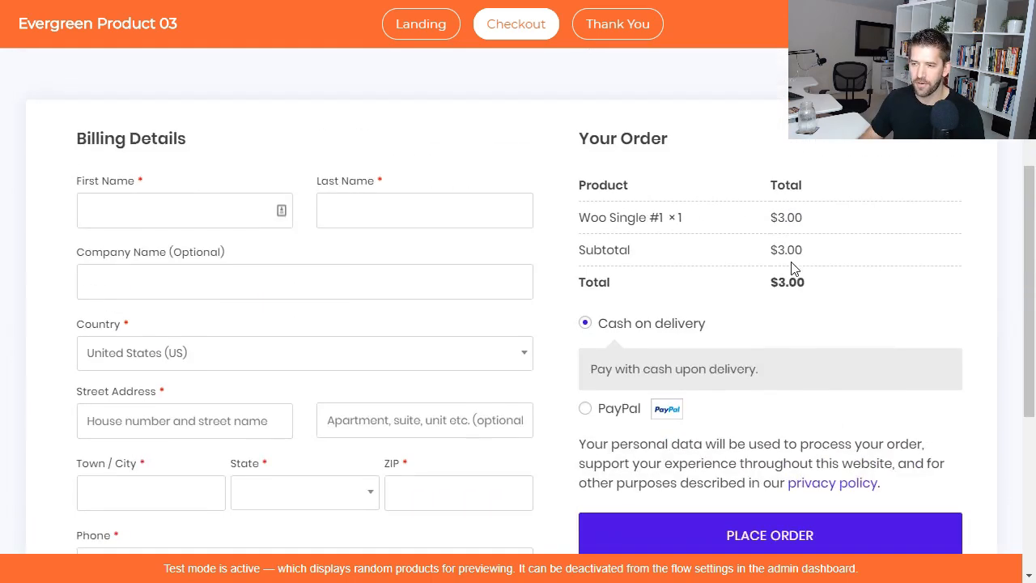
View the Evergreen Product 03 template's thank-you page and close the preview
{"action": "left_click", "coordinate": [619, 33]}
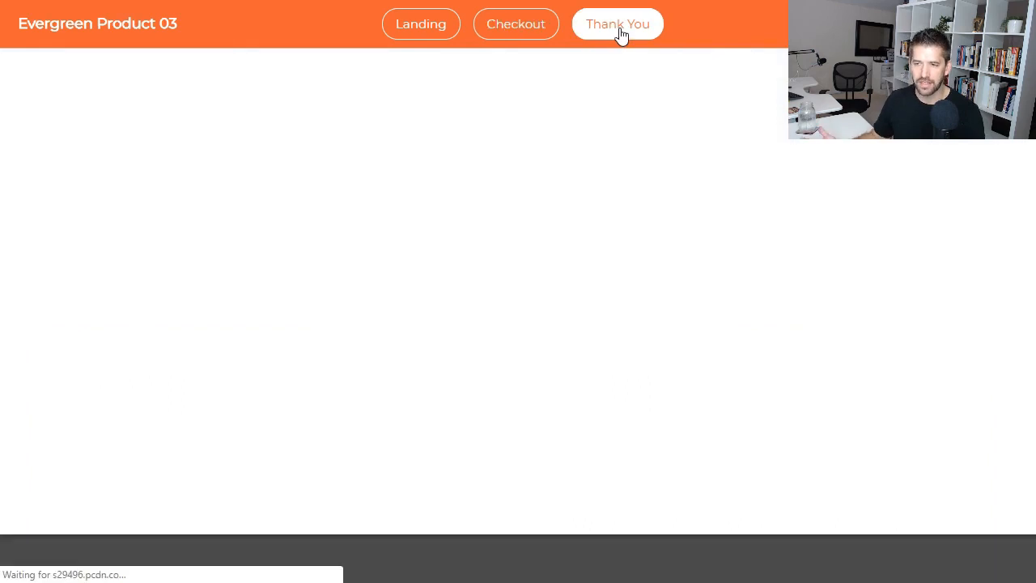
{"action": "scroll", "coordinate": [631, 293], "scroll_direction": "down", "scroll_amount": 2}
{"action": "scroll", "coordinate": [632, 296], "scroll_direction": "down", "scroll_amount": 3}
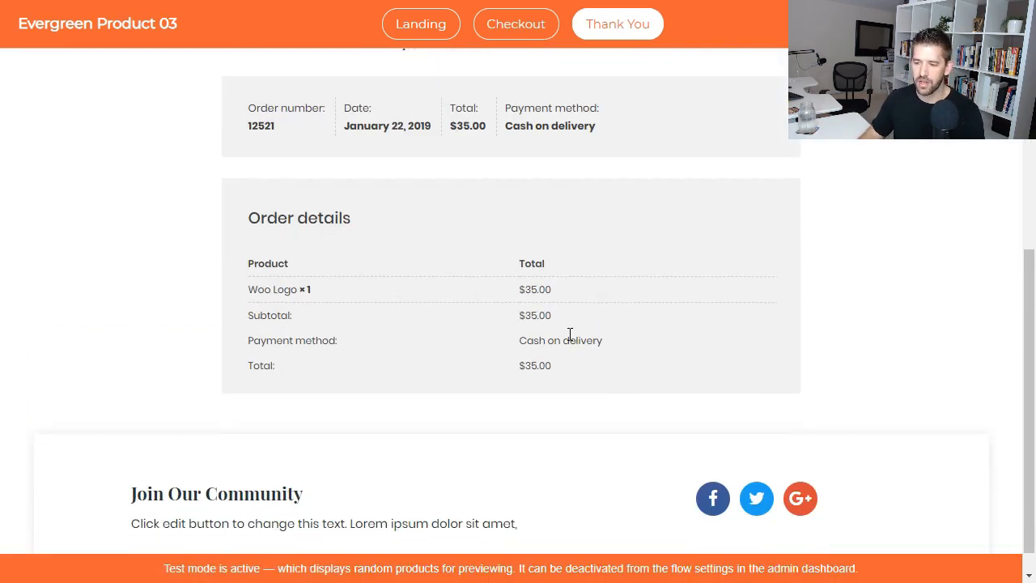
{"action": "scroll", "coordinate": [470, 437], "scroll_direction": "up", "scroll_amount": 5}
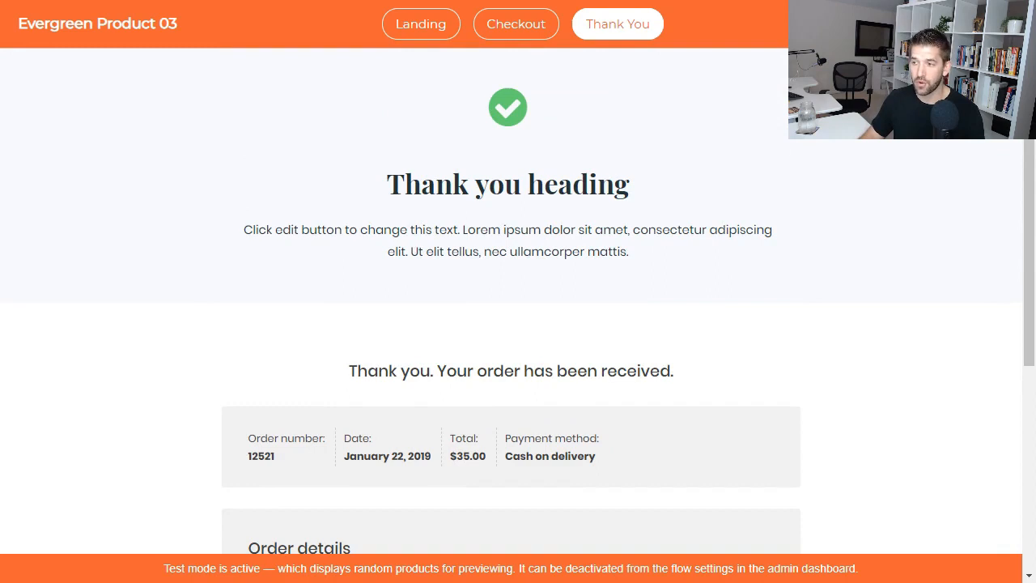
{"action": "key", "text": "ctrl+w"}
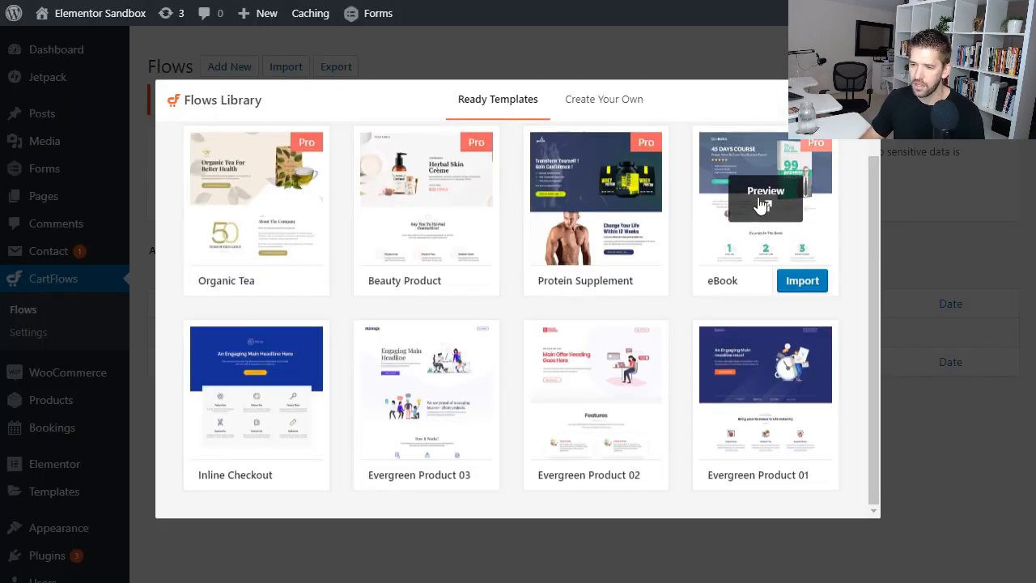
Briefly preview the Evergreen Product 01 template, close it and look through the Protein Supplement template's landing page
{"action": "left_click", "coordinate": [764, 405]}
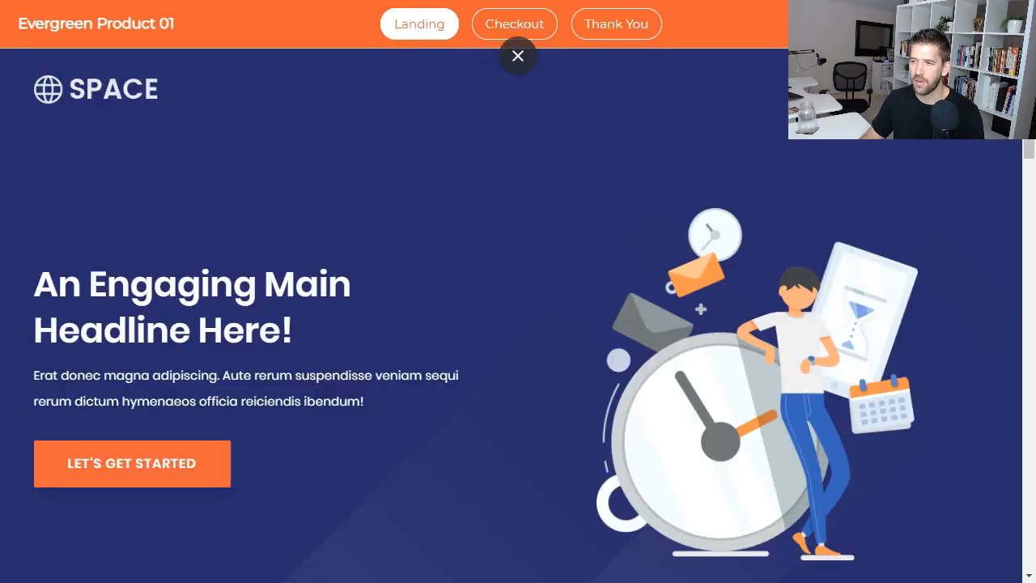
{"action": "left_click", "coordinate": [518, 56]}
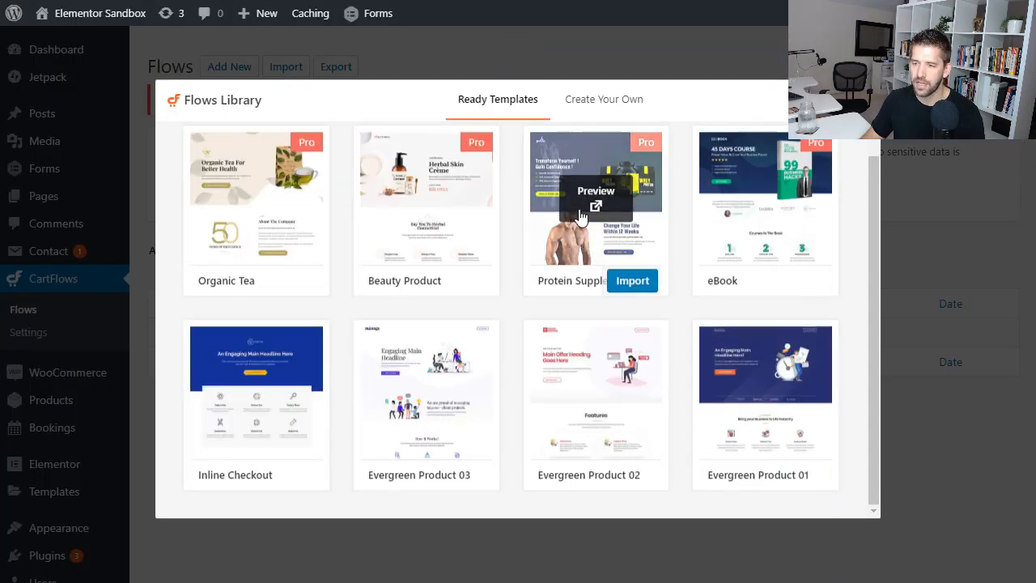
{"action": "left_click", "coordinate": [589, 203]}
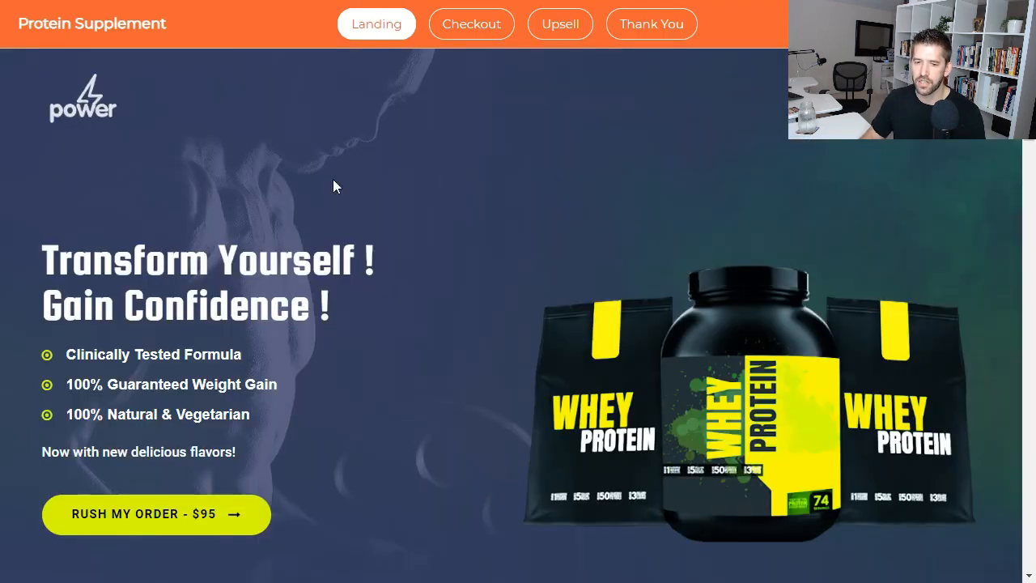
{"action": "scroll", "coordinate": [737, 304], "scroll_direction": "down", "scroll_amount": 10}
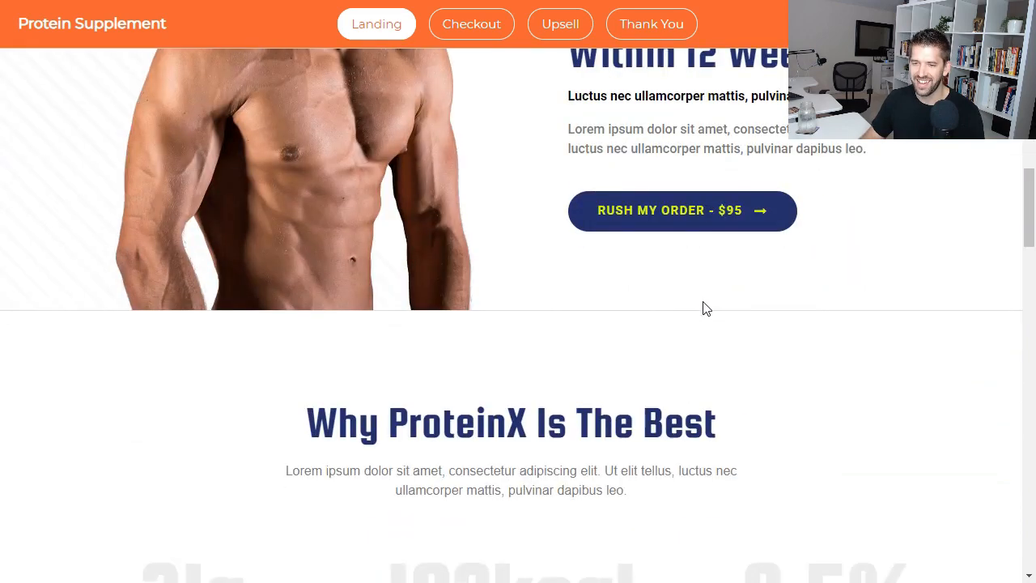
{"action": "scroll", "coordinate": [697, 303], "scroll_direction": "up", "scroll_amount": 5}
{"action": "scroll", "coordinate": [594, 167], "scroll_direction": "down", "scroll_amount": 3}
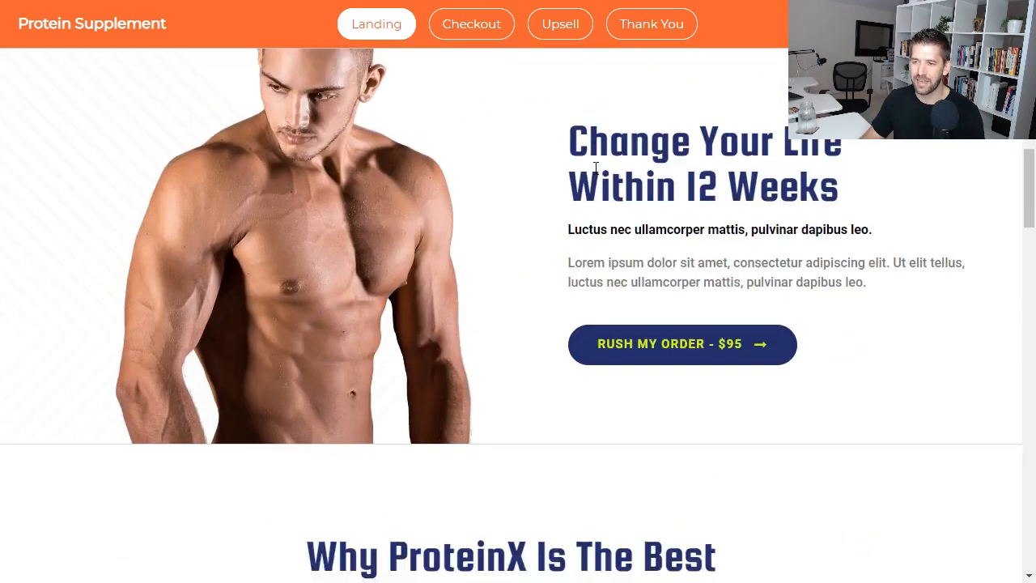
{"action": "scroll", "coordinate": [637, 184], "scroll_direction": "down", "scroll_amount": 10}
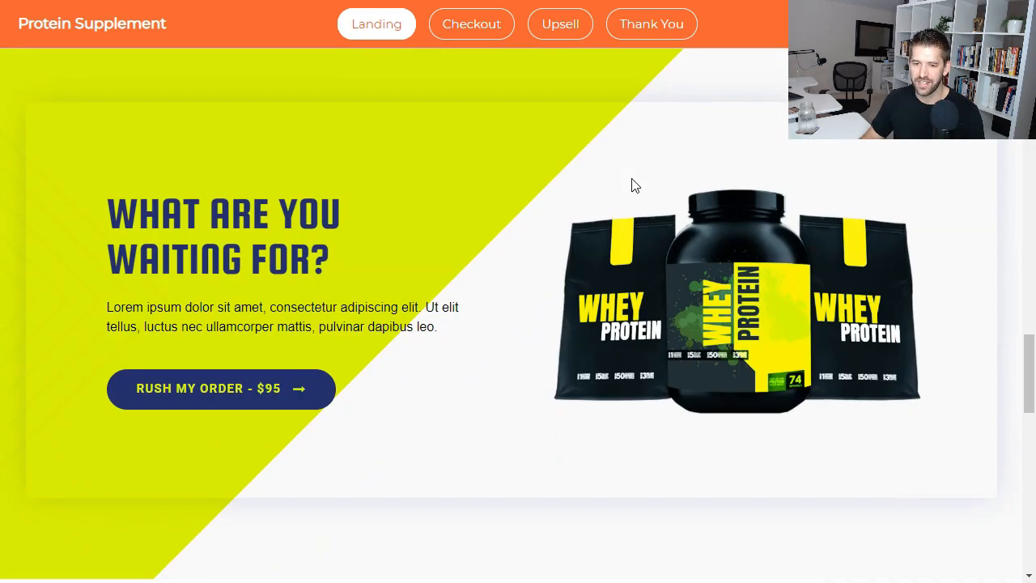
Examine the Protein Supplement template's checkout page down to its order bump offer and open its upsell page
{"action": "left_click", "coordinate": [450, 30]}
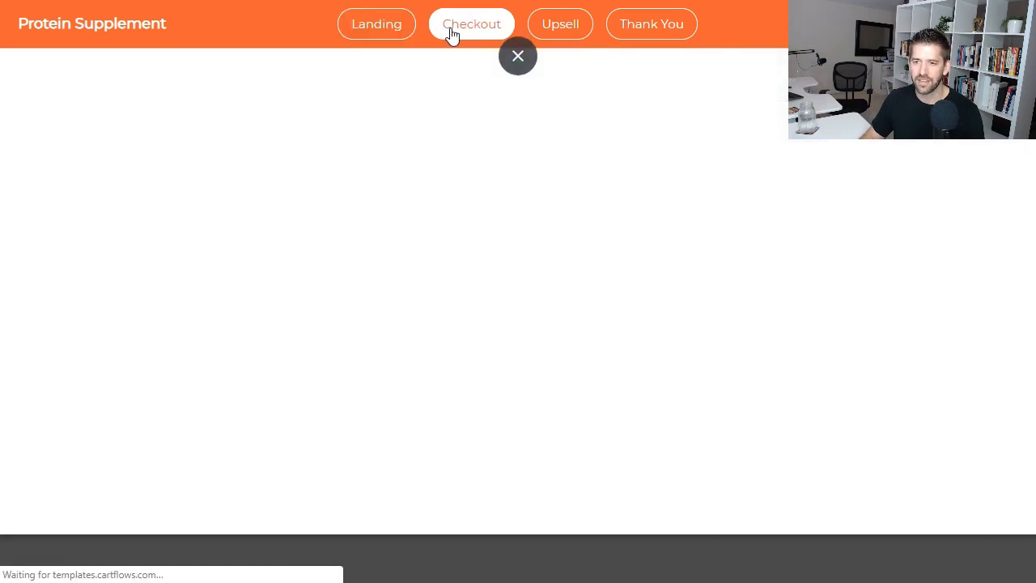
{"action": "scroll", "coordinate": [557, 214], "scroll_direction": "down", "scroll_amount": 6}
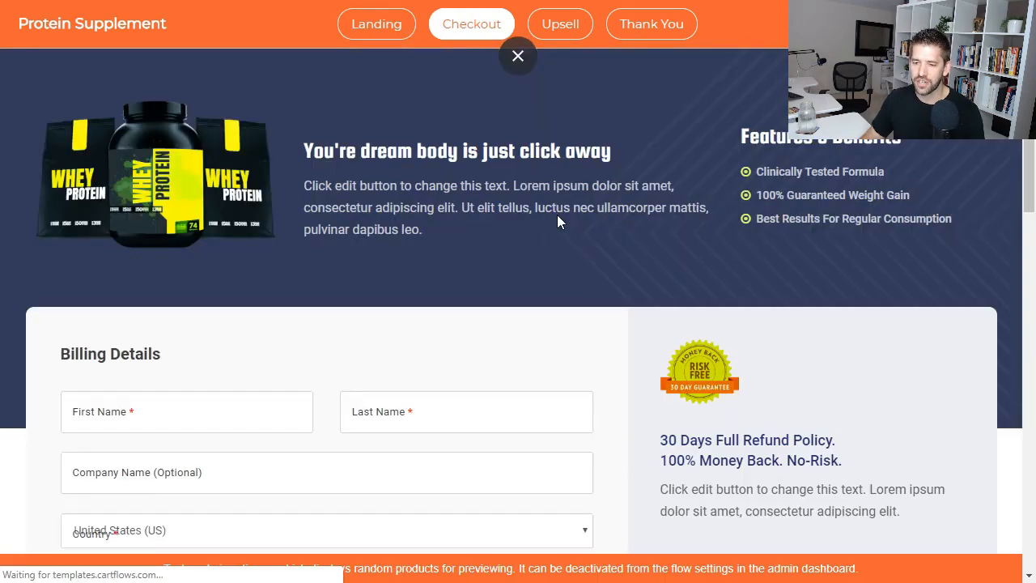
{"action": "scroll", "coordinate": [685, 333], "scroll_direction": "down", "scroll_amount": 8}
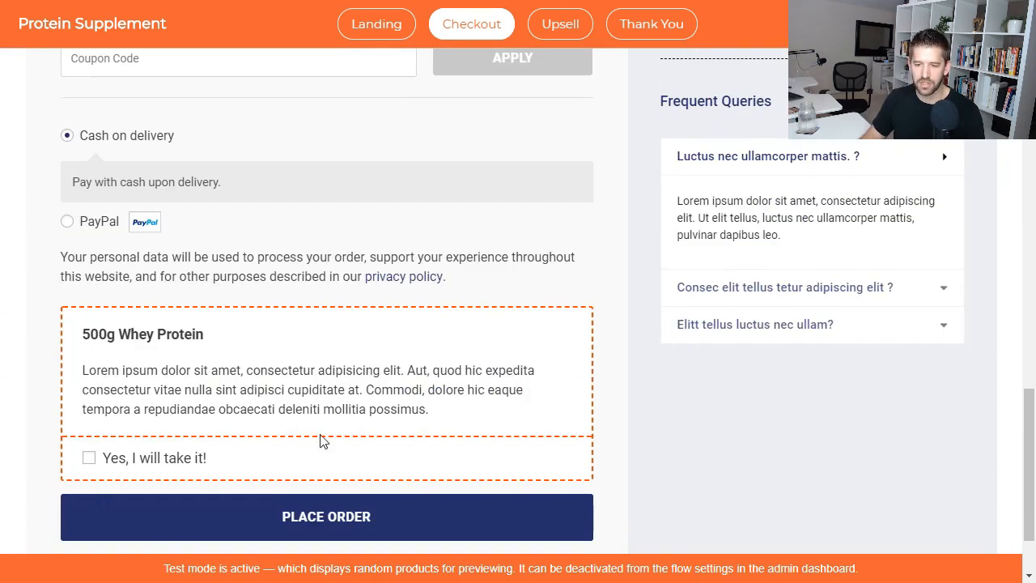
{"action": "scroll", "coordinate": [599, 506], "scroll_direction": "up", "scroll_amount": 8}
{"action": "left_click", "coordinate": [554, 40]}
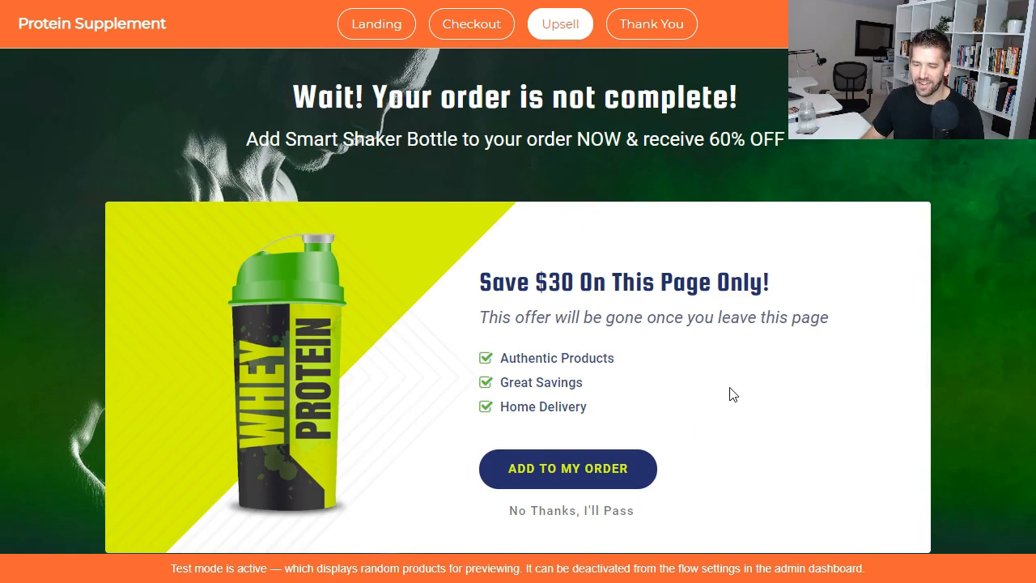
View the Protein Supplement template's thank-you page, close the preview and import that template as the new flow
{"action": "left_click", "coordinate": [644, 30]}
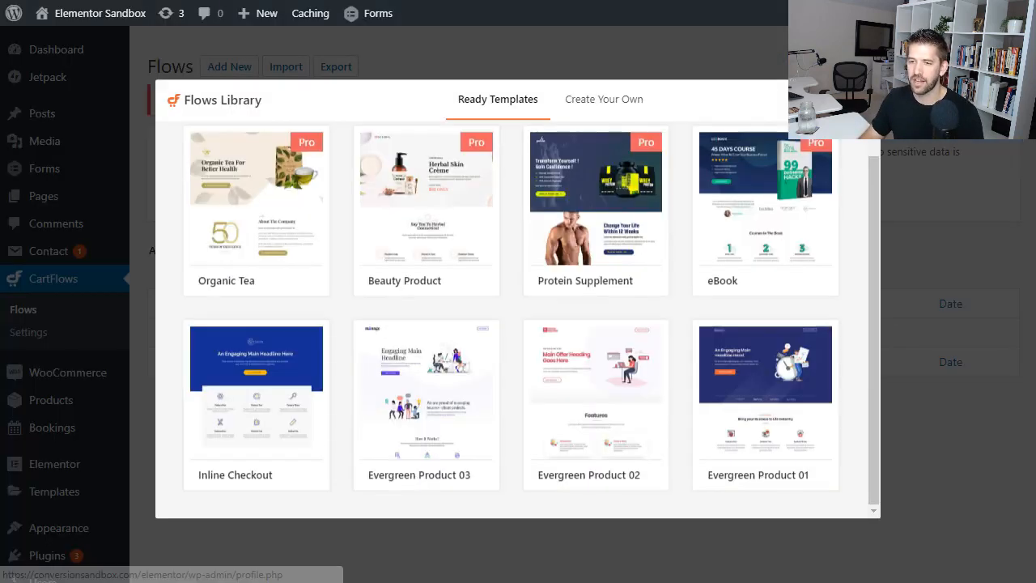
{"action": "mouse_move", "coordinate": [531, 265]}
{"action": "left_click", "coordinate": [625, 279]}
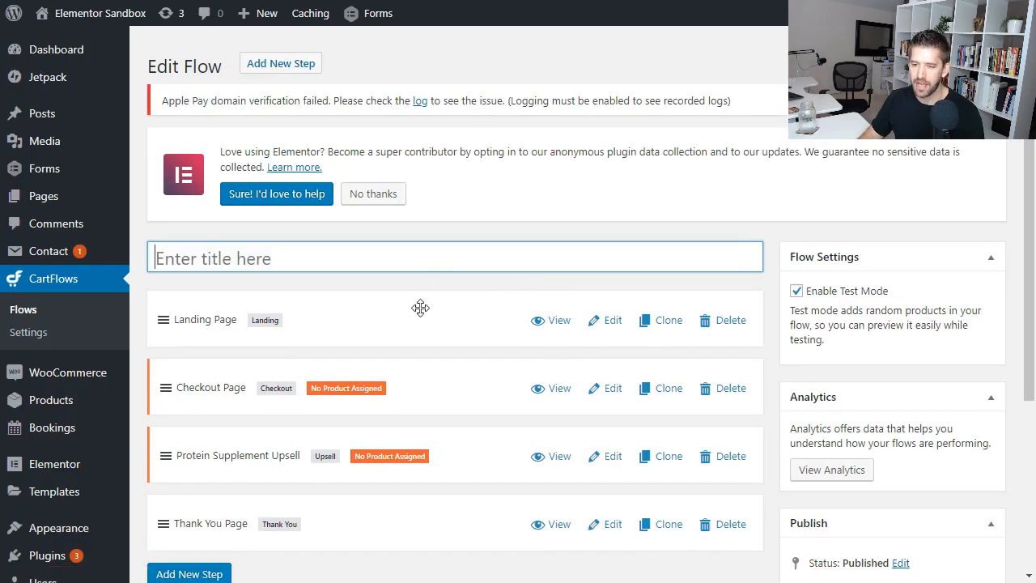
Title the new flow "Ebook Funnel" and update it
{"action": "scroll", "coordinate": [419, 303], "scroll_direction": "down", "scroll_amount": 2}
{"action": "scroll", "coordinate": [356, 178], "scroll_direction": "up", "scroll_amount": 1}
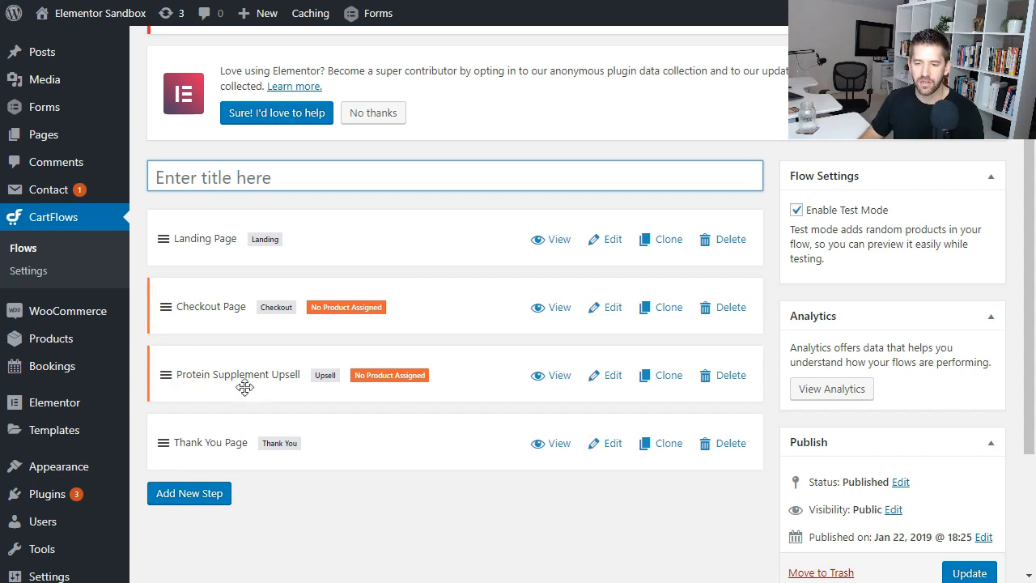
{"action": "left_click", "coordinate": [211, 178]}
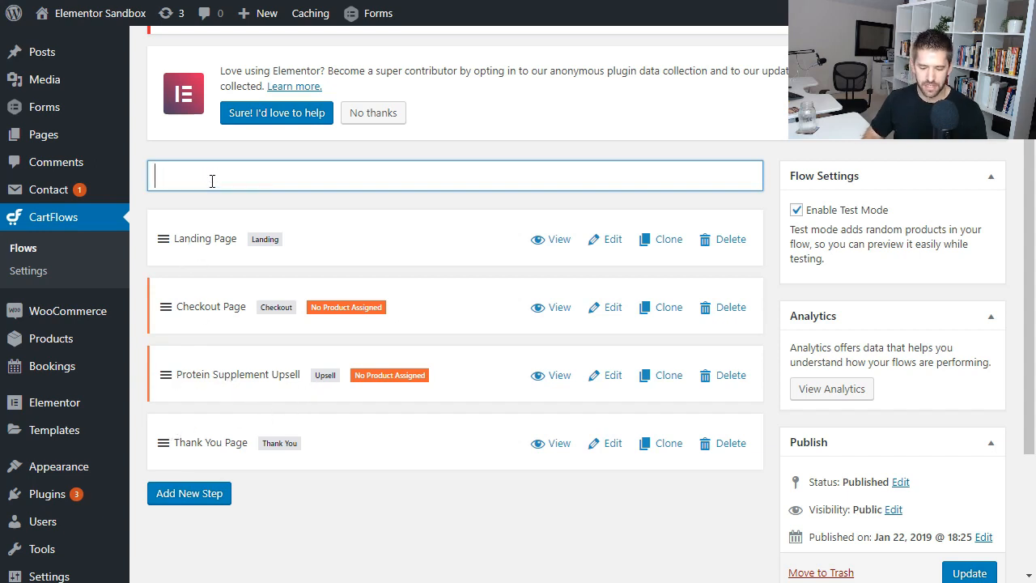
{"action": "type", "text": "Ebook Funnel"}
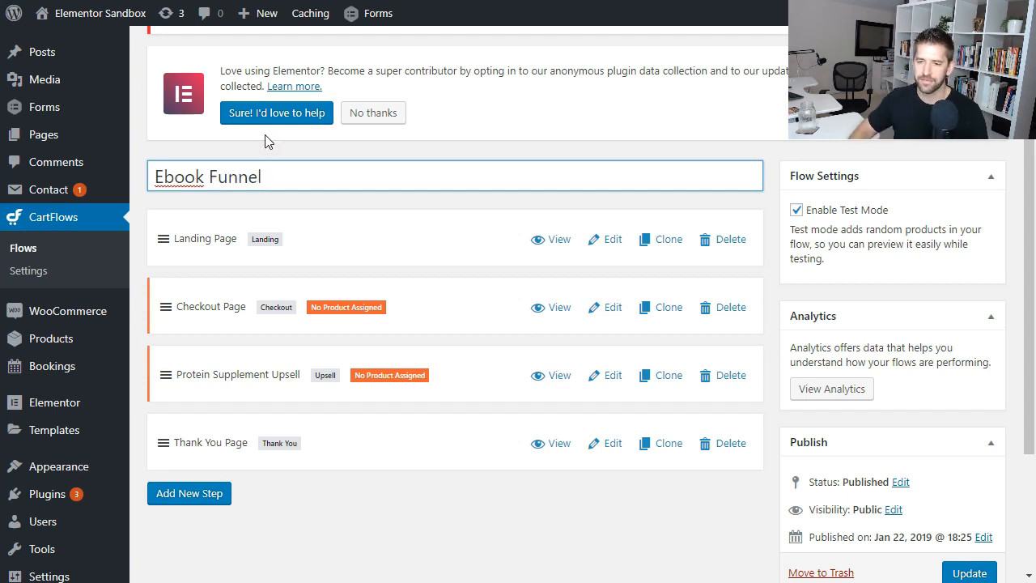
{"action": "scroll", "coordinate": [683, 556], "scroll_direction": "down", "scroll_amount": 1}
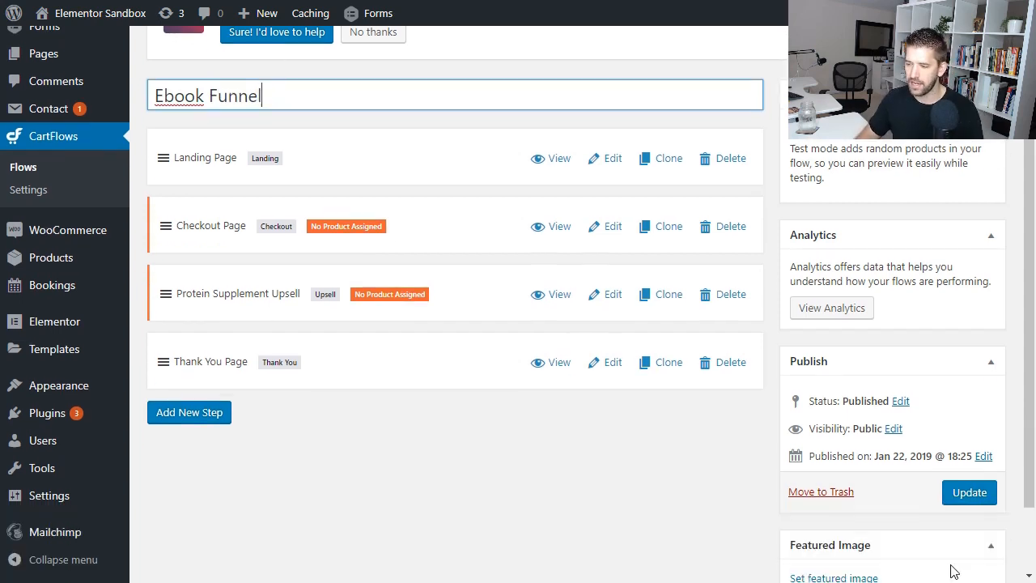
{"action": "left_click", "coordinate": [962, 492]}
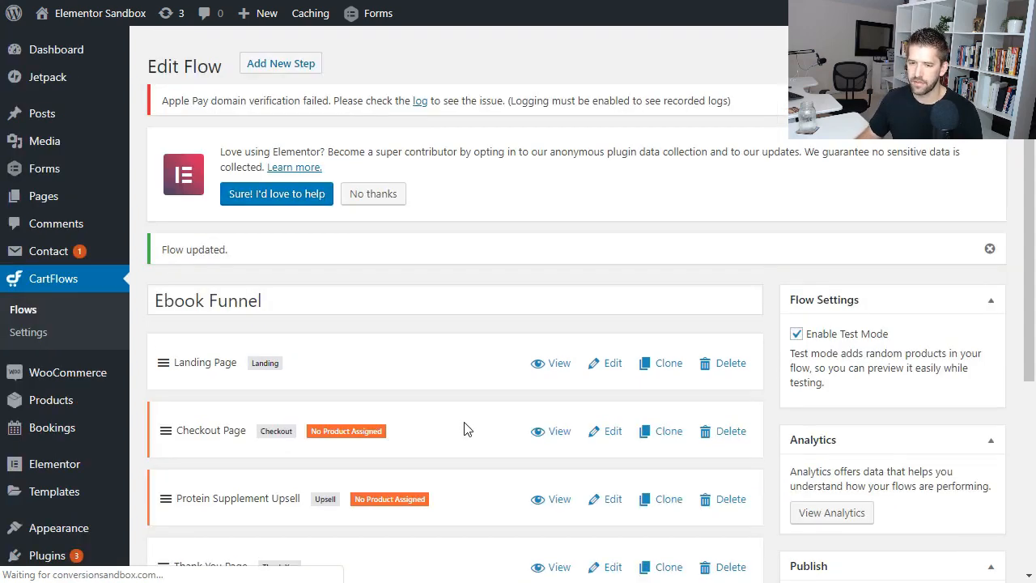
View the imported landing page and follow its "Rush My Order" link to the checkout page
{"action": "key", "text": "ctrl+minus"}
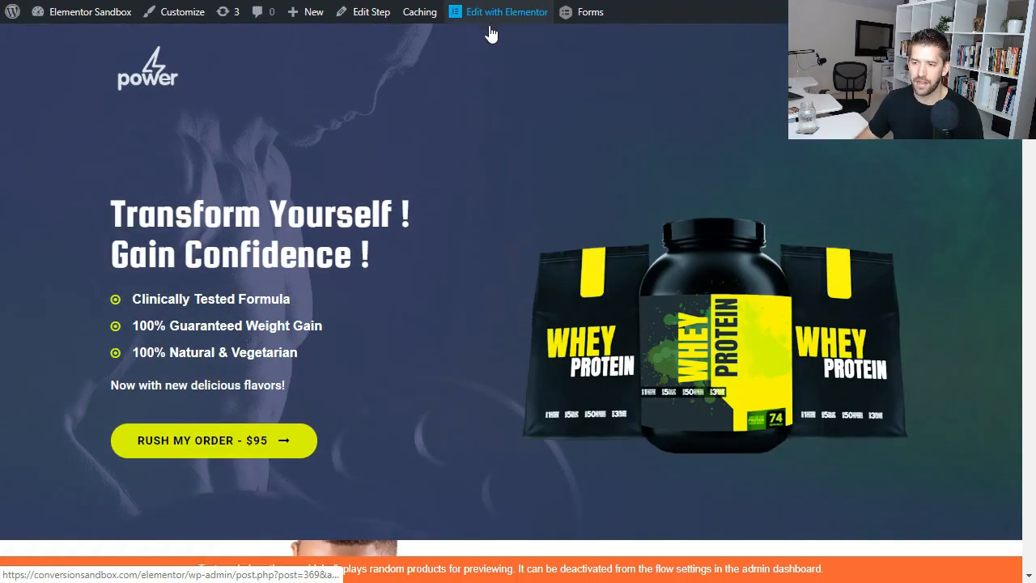
{"action": "scroll", "coordinate": [448, 202], "scroll_direction": "down", "scroll_amount": 3}
{"action": "scroll", "coordinate": [450, 203], "scroll_direction": "down", "scroll_amount": 7}
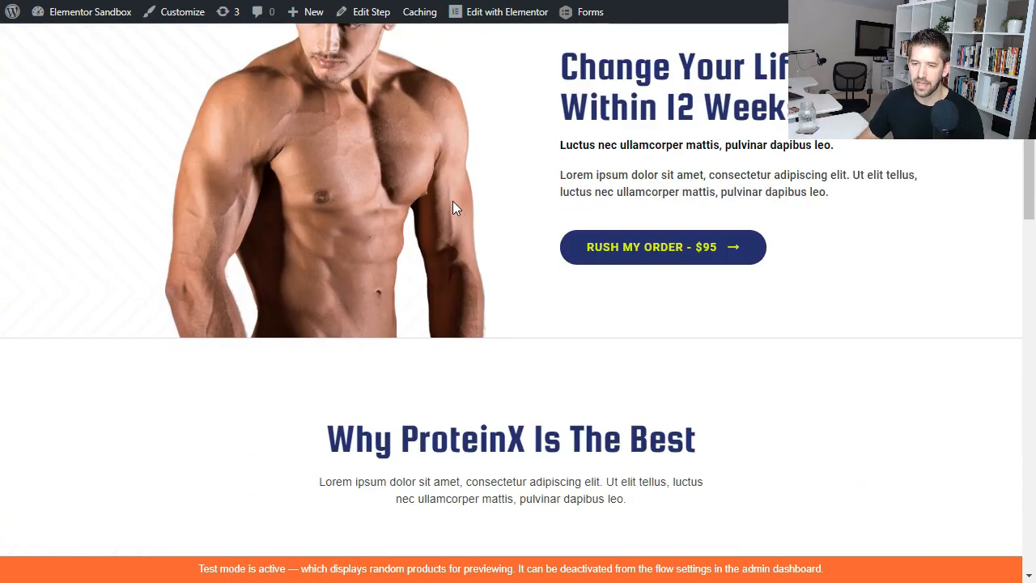
{"action": "scroll", "coordinate": [543, 238], "scroll_direction": "up", "scroll_amount": 5}
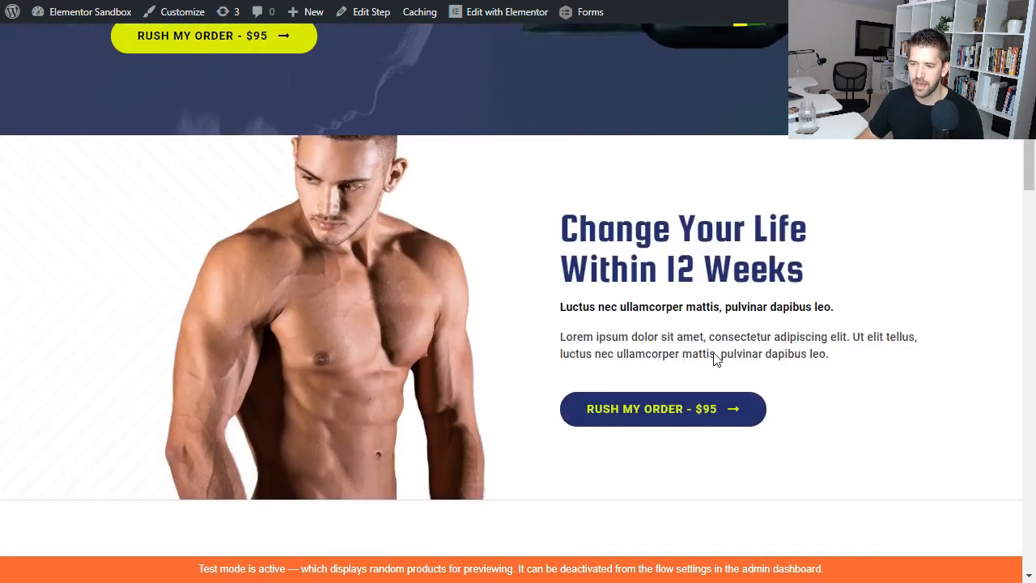
{"action": "left_click", "coordinate": [676, 424]}
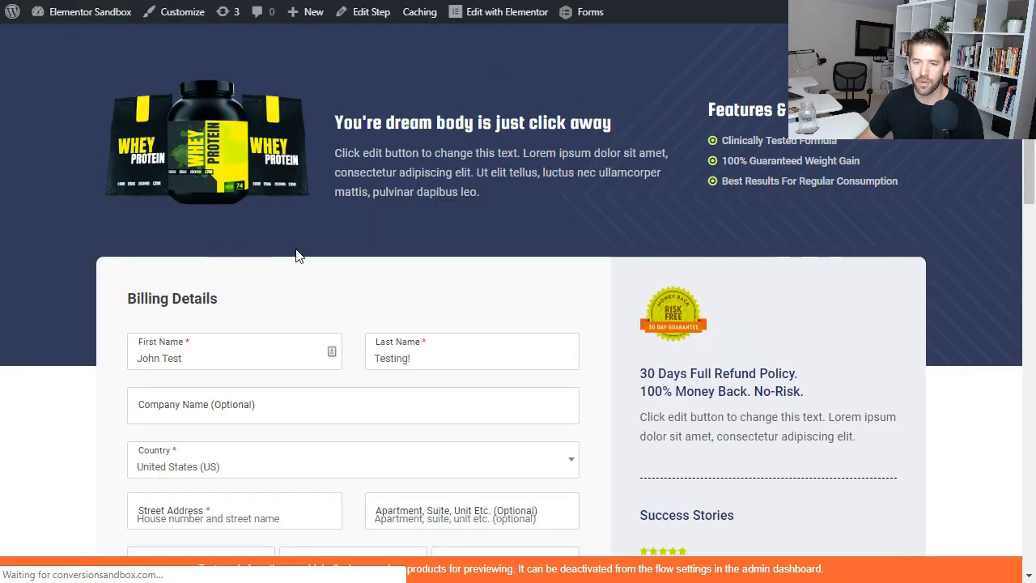
Look over the live checkout page, from its product header through the billing details to the testimonials
{"action": "scroll", "coordinate": [619, 268], "scroll_direction": "down", "scroll_amount": 10}
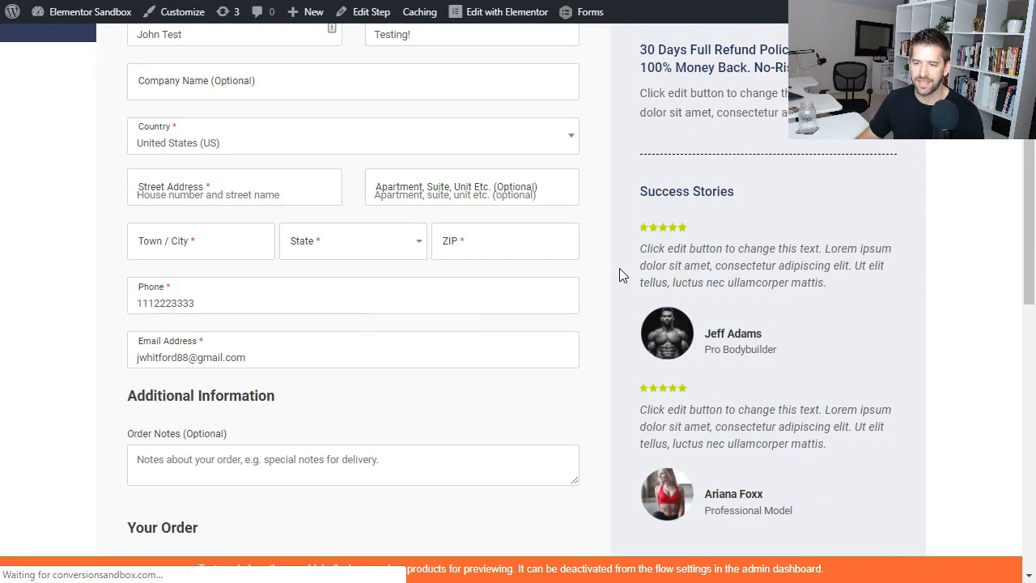
{"action": "scroll", "coordinate": [617, 269], "scroll_direction": "down", "scroll_amount": 5}
{"action": "scroll", "coordinate": [617, 269], "scroll_direction": "up", "scroll_amount": 8}
{"action": "scroll", "coordinate": [617, 268], "scroll_direction": "up", "scroll_amount": 7}
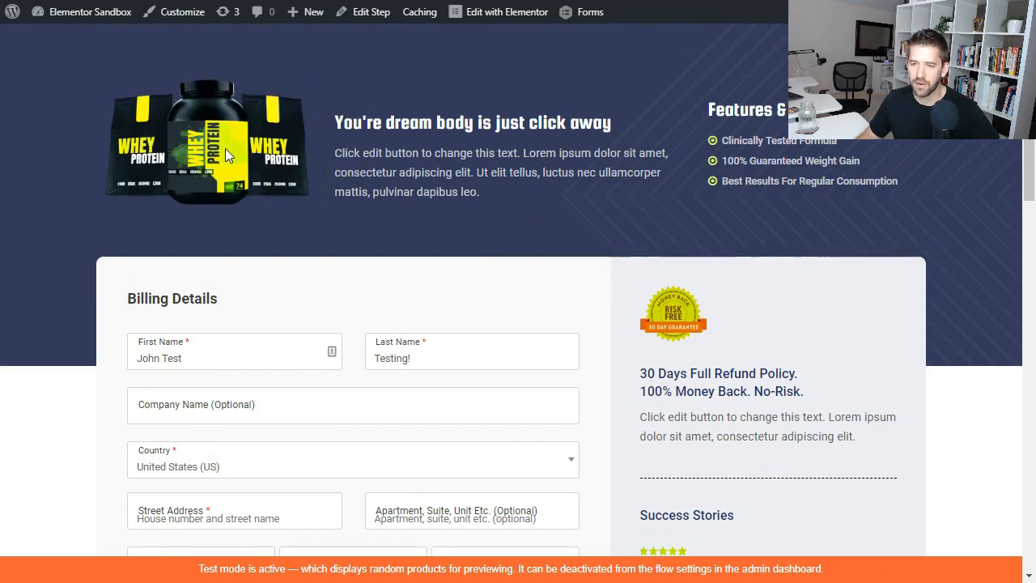
{"action": "scroll", "coordinate": [656, 192], "scroll_direction": "down", "scroll_amount": 3}
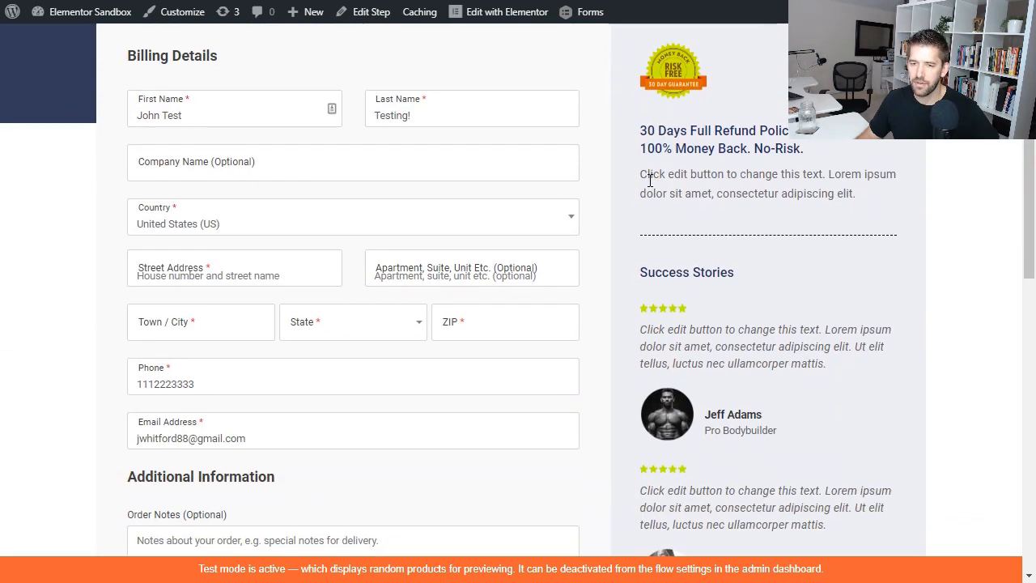
Check the billing form's address, country, town and phone fields without entering anything
{"action": "left_click", "coordinate": [402, 277]}
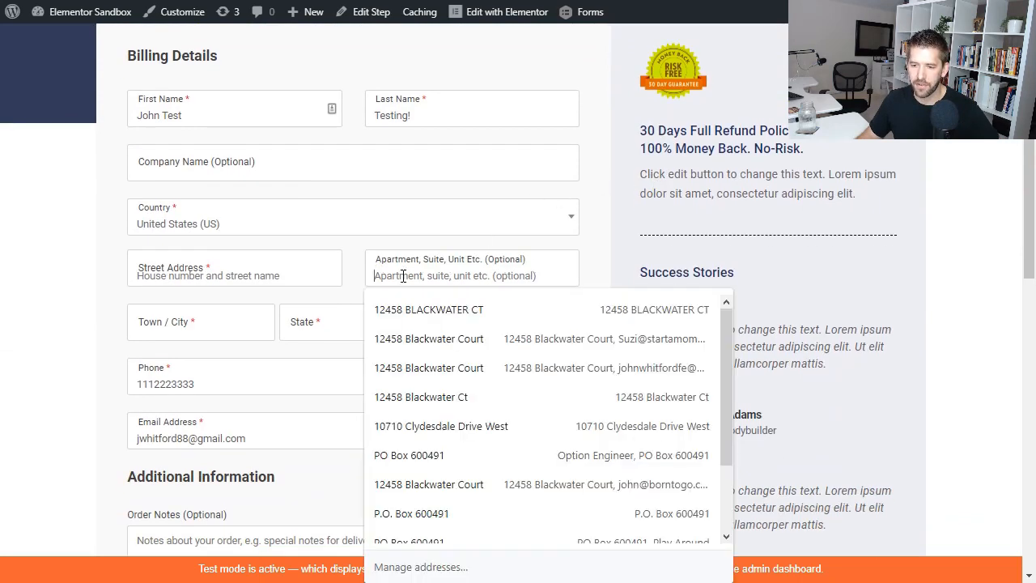
{"action": "left_click", "coordinate": [219, 273]}
{"action": "left_click", "coordinate": [238, 234]}
{"action": "left_click", "coordinate": [241, 237]}
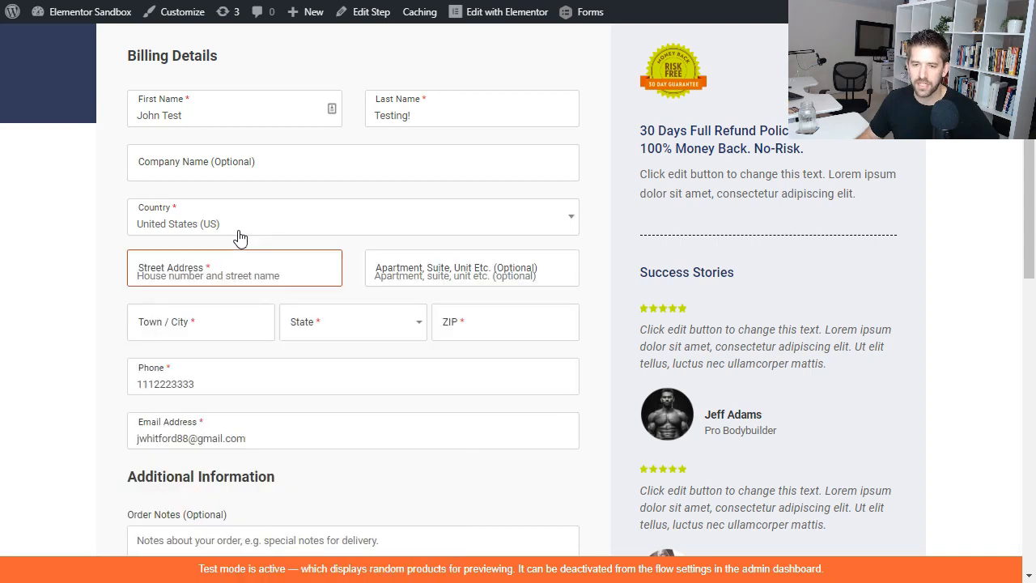
{"action": "scroll", "coordinate": [280, 254], "scroll_direction": "down", "scroll_amount": 5}
{"action": "scroll", "coordinate": [315, 268], "scroll_direction": "up", "scroll_amount": 6}
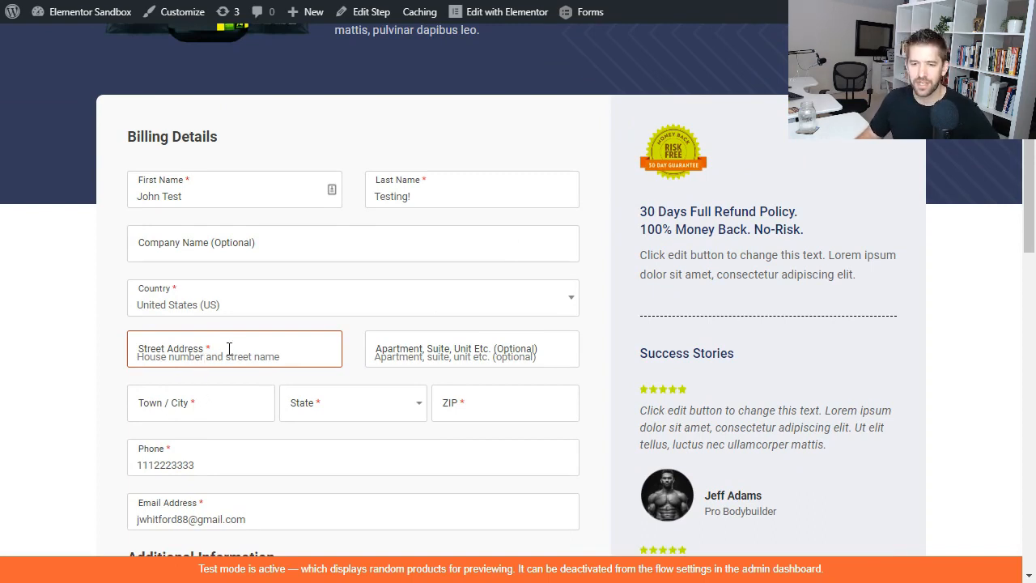
{"action": "left_click", "coordinate": [199, 407]}
{"action": "left_click", "coordinate": [326, 421]}
{"action": "left_click", "coordinate": [271, 457]}
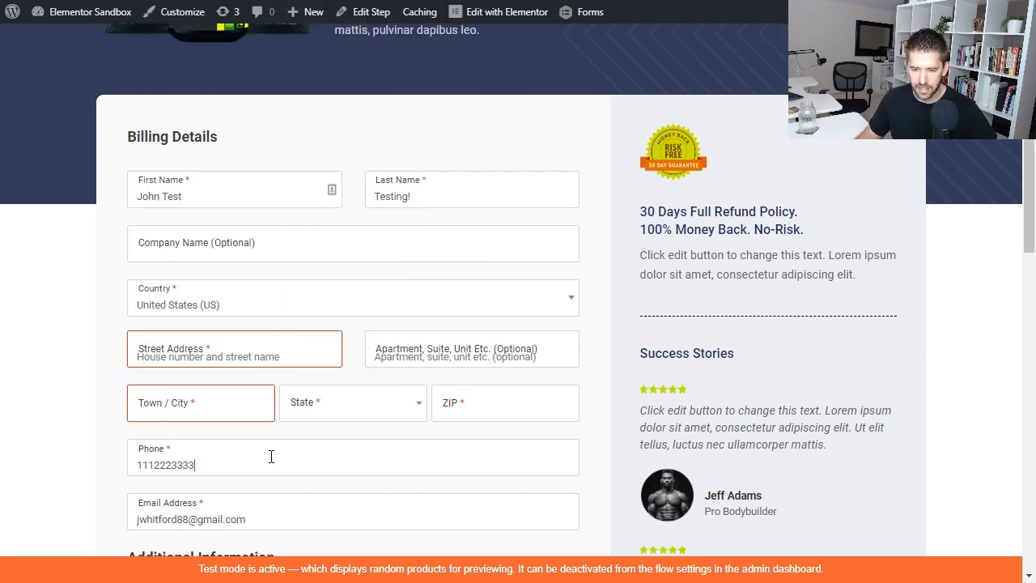
Examine the checkout's order summary, coupon and card payment sections, and collapse the first Frequent Queries answer
{"action": "scroll", "coordinate": [271, 456], "scroll_direction": "down", "scroll_amount": 8}
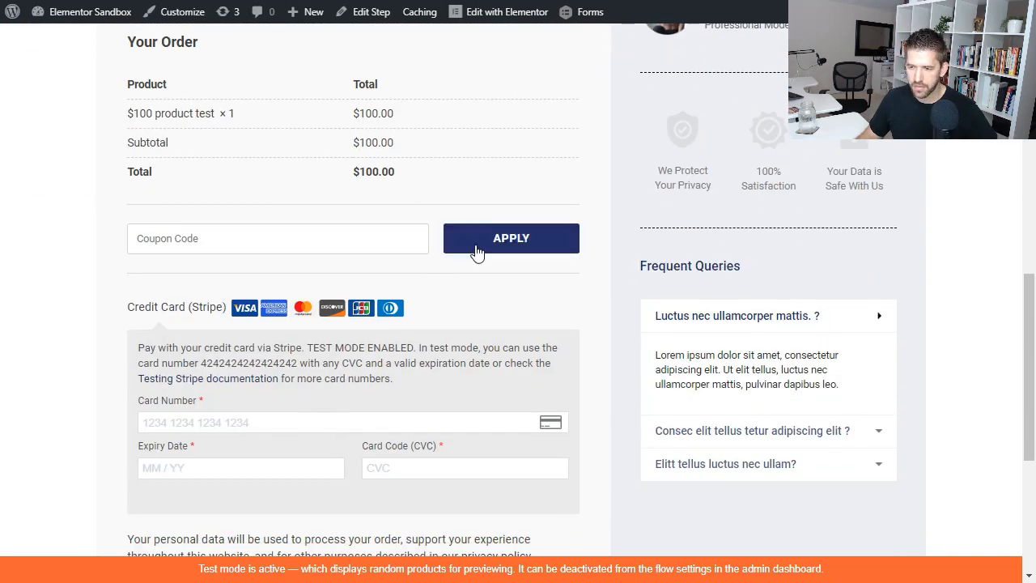
{"action": "scroll", "coordinate": [476, 252], "scroll_direction": "down", "scroll_amount": 1}
{"action": "left_click", "coordinate": [759, 236]}
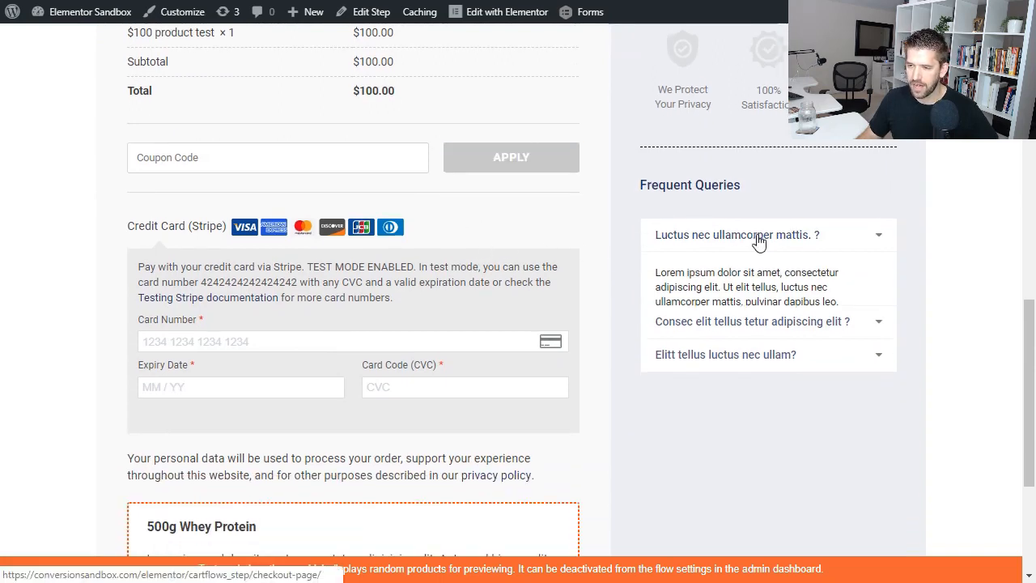
{"action": "left_click", "coordinate": [779, 269]}
{"action": "scroll", "coordinate": [781, 285], "scroll_direction": "up", "scroll_amount": 5}
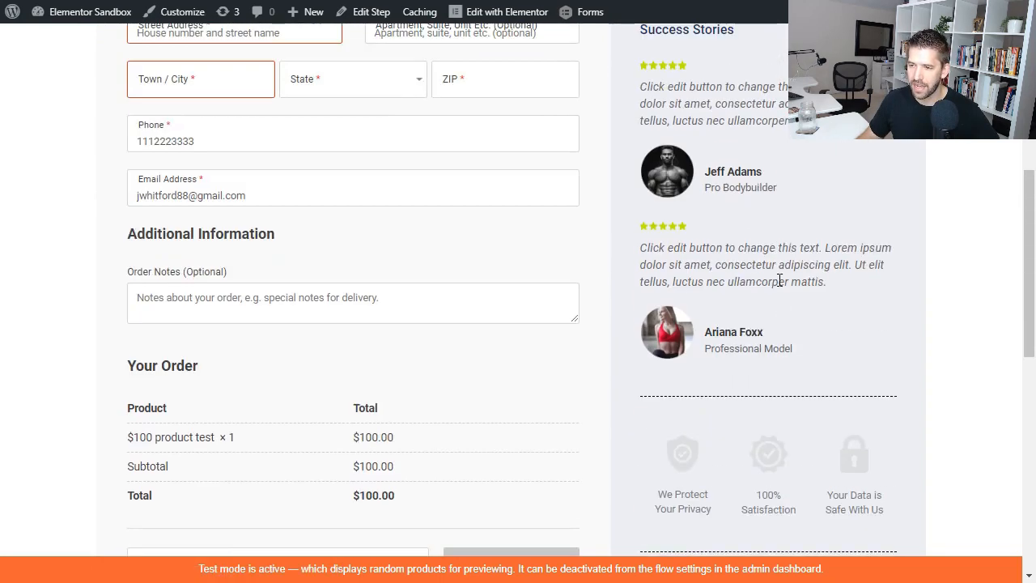
{"action": "scroll", "coordinate": [754, 316], "scroll_direction": "down", "scroll_amount": 8}
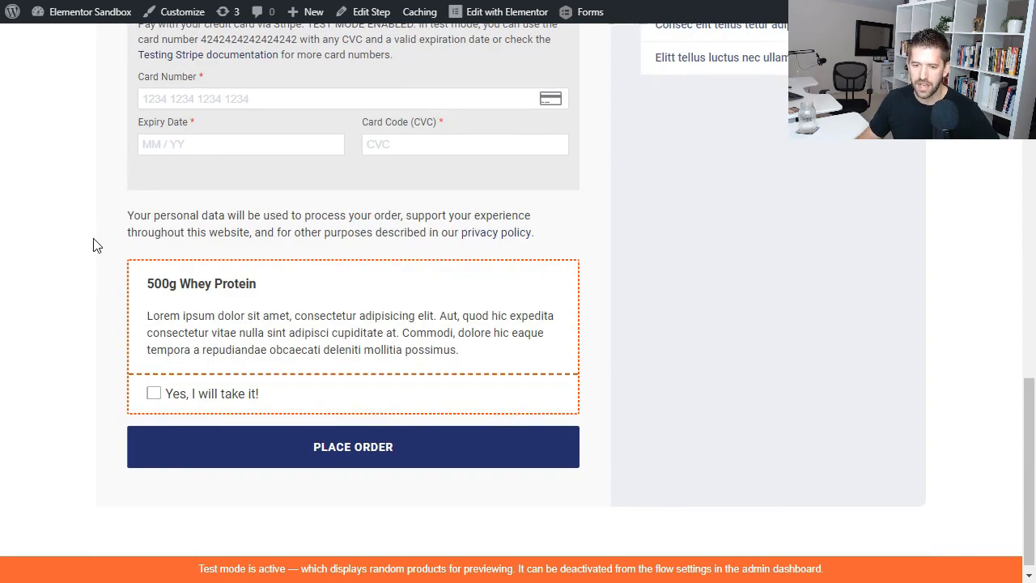
Accept the 500g Whey Protein order bump and check its effect on the order summary
{"action": "left_click_drag", "start_coordinate": [147, 285], "coordinate": [283, 299]}
{"action": "left_click", "coordinate": [269, 308]}
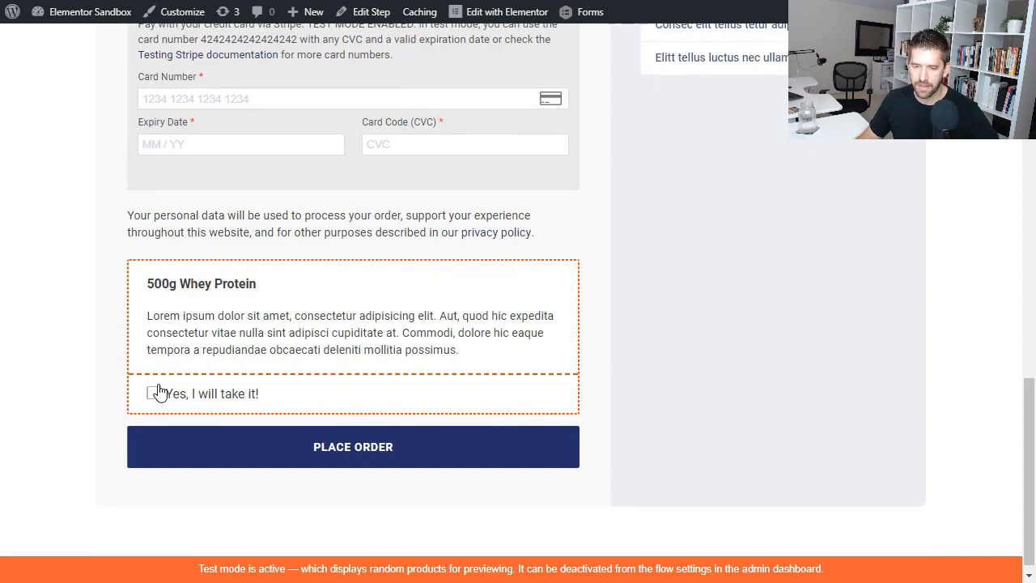
{"action": "scroll", "coordinate": [365, 340], "scroll_direction": "up", "scroll_amount": 1}
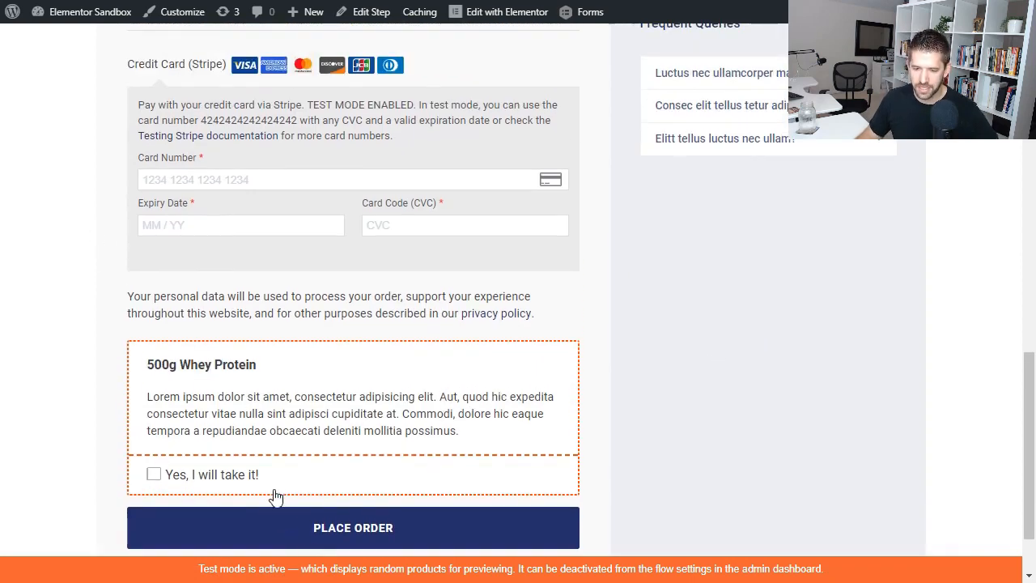
{"action": "left_click", "coordinate": [153, 476]}
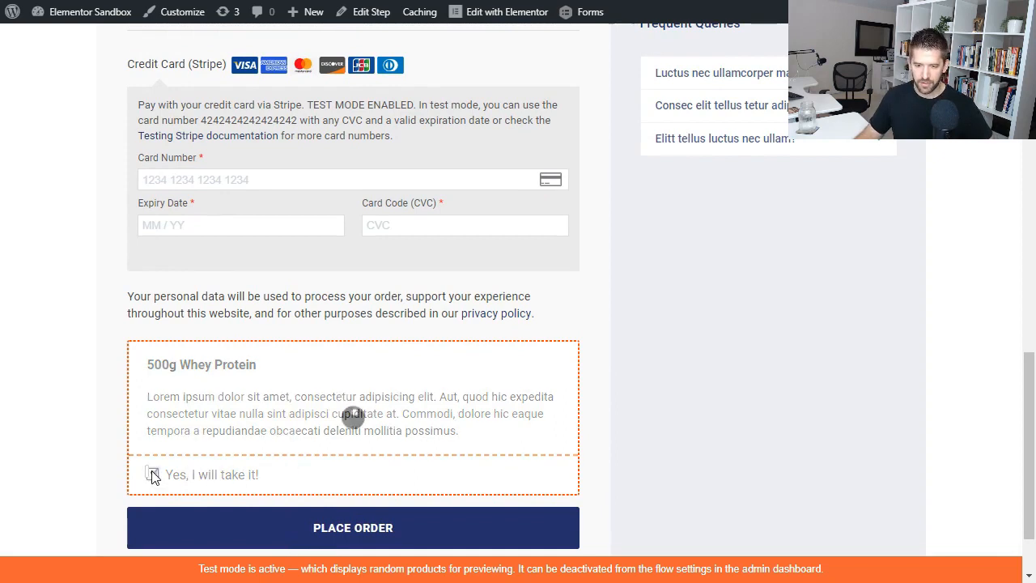
{"action": "scroll", "coordinate": [222, 449], "scroll_direction": "up", "scroll_amount": 5}
{"action": "scroll", "coordinate": [231, 379], "scroll_direction": "up", "scroll_amount": 1}
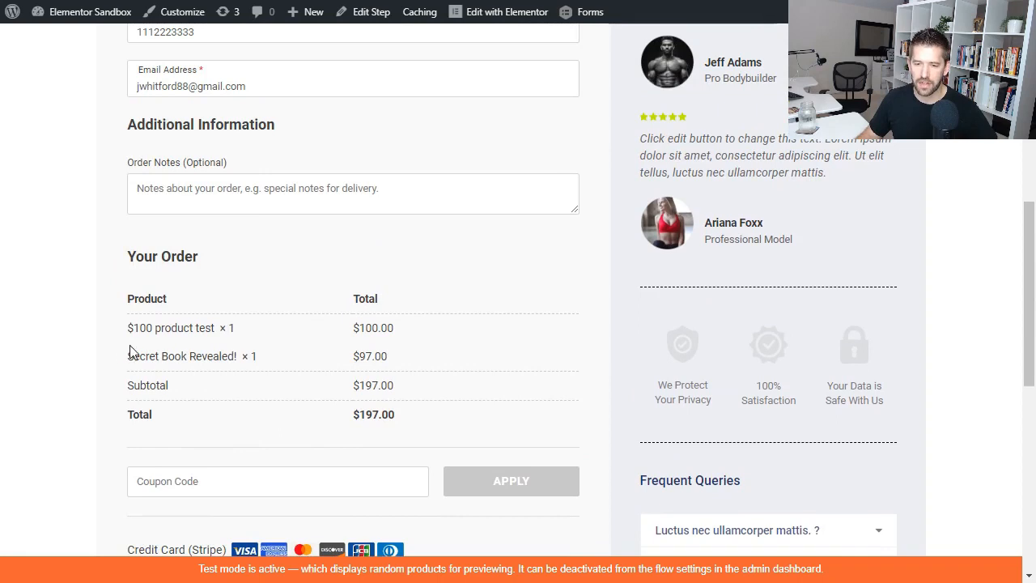
{"action": "scroll", "coordinate": [340, 362], "scroll_direction": "down", "scroll_amount": 7}
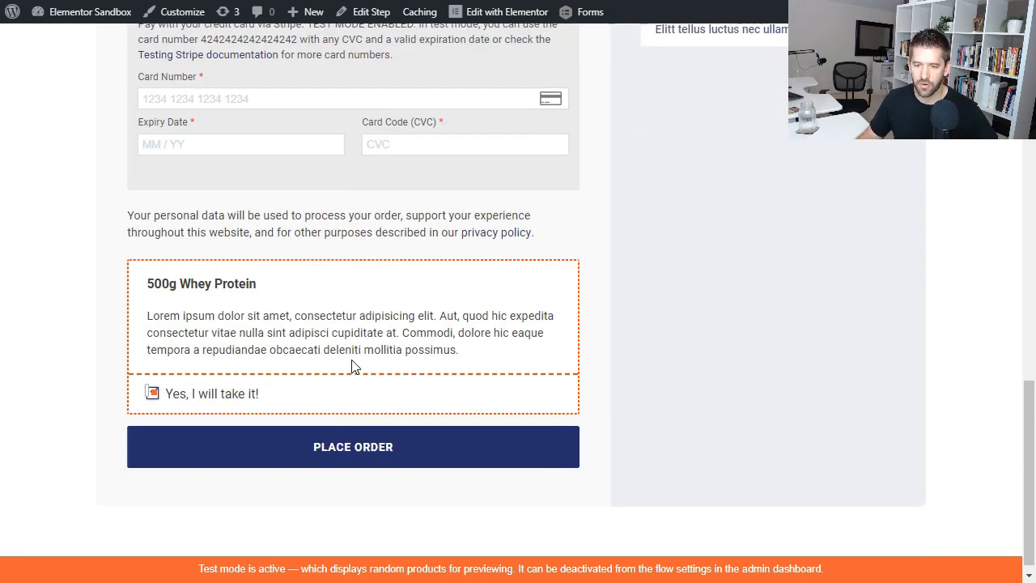
Return to the Ebook Funnel flow and open its Landing Page step for editing
{"action": "scroll", "coordinate": [360, 384], "scroll_direction": "up", "scroll_amount": 15}
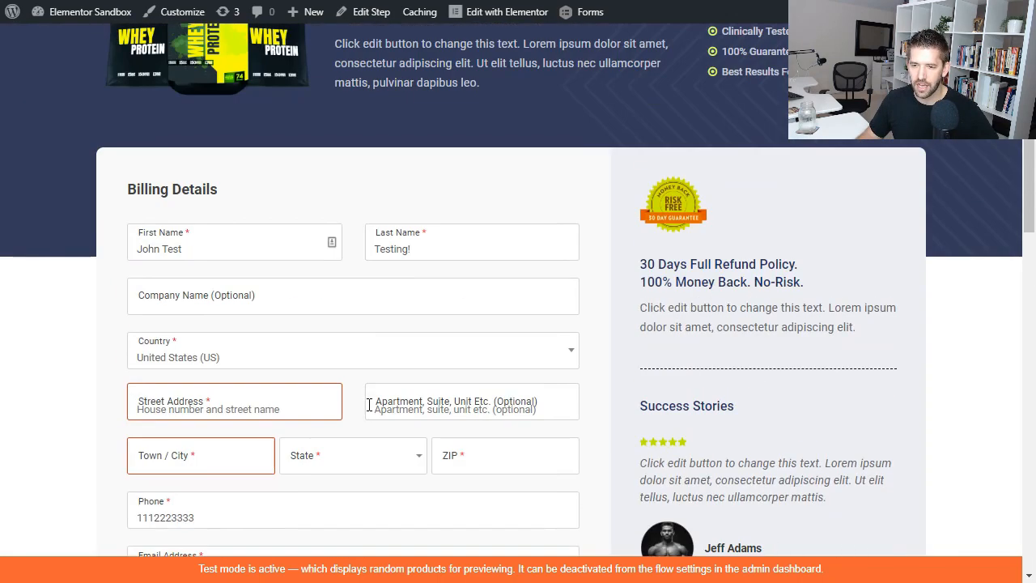
{"action": "scroll", "coordinate": [416, 353], "scroll_direction": "up", "scroll_amount": 1}
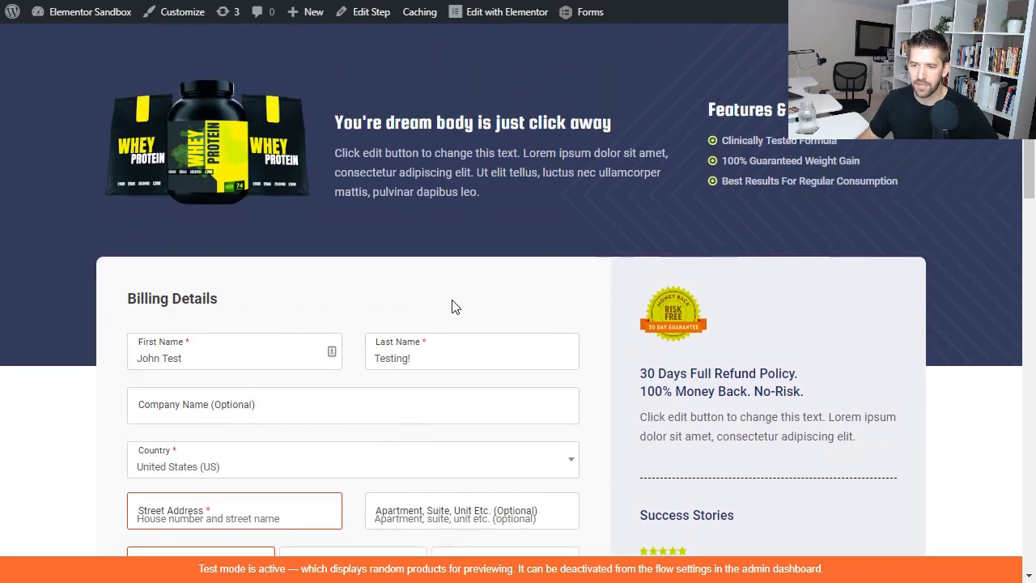
{"action": "left_click", "coordinate": [365, 11]}
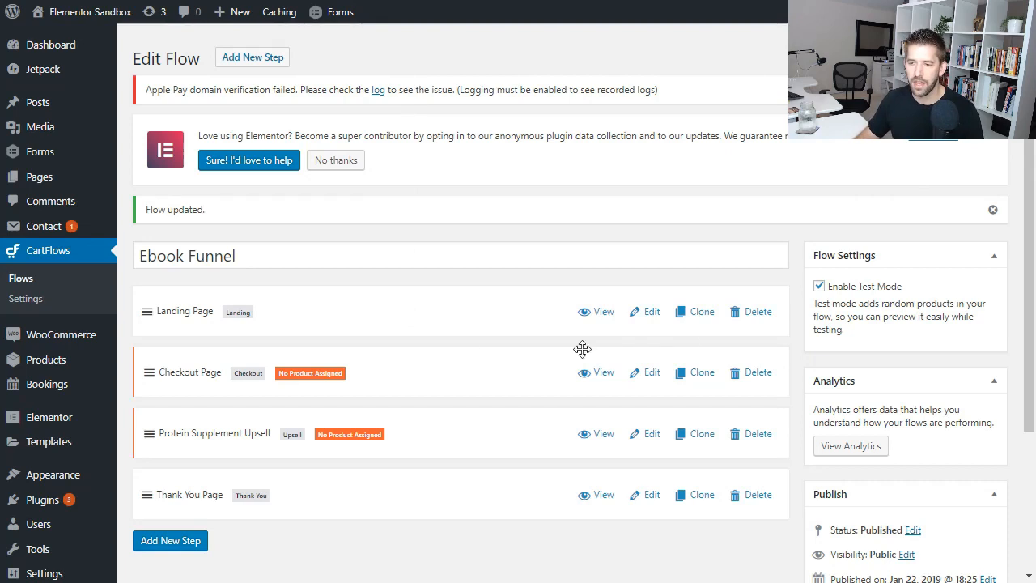
{"action": "left_click", "coordinate": [651, 318]}
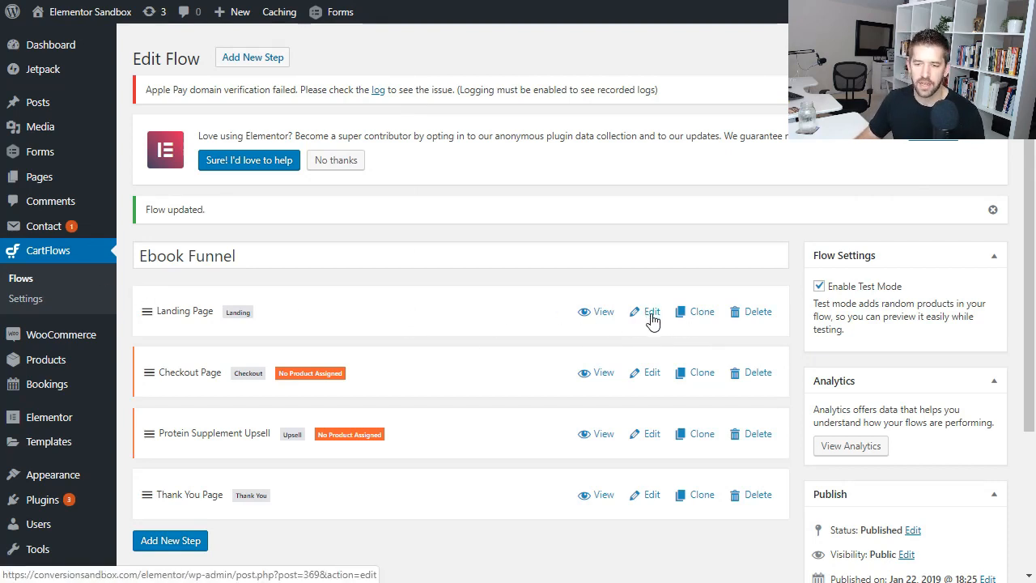
Select the Next Step Link in the landing page settings and open the page in the Elementor editor
{"action": "scroll", "coordinate": [552, 280], "scroll_direction": "down", "scroll_amount": 5}
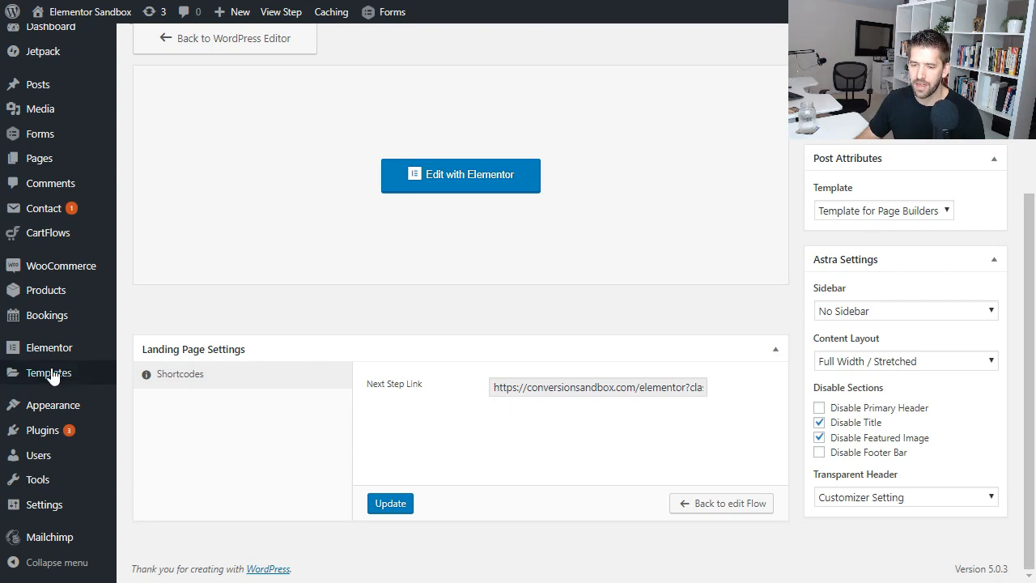
{"action": "left_click", "coordinate": [575, 389]}
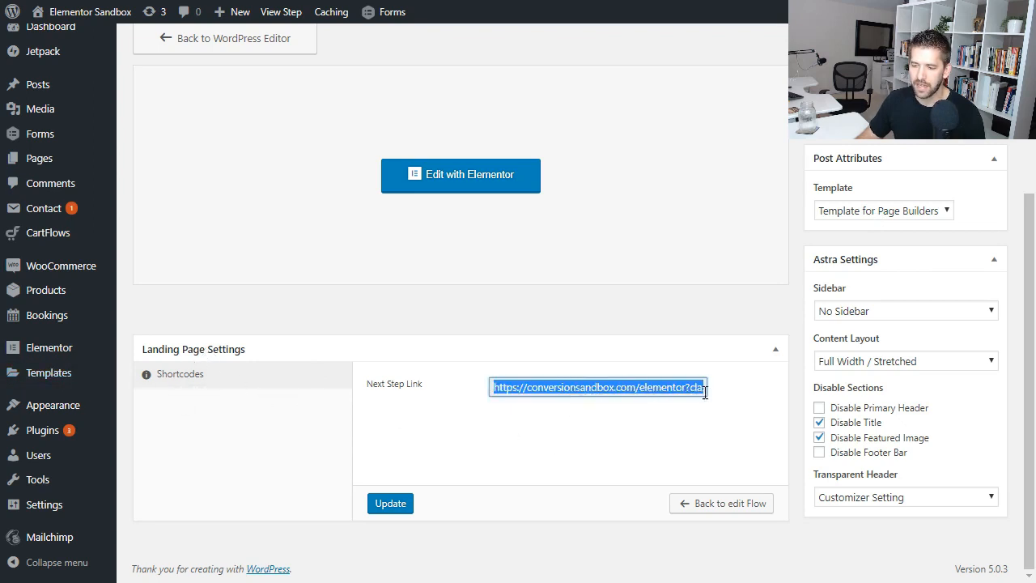
{"action": "left_click", "coordinate": [467, 176]}
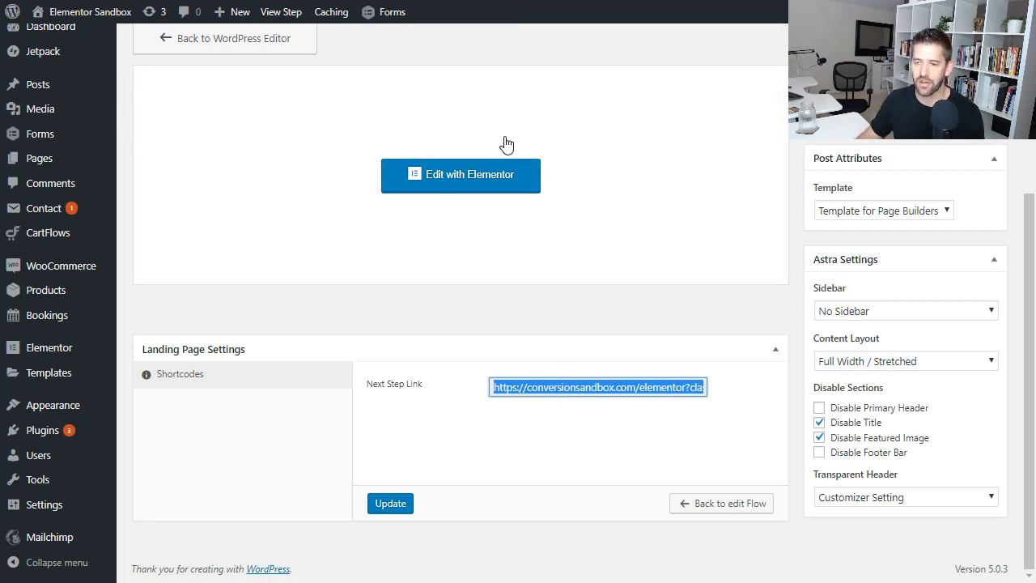
{"action": "left_click", "coordinate": [484, 185]}
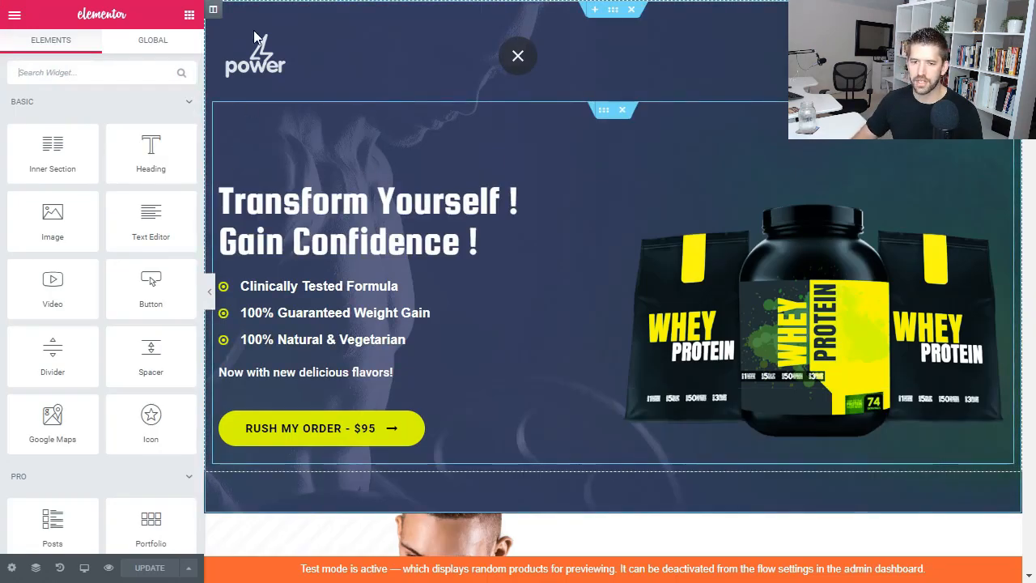
Replace the whey protein image in the landing page's hero section with Convert-Course-Mockup.png from the media library
{"action": "scroll", "coordinate": [785, 189], "scroll_direction": "down", "scroll_amount": 3}
{"action": "scroll", "coordinate": [728, 178], "scroll_direction": "down", "scroll_amount": 4}
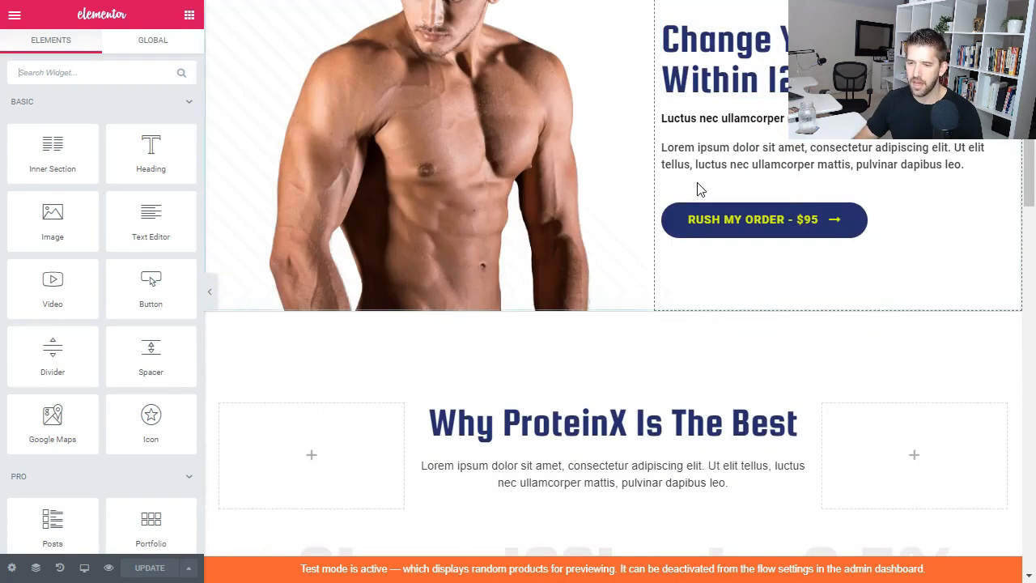
{"action": "scroll", "coordinate": [672, 226], "scroll_direction": "down", "scroll_amount": 10}
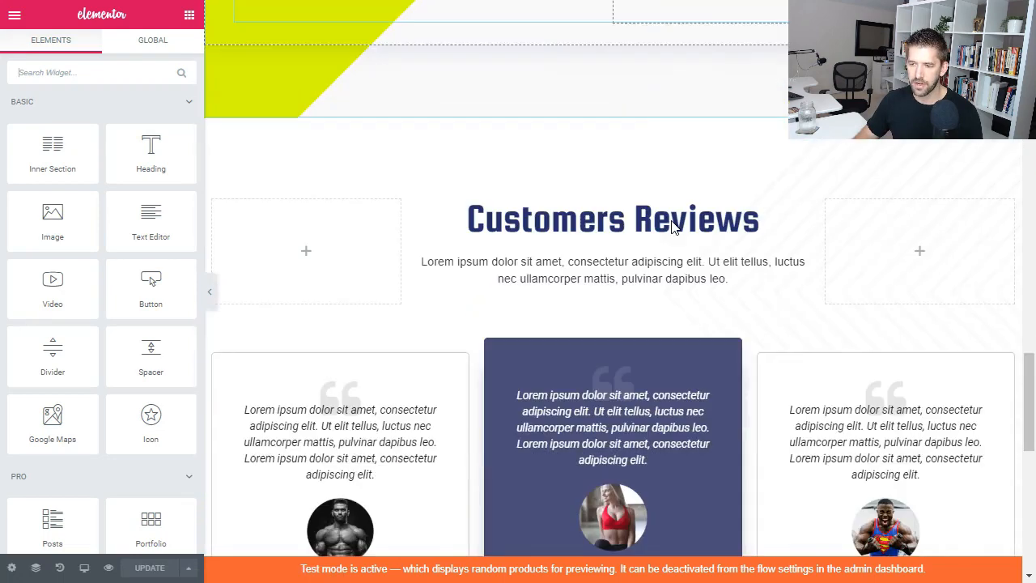
{"action": "scroll", "coordinate": [672, 225], "scroll_direction": "down", "scroll_amount": 4}
{"action": "scroll", "coordinate": [687, 247], "scroll_direction": "up", "scroll_amount": 15}
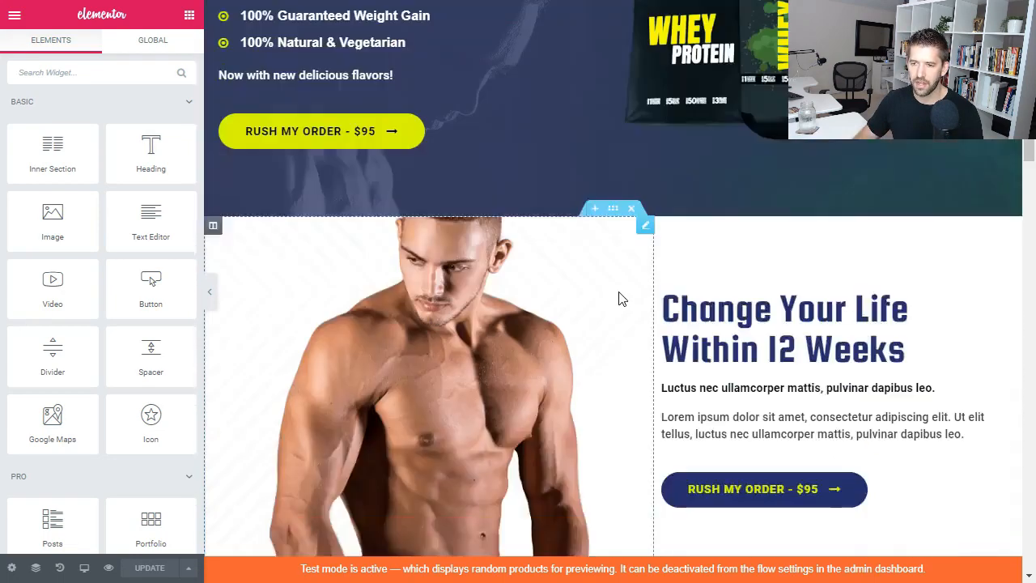
{"action": "scroll", "coordinate": [619, 299], "scroll_direction": "up", "scroll_amount": 4}
{"action": "left_click", "coordinate": [767, 310]}
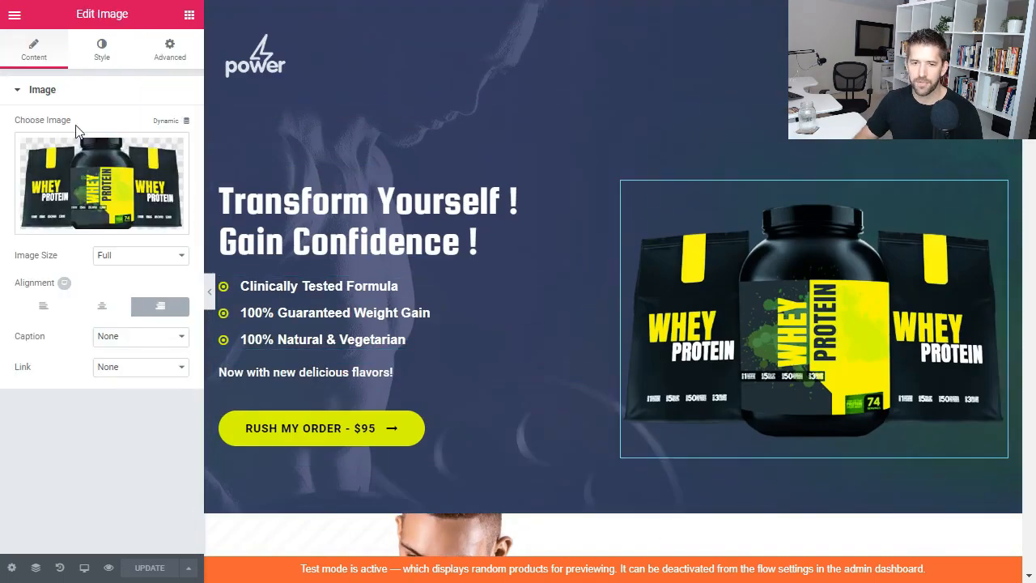
{"action": "left_click", "coordinate": [139, 199]}
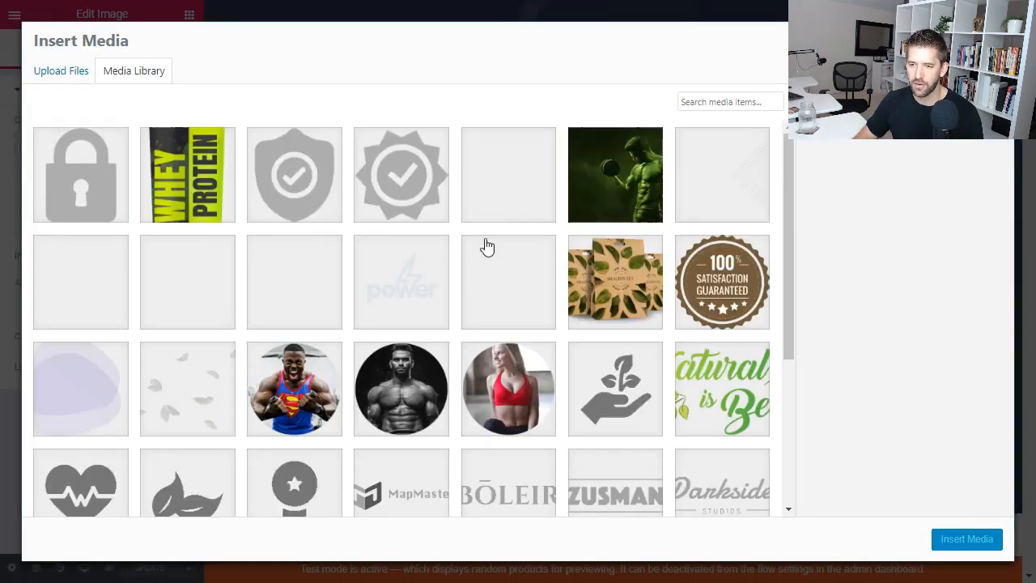
{"action": "scroll", "coordinate": [550, 283], "scroll_direction": "down", "scroll_amount": 3}
{"action": "scroll", "coordinate": [550, 282], "scroll_direction": "down", "scroll_amount": 10}
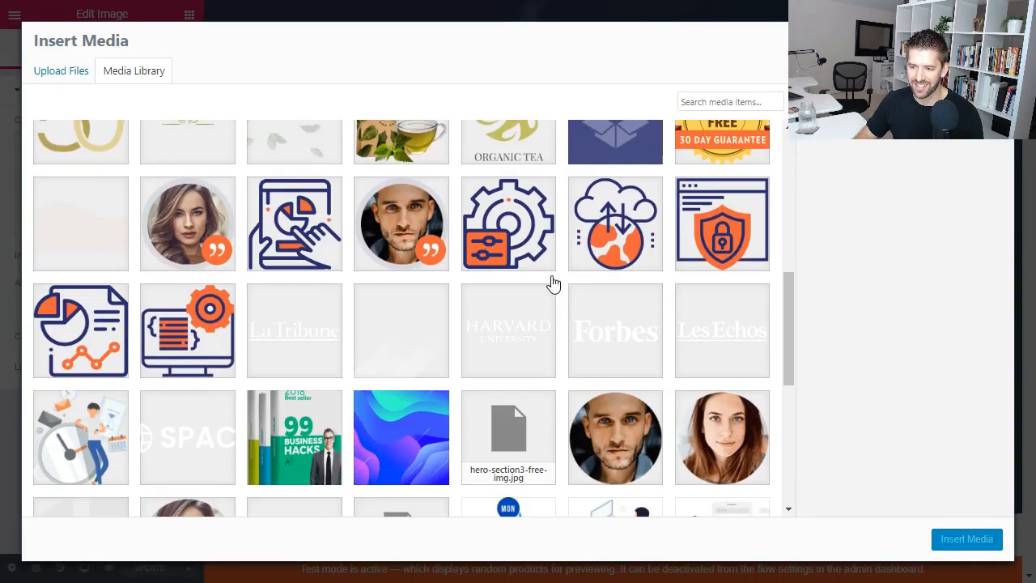
{"action": "scroll", "coordinate": [162, 259], "scroll_direction": "up", "scroll_amount": 2}
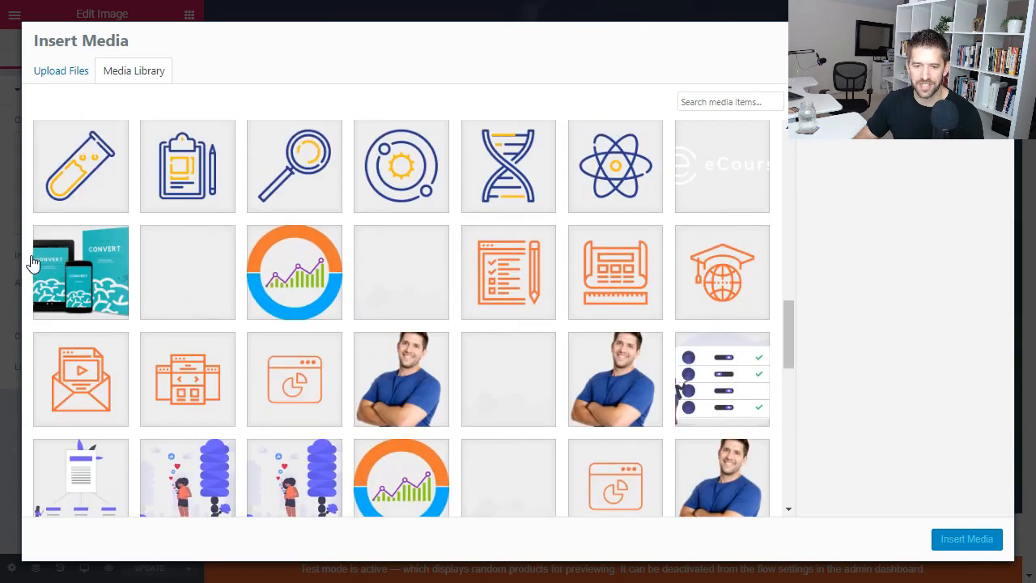
{"action": "left_click", "coordinate": [81, 267]}
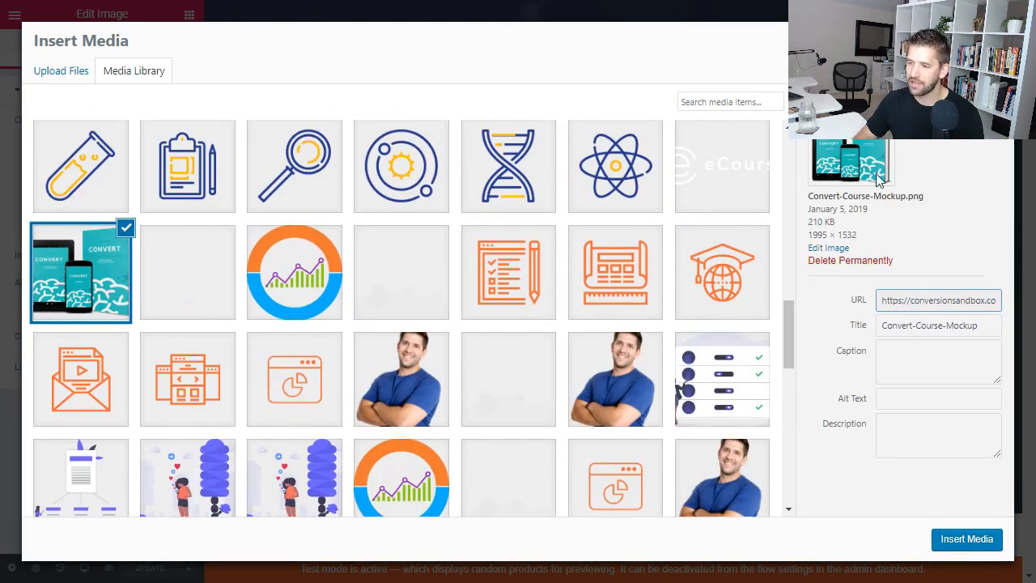
{"action": "left_click", "coordinate": [993, 539]}
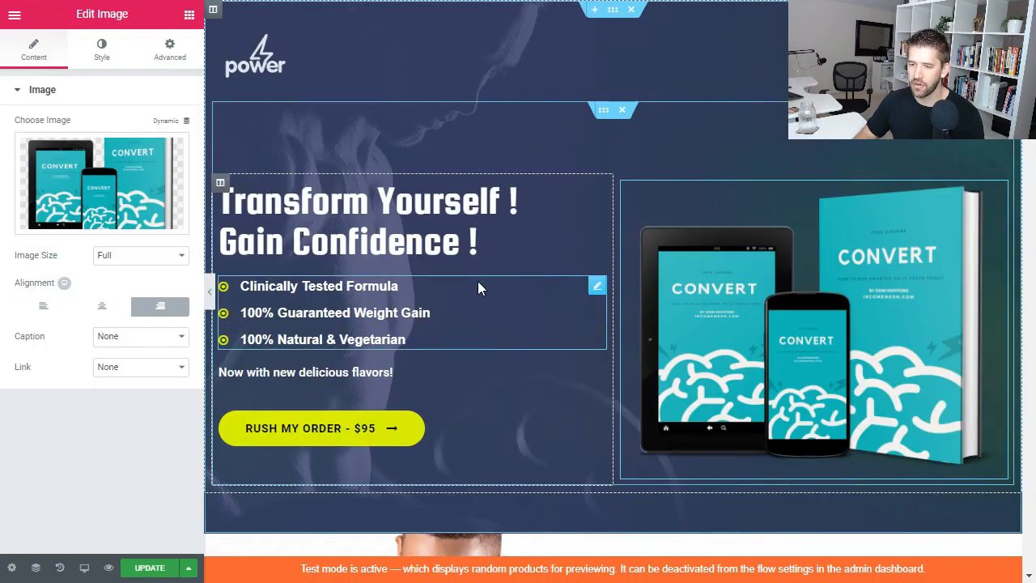
Change the large 100% heading above "100% Vegetarian" to 250%
{"action": "left_click", "coordinate": [527, 291]}
{"action": "scroll", "coordinate": [527, 292], "scroll_direction": "down", "scroll_amount": 5}
{"action": "left_click", "coordinate": [510, 283]}
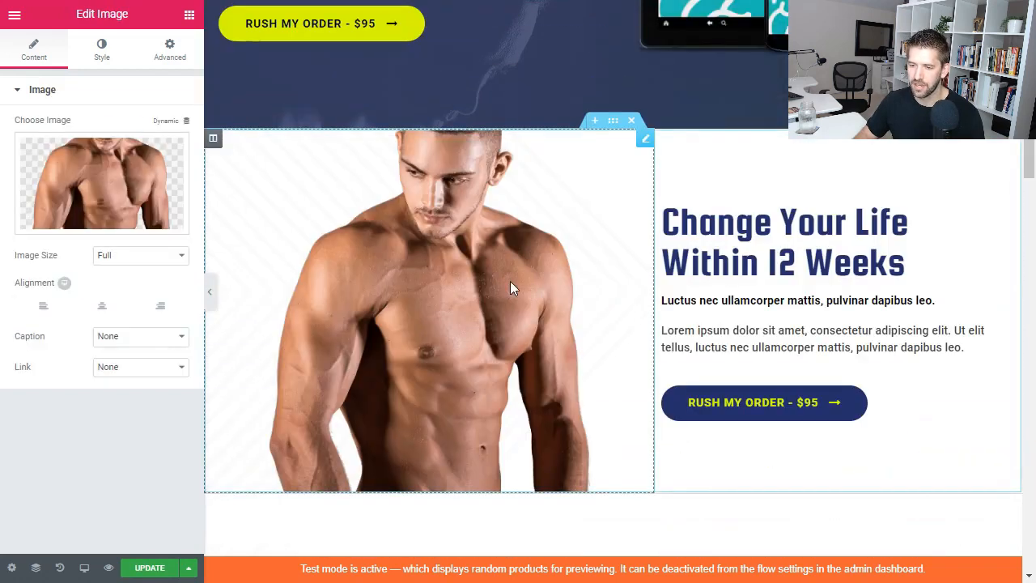
{"action": "scroll", "coordinate": [526, 291], "scroll_direction": "down", "scroll_amount": 8}
{"action": "scroll", "coordinate": [567, 275], "scroll_direction": "down", "scroll_amount": 3}
{"action": "scroll", "coordinate": [578, 370], "scroll_direction": "up", "scroll_amount": 4}
{"action": "double_click", "coordinate": [577, 373]}
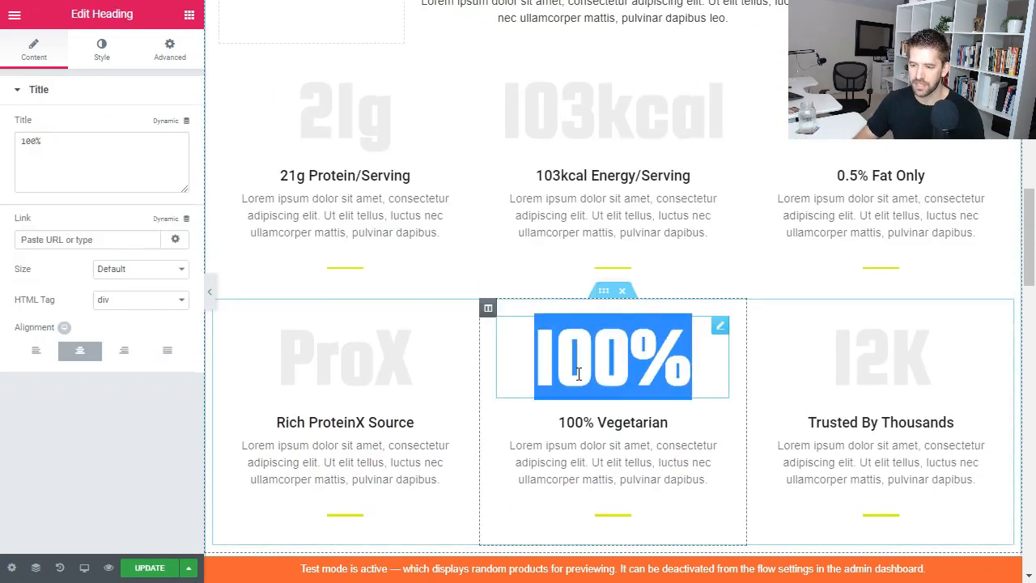
{"action": "type", "text": "250%"}
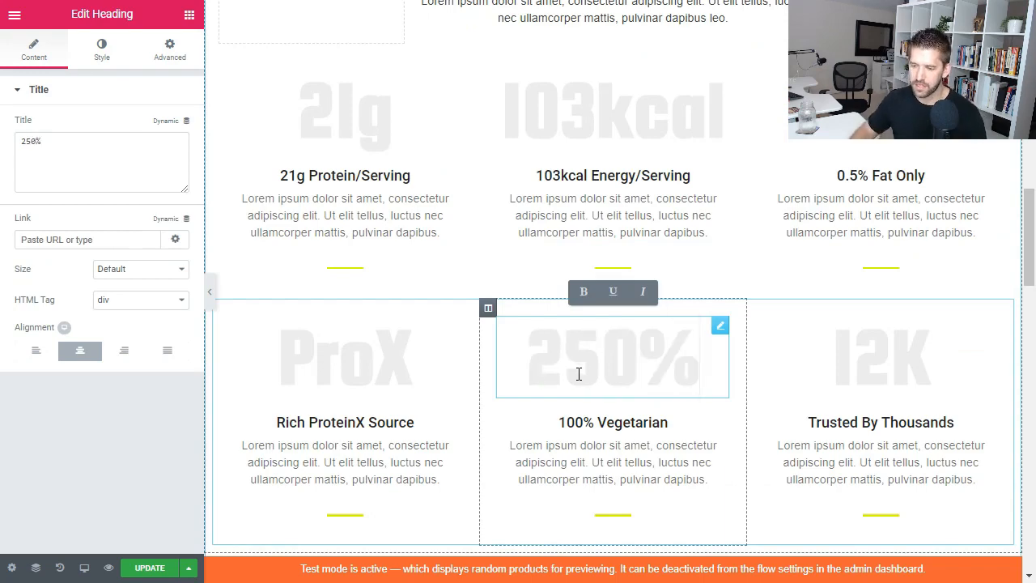
Inspect the text and link settings of the Rush My Order button in the Weight Gain Solution section
{"action": "left_click", "coordinate": [664, 450]}
{"action": "scroll", "coordinate": [676, 451], "scroll_direction": "down", "scroll_amount": 6}
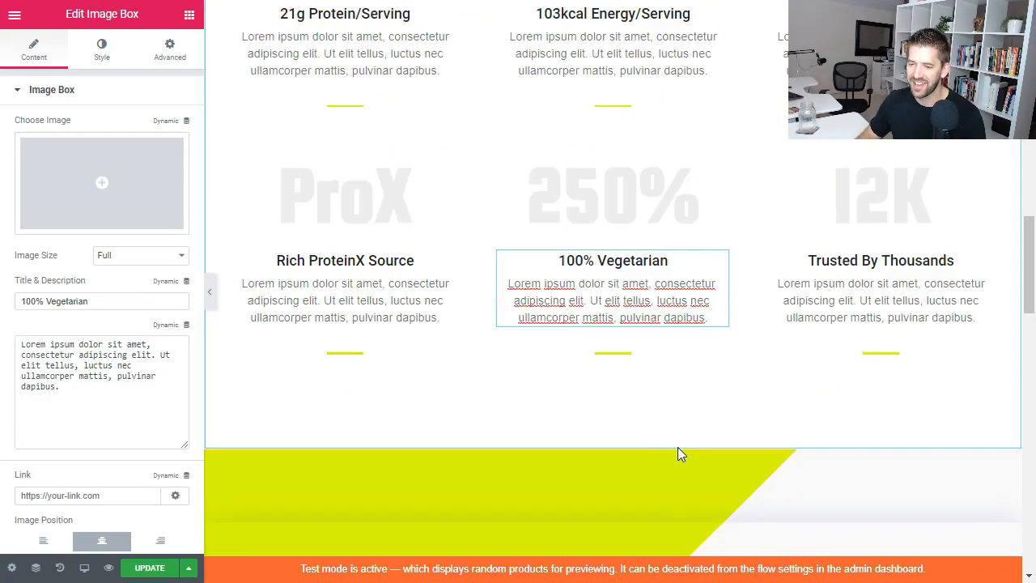
{"action": "scroll", "coordinate": [689, 462], "scroll_direction": "down", "scroll_amount": 10}
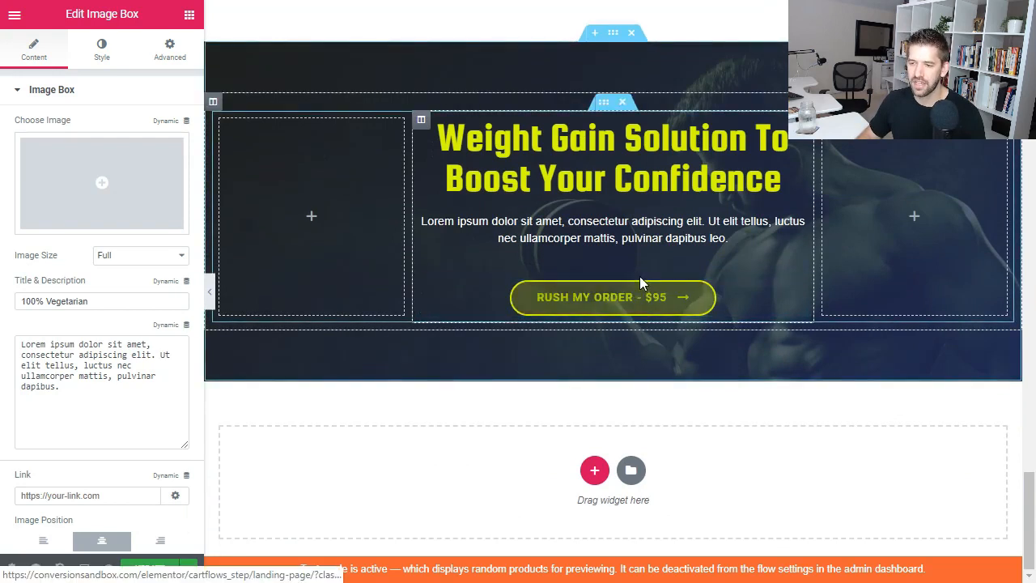
{"action": "left_click", "coordinate": [636, 311]}
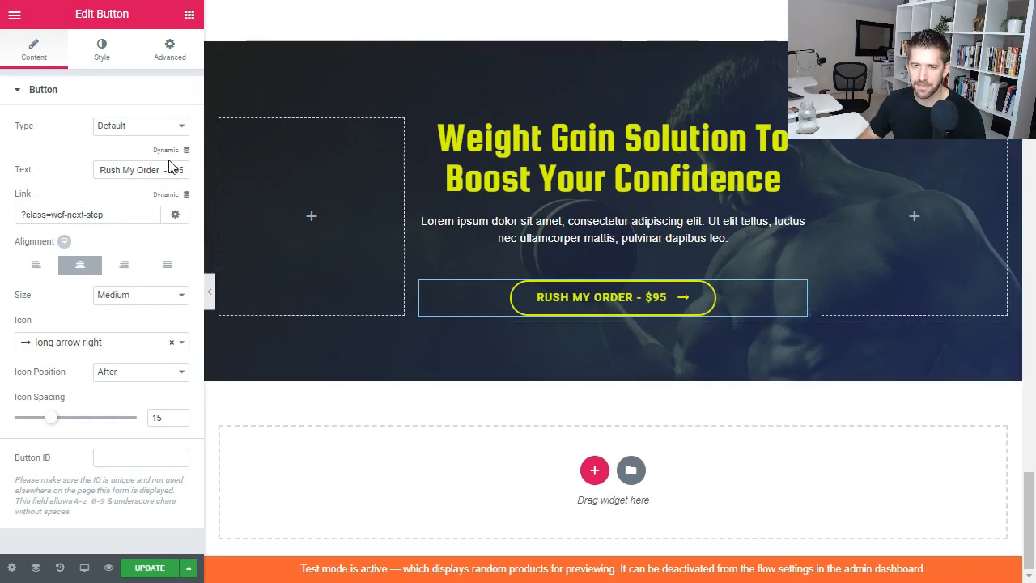
Save the landing page and exit Elementor to the step's WordPress edit screen
{"action": "left_click", "coordinate": [143, 568]}
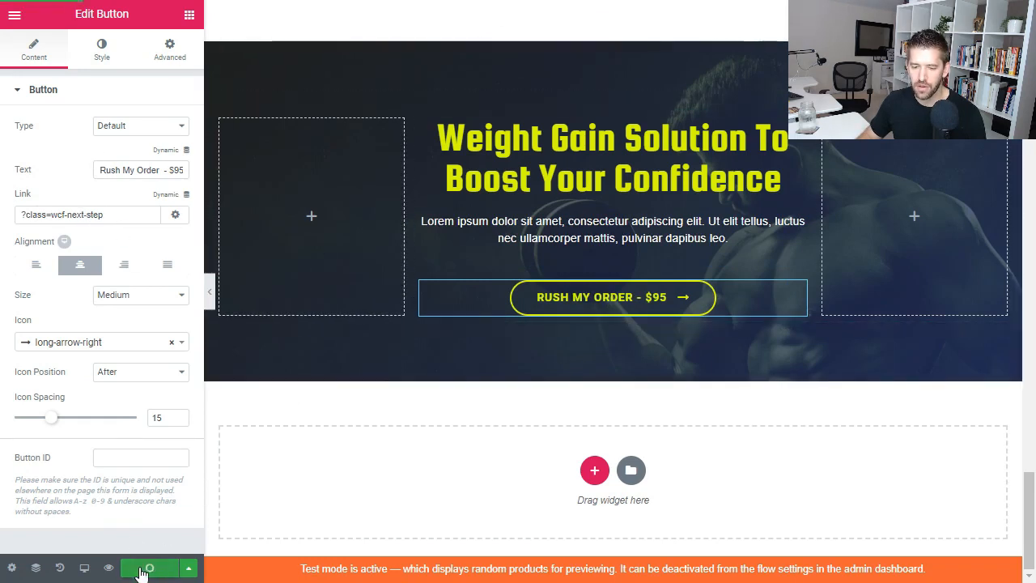
{"action": "left_click", "coordinate": [14, 21]}
{"action": "left_click", "coordinate": [65, 436]}
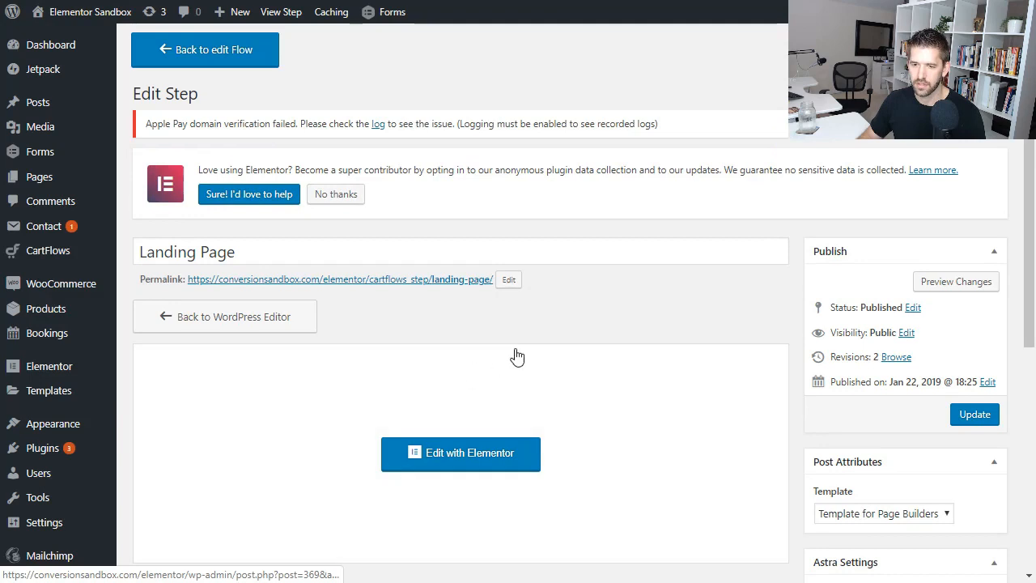
Change the landing page's permalink slug to Book-Protein and update the step
{"action": "left_click", "coordinate": [508, 279]}
{"action": "left_click_drag", "start_coordinate": [527, 284], "coordinate": [429, 278]}
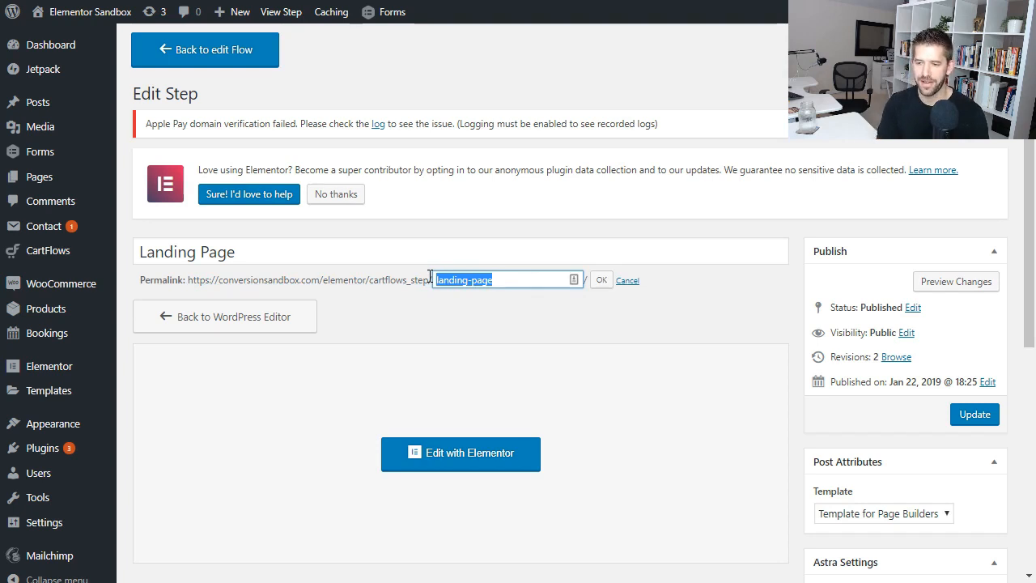
{"action": "type", "text": "Book-Protein"}
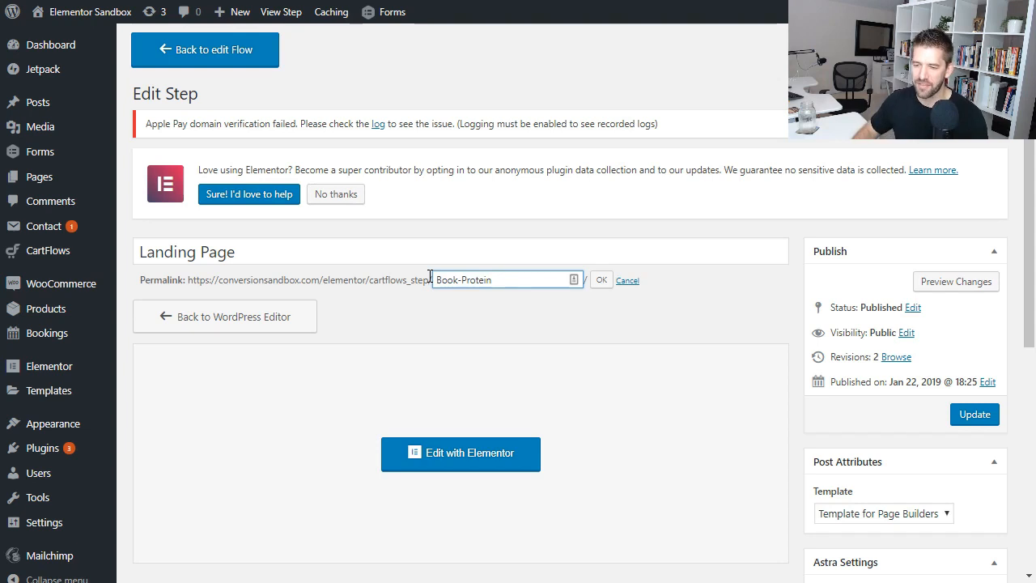
{"action": "left_click", "coordinate": [602, 280]}
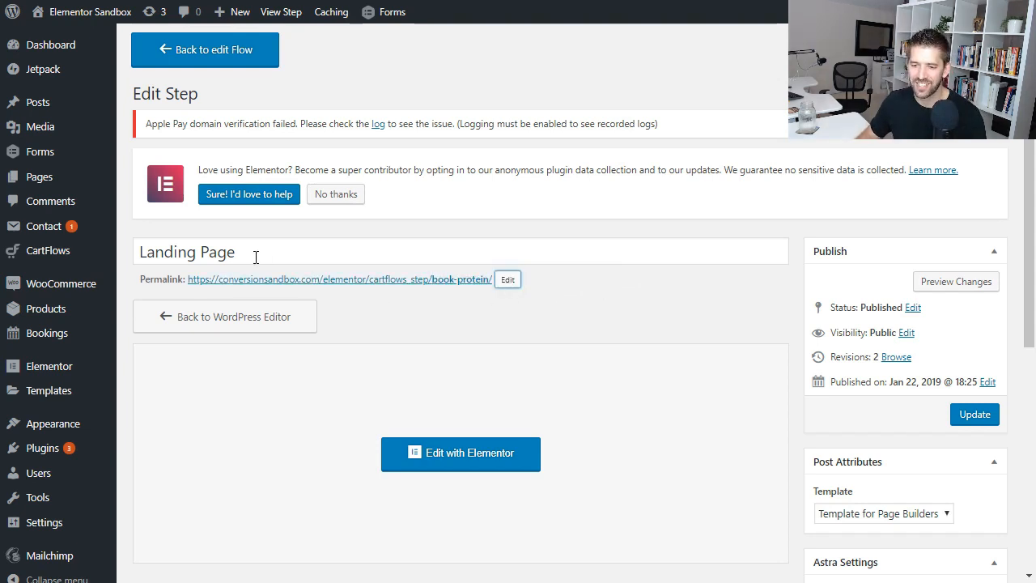
{"action": "right_click", "coordinate": [326, 283]}
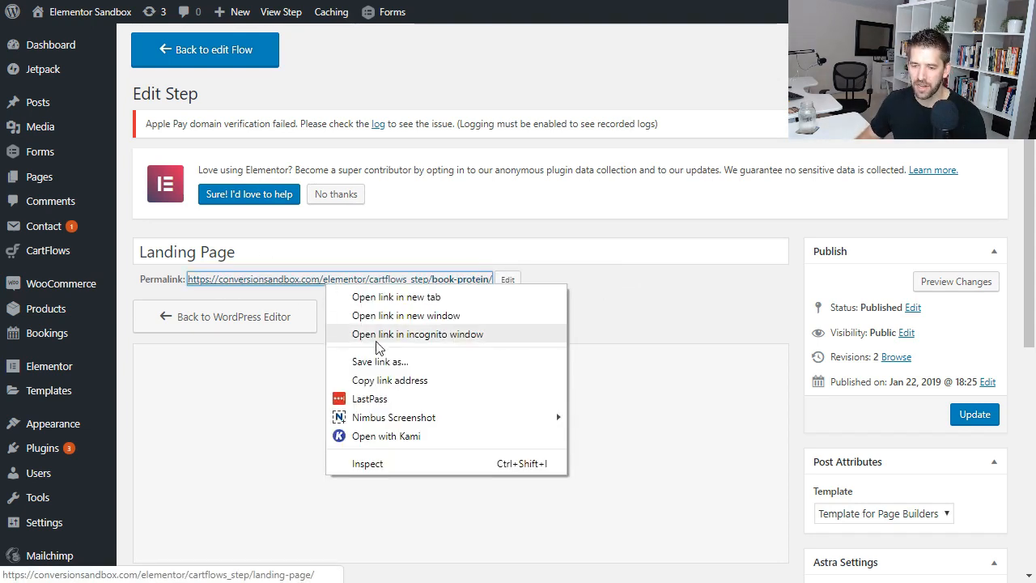
{"action": "left_click", "coordinate": [766, 334]}
{"action": "left_click", "coordinate": [974, 414]}
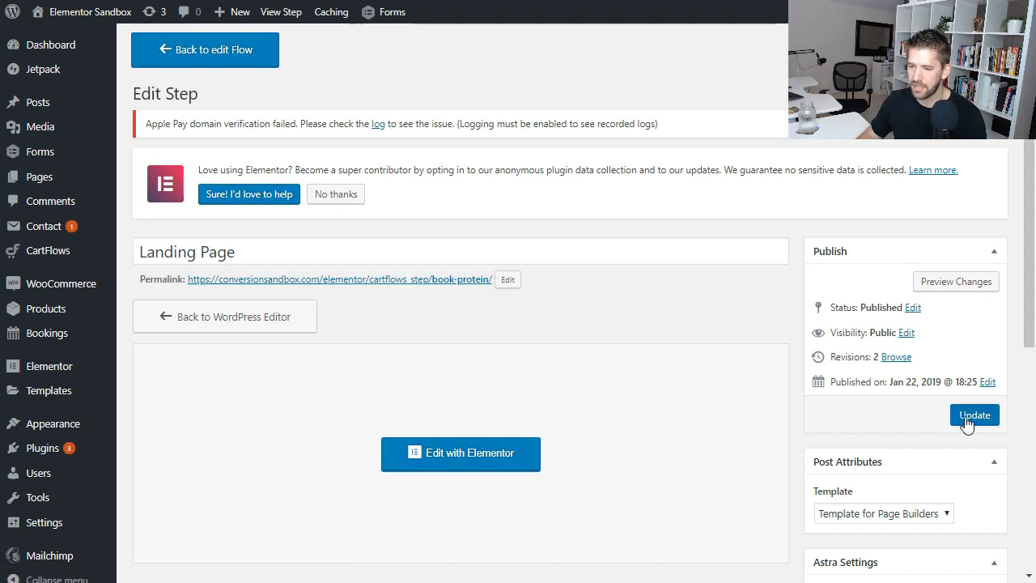
Copy the link address of the landing page's book-protein permalink
{"action": "scroll", "coordinate": [404, 296], "scroll_direction": "down", "scroll_amount": 5}
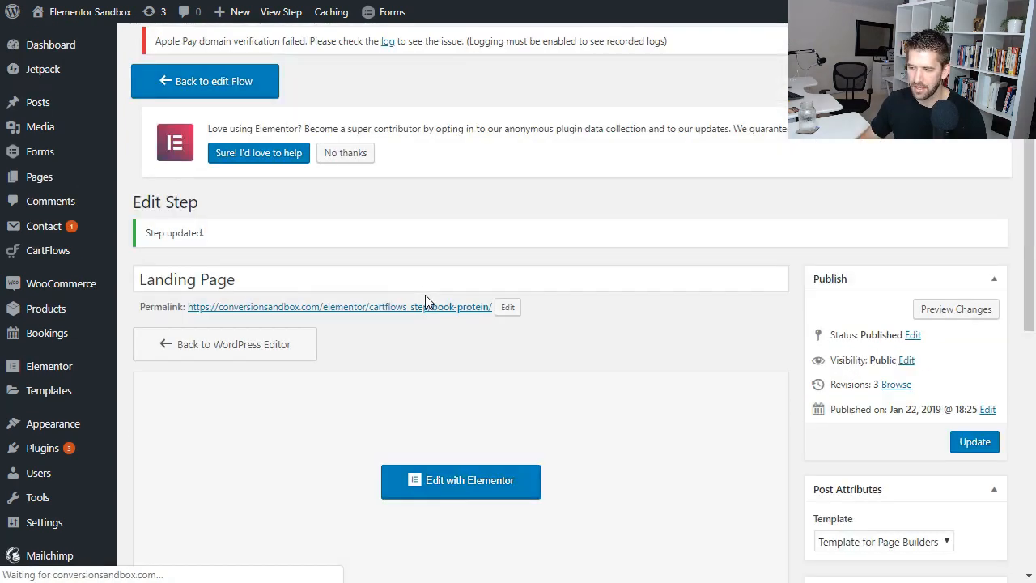
{"action": "right_click", "coordinate": [427, 317]}
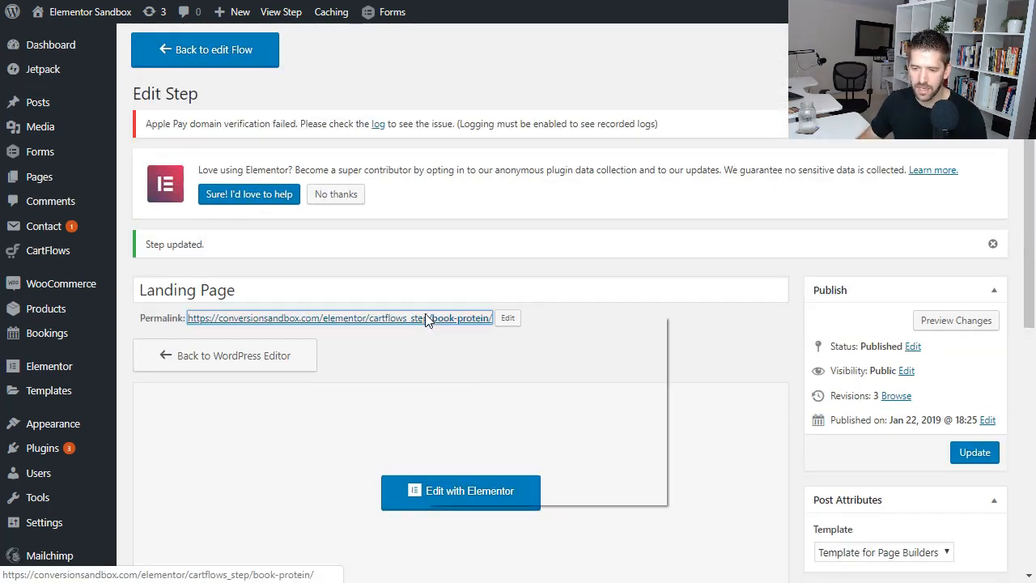
{"action": "left_click", "coordinate": [475, 410]}
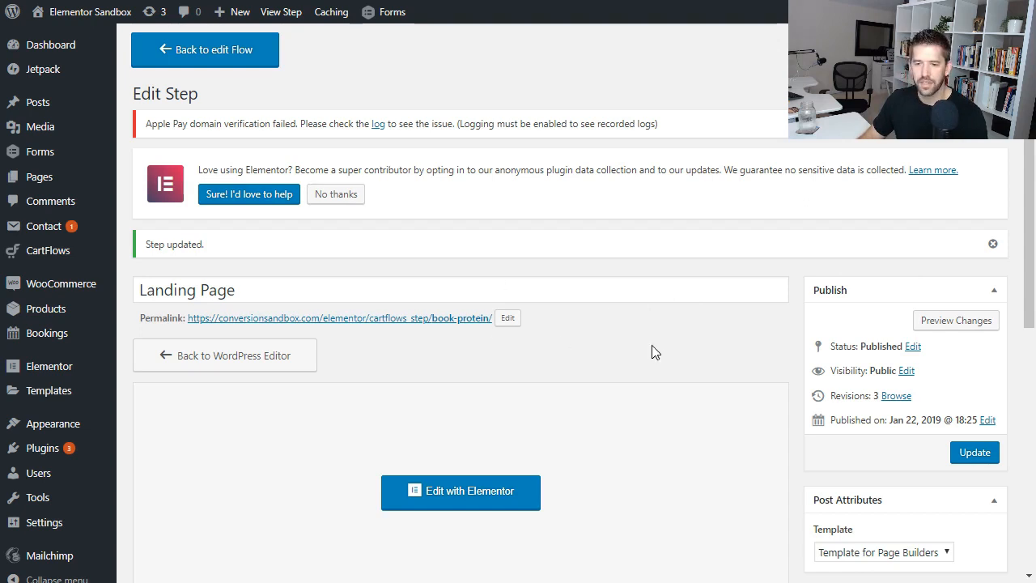
Return to the Ebook Funnel flow, disable its test mode and update the flow
{"action": "left_click", "coordinate": [197, 62]}
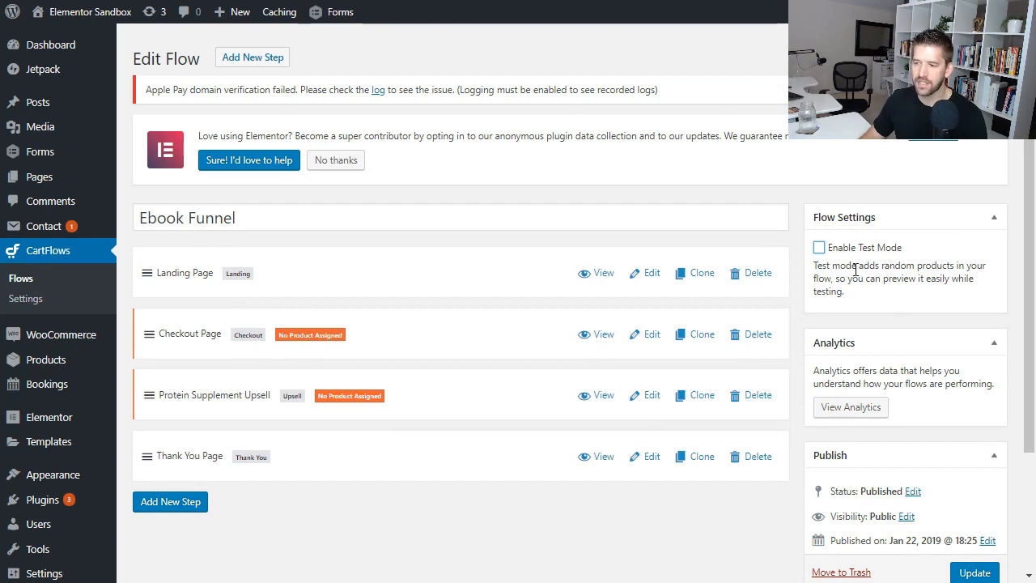
{"action": "left_click", "coordinate": [976, 573]}
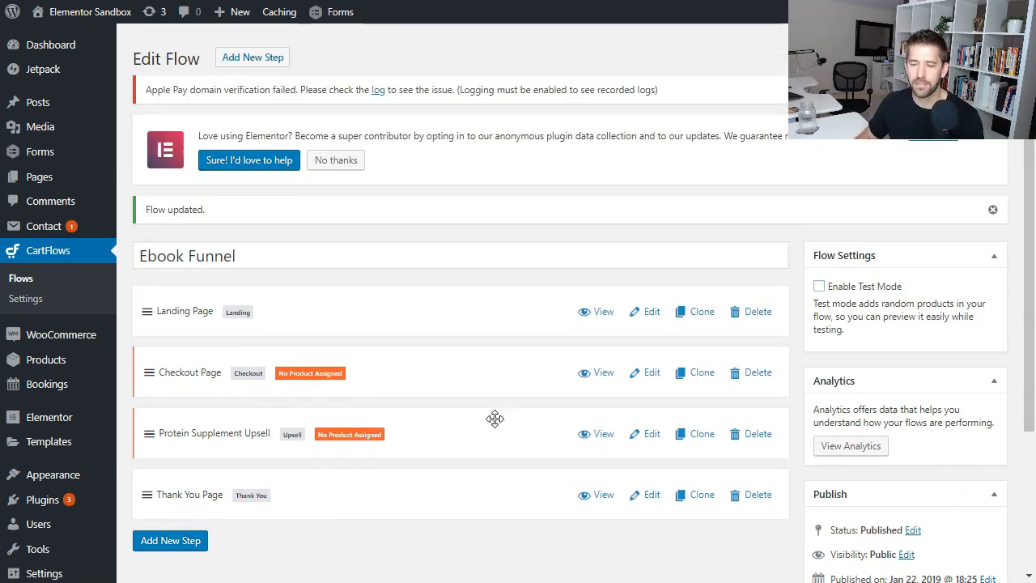
Open the Checkout Page step for editing and assign the Secret Book Revealed! product to it
{"action": "left_click", "coordinate": [652, 377]}
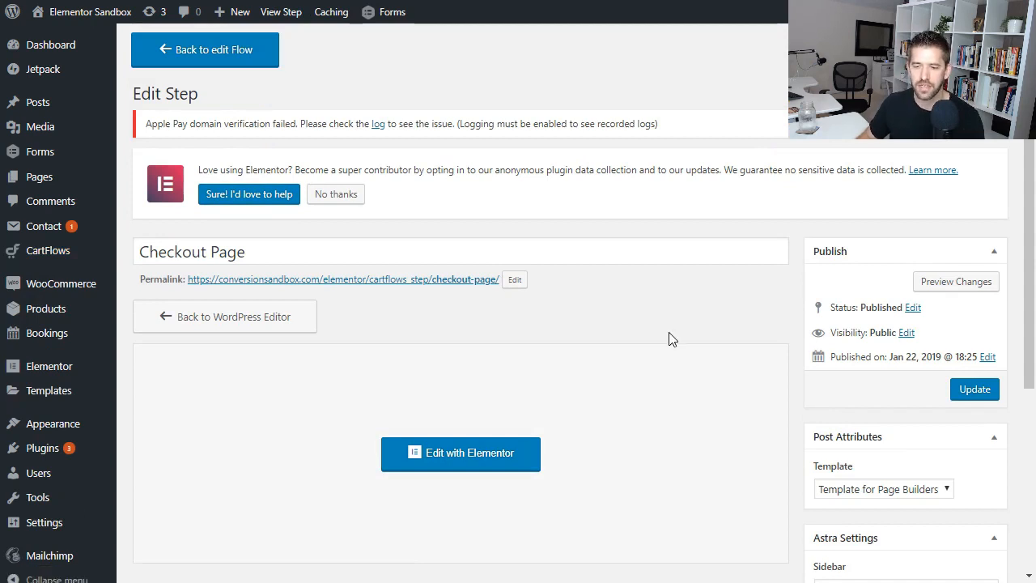
{"action": "scroll", "coordinate": [655, 320], "scroll_direction": "down", "scroll_amount": 3}
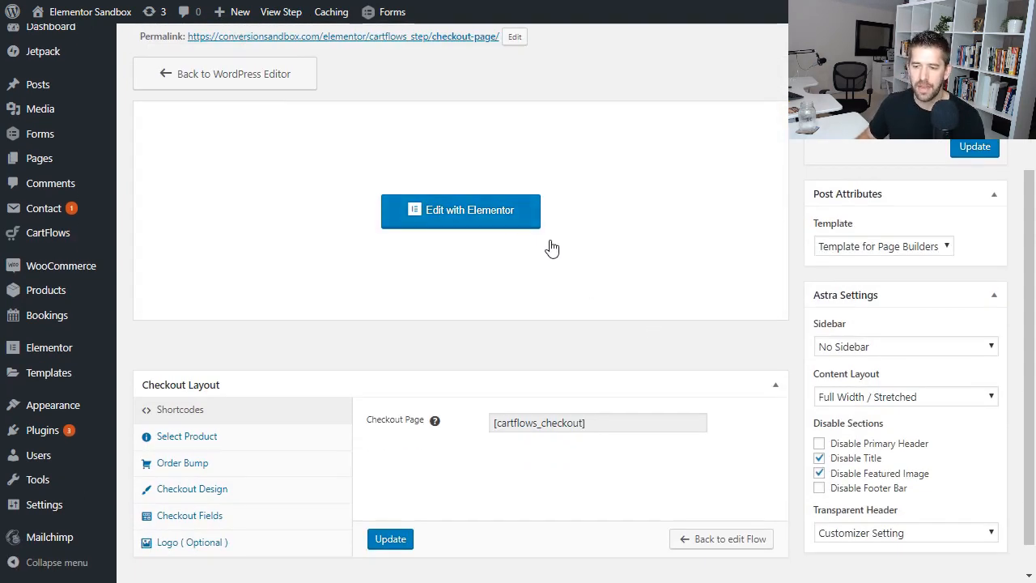
{"action": "scroll", "coordinate": [548, 251], "scroll_direction": "down", "scroll_amount": 1}
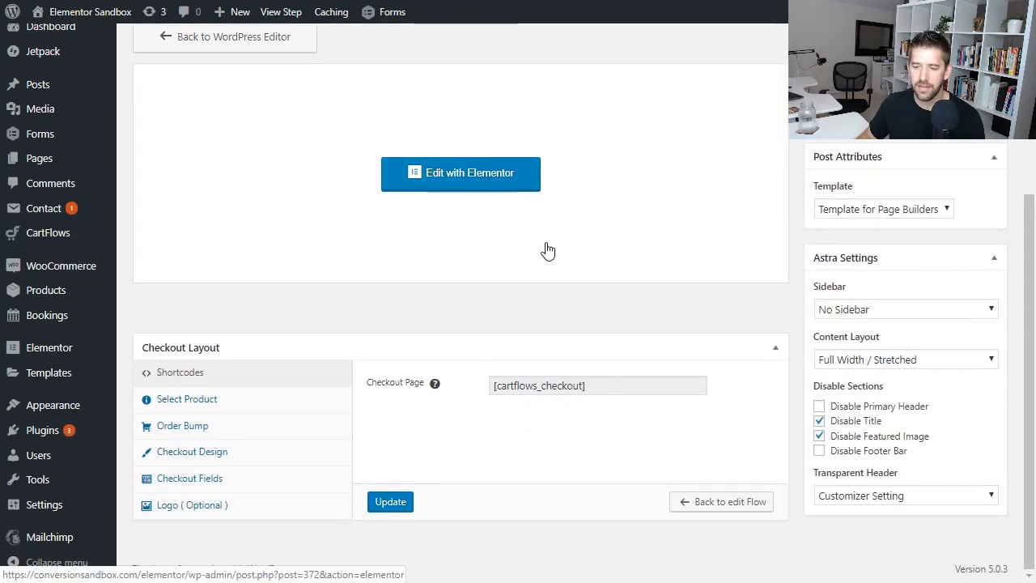
{"action": "left_click", "coordinate": [182, 401]}
{"action": "left_click", "coordinate": [508, 395]}
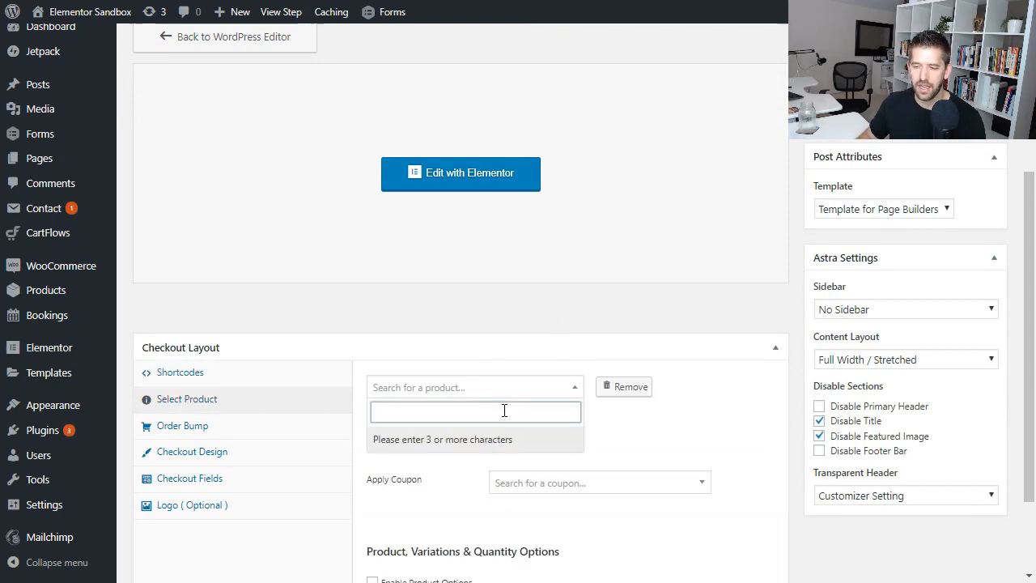
{"action": "type", "text": "reveal"}
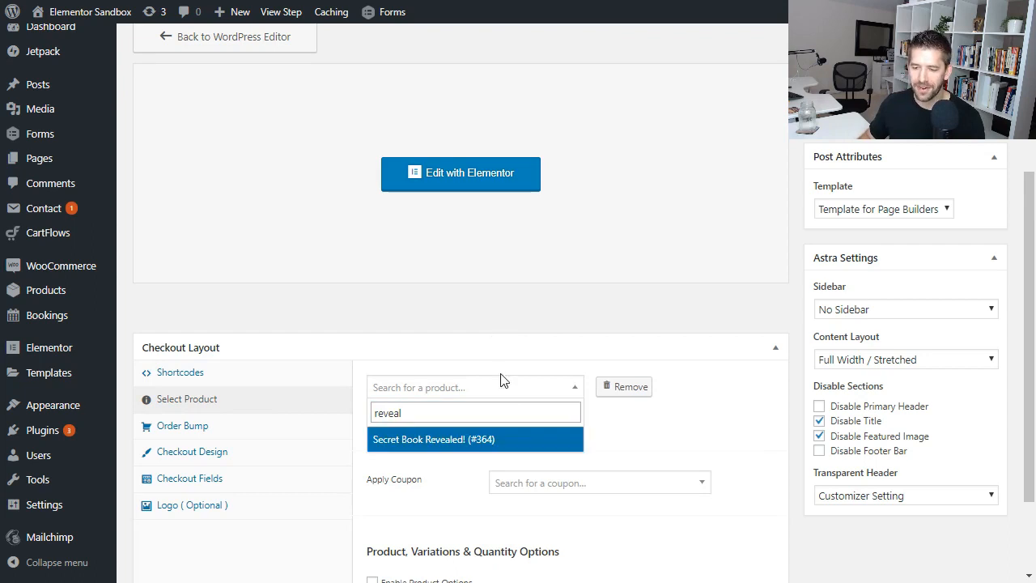
{"action": "left_click", "coordinate": [458, 446]}
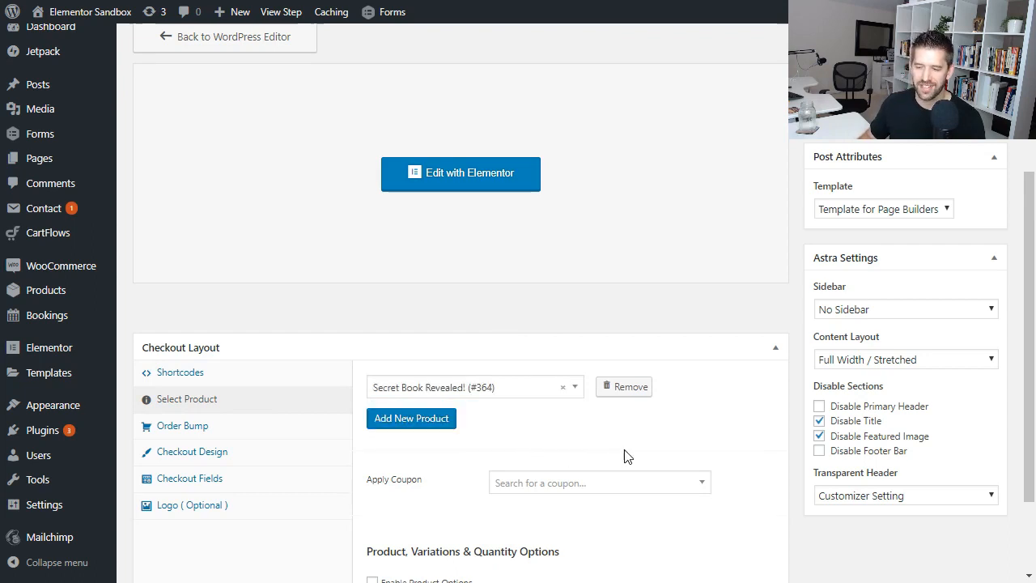
Apply the 80OFFThanks percentage discount coupon to the Checkout Page step and update the step
{"action": "left_click", "coordinate": [534, 484]}
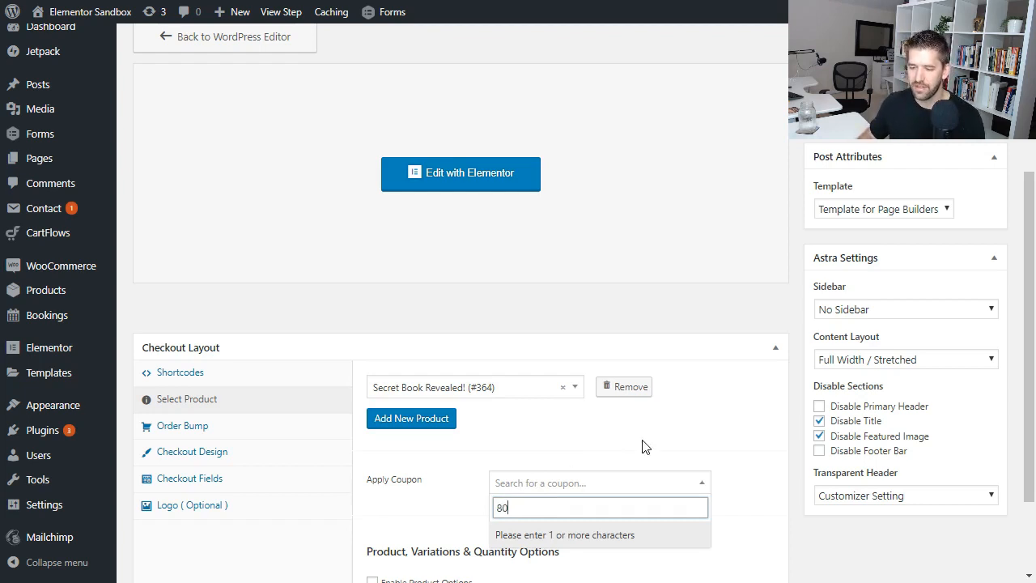
{"action": "type", "text": "80of"}
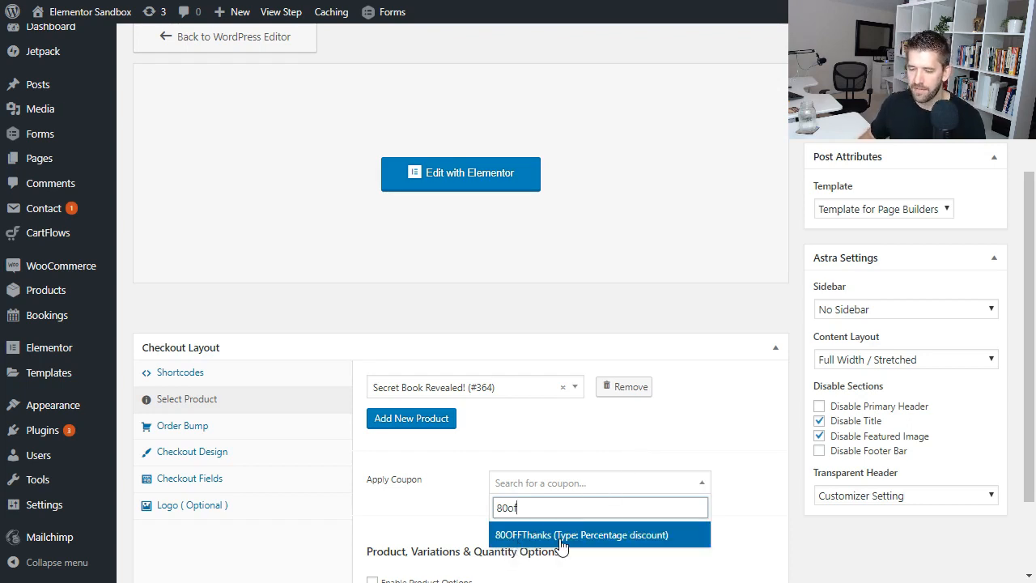
{"action": "left_click", "coordinate": [592, 542]}
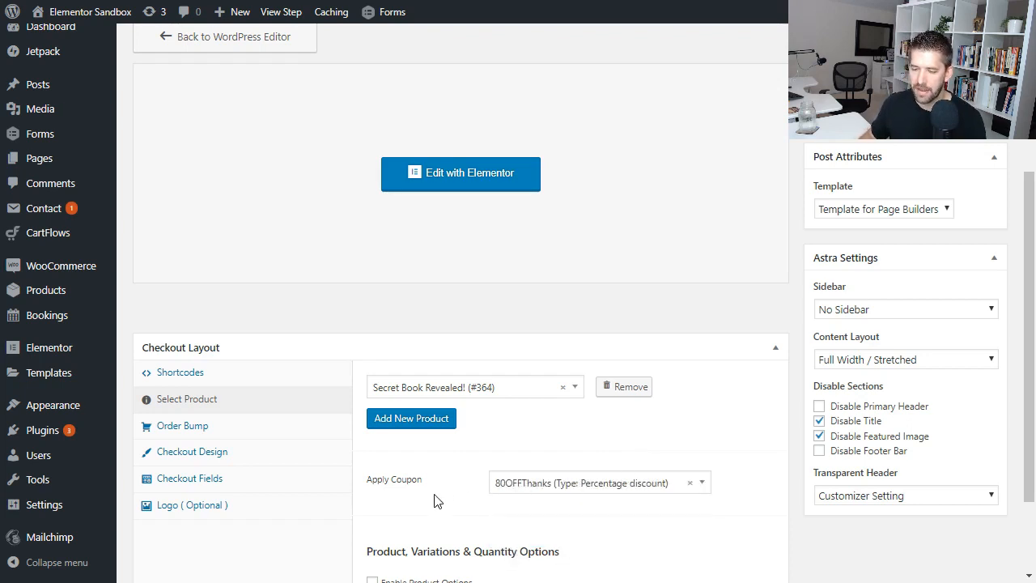
{"action": "scroll", "coordinate": [444, 496], "scroll_direction": "down", "scroll_amount": 2}
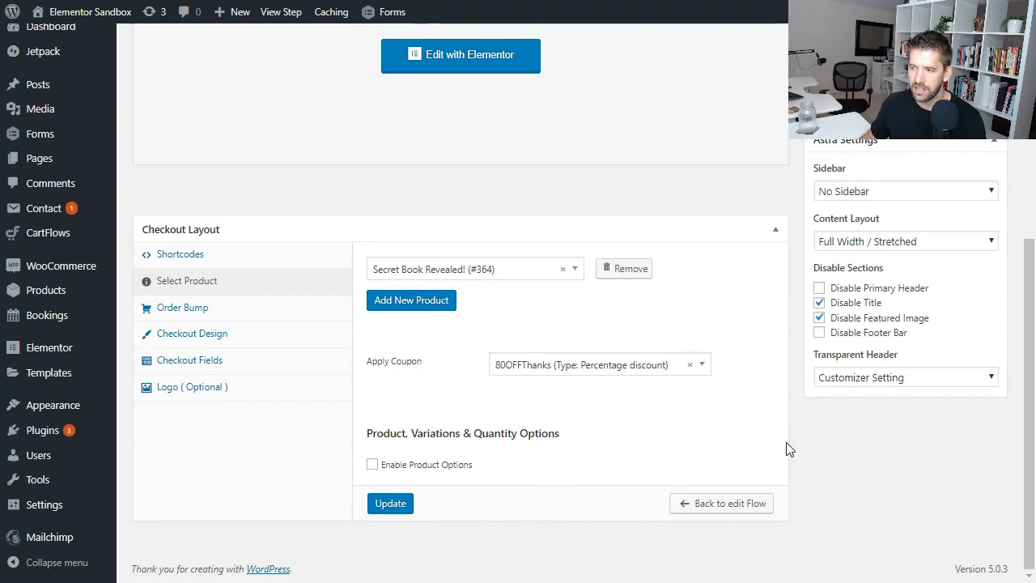
{"action": "scroll", "coordinate": [680, 496], "scroll_direction": "up", "scroll_amount": 5}
{"action": "left_click", "coordinate": [974, 314]}
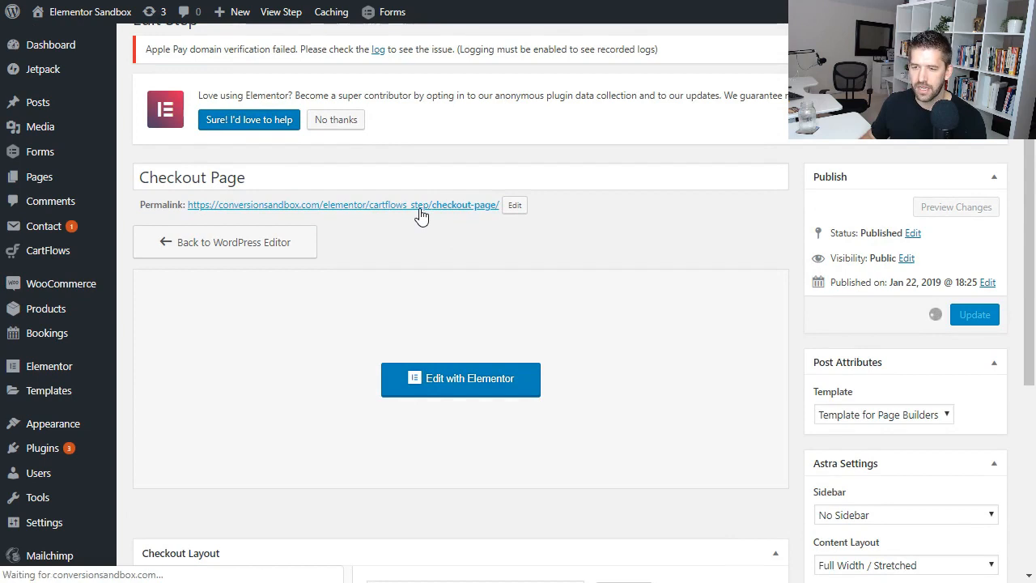
View the checkout page in an incognito window and check the product, coupon and total in the order summary
{"action": "right_click", "coordinate": [403, 326]}
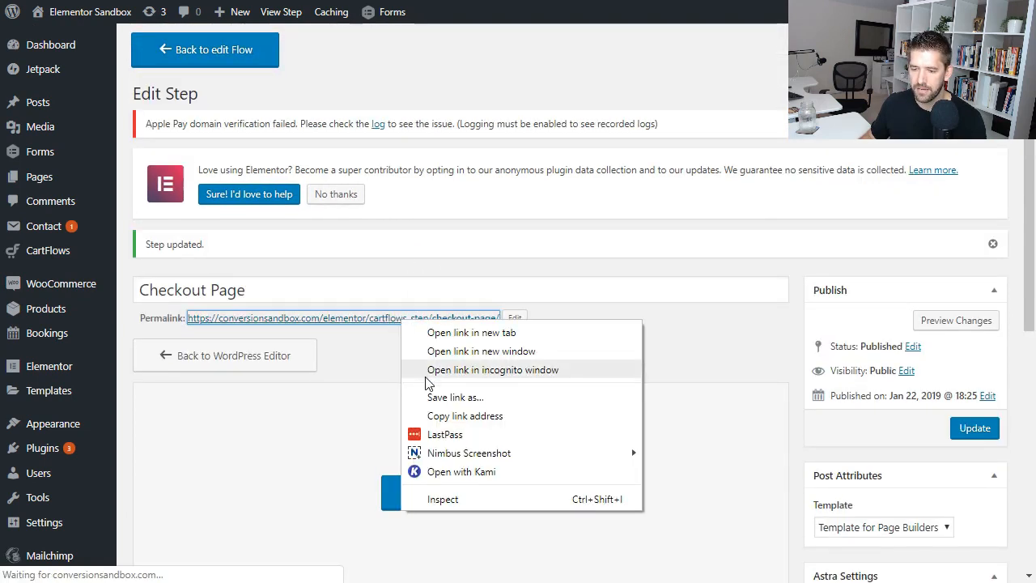
{"action": "left_click", "coordinate": [451, 369]}
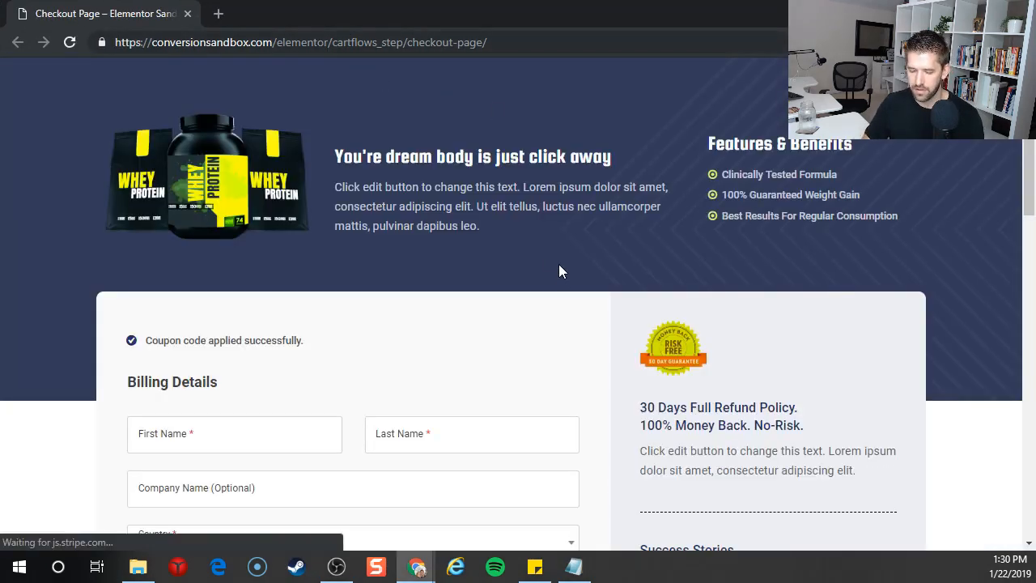
{"action": "scroll", "coordinate": [558, 264], "scroll_direction": "down", "scroll_amount": 3}
{"action": "scroll", "coordinate": [594, 267], "scroll_direction": "down", "scroll_amount": 6}
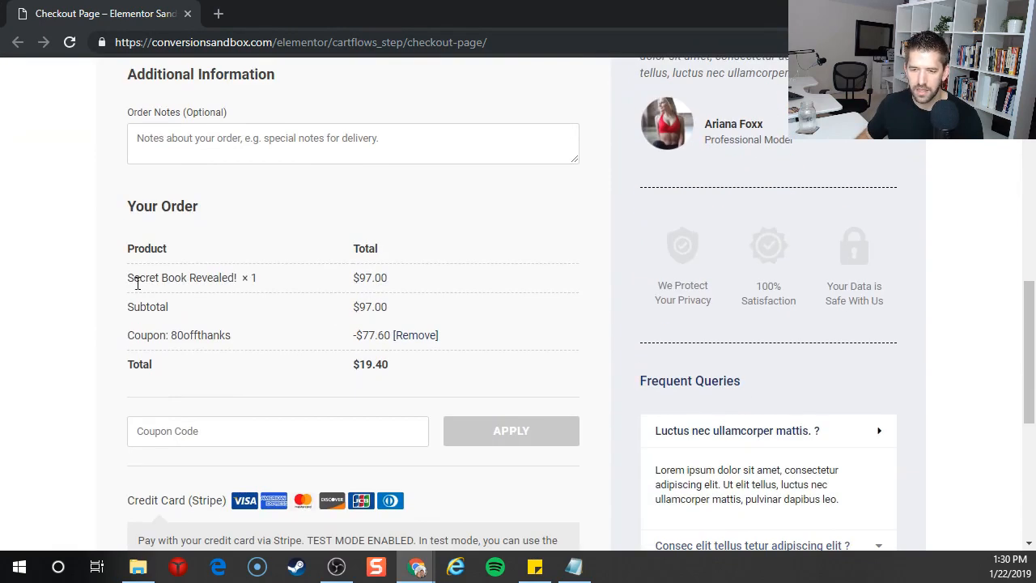
{"action": "left_click_drag", "start_coordinate": [133, 279], "coordinate": [261, 292]}
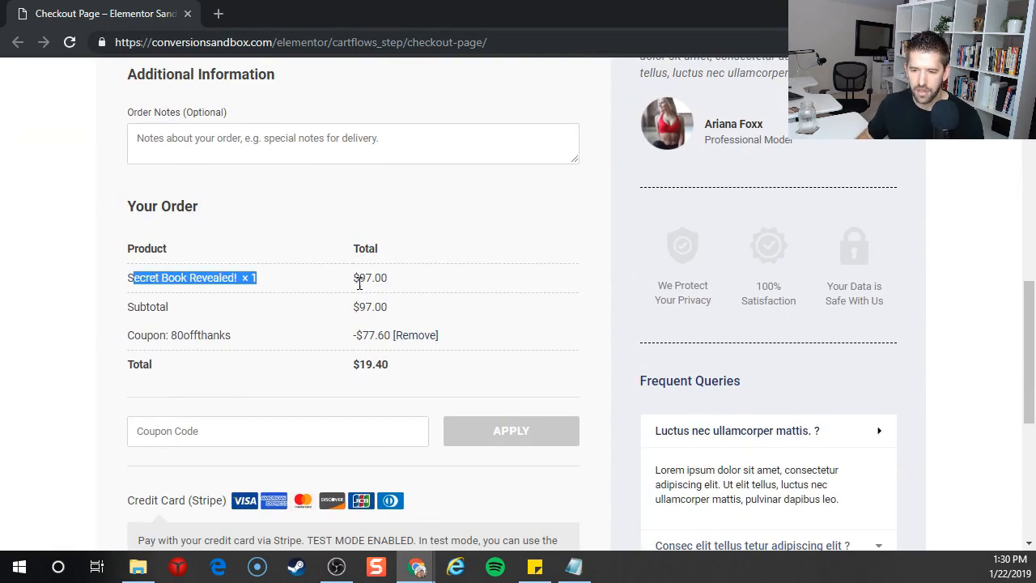
{"action": "left_click_drag", "start_coordinate": [359, 283], "coordinate": [439, 289]}
{"action": "left_click", "coordinate": [438, 292]}
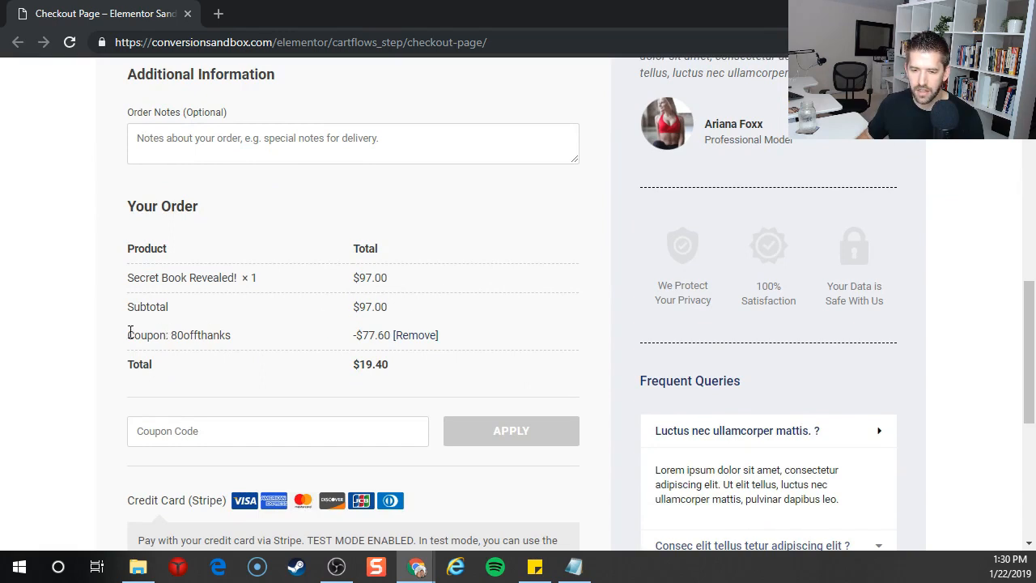
{"action": "left_click_drag", "start_coordinate": [130, 333], "coordinate": [235, 346]}
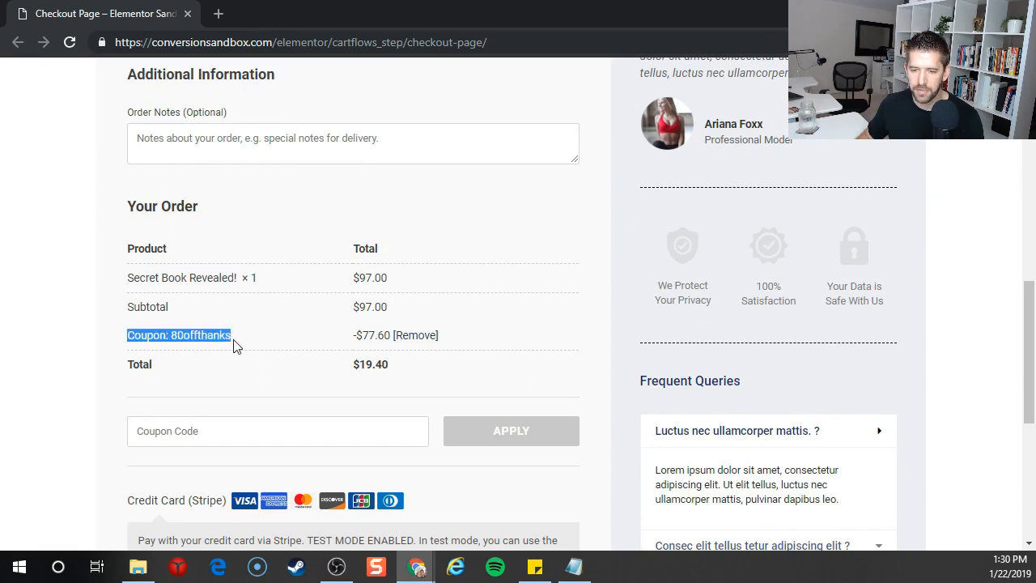
{"action": "left_click", "coordinate": [358, 341]}
{"action": "left_click_drag", "start_coordinate": [355, 362], "coordinate": [407, 370]}
{"action": "left_click", "coordinate": [407, 370]}
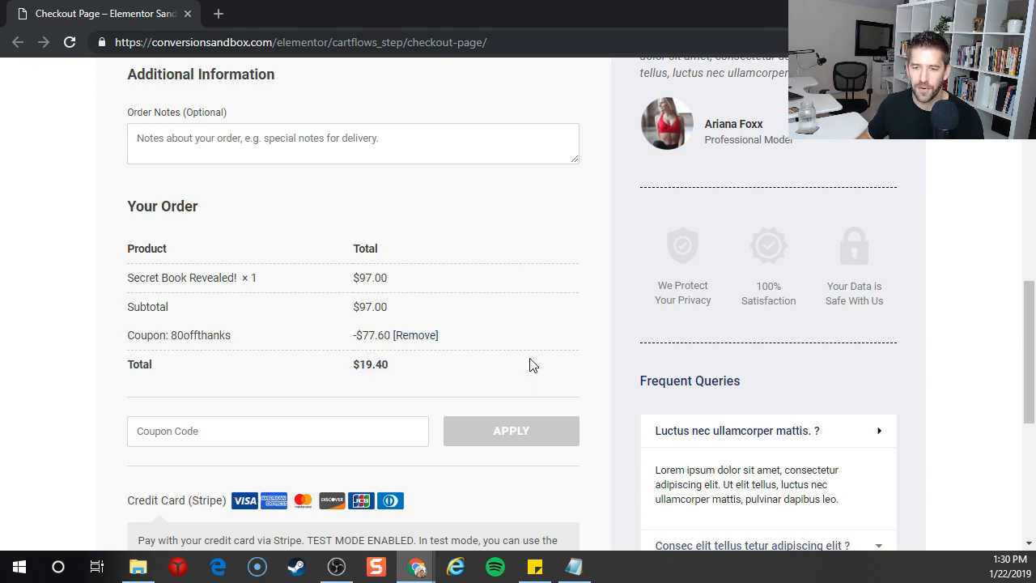
{"action": "scroll", "coordinate": [530, 365], "scroll_direction": "up", "scroll_amount": 9}
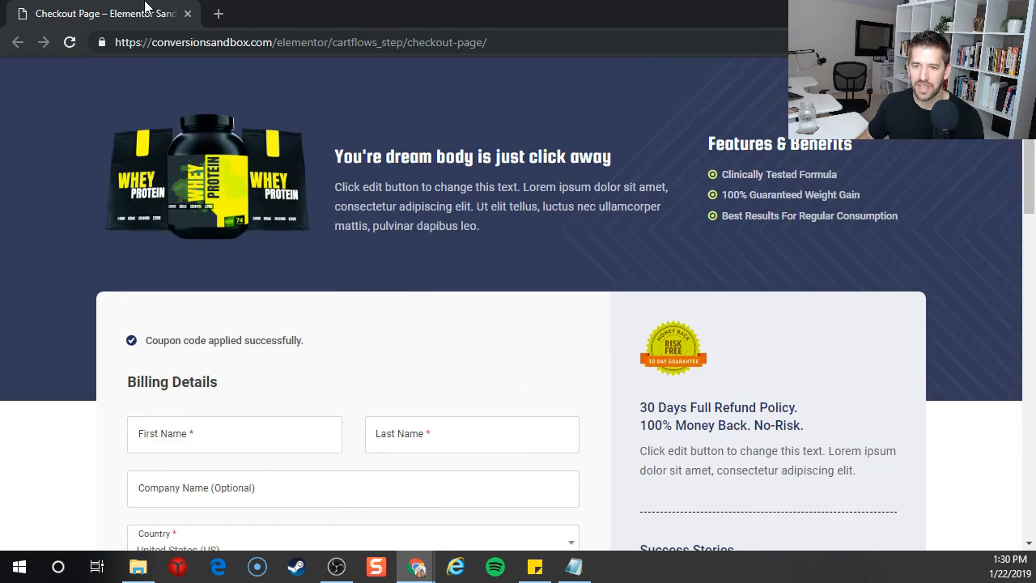
{"action": "left_click", "coordinate": [187, 14]}
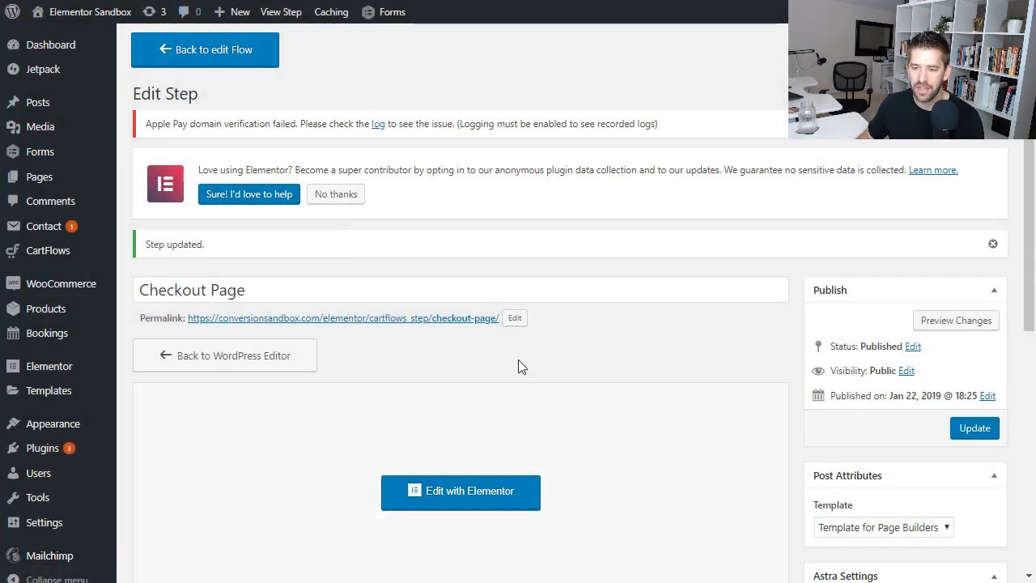
Turn off the order bump for the Checkout Page step and update the step
{"action": "scroll", "coordinate": [520, 364], "scroll_direction": "down", "scroll_amount": 5}
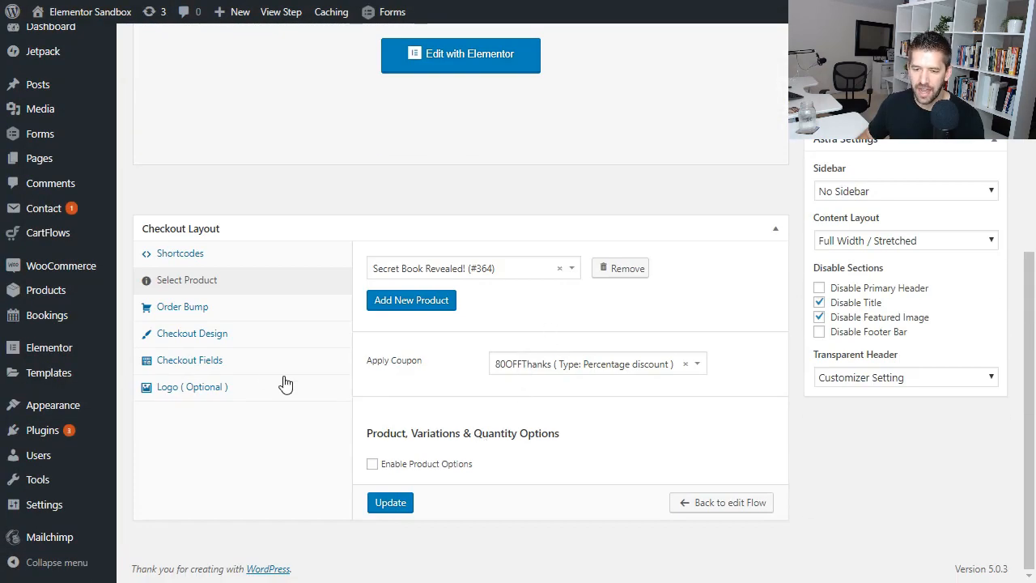
{"action": "left_click", "coordinate": [196, 310]}
{"action": "left_click", "coordinate": [372, 264]}
{"action": "left_click", "coordinate": [372, 264]}
{"action": "left_click", "coordinate": [403, 512]}
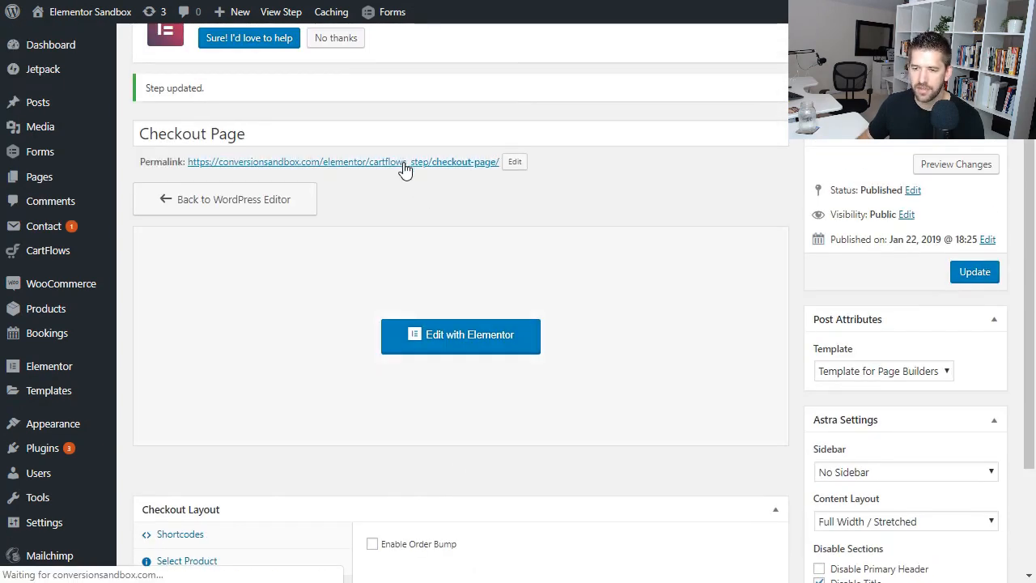
View the checkout page in an incognito window and look it over with the order bump disabled
{"action": "scroll", "coordinate": [388, 213], "scroll_direction": "up", "scroll_amount": 2}
{"action": "right_click", "coordinate": [382, 321]}
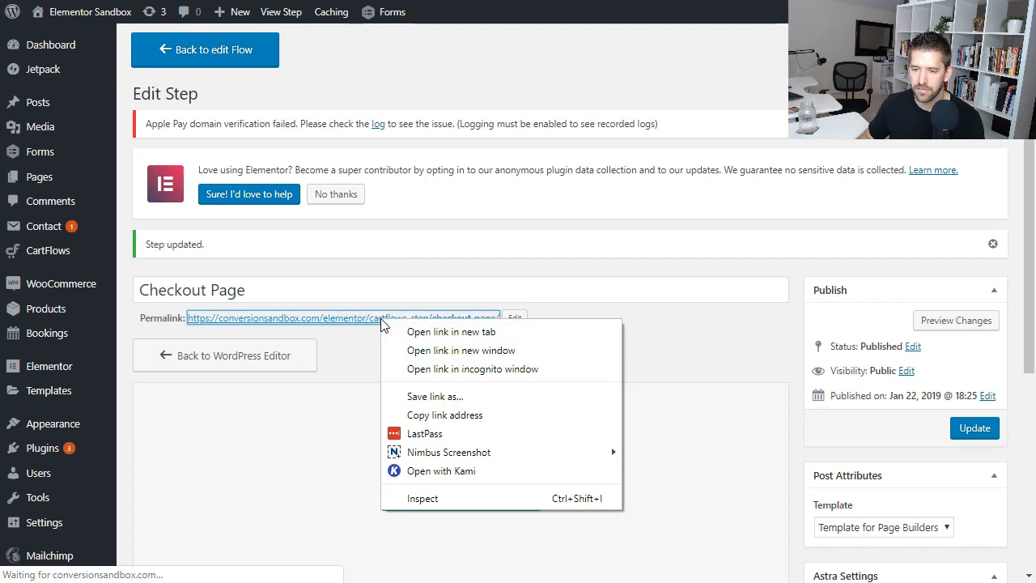
{"action": "left_click", "coordinate": [421, 369]}
{"action": "double_click", "coordinate": [418, 22]}
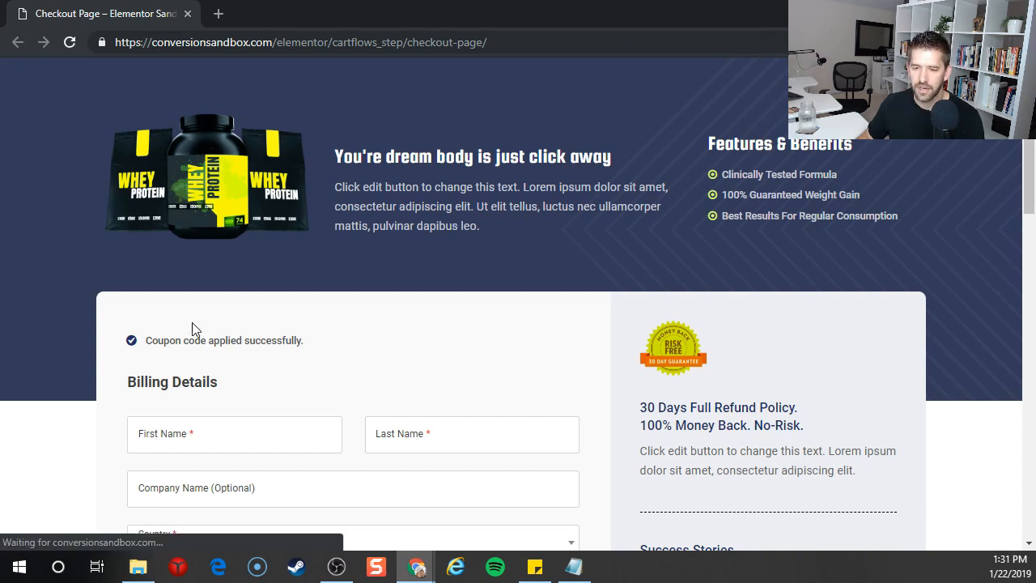
{"action": "scroll", "coordinate": [404, 252], "scroll_direction": "down", "scroll_amount": 2}
{"action": "scroll", "coordinate": [548, 267], "scroll_direction": "down", "scroll_amount": 10}
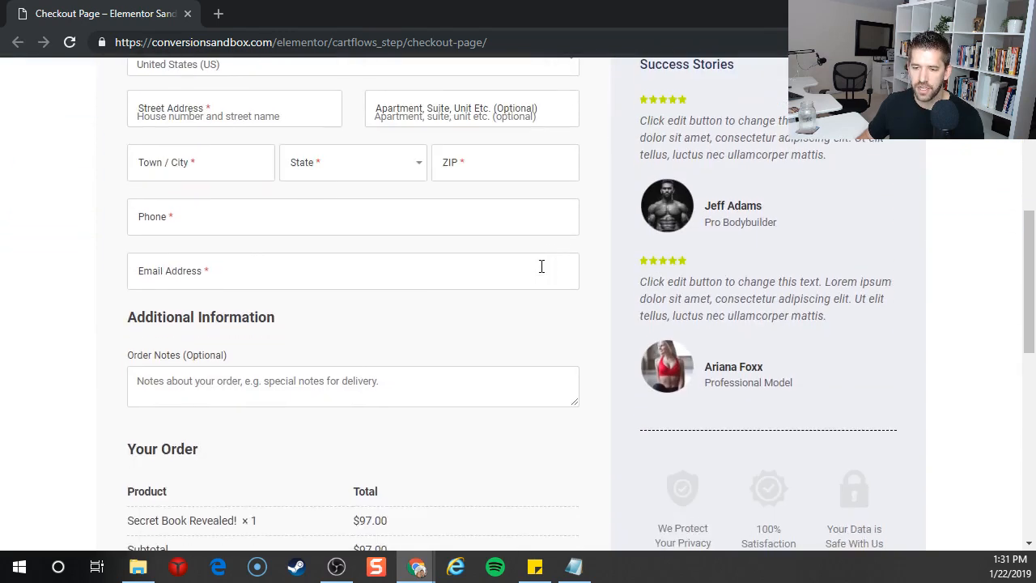
{"action": "scroll", "coordinate": [365, 277], "scroll_direction": "down", "scroll_amount": 5}
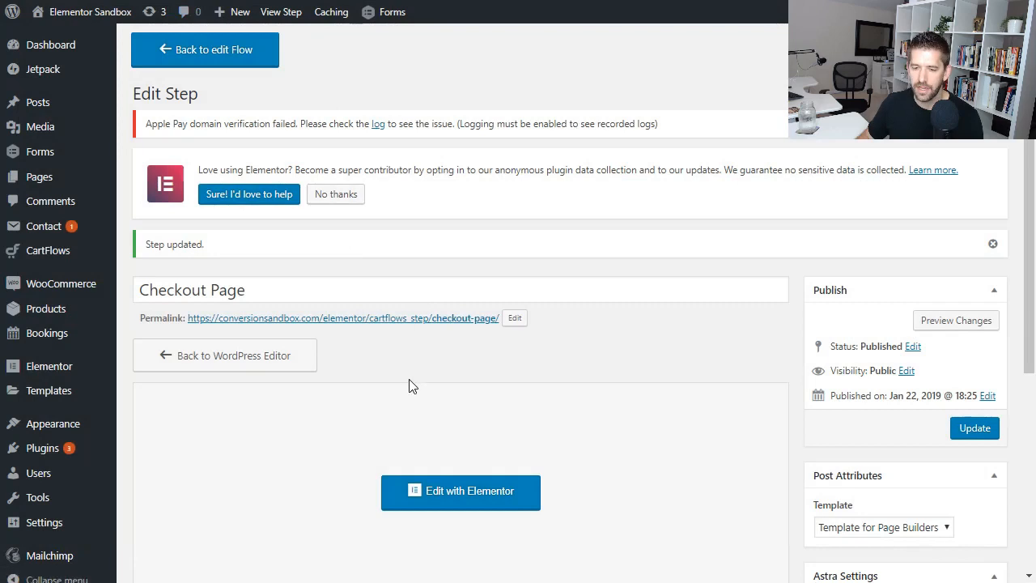
Enable the checkout's order bump with the Style 2 skin and assign the Ebook Companion Worksheet product to it
{"action": "scroll", "coordinate": [409, 383], "scroll_direction": "down", "scroll_amount": 4}
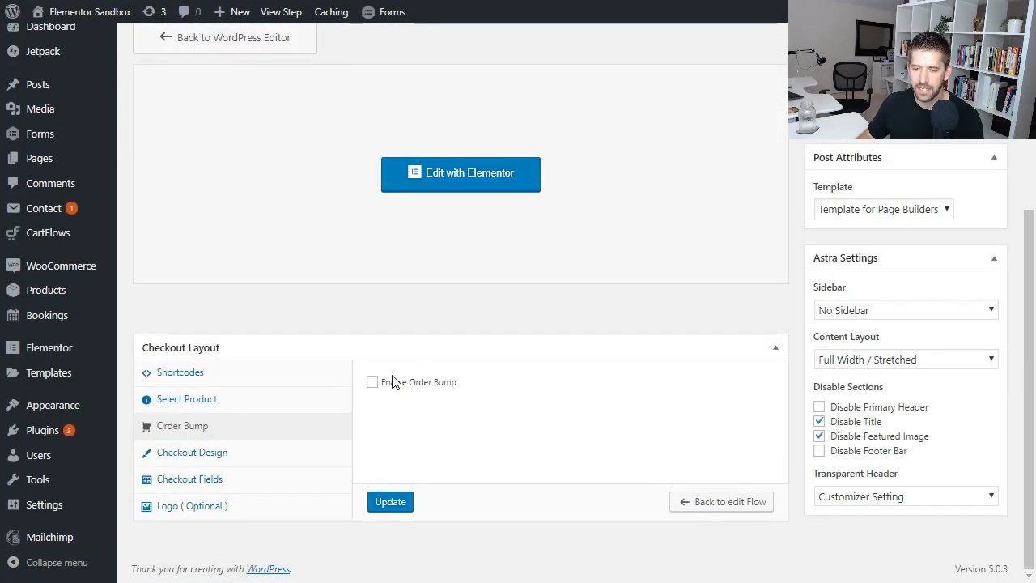
{"action": "left_click", "coordinate": [373, 385]}
{"action": "scroll", "coordinate": [573, 380], "scroll_direction": "down", "scroll_amount": 2}
{"action": "left_click", "coordinate": [546, 254]}
{"action": "left_click", "coordinate": [548, 252]}
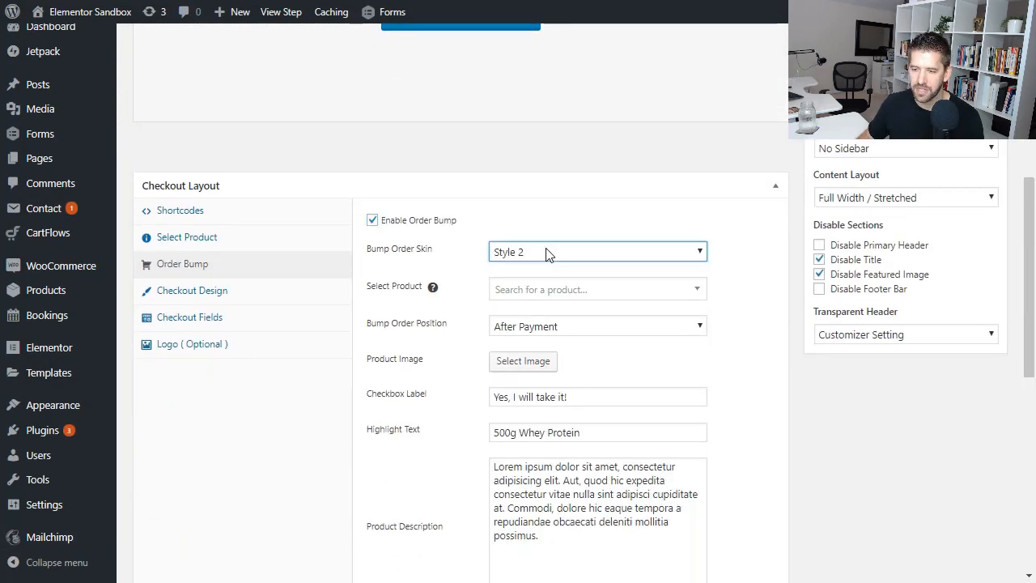
{"action": "left_click", "coordinate": [556, 293]}
{"action": "type", "text": "companion"}
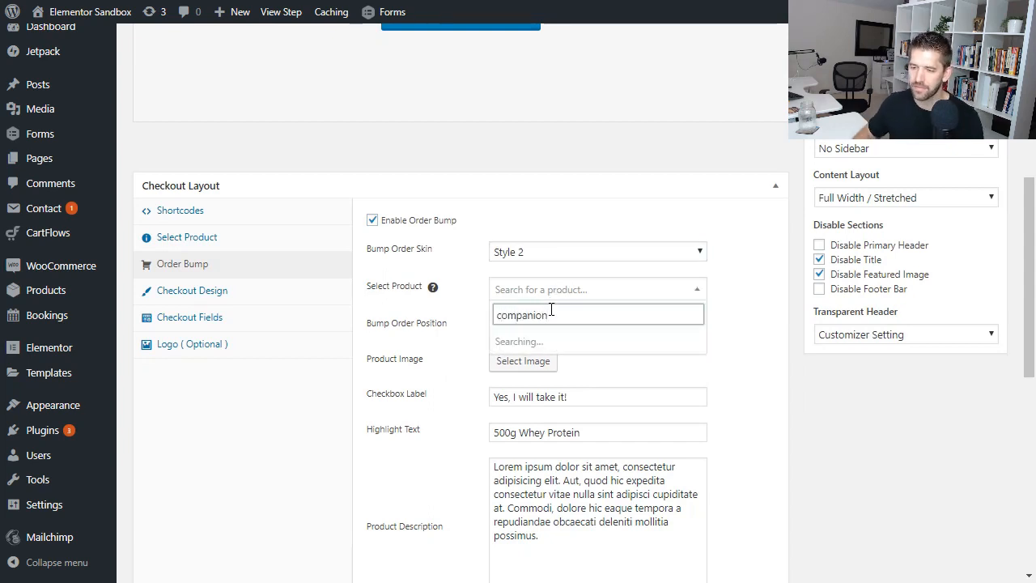
{"action": "left_click", "coordinate": [626, 343]}
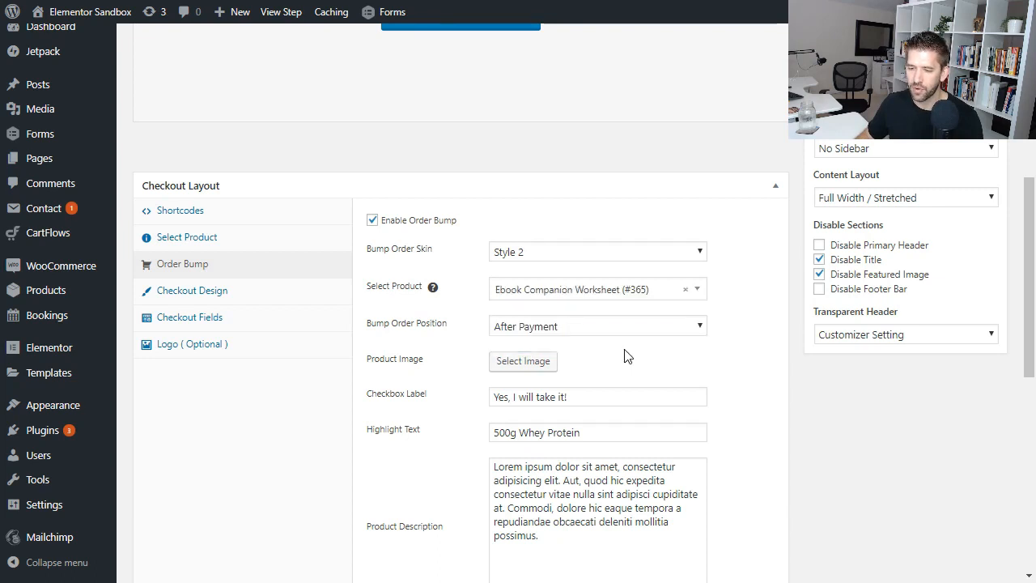
Set the order bump's product image to the 99 Business Hacks book cover from the media library
{"action": "left_click", "coordinate": [524, 368]}
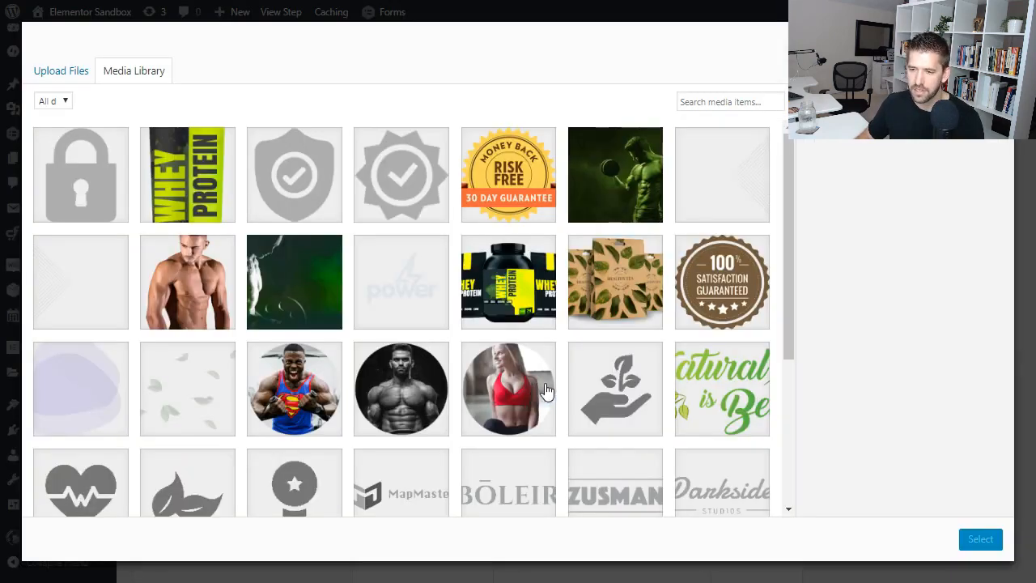
{"action": "scroll", "coordinate": [684, 299], "scroll_direction": "down", "scroll_amount": 5}
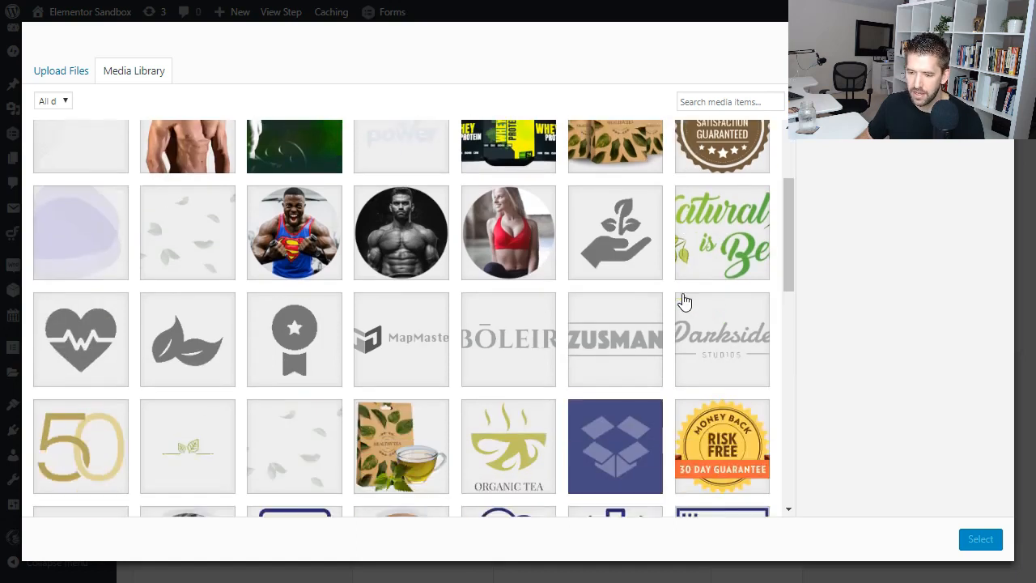
{"action": "scroll", "coordinate": [684, 300], "scroll_direction": "down", "scroll_amount": 4}
{"action": "scroll", "coordinate": [238, 250], "scroll_direction": "up", "scroll_amount": 2}
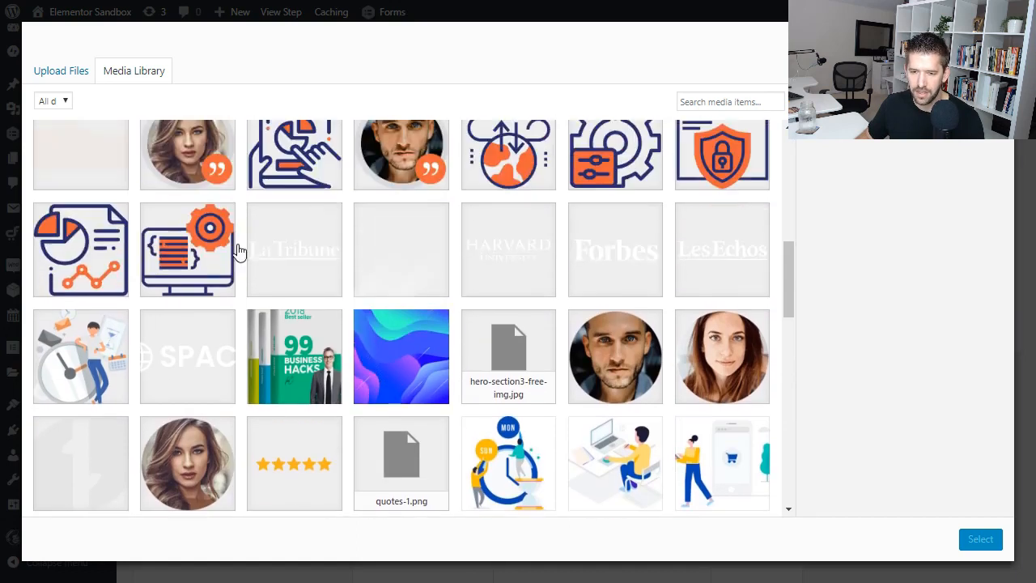
{"action": "left_click", "coordinate": [206, 243]}
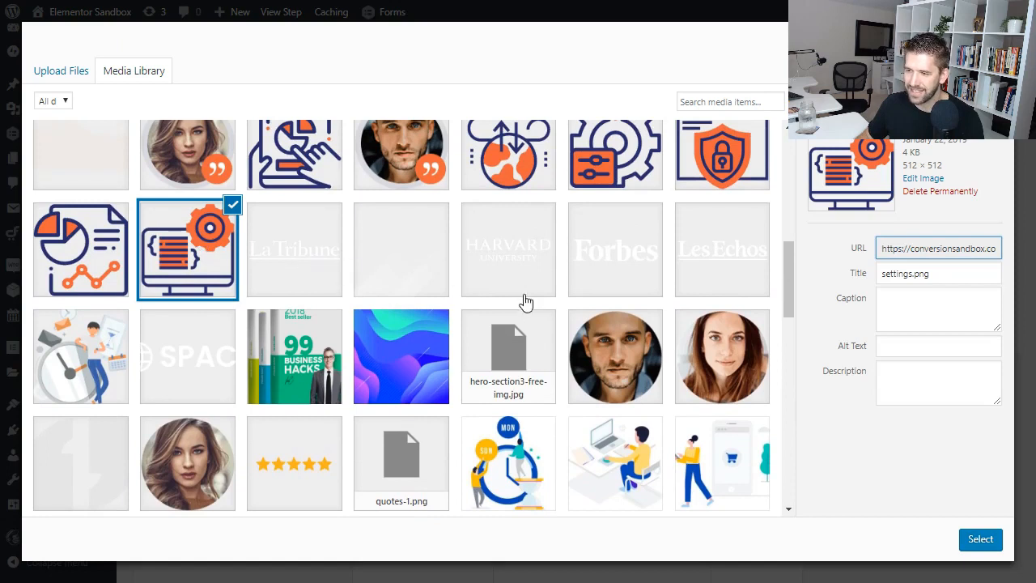
{"action": "scroll", "coordinate": [530, 304], "scroll_direction": "down", "scroll_amount": 3}
{"action": "scroll", "coordinate": [534, 306], "scroll_direction": "up", "scroll_amount": 2}
{"action": "left_click", "coordinate": [293, 271]}
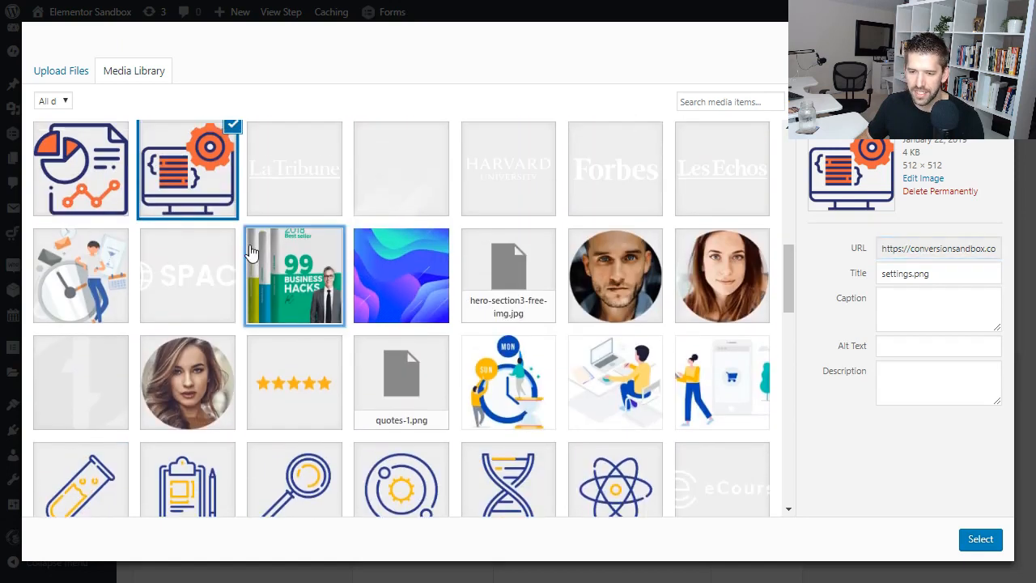
{"action": "left_click", "coordinate": [979, 539]}
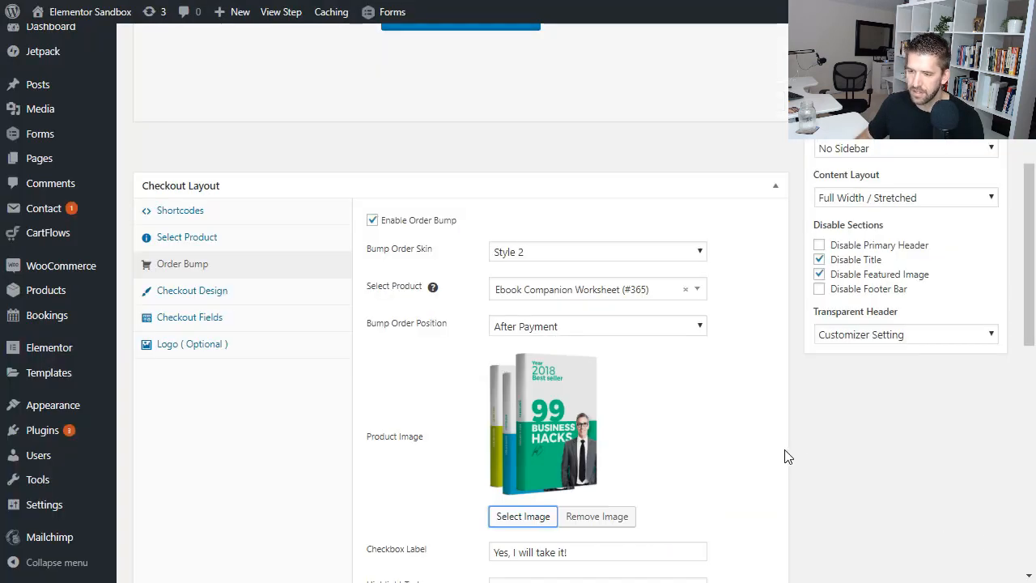
Replace the order bump's highlight text with "Get your companion worksheet!"
{"action": "scroll", "coordinate": [713, 437], "scroll_direction": "down", "scroll_amount": 1}
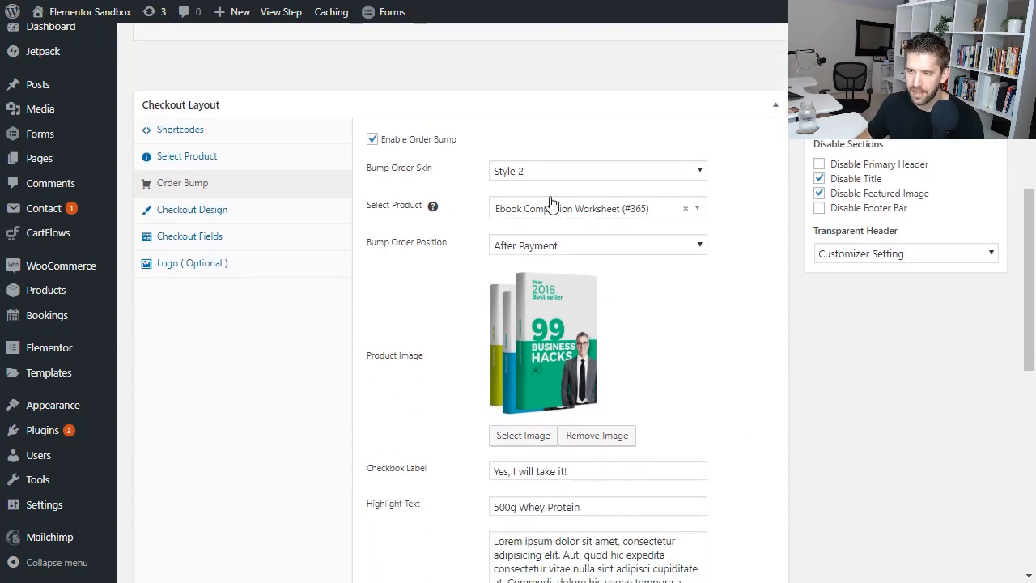
{"action": "scroll", "coordinate": [603, 298], "scroll_direction": "down", "scroll_amount": 2}
{"action": "scroll", "coordinate": [602, 308], "scroll_direction": "down", "scroll_amount": 1}
{"action": "triple_click", "coordinate": [629, 349]}
{"action": "type", "text": "Get your companion worksheet!"}
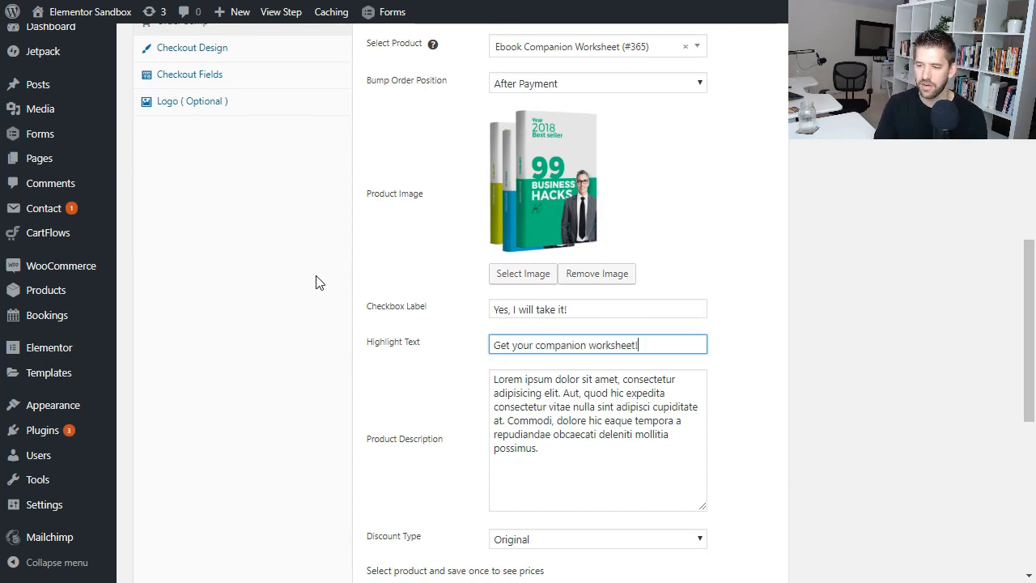
{"action": "key", "text": "Tab"}
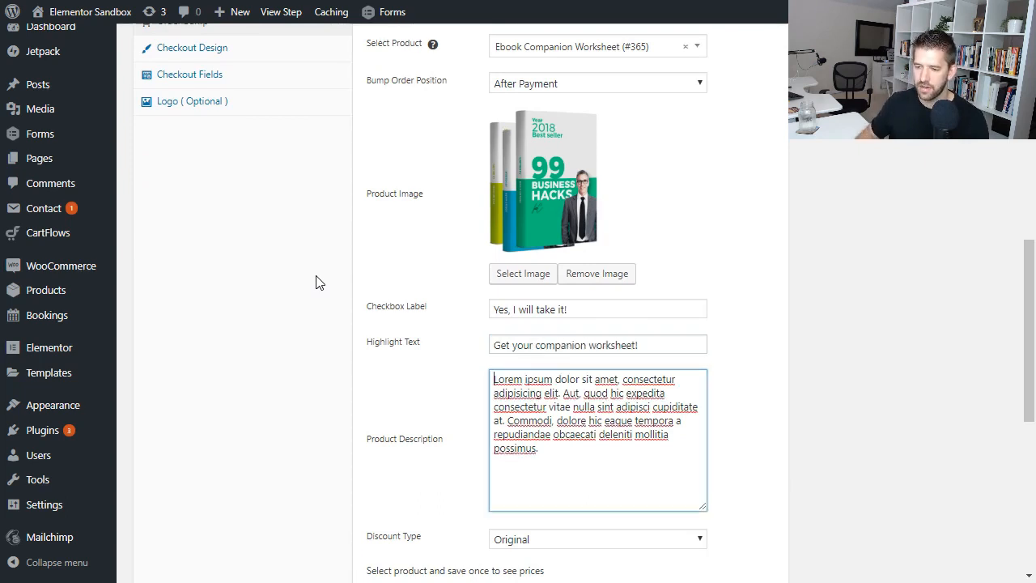
Replace the order bump's product description with "Easily succeed with our product with this companion guide!"
{"action": "triple_click", "coordinate": [597, 444]}
{"action": "type", "text": "Easily succeed with our produ"}
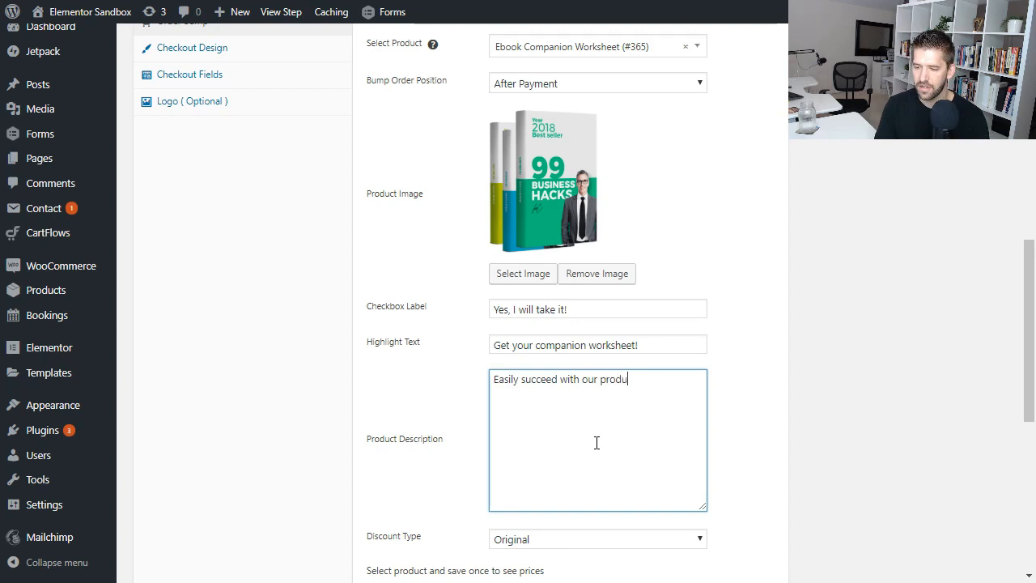
{"action": "type", "text": "panion guide!"}
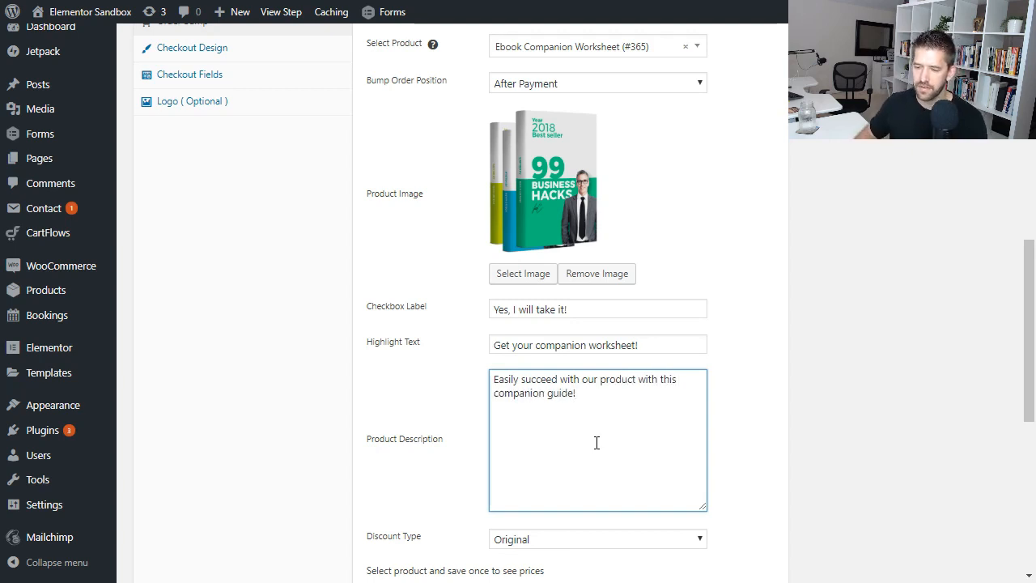
Try the Coupon discount type for the order bump
{"action": "scroll", "coordinate": [738, 248], "scroll_direction": "up", "scroll_amount": 1}
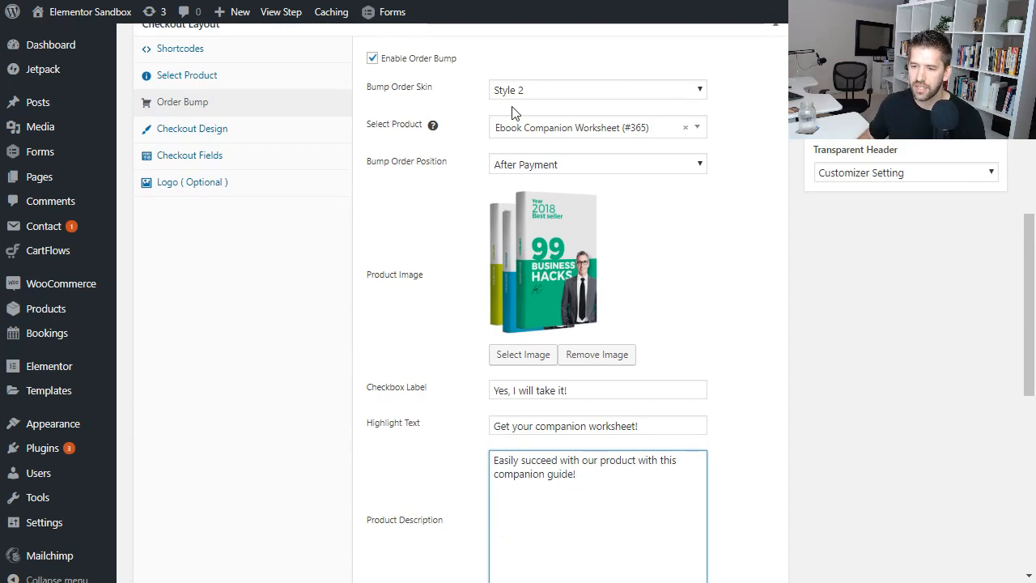
{"action": "scroll", "coordinate": [531, 370], "scroll_direction": "down", "scroll_amount": 3}
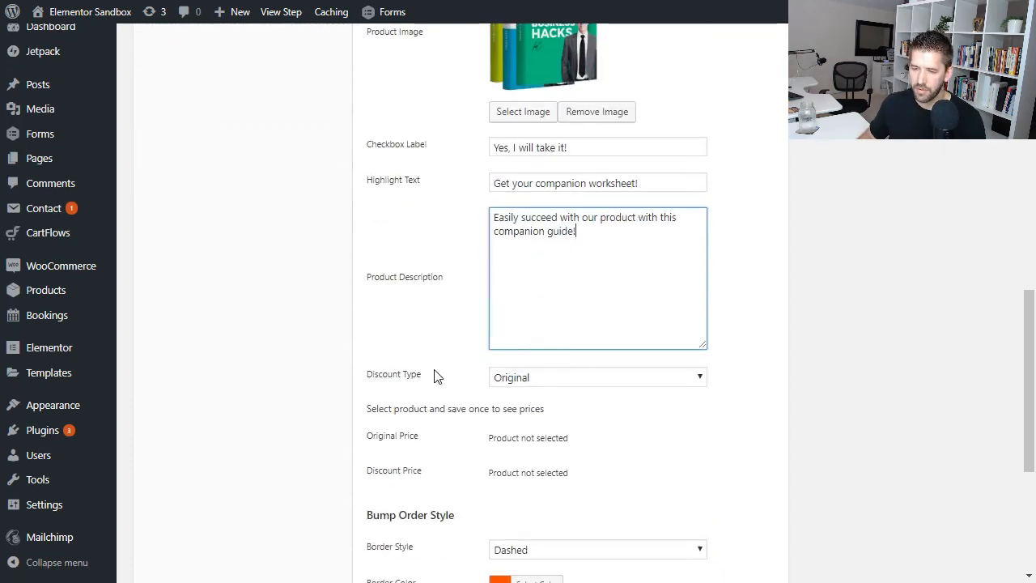
{"action": "left_click", "coordinate": [607, 378]}
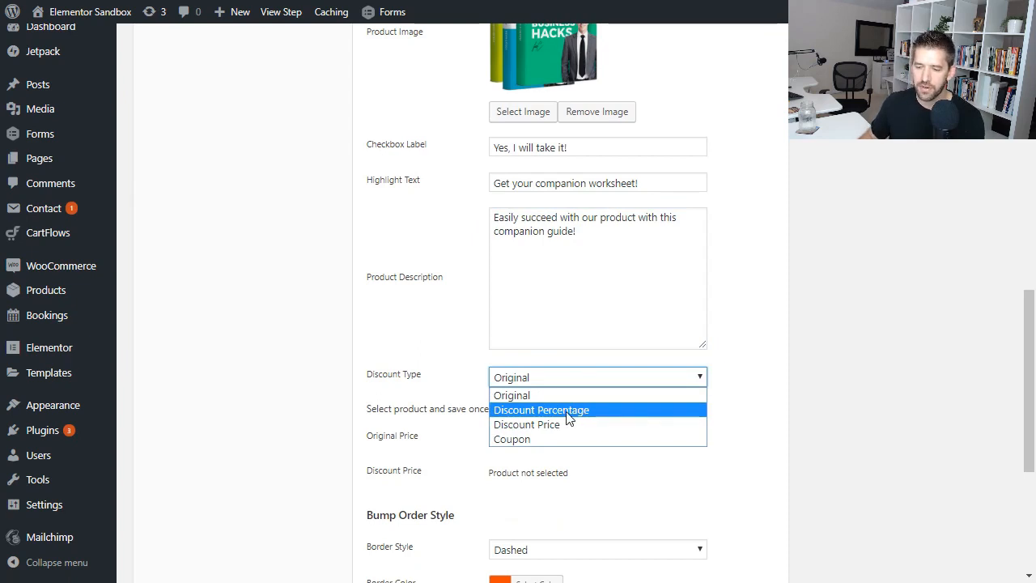
{"action": "left_click", "coordinate": [493, 243]}
{"action": "scroll", "coordinate": [536, 117], "scroll_direction": "up", "scroll_amount": 1}
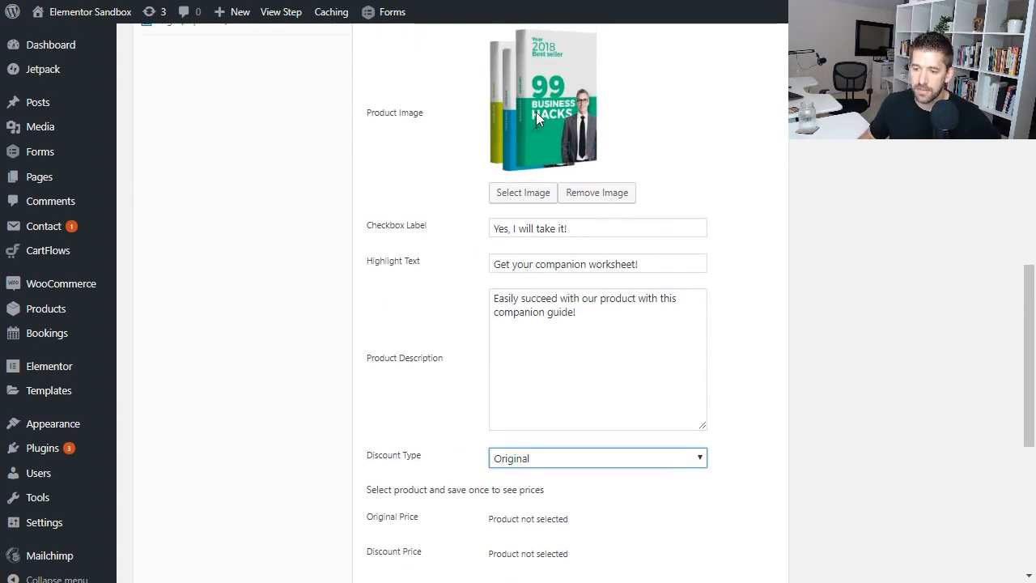
{"action": "left_click", "coordinate": [539, 459]}
{"action": "left_click", "coordinate": [529, 520]}
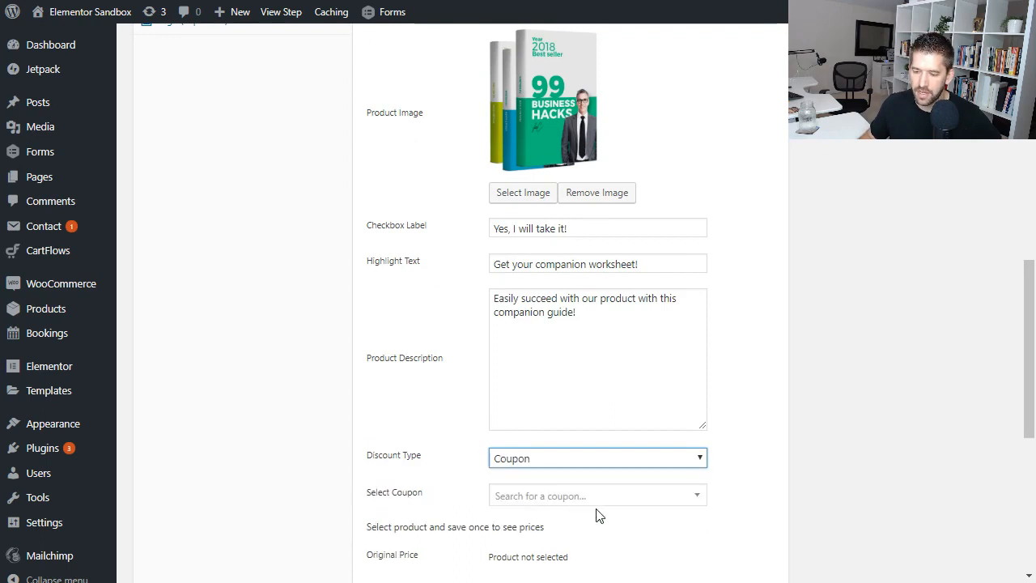
Set the order bump's discount type to Discount Percentage with a discount value of 50
{"action": "left_click", "coordinate": [541, 459]}
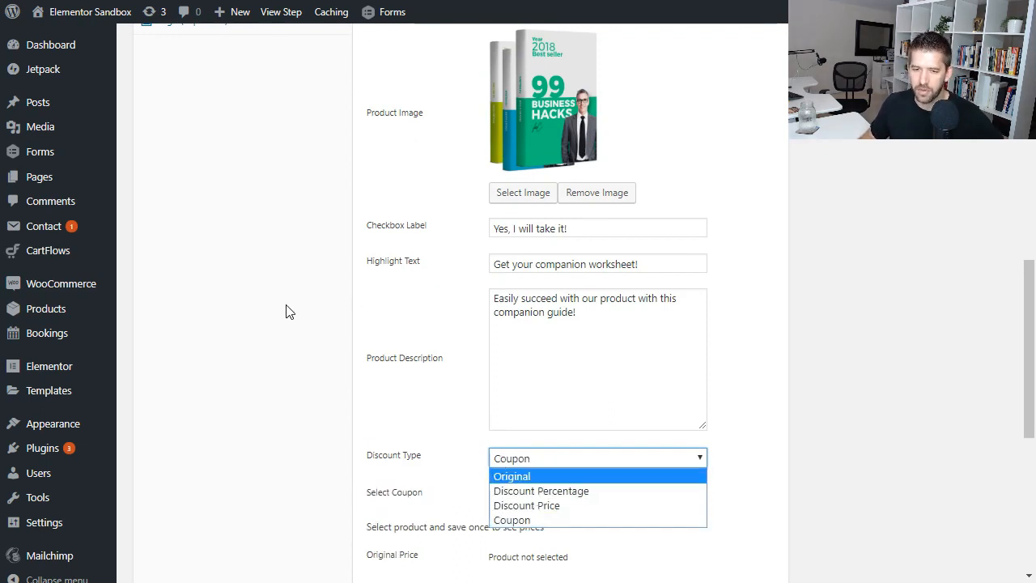
{"action": "left_click", "coordinate": [557, 496]}
{"action": "left_click", "coordinate": [559, 492]}
{"action": "type", "text": "50"}
{"action": "left_click", "coordinate": [768, 481]}
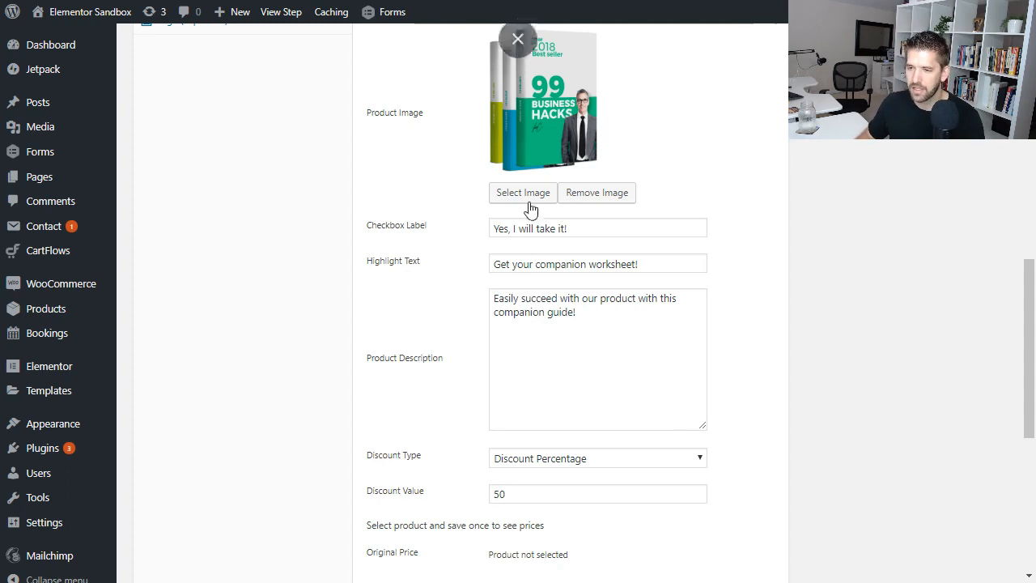
Update the Checkout Page step to save its order bump settings
{"action": "scroll", "coordinate": [574, 323], "scroll_direction": "down", "scroll_amount": 2}
{"action": "scroll", "coordinate": [765, 405], "scroll_direction": "up", "scroll_amount": 1}
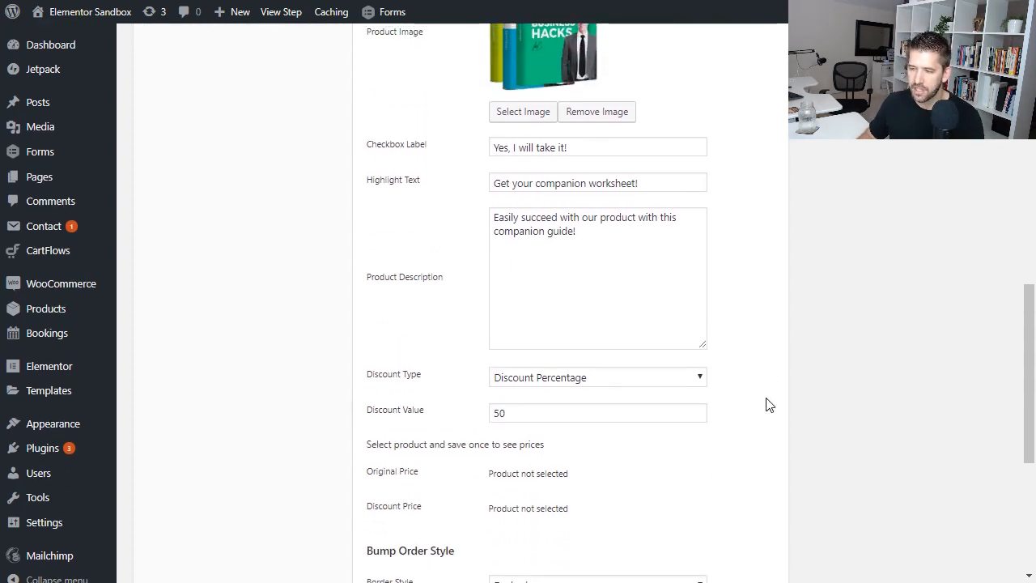
{"action": "scroll", "coordinate": [857, 364], "scroll_direction": "up", "scroll_amount": 6}
{"action": "scroll", "coordinate": [897, 312], "scroll_direction": "up", "scroll_amount": 2}
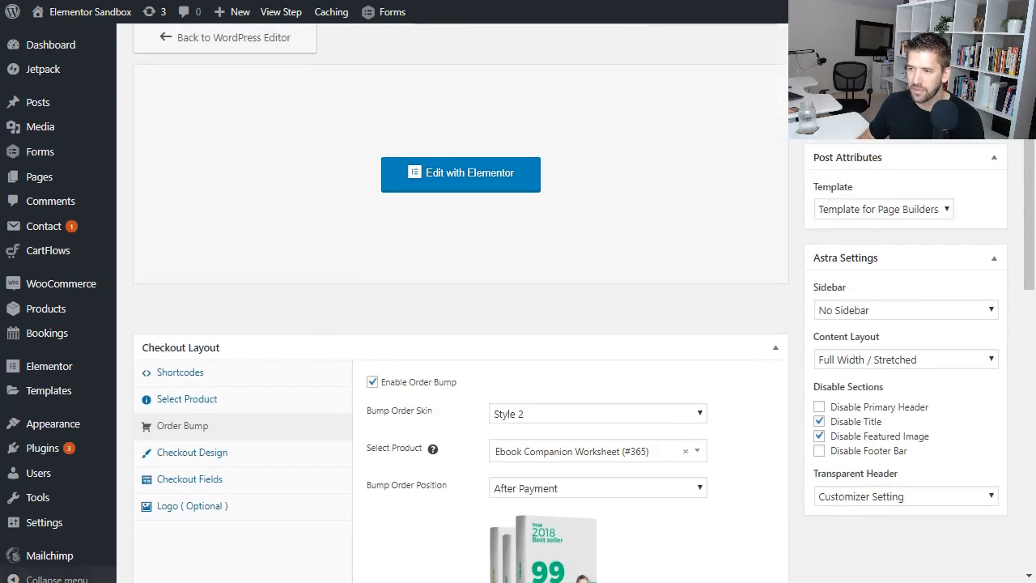
{"action": "scroll", "coordinate": [782, 203], "scroll_direction": "down", "scroll_amount": 6}
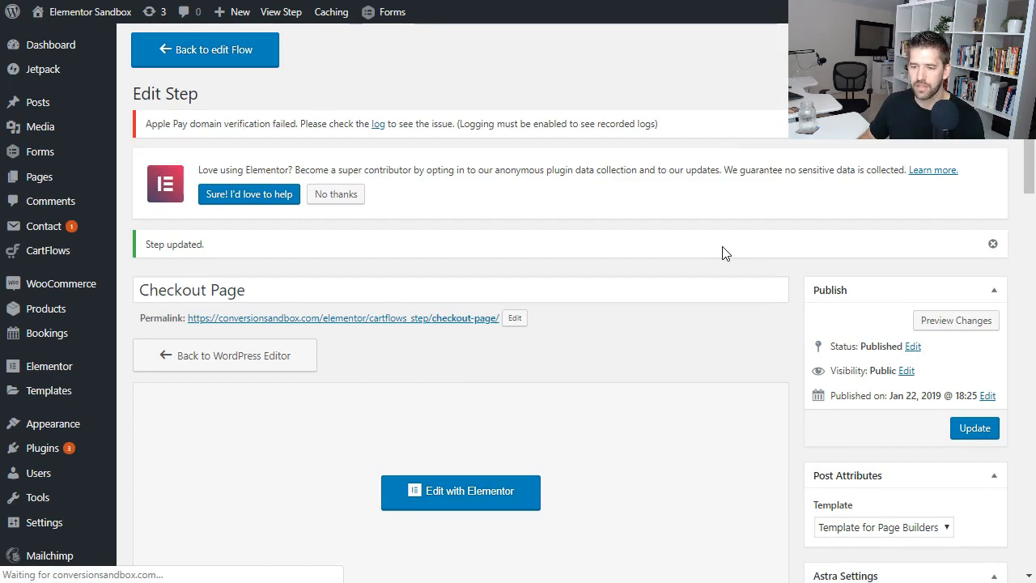
Examine the order bump's original and discount prices and its Bump Order Style options
{"action": "scroll", "coordinate": [725, 254], "scroll_direction": "down", "scroll_amount": 7}
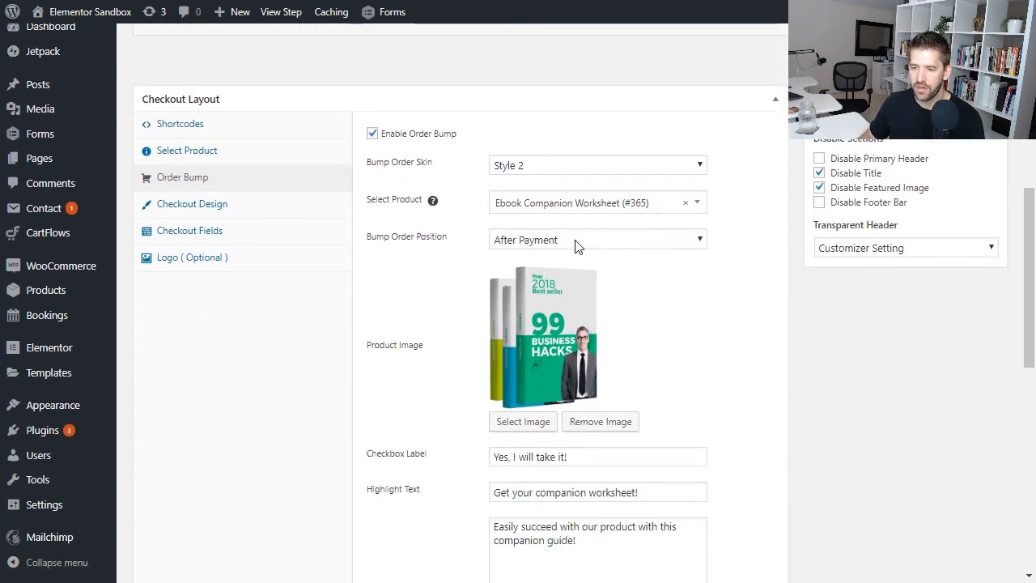
{"action": "scroll", "coordinate": [534, 217], "scroll_direction": "down", "scroll_amount": 3}
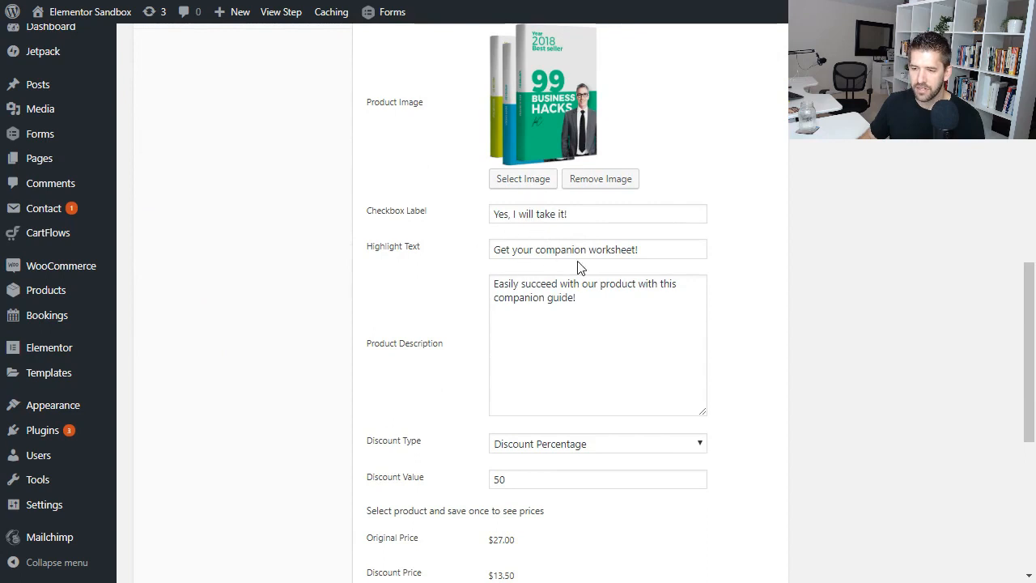
{"action": "scroll", "coordinate": [591, 271], "scroll_direction": "down", "scroll_amount": 2}
{"action": "left_click_drag", "start_coordinate": [486, 379], "coordinate": [534, 376]}
{"action": "left_click", "coordinate": [530, 380]}
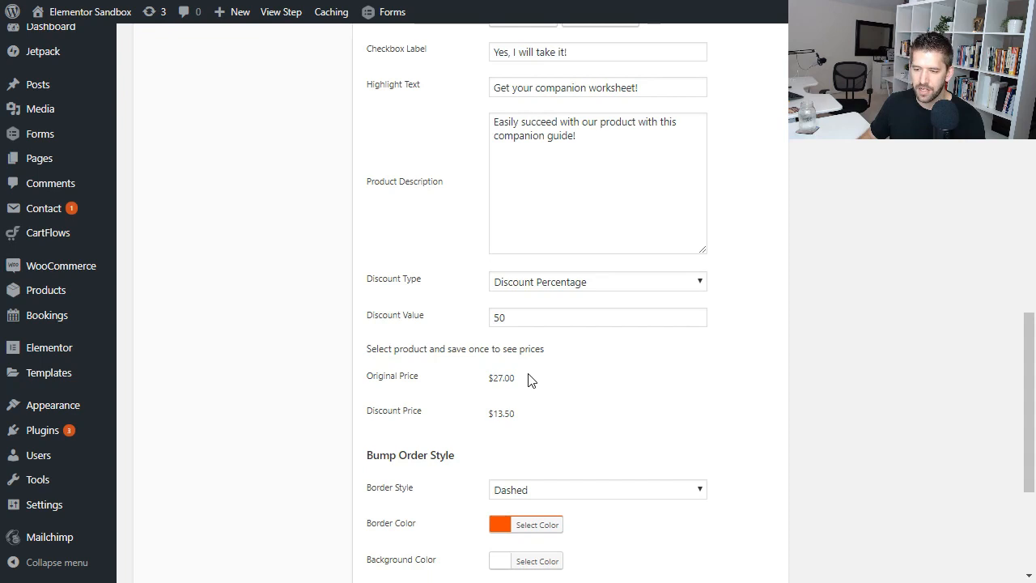
{"action": "left_click_drag", "start_coordinate": [484, 421], "coordinate": [534, 427]}
{"action": "left_click", "coordinate": [560, 401]}
{"action": "scroll", "coordinate": [576, 403], "scroll_direction": "down", "scroll_amount": 1}
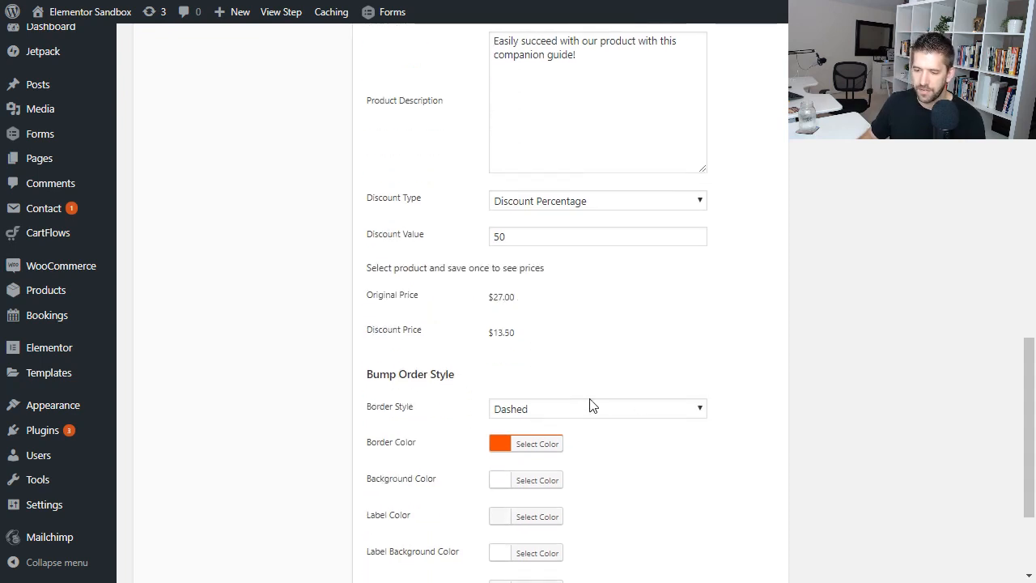
{"action": "scroll", "coordinate": [656, 439], "scroll_direction": "down", "scroll_amount": 2}
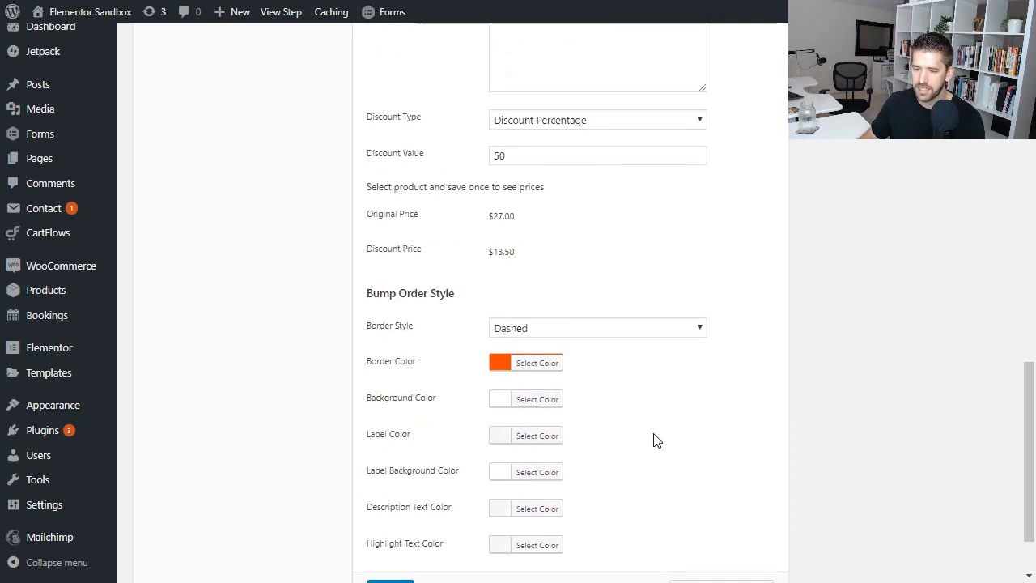
Open the checkout page for editing in Elementor and replace the header's whey protein image with Convert-Course-Mockup.png from the media library
{"action": "scroll", "coordinate": [650, 462], "scroll_direction": "up", "scroll_amount": 10}
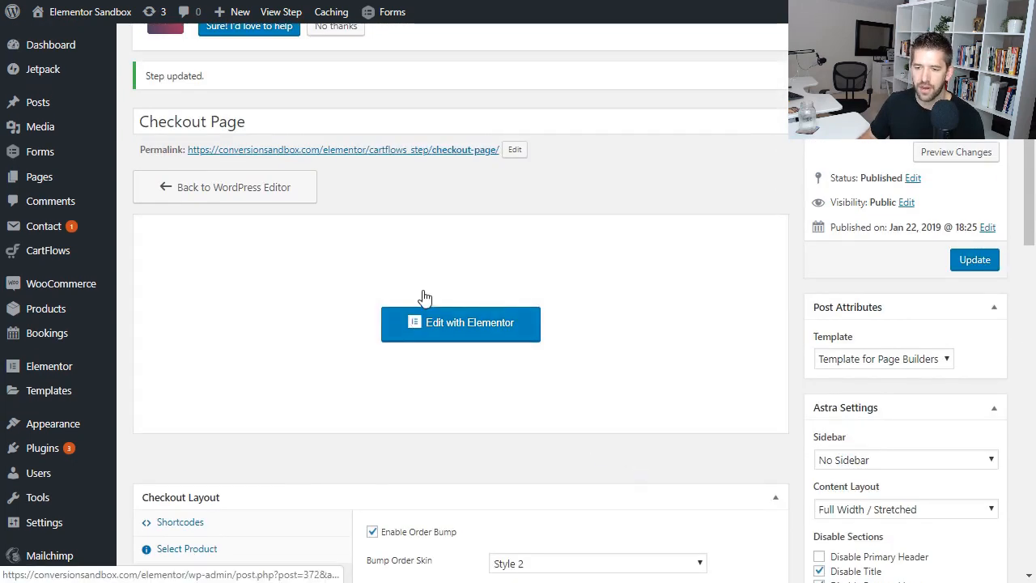
{"action": "left_click", "coordinate": [459, 337]}
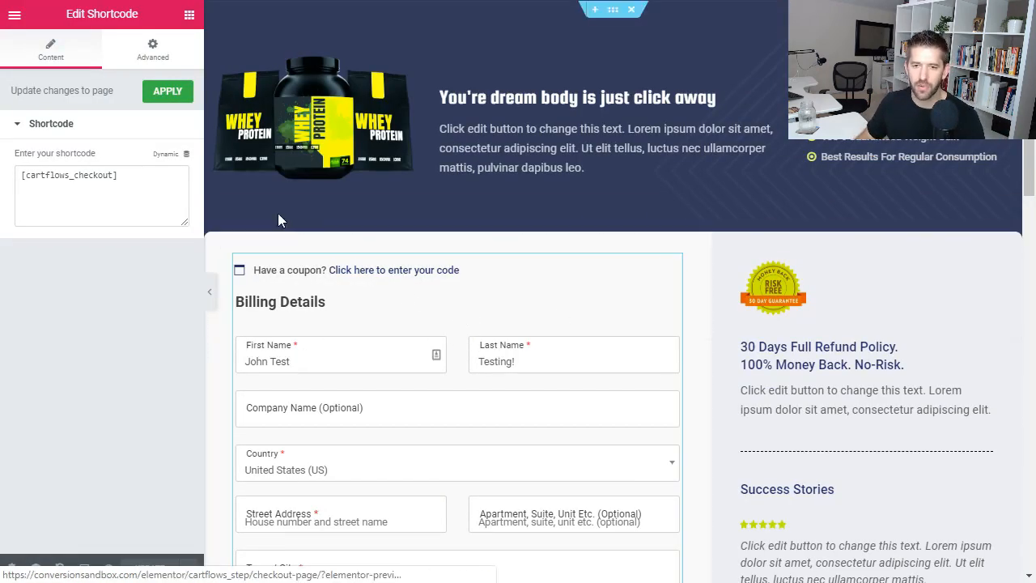
{"action": "left_click", "coordinate": [356, 137]}
{"action": "left_click", "coordinate": [148, 167]}
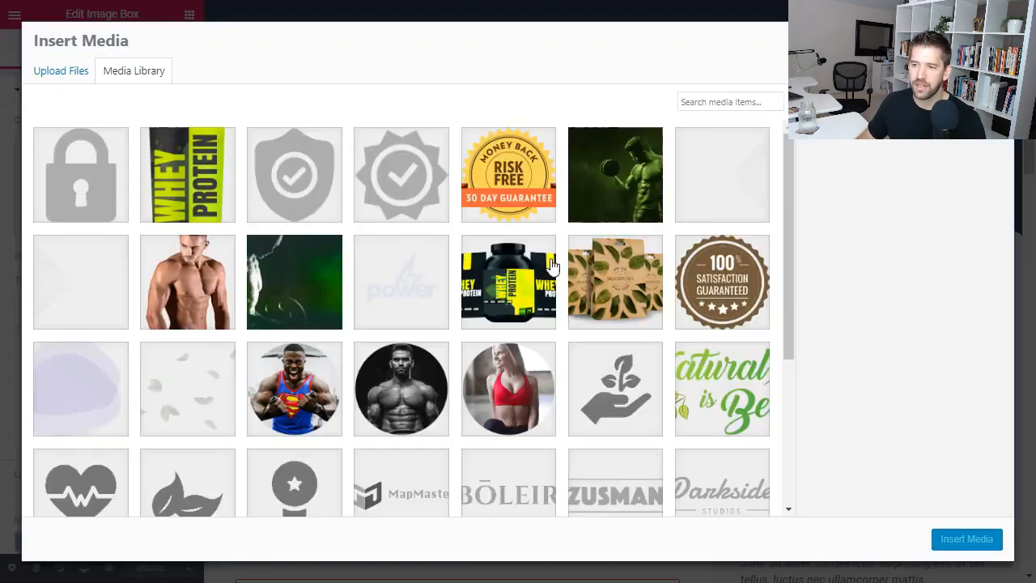
{"action": "scroll", "coordinate": [603, 256], "scroll_direction": "down", "scroll_amount": 6}
{"action": "scroll", "coordinate": [603, 256], "scroll_direction": "down", "scroll_amount": 6}
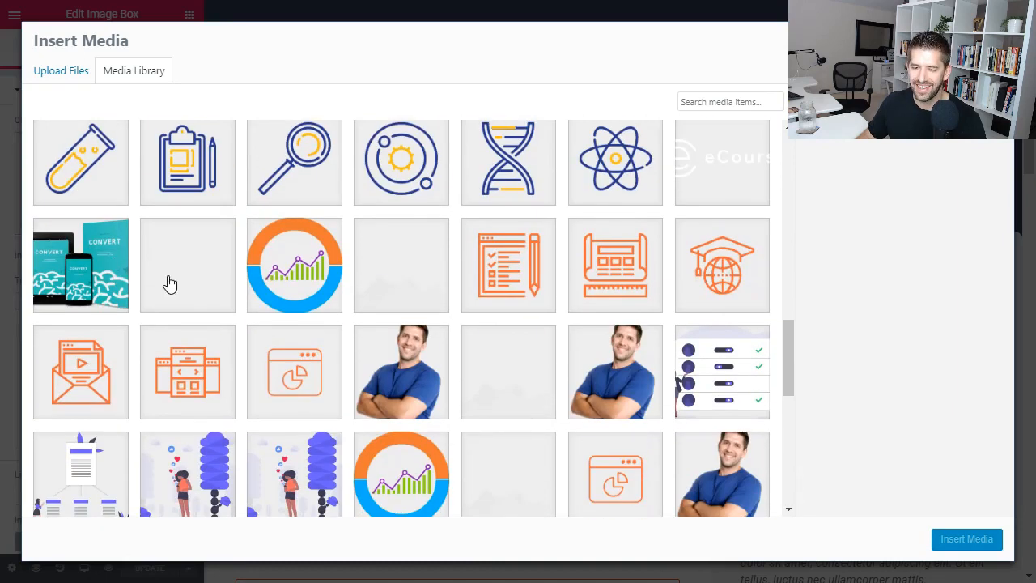
{"action": "left_click", "coordinate": [110, 261]}
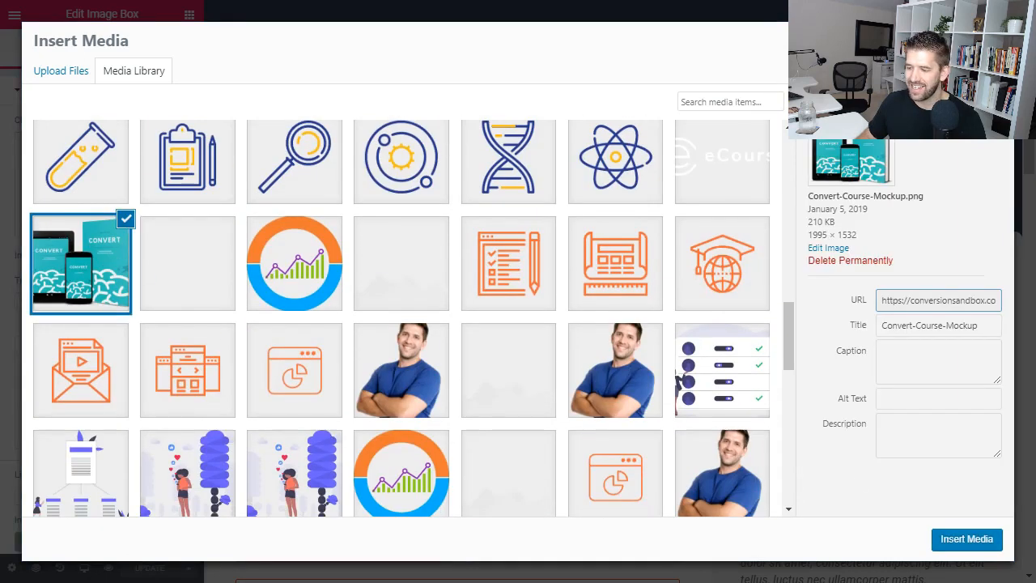
{"action": "left_click", "coordinate": [966, 539]}
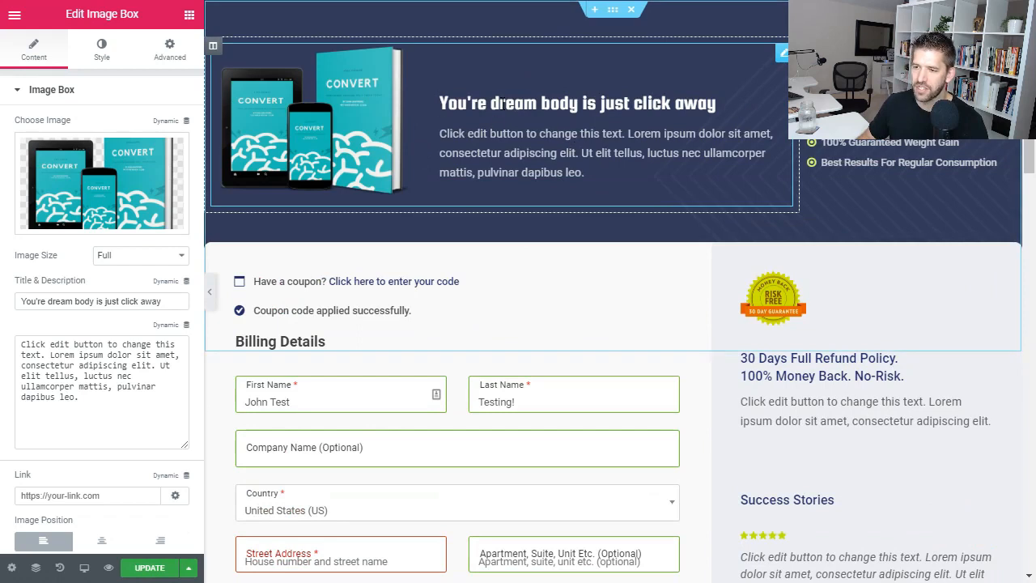
Replace the header image box's title with "Your dream business is just a click away!"
{"action": "triple_click", "coordinate": [503, 103]}
{"action": "type", "text": "You' "}
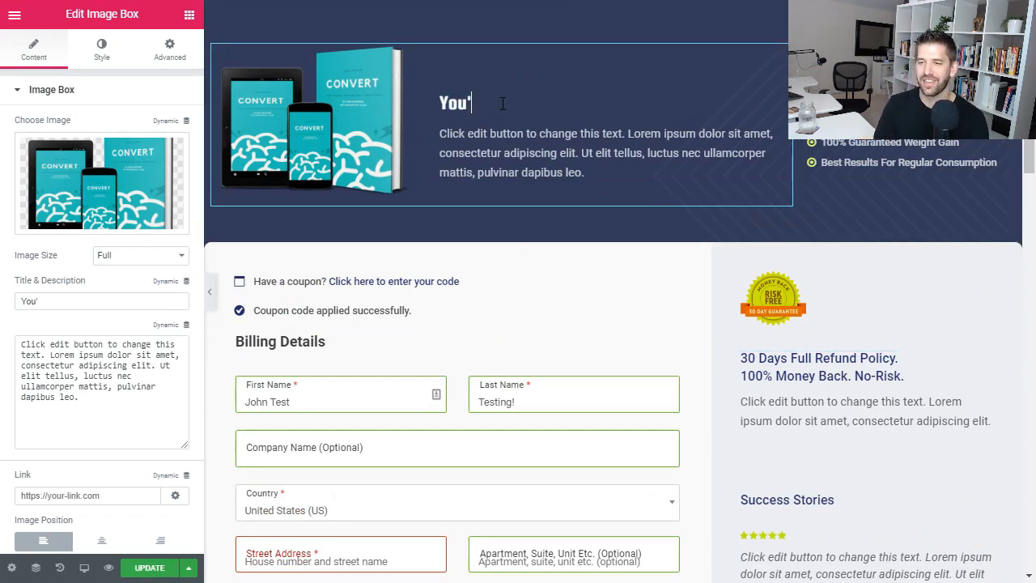
{"action": "type", "text": "dream business "}
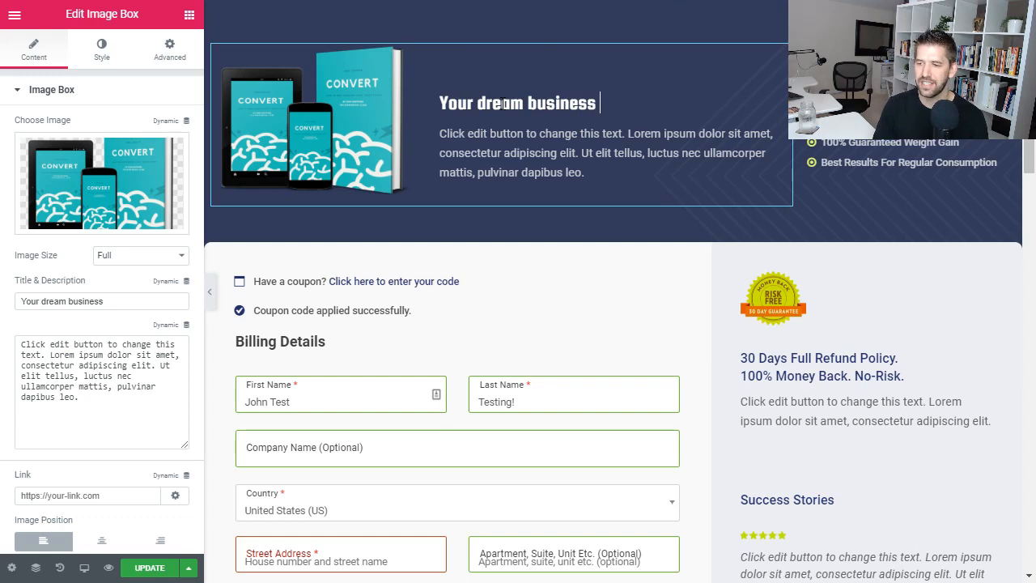
{"action": "type", "text": "is just a click away"}
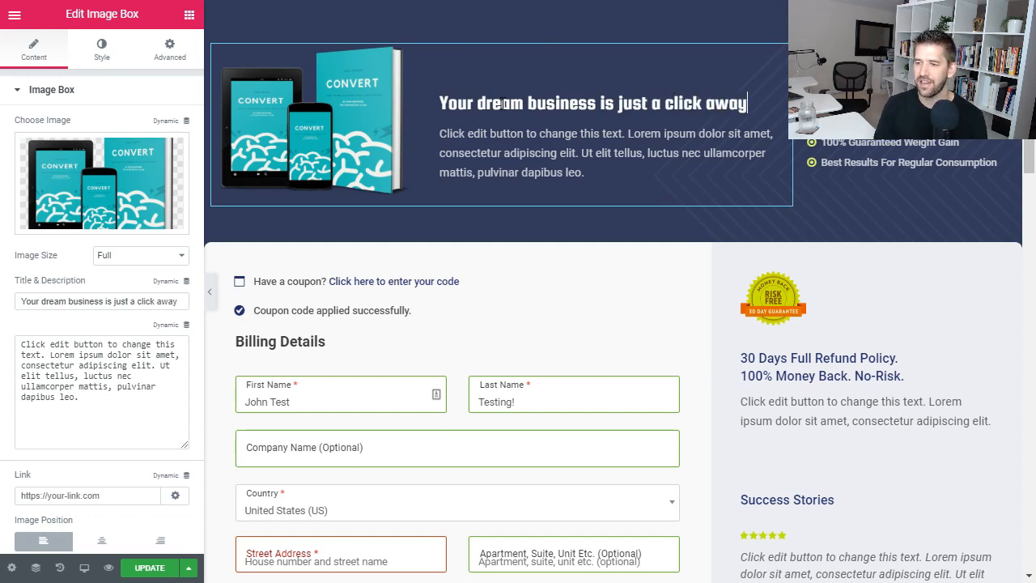
{"action": "left_click", "coordinate": [830, 144]}
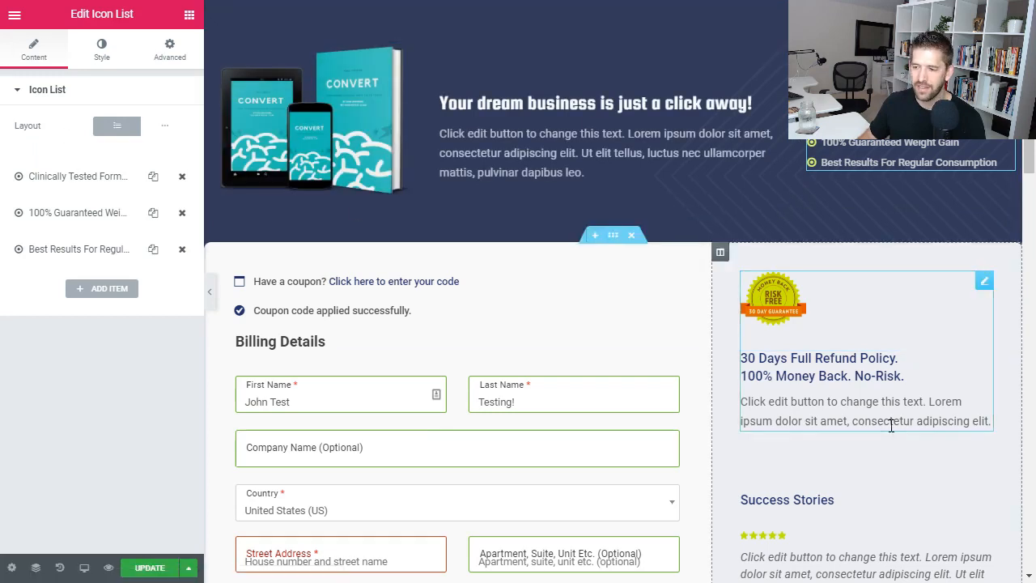
Move the 30-day refund guarantee image box in the sidebar below the last success story and its customer profile
{"action": "scroll", "coordinate": [775, 254], "scroll_direction": "down", "scroll_amount": 1}
{"action": "left_click", "coordinate": [775, 254]}
{"action": "scroll", "coordinate": [781, 247], "scroll_direction": "down", "scroll_amount": 2}
{"action": "scroll", "coordinate": [782, 248], "scroll_direction": "up", "scroll_amount": 1}
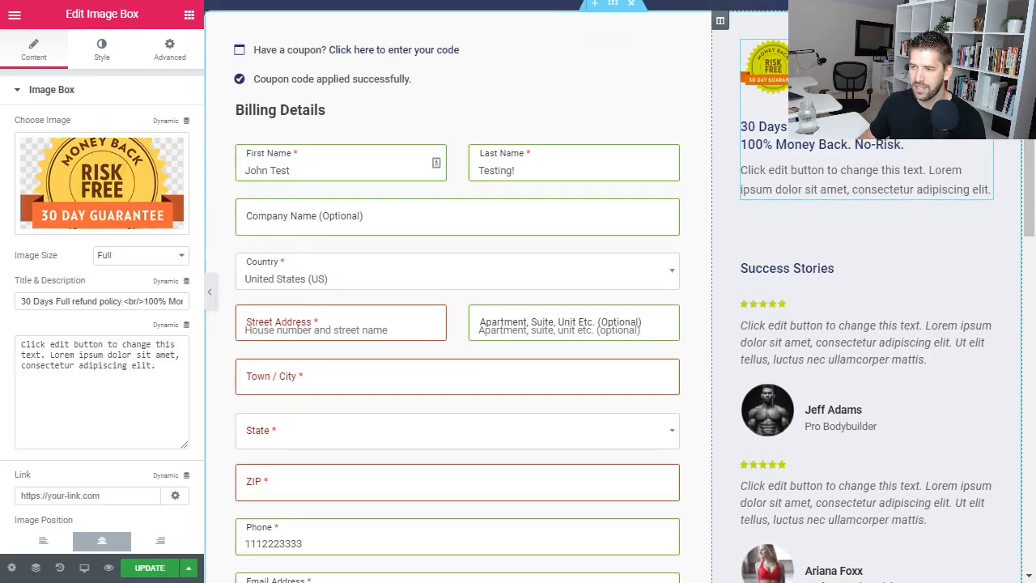
{"action": "left_click_drag", "start_coordinate": [979, 165], "coordinate": [846, 451]}
{"action": "scroll", "coordinate": [884, 416], "scroll_direction": "down", "scroll_amount": 1}
{"action": "scroll", "coordinate": [884, 417], "scroll_direction": "down", "scroll_amount": 3}
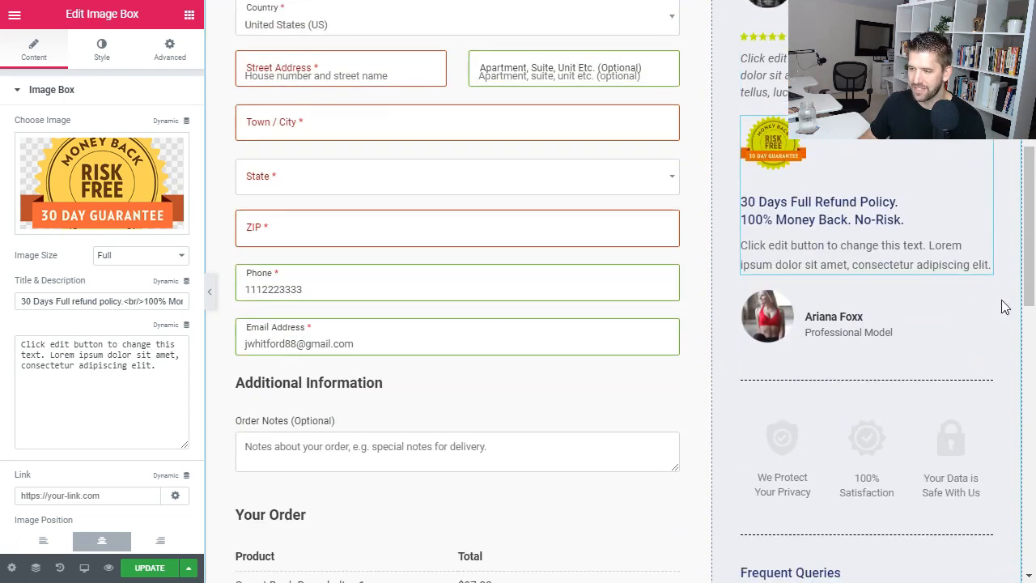
{"action": "left_click_drag", "start_coordinate": [983, 308], "coordinate": [900, 159]}
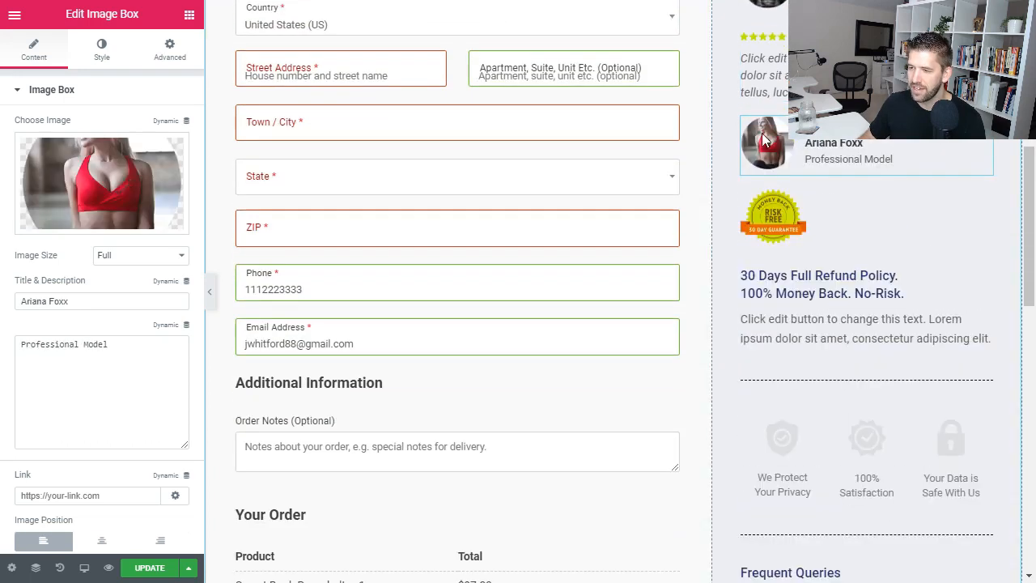
{"action": "scroll", "coordinate": [791, 284], "scroll_direction": "up", "scroll_amount": 2}
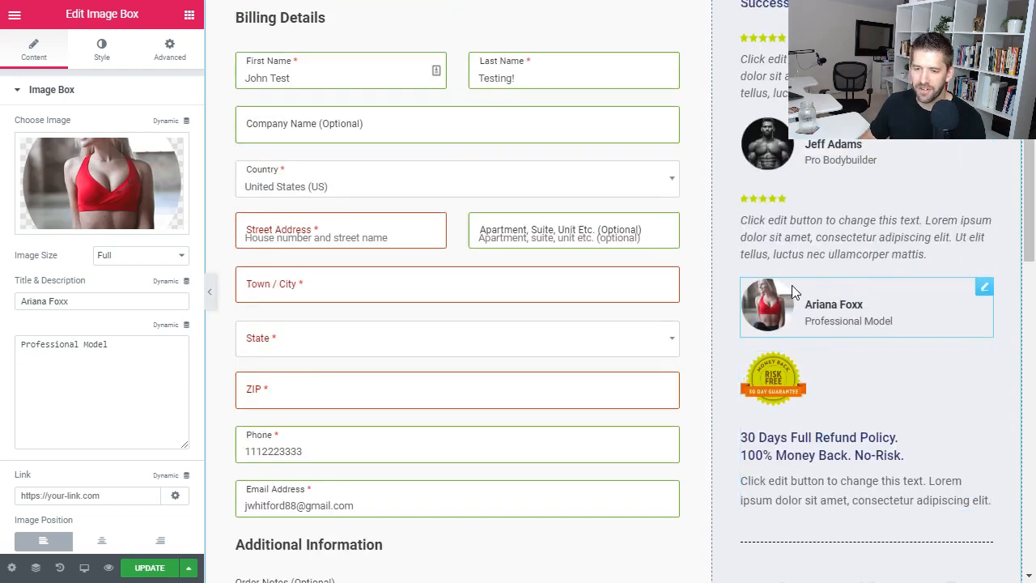
{"action": "scroll", "coordinate": [486, 238], "scroll_direction": "up", "scroll_amount": 2}
Select the checkout shortcode, accept the "Yes, I will take it!" companion worksheet offer, and check the order summary
{"action": "left_click", "coordinate": [555, 188]}
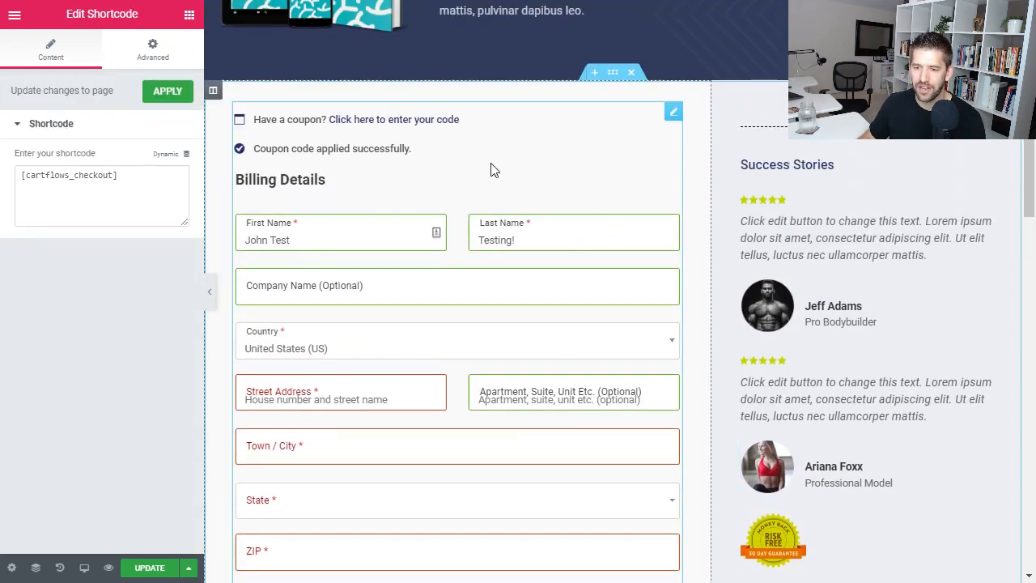
{"action": "scroll", "coordinate": [493, 170], "scroll_direction": "down", "scroll_amount": 8}
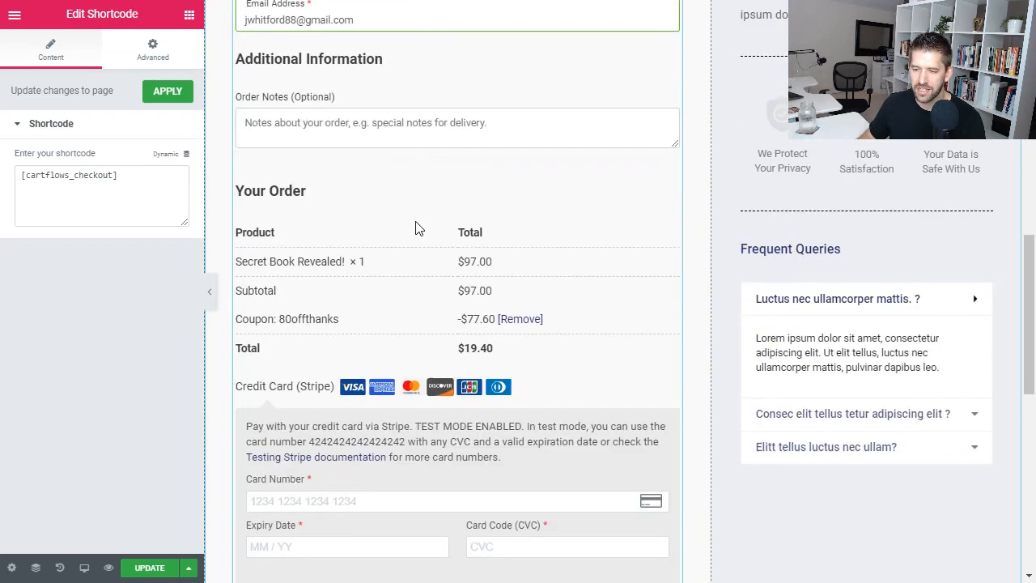
{"action": "scroll", "coordinate": [415, 229], "scroll_direction": "down", "scroll_amount": 5}
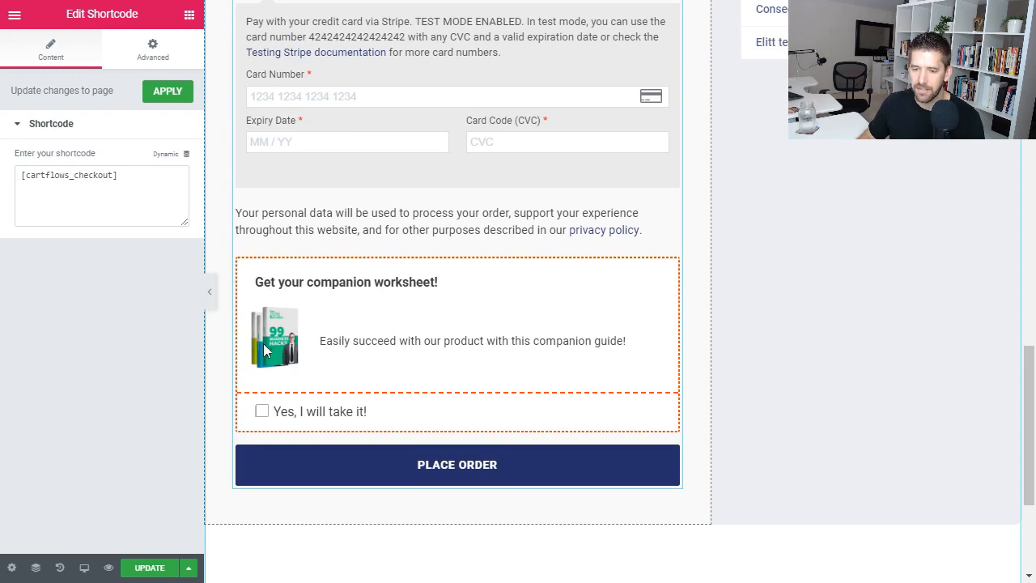
{"action": "left_click", "coordinate": [262, 412]}
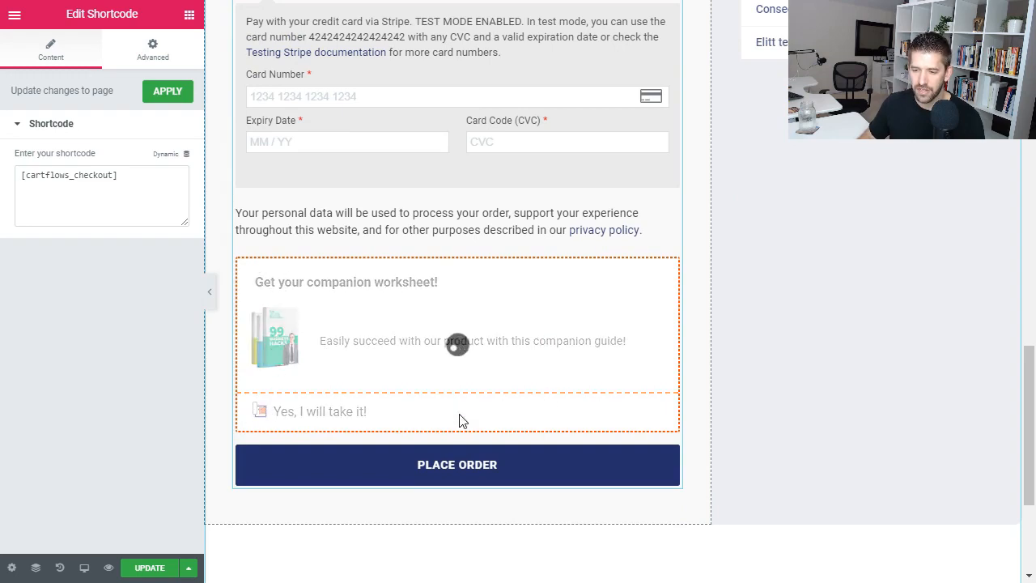
{"action": "scroll", "coordinate": [542, 398], "scroll_direction": "up", "scroll_amount": 4}
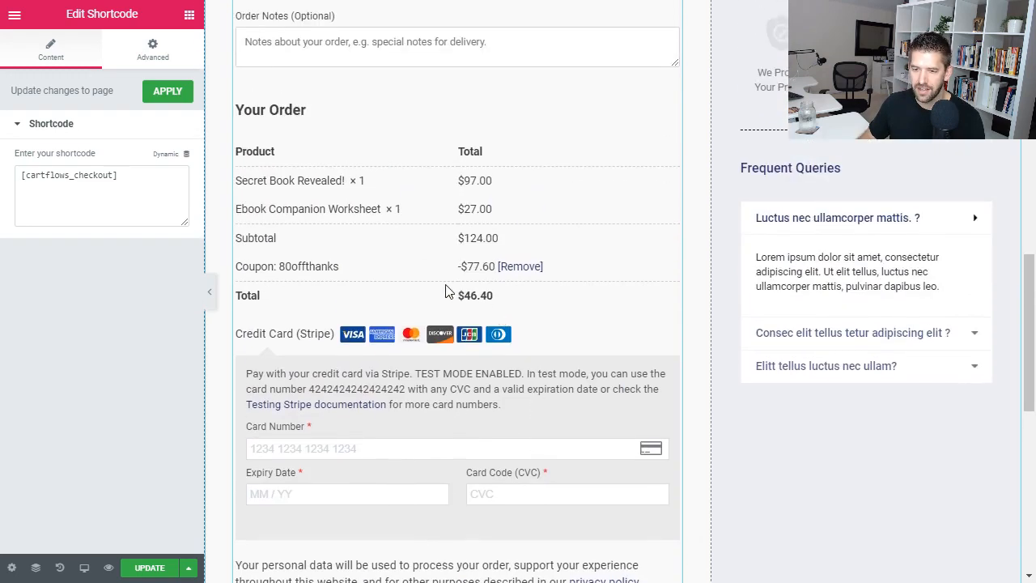
Deselect the companion worksheet offer above the order button and check the order summary again
{"action": "scroll", "coordinate": [435, 377], "scroll_direction": "down", "scroll_amount": 4}
{"action": "left_click", "coordinate": [261, 440]}
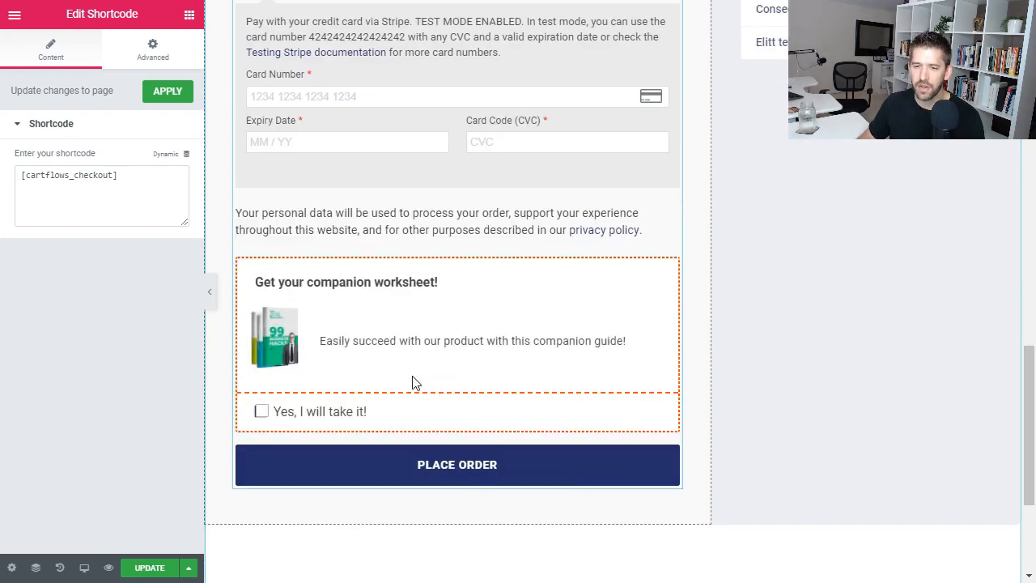
{"action": "scroll", "coordinate": [429, 397], "scroll_direction": "up", "scroll_amount": 3}
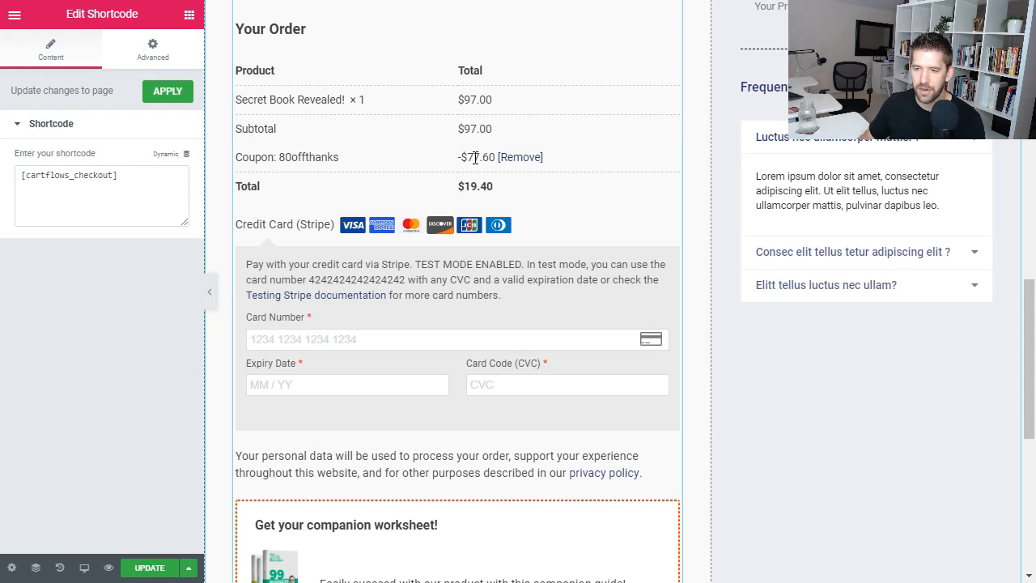
{"action": "scroll", "coordinate": [474, 191], "scroll_direction": "down", "scroll_amount": 4}
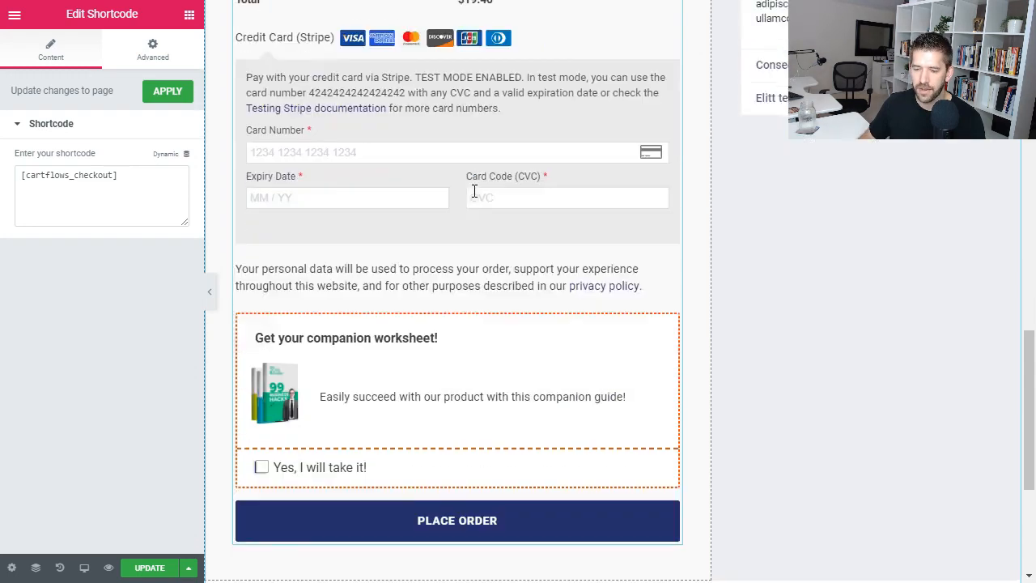
Accept the companion worksheet offer once more and compare the product lines and discount in the order summary
{"action": "left_click", "coordinate": [263, 330]}
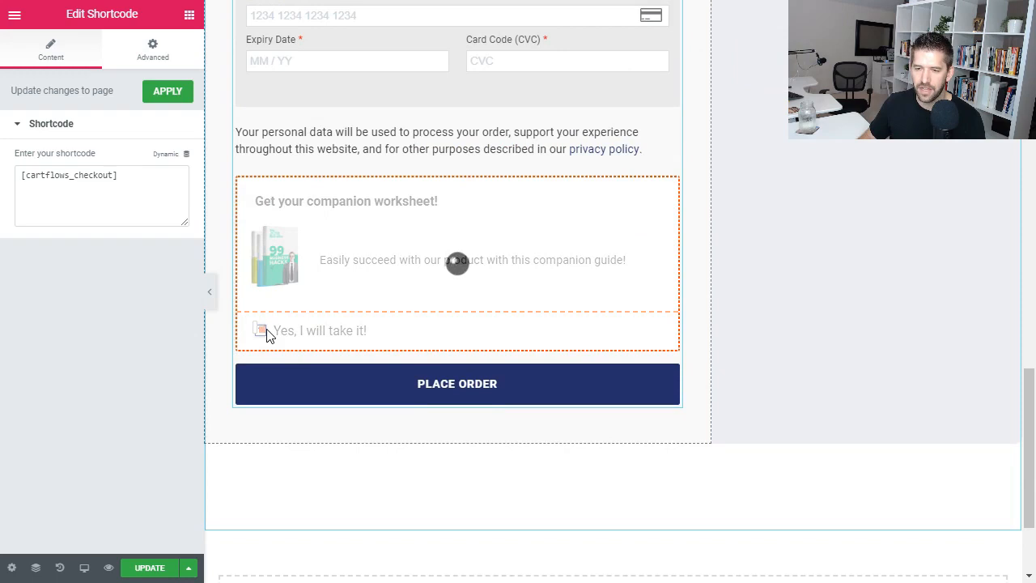
{"action": "scroll", "coordinate": [359, 304], "scroll_direction": "up", "scroll_amount": 2}
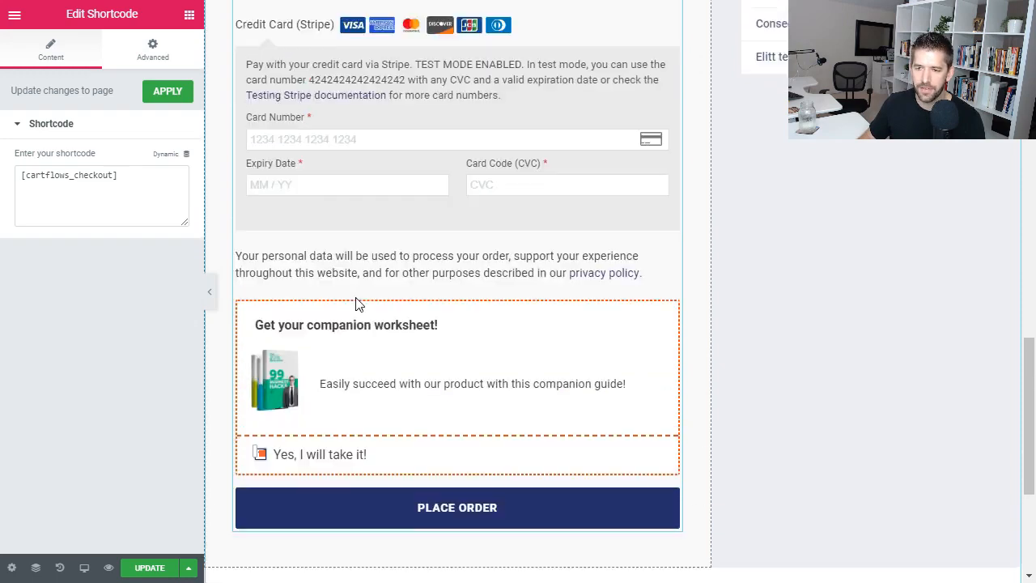
{"action": "scroll", "coordinate": [359, 303], "scroll_direction": "up", "scroll_amount": 4}
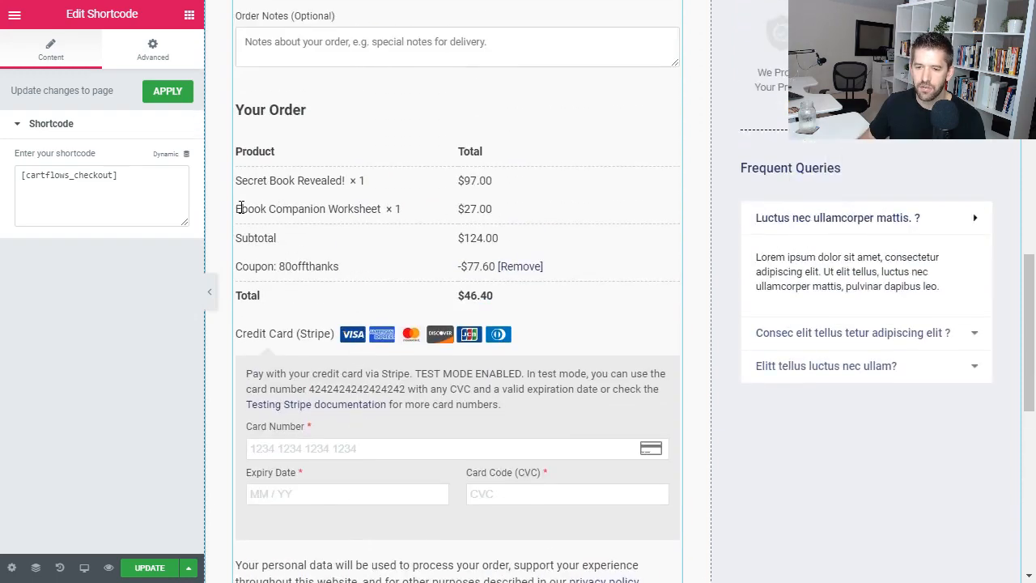
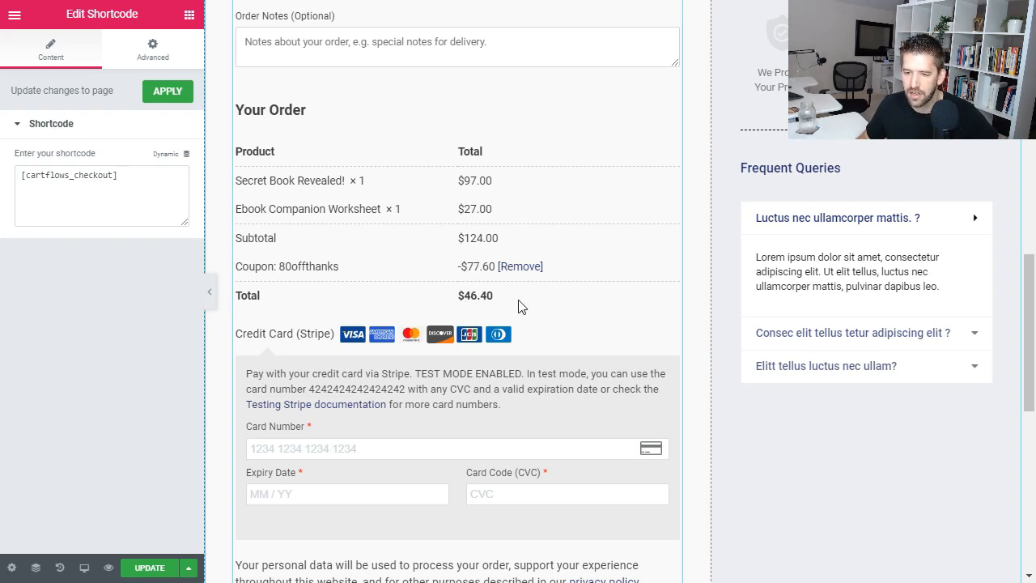
{"action": "scroll", "coordinate": [517, 306], "scroll_direction": "down", "scroll_amount": 5}
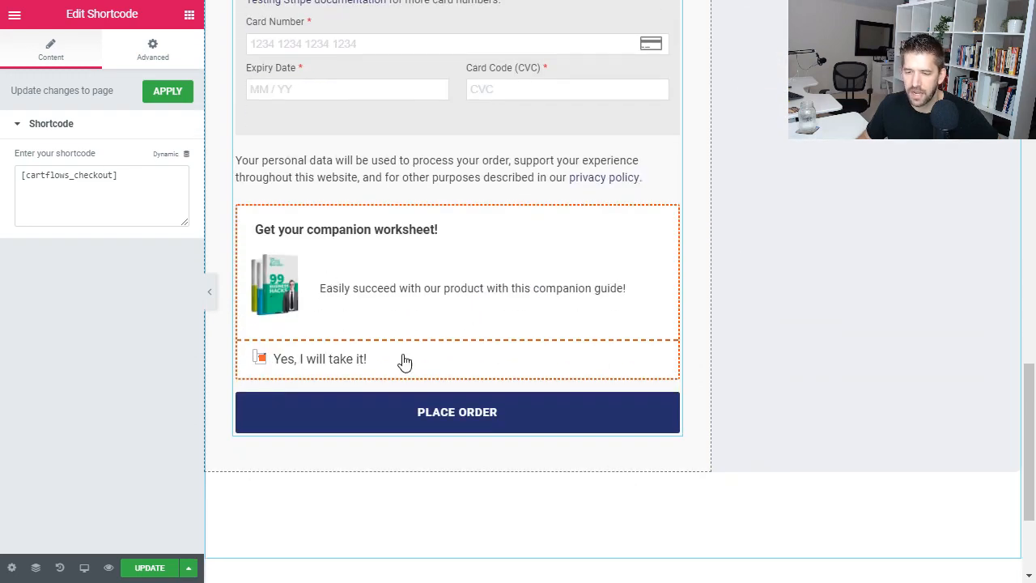
Save the changes to the checkout page and look over the checkout form
{"action": "scroll", "coordinate": [409, 348], "scroll_direction": "up", "scroll_amount": 3}
{"action": "left_click", "coordinate": [154, 567]}
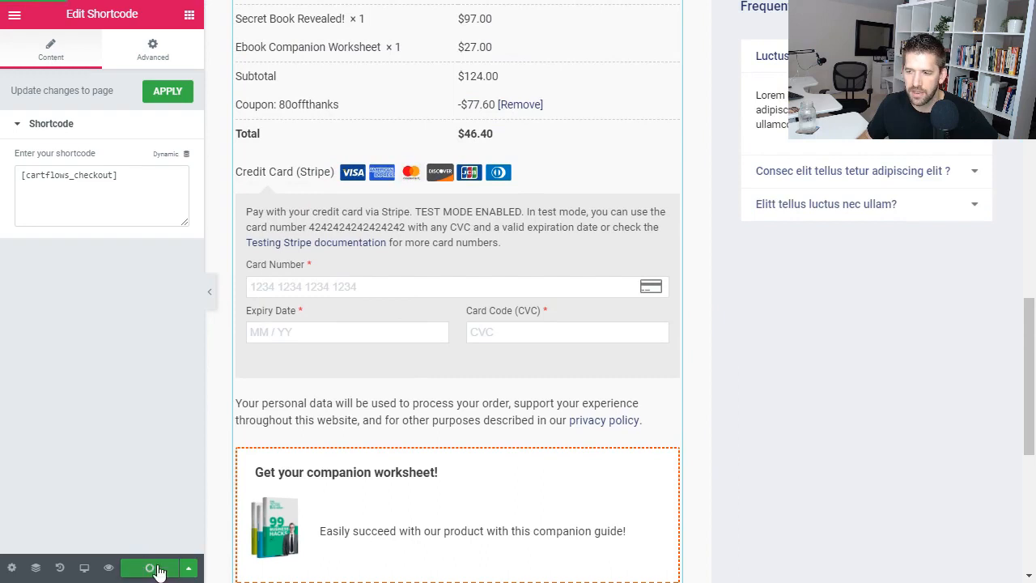
{"action": "scroll", "coordinate": [502, 481], "scroll_direction": "up", "scroll_amount": 12}
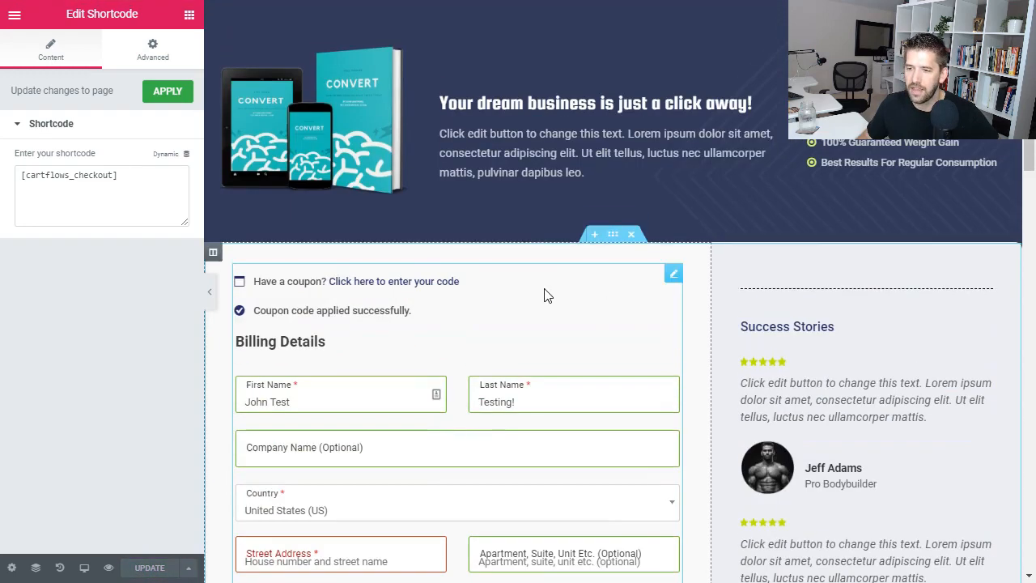
{"action": "scroll", "coordinate": [373, 308], "scroll_direction": "down", "scroll_amount": 2}
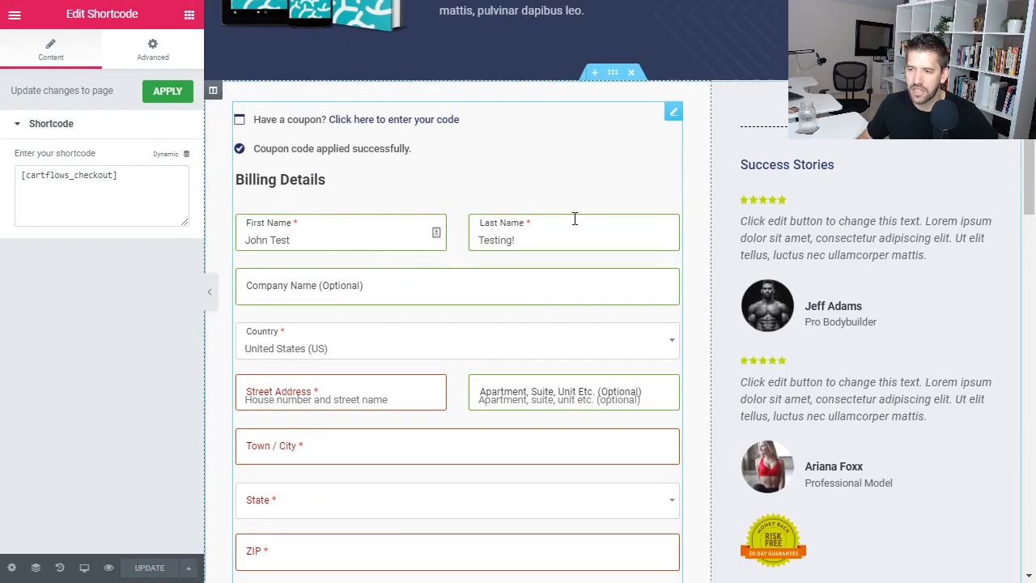
{"action": "left_click_drag", "start_coordinate": [607, 78], "coordinate": [477, 355]}
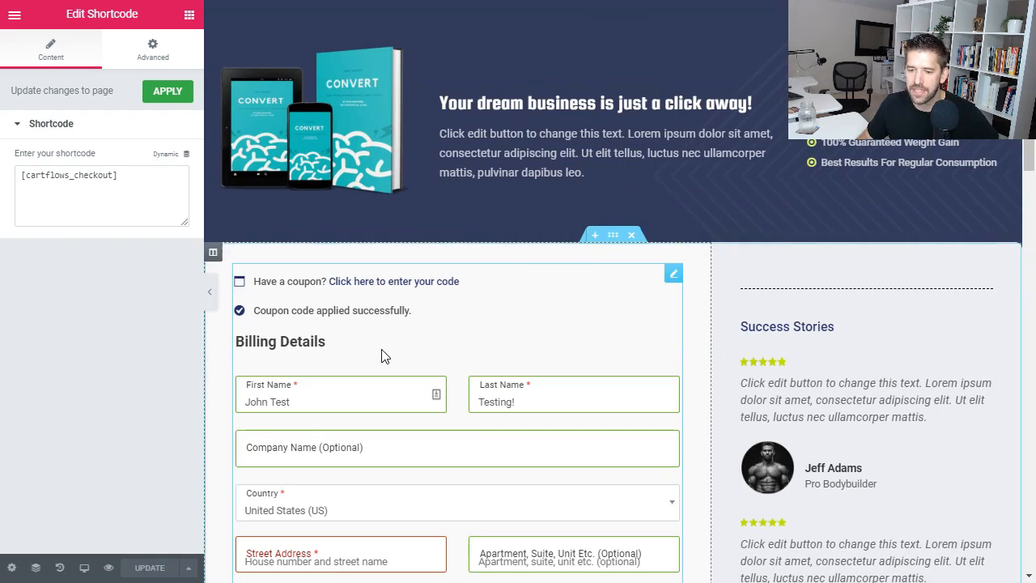
{"action": "scroll", "coordinate": [372, 299], "scroll_direction": "down", "scroll_amount": 8}
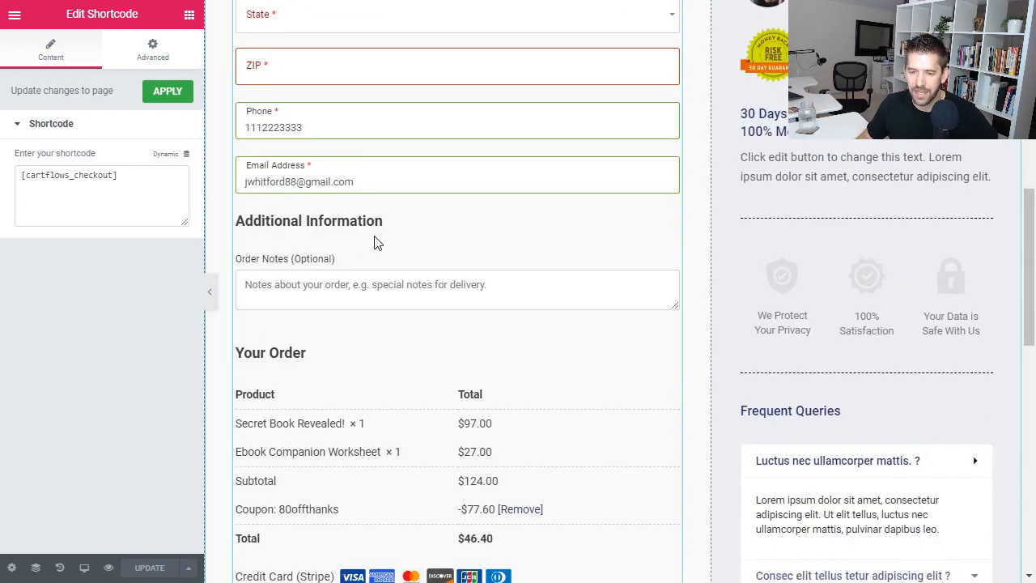
Exit the Elementor editor to the WordPress dashboard and review the checkout step's Order Bump settings, including its discount
{"action": "left_click", "coordinate": [15, 14]}
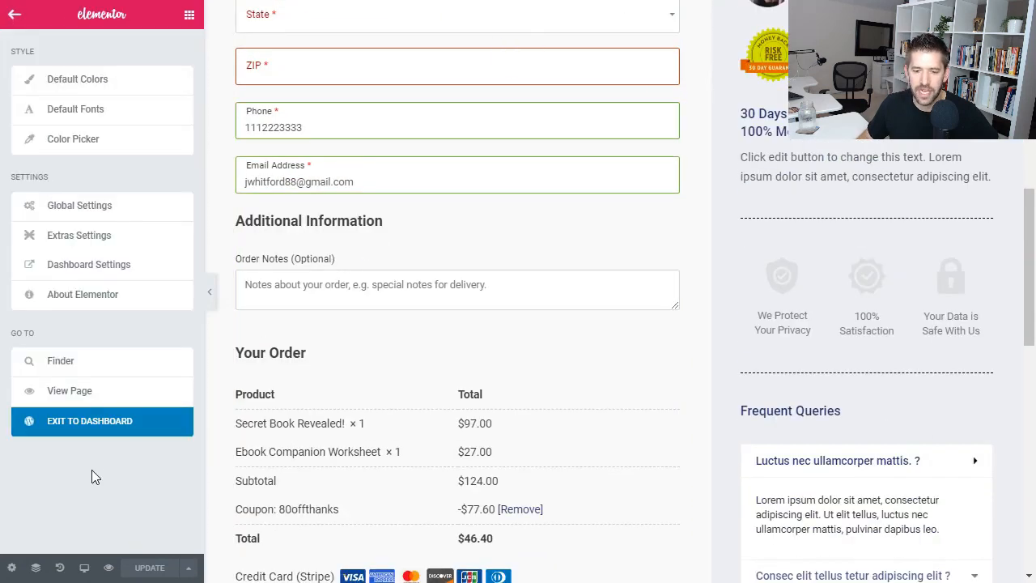
{"action": "left_click", "coordinate": [89, 433]}
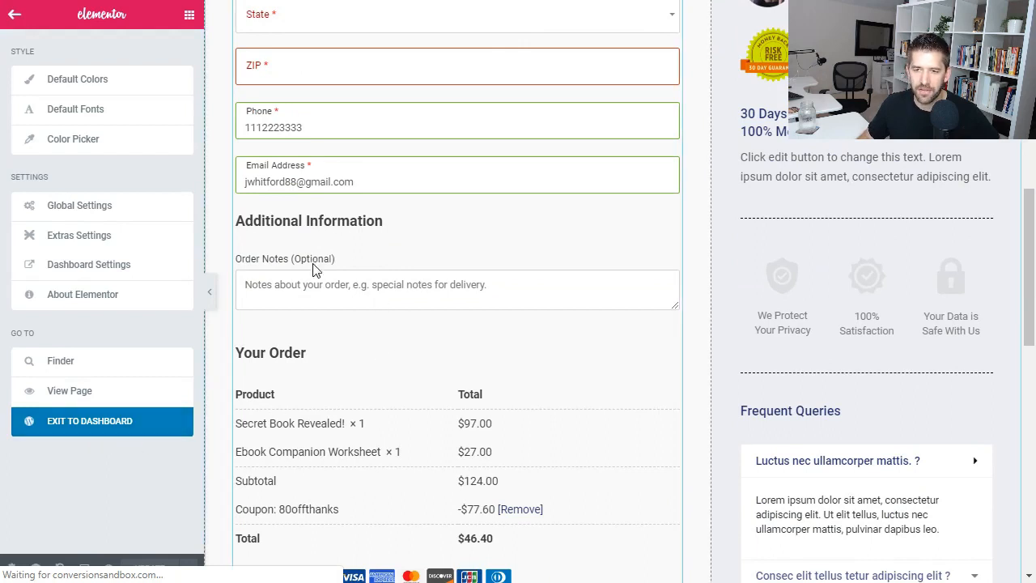
{"action": "scroll", "coordinate": [527, 308], "scroll_direction": "down", "scroll_amount": 5}
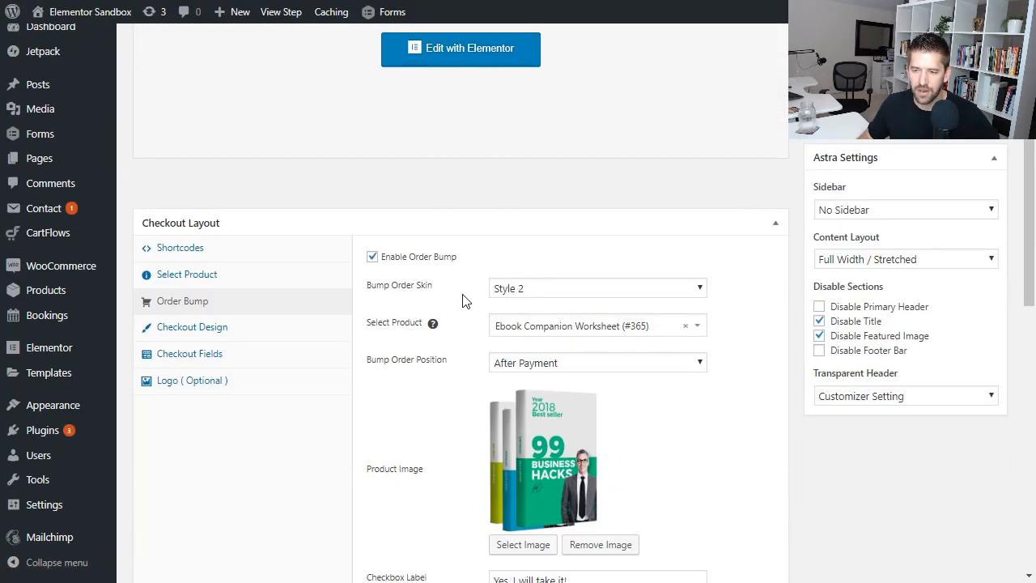
{"action": "scroll", "coordinate": [438, 306], "scroll_direction": "down", "scroll_amount": 5}
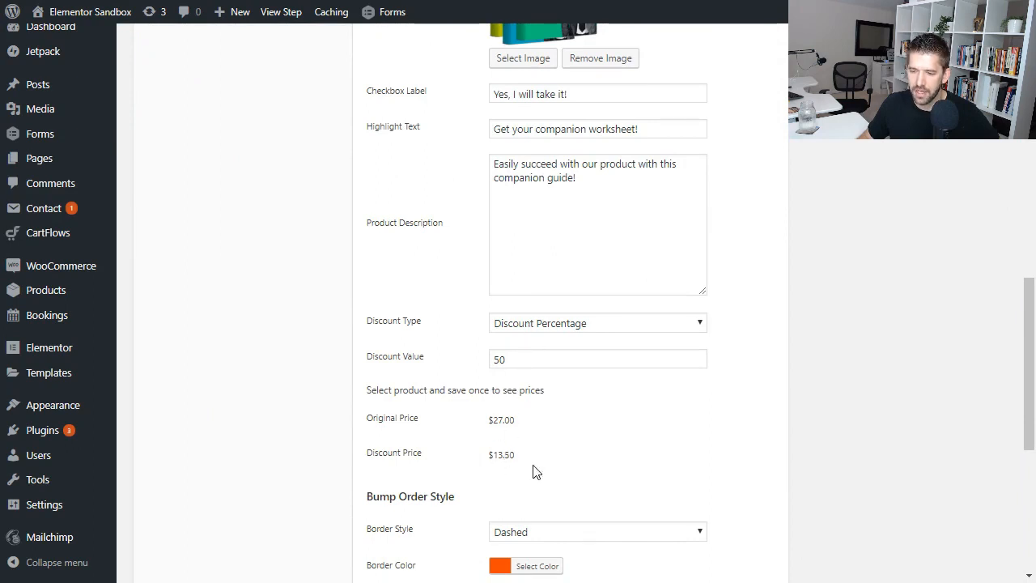
{"action": "scroll", "coordinate": [534, 472], "scroll_direction": "down", "scroll_amount": 3}
{"action": "scroll", "coordinate": [630, 437], "scroll_direction": "up", "scroll_amount": 10}
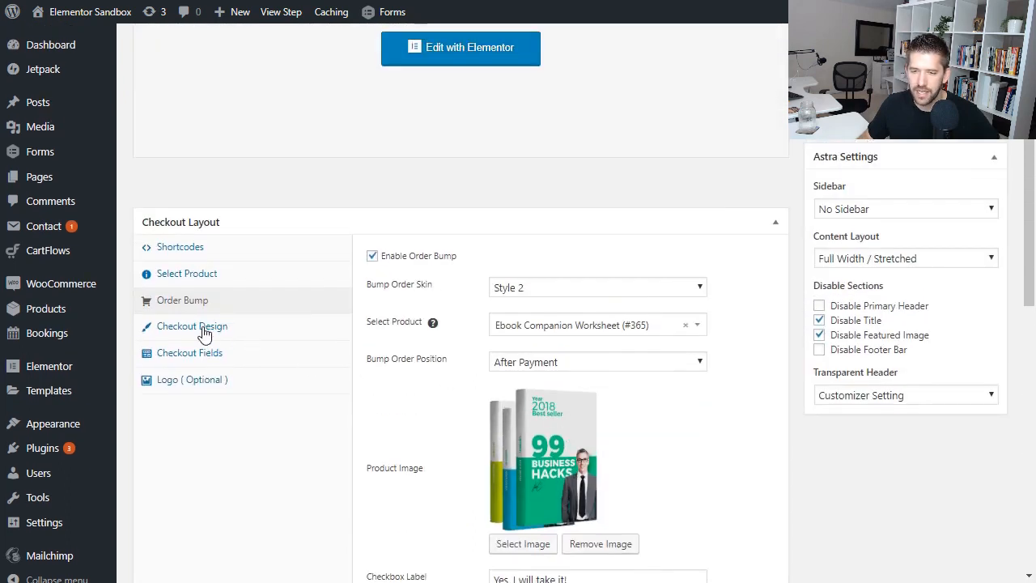
Review the Checkout Design options for headings, input fields and buttons, and display and select the Checkout Page shortcode
{"action": "left_click", "coordinate": [188, 331]}
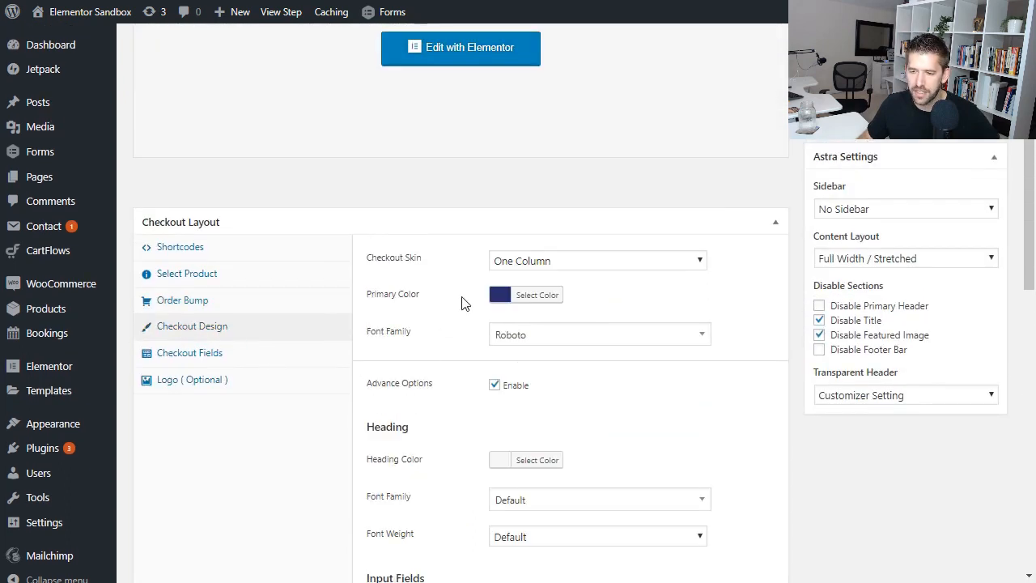
{"action": "scroll", "coordinate": [526, 239], "scroll_direction": "down", "scroll_amount": 3}
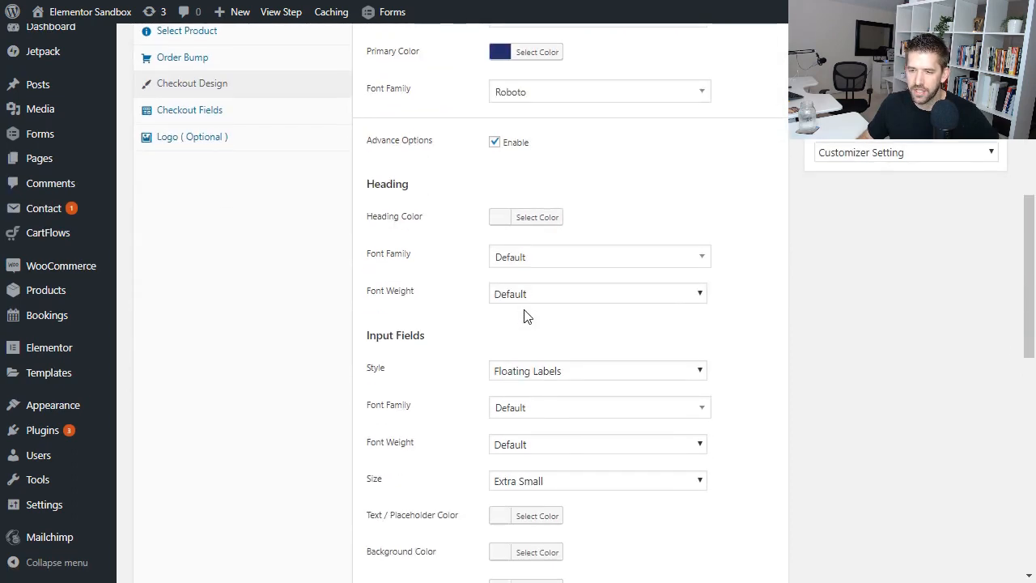
{"action": "scroll", "coordinate": [502, 313], "scroll_direction": "down", "scroll_amount": 4}
{"action": "scroll", "coordinate": [453, 324], "scroll_direction": "down", "scroll_amount": 2}
{"action": "scroll", "coordinate": [445, 320], "scroll_direction": "up", "scroll_amount": 6}
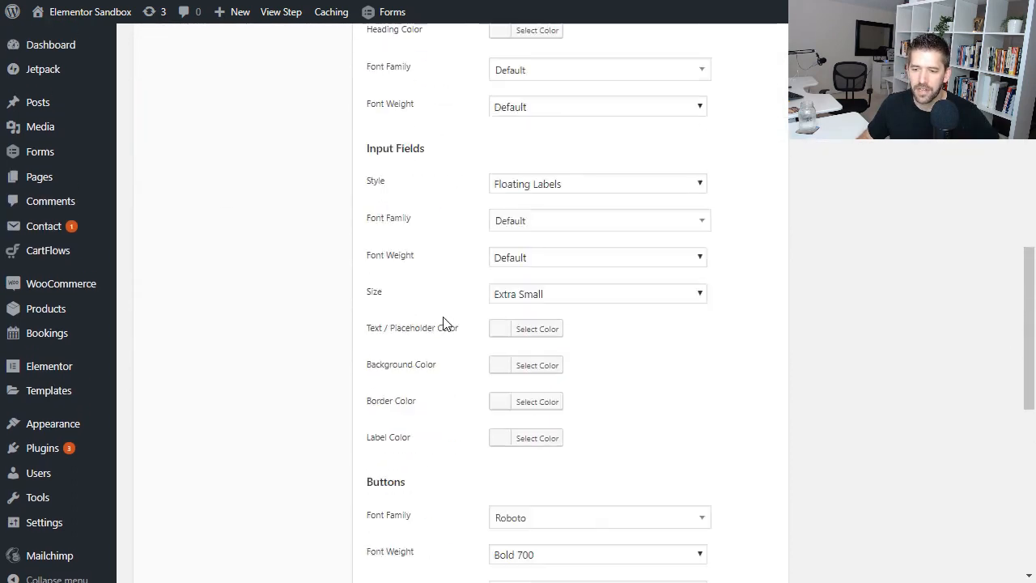
{"action": "scroll", "coordinate": [444, 324], "scroll_direction": "up", "scroll_amount": 3}
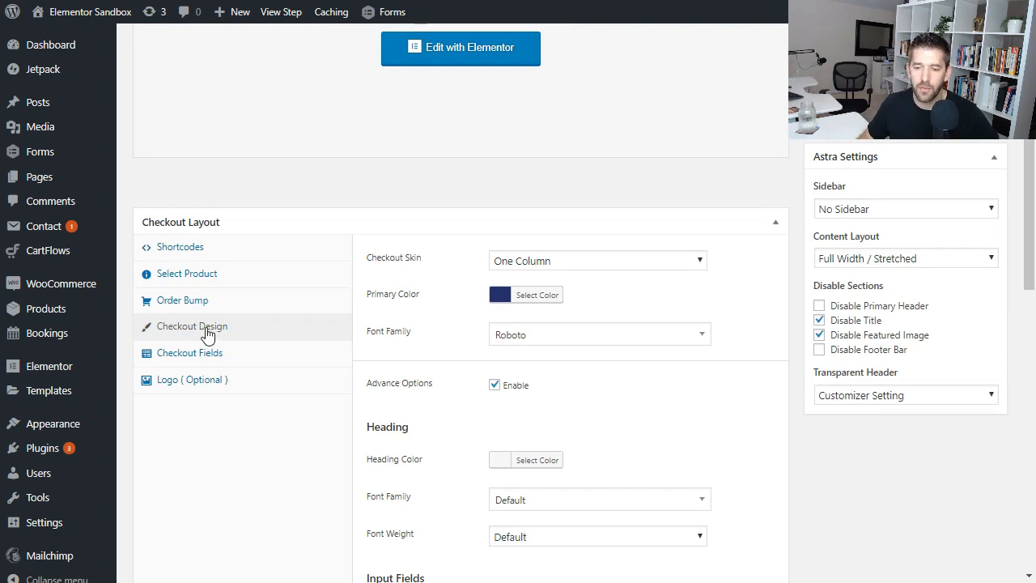
{"action": "left_click", "coordinate": [180, 251]}
{"action": "left_click", "coordinate": [611, 278]}
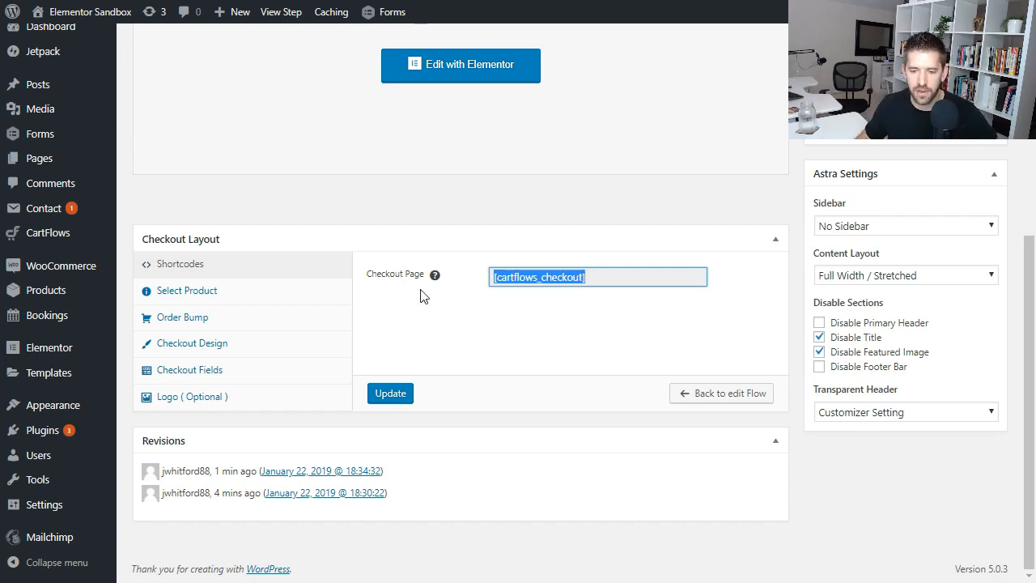
Enable the Custom Field Editor in the Checkout Fields settings and view the billing and shipping field options
{"action": "left_click", "coordinate": [193, 375]}
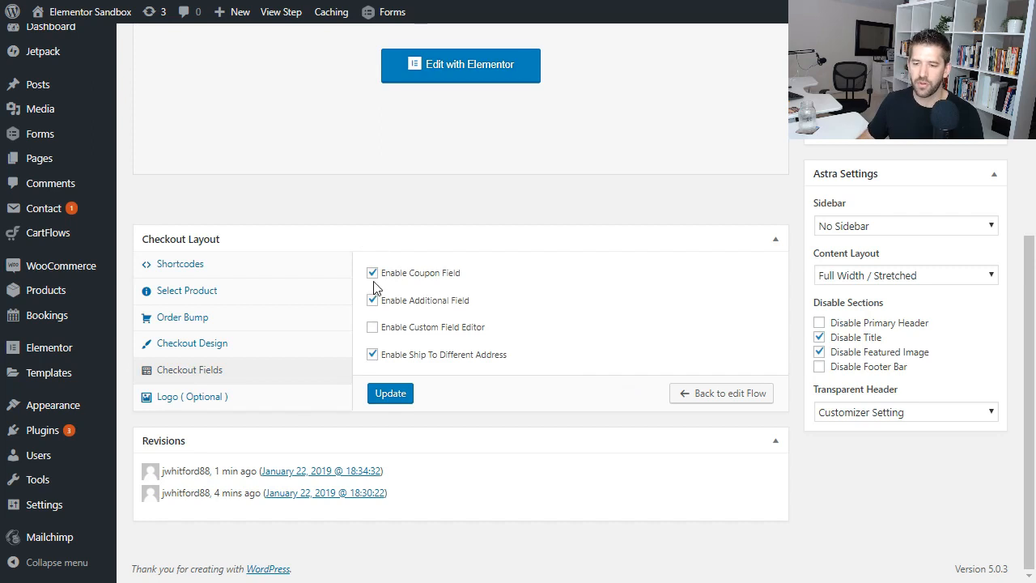
{"action": "left_click", "coordinate": [377, 331]}
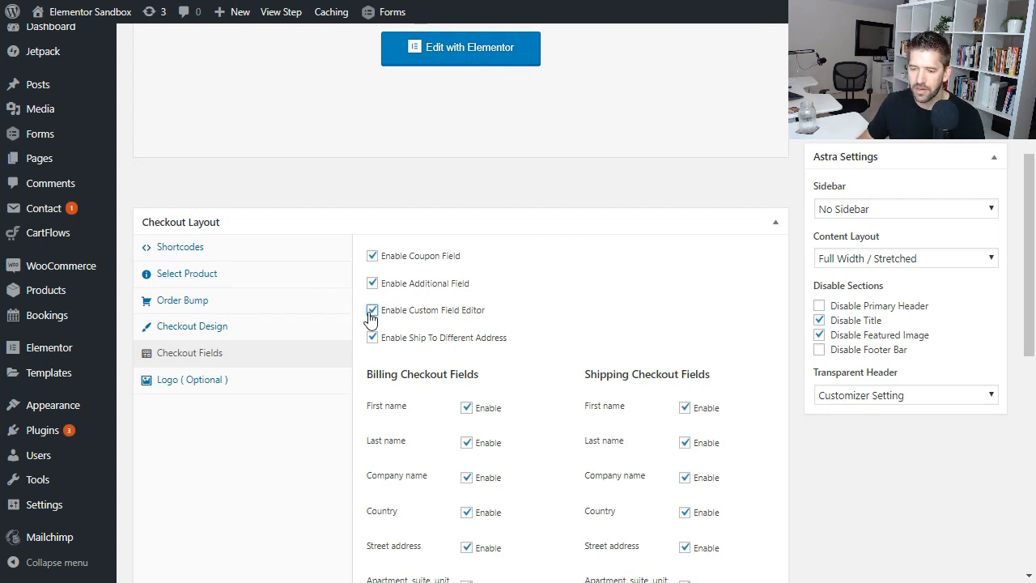
{"action": "scroll", "coordinate": [572, 335], "scroll_direction": "down", "scroll_amount": 2}
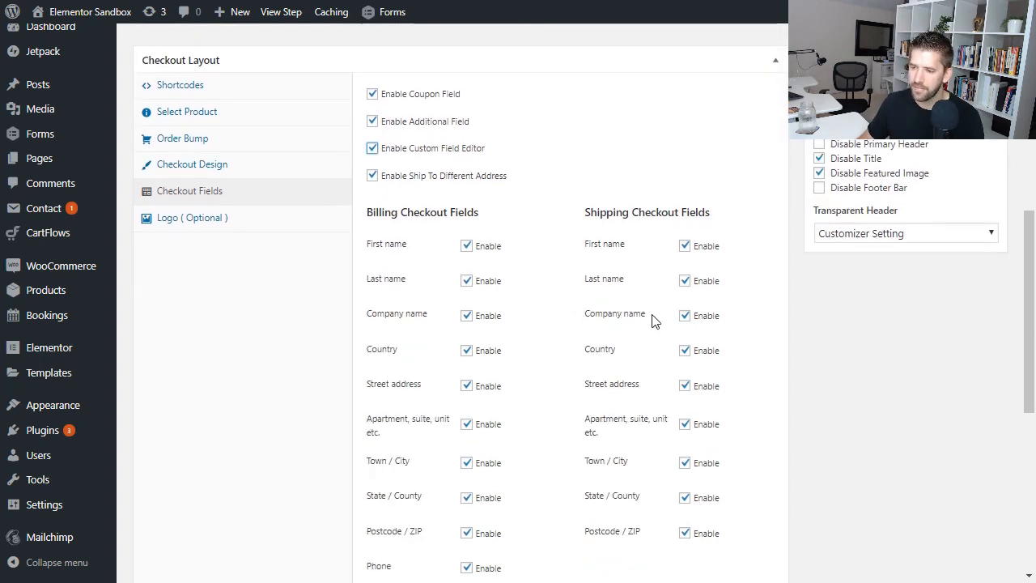
Disable Ship To Different Address and all nine Shipping Checkout Fields, from First name to Postcode / ZIP
{"action": "left_click", "coordinate": [370, 177]}
{"action": "left_click", "coordinate": [686, 246]}
{"action": "left_click", "coordinate": [686, 281]}
{"action": "left_click", "coordinate": [685, 316]}
{"action": "left_click", "coordinate": [685, 351]}
{"action": "left_click", "coordinate": [685, 386]}
{"action": "left_click", "coordinate": [686, 424]}
{"action": "left_click", "coordinate": [685, 463]}
{"action": "left_click", "coordinate": [686, 498]}
{"action": "left_click", "coordinate": [685, 532]}
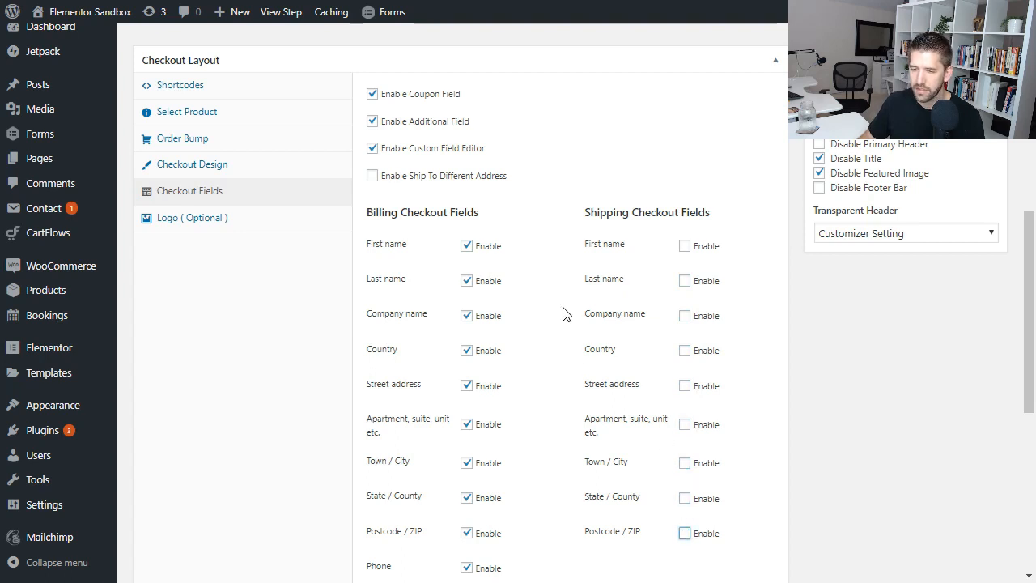
Disable all Billing Checkout Fields from Company name through Phone, keeping First name, Last name and Email address enabled
{"action": "scroll", "coordinate": [564, 314], "scroll_direction": "down", "scroll_amount": 1}
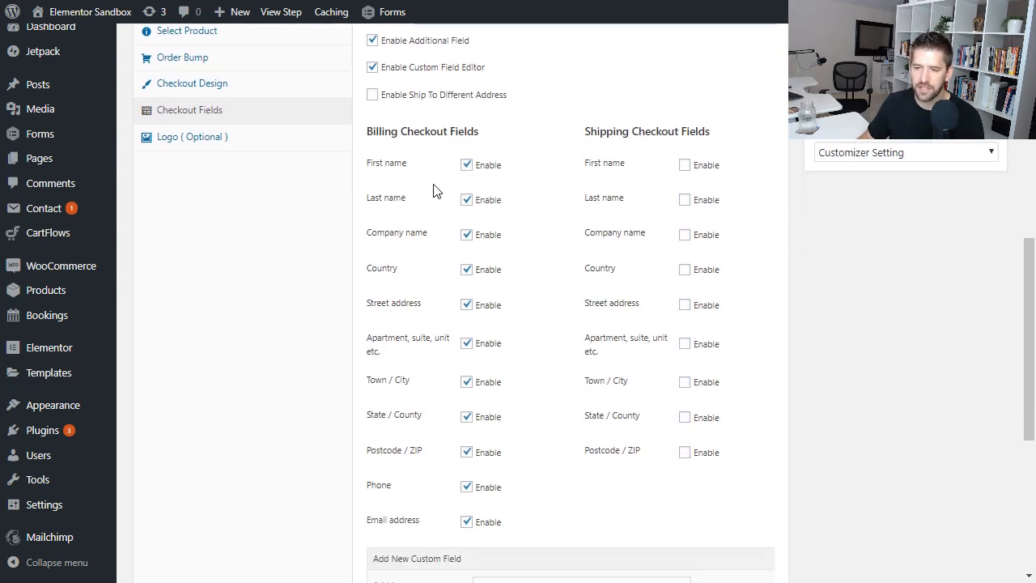
{"action": "left_click", "coordinate": [466, 234]}
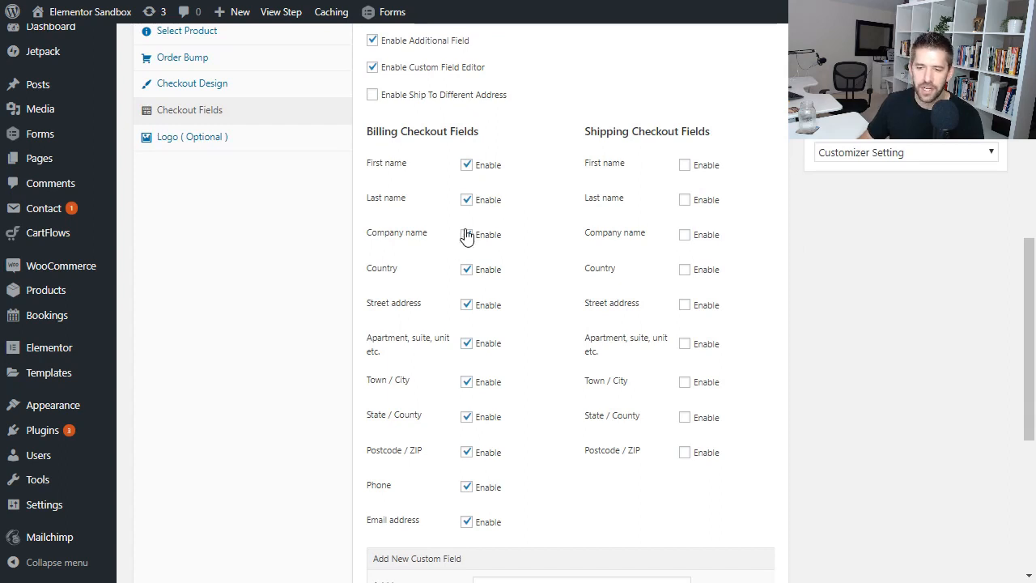
{"action": "left_click", "coordinate": [466, 237]}
{"action": "left_click", "coordinate": [467, 271]}
{"action": "left_click", "coordinate": [467, 306]}
{"action": "left_click", "coordinate": [467, 345]}
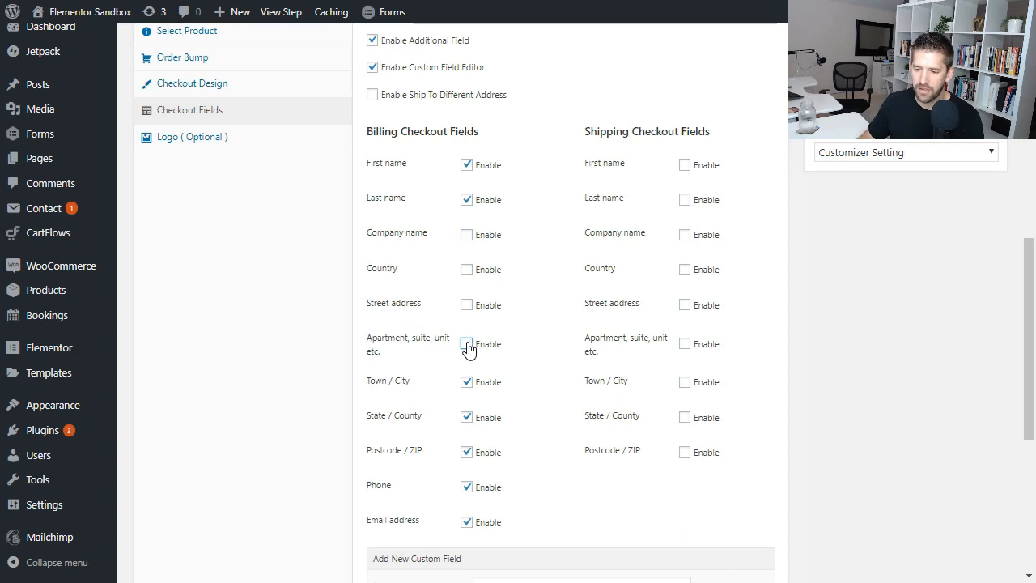
{"action": "left_click", "coordinate": [466, 381]}
{"action": "left_click", "coordinate": [468, 418]}
{"action": "left_click", "coordinate": [467, 453]}
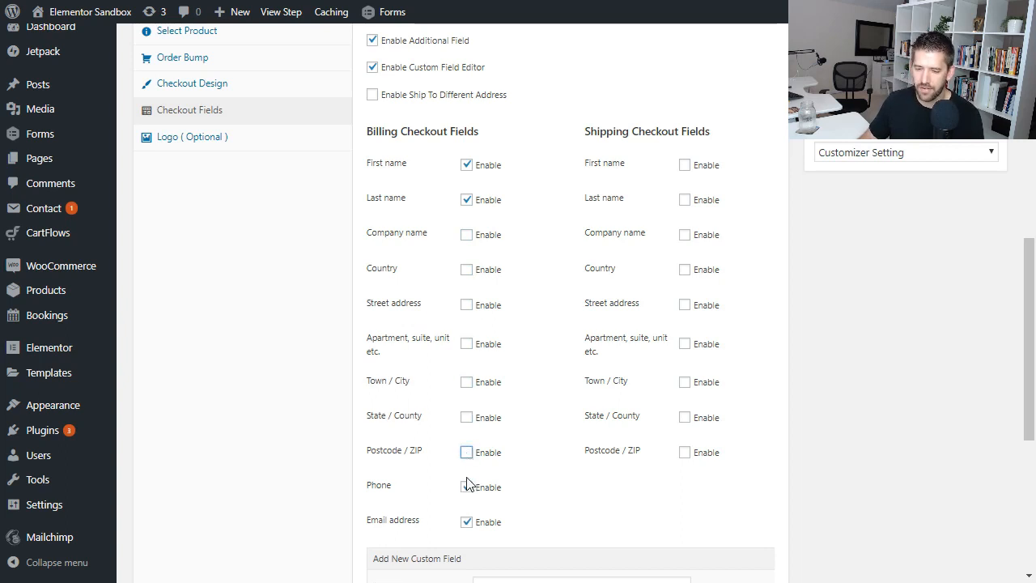
{"action": "left_click", "coordinate": [466, 487]}
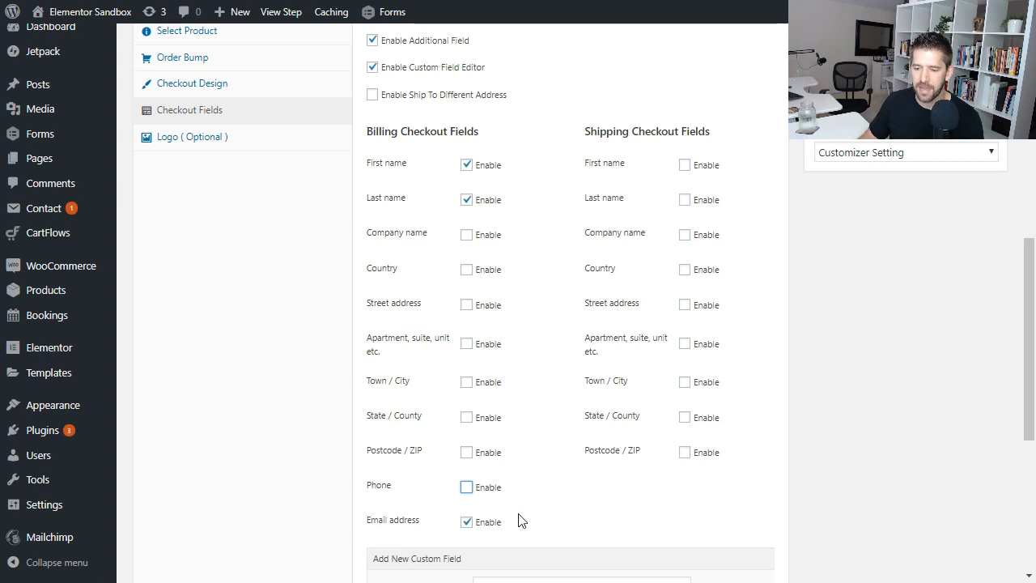
{"action": "scroll", "coordinate": [526, 494], "scroll_direction": "down", "scroll_amount": 3}
{"action": "scroll", "coordinate": [497, 321], "scroll_direction": "up", "scroll_amount": 6}
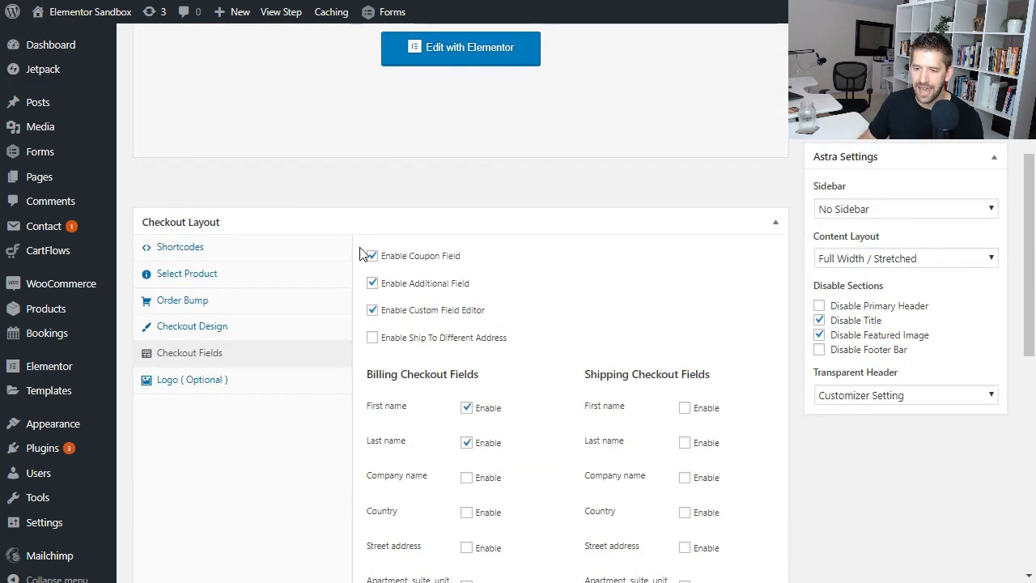
{"action": "left_click", "coordinate": [374, 285]}
{"action": "scroll", "coordinate": [628, 305], "scroll_direction": "down", "scroll_amount": 5}
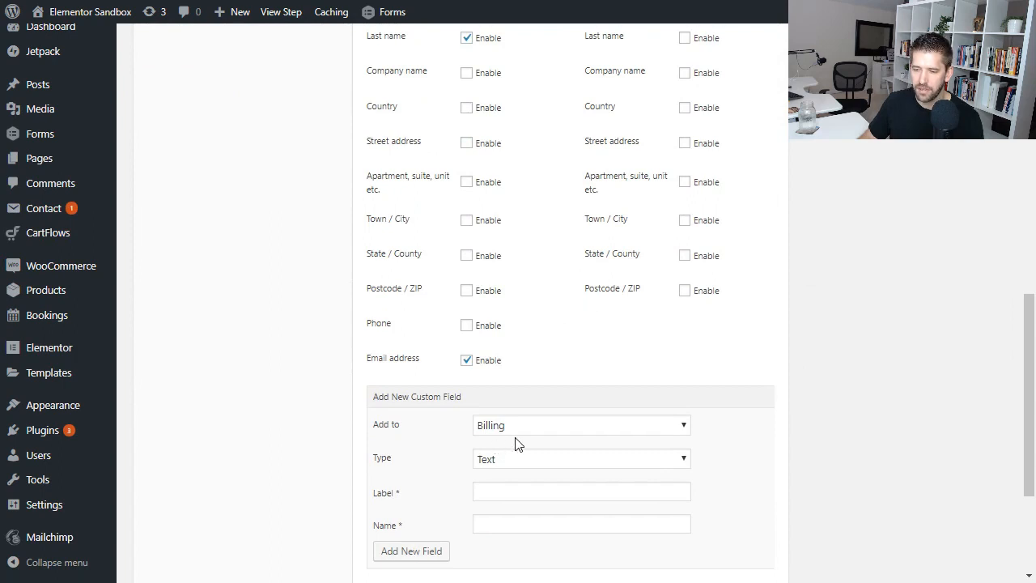
{"action": "scroll", "coordinate": [518, 445], "scroll_direction": "up", "scroll_amount": 5}
{"action": "left_click", "coordinate": [372, 281]}
Configure the new custom field to be added to Billing with the type Select
{"action": "scroll", "coordinate": [536, 310], "scroll_direction": "down", "scroll_amount": 7}
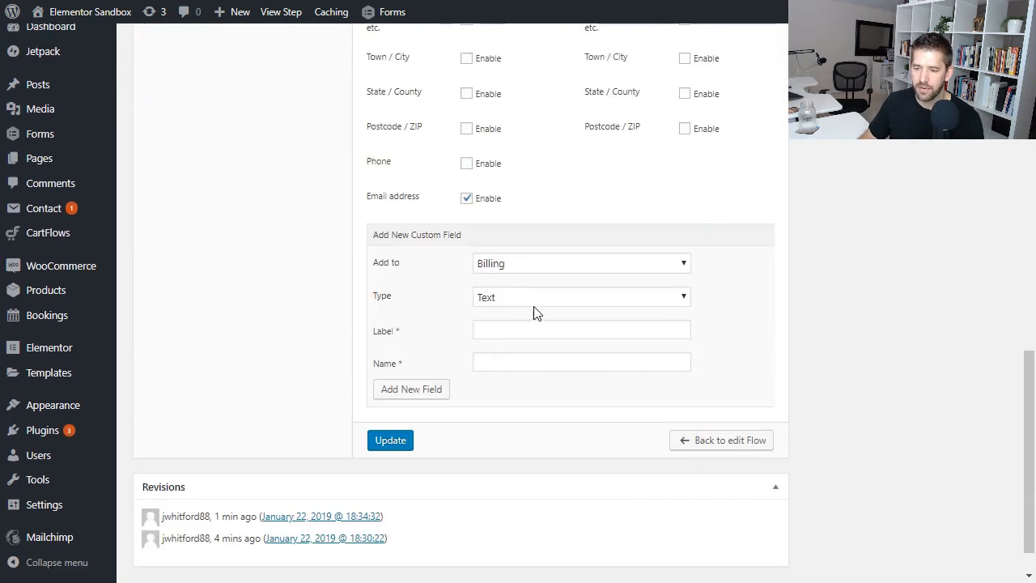
{"action": "left_click", "coordinate": [518, 269]}
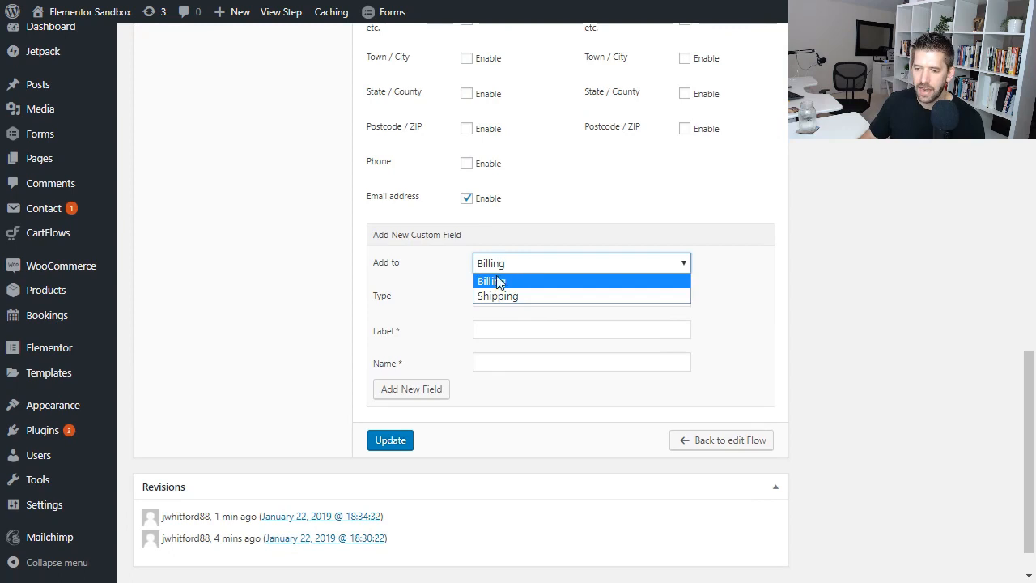
{"action": "left_click", "coordinate": [495, 281]}
{"action": "left_click", "coordinate": [516, 297]}
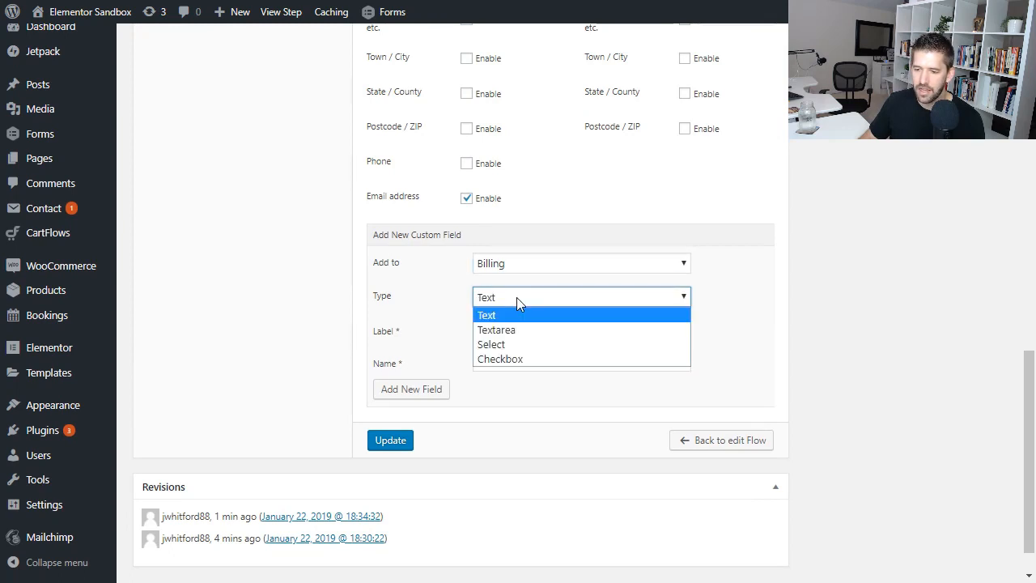
{"action": "left_click", "coordinate": [506, 347]}
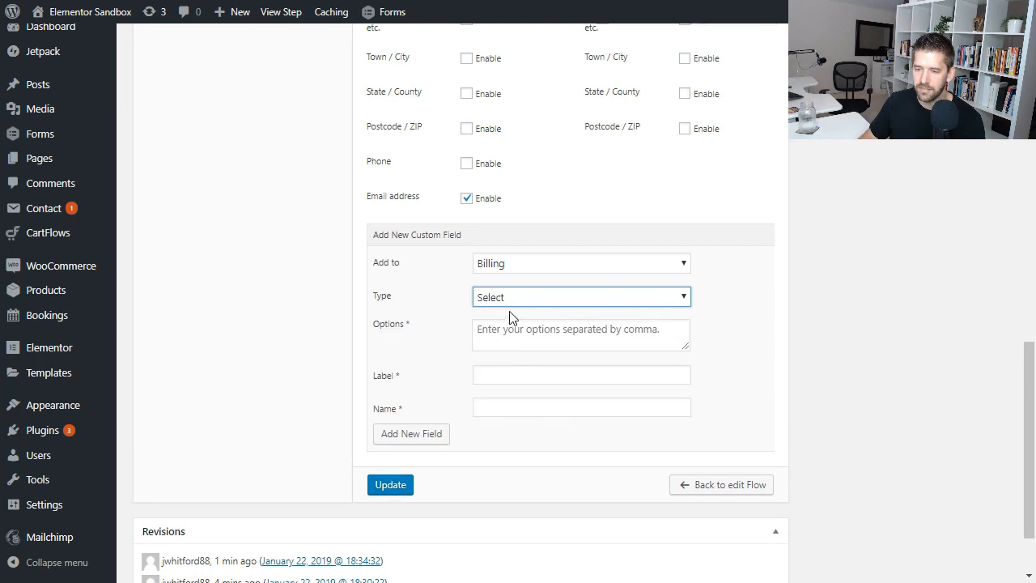
Give the custom field the options "Beginner, Advanced" and the label "Select your skill level"
{"action": "left_click", "coordinate": [504, 335]}
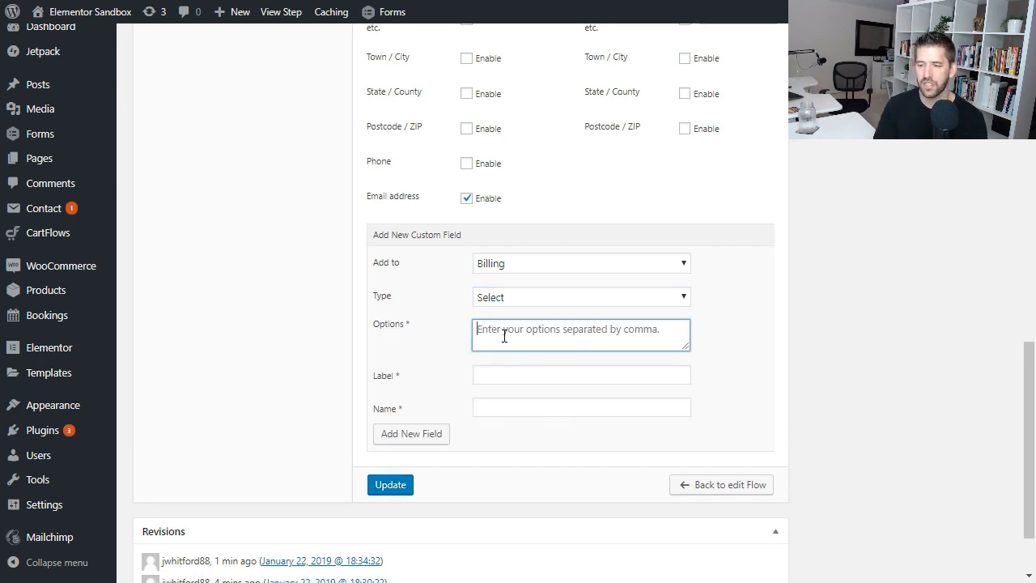
{"action": "type", "text": "Begin"}
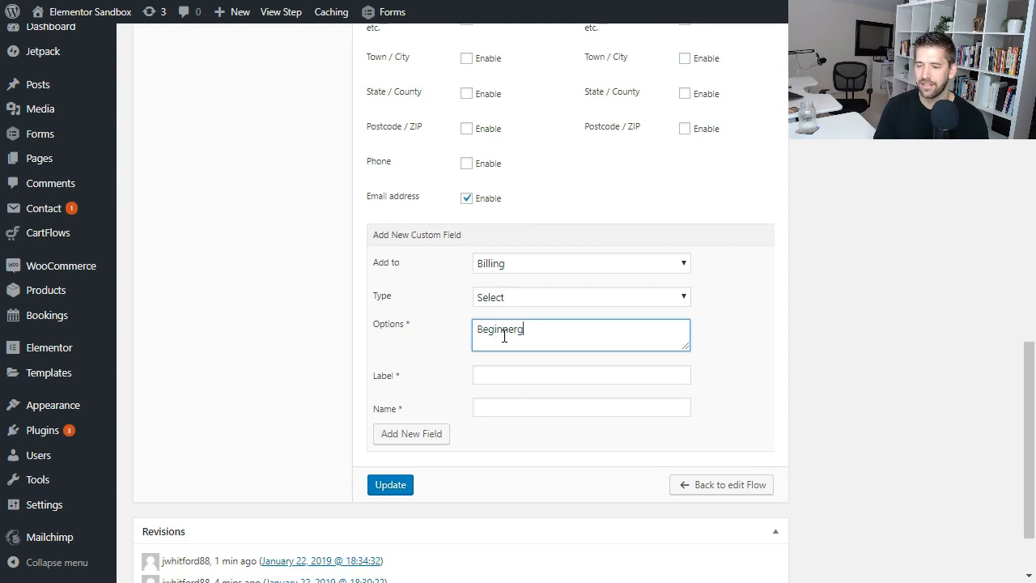
{"action": "type", "text": "ner, Advanced"}
{"action": "key", "text": "Tab"}
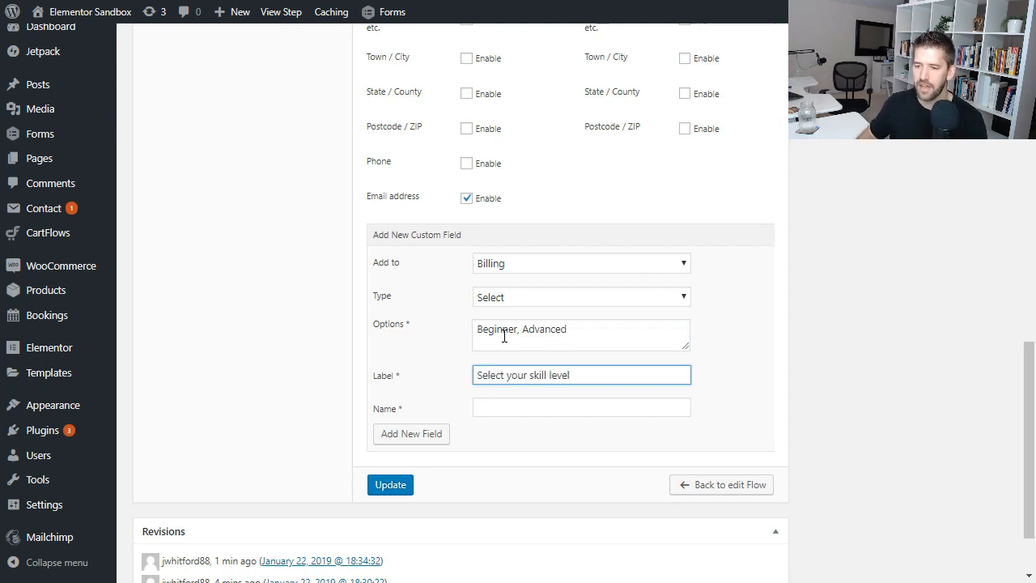
Name the custom field "Skill" and add it to the billing checkout fields
{"action": "scroll", "coordinate": [505, 336], "scroll_direction": "up", "scroll_amount": 5}
{"action": "scroll", "coordinate": [491, 308], "scroll_direction": "down", "scroll_amount": 4}
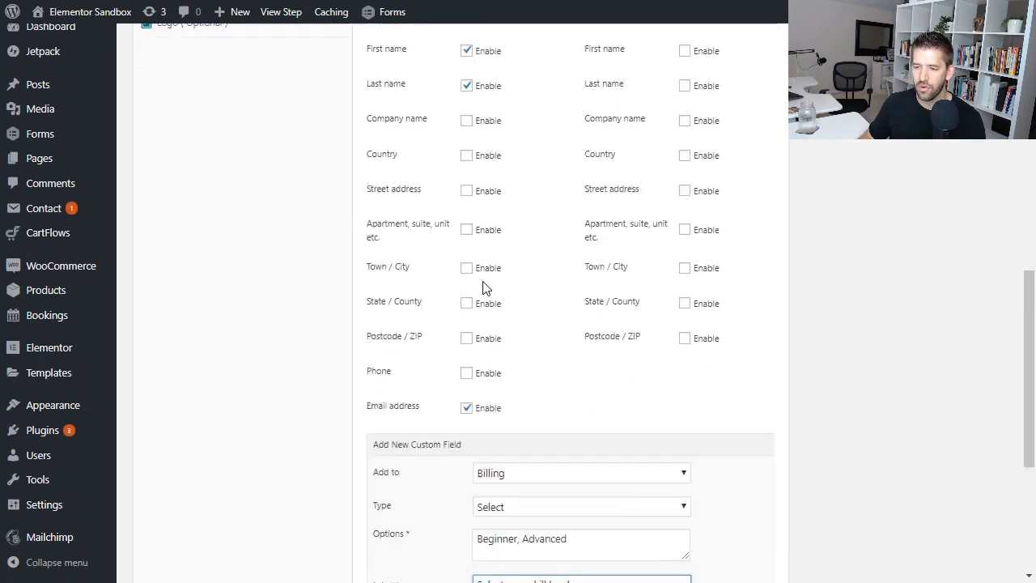
{"action": "left_click", "coordinate": [551, 484]}
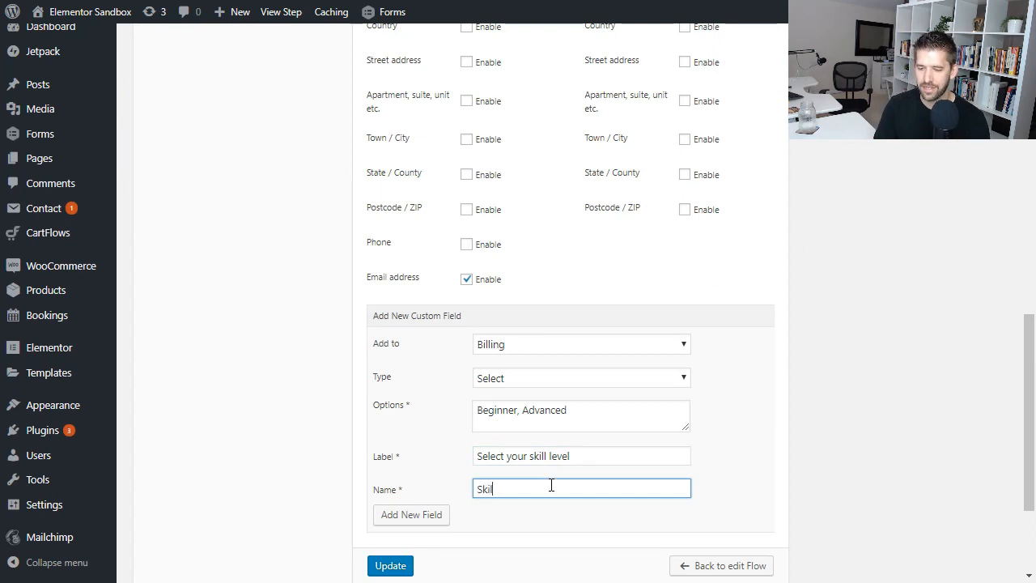
{"action": "left_click", "coordinate": [416, 518]}
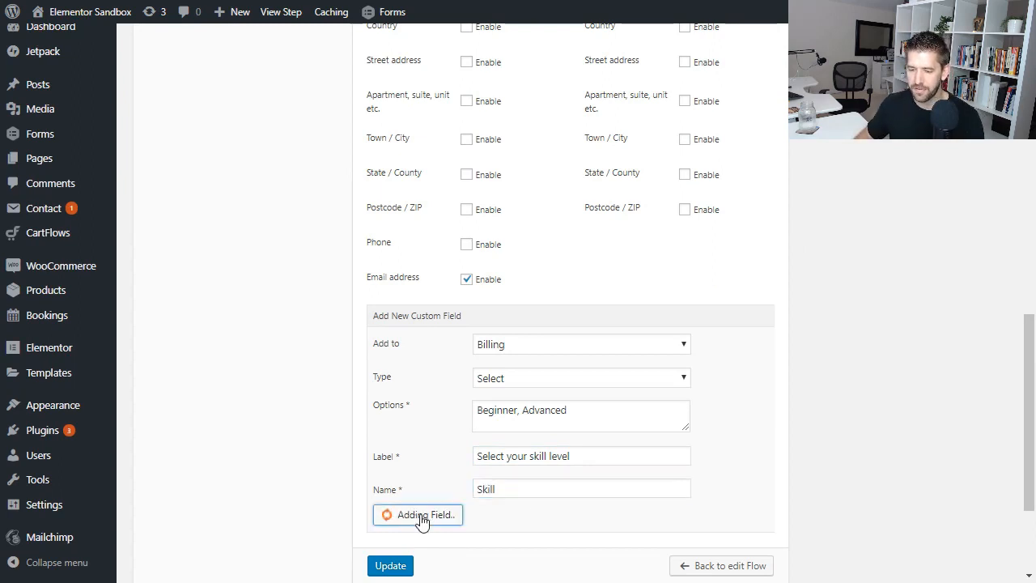
{"action": "scroll", "coordinate": [711, 379], "scroll_direction": "down", "scroll_amount": 3}
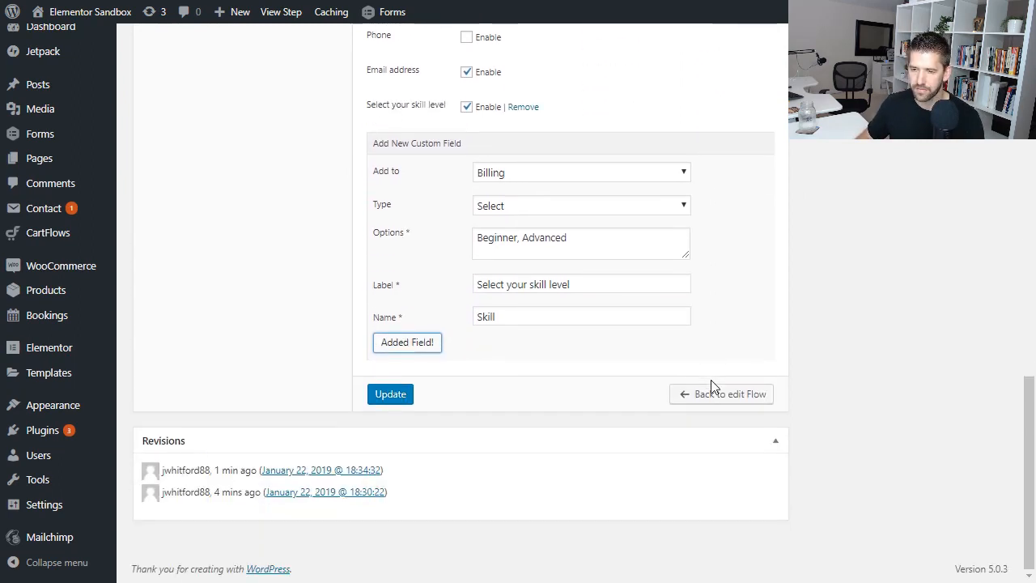
{"action": "scroll", "coordinate": [596, 307], "scroll_direction": "up", "scroll_amount": 1}
{"action": "scroll", "coordinate": [479, 216], "scroll_direction": "up", "scroll_amount": 2}
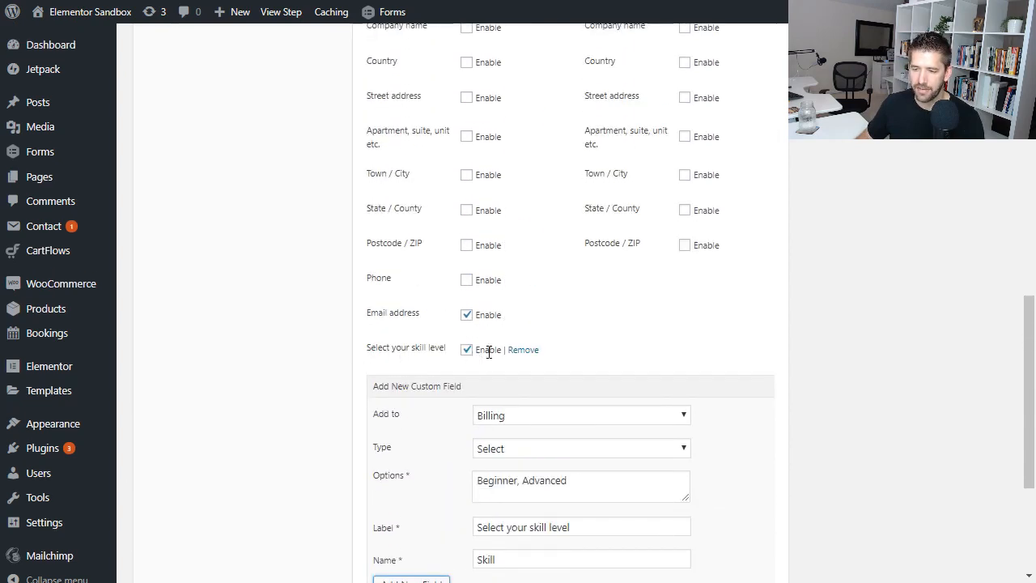
Update the checkout step and open its live checkout page separately
{"action": "scroll", "coordinate": [712, 371], "scroll_direction": "down", "scroll_amount": 3}
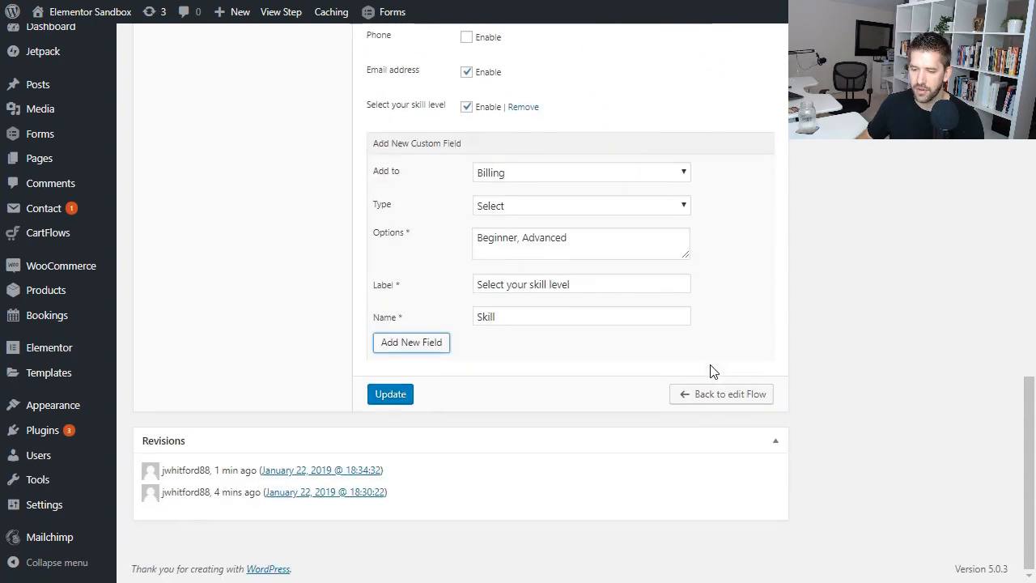
{"action": "left_click", "coordinate": [395, 395]}
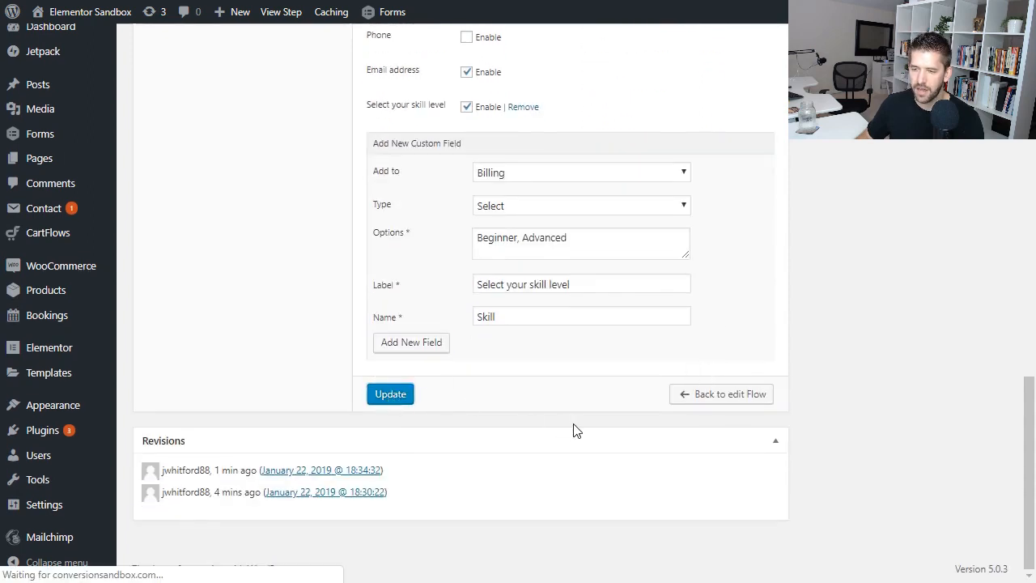
{"action": "scroll", "coordinate": [572, 430], "scroll_direction": "up", "scroll_amount": 8}
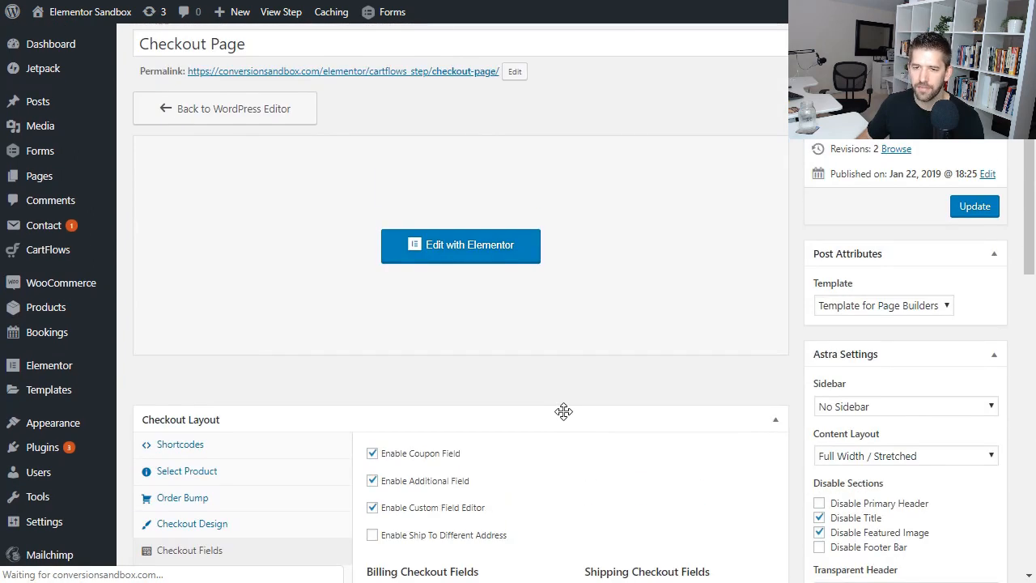
{"action": "right_click", "coordinate": [251, 319]}
{"action": "left_click", "coordinate": [323, 368]}
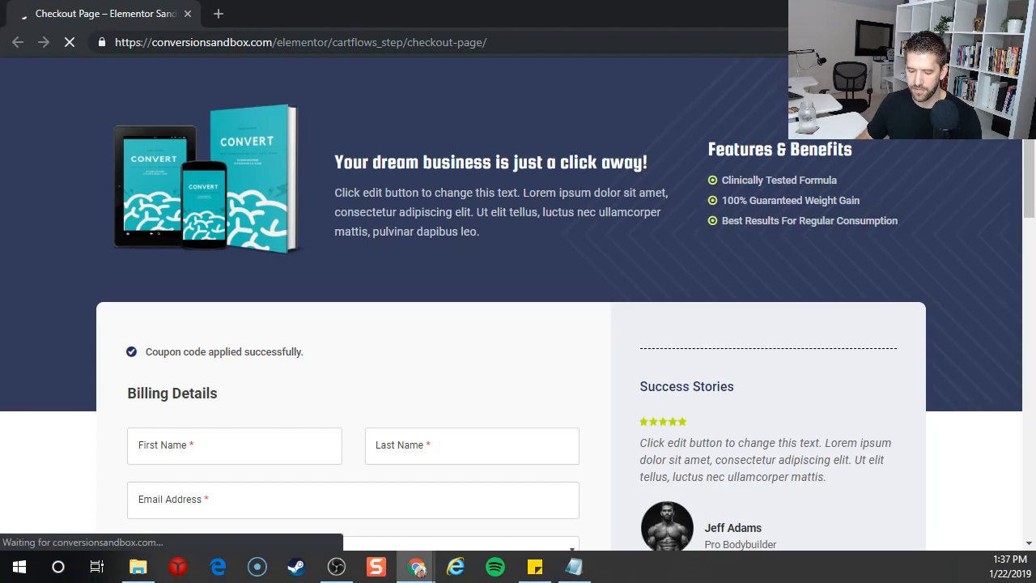
Review the live checkout page in full screen, from the reduced billing form to the order summary, payment section and order bump
{"action": "key", "text": "F11"}
{"action": "scroll", "coordinate": [606, 186], "scroll_direction": "down", "scroll_amount": 5}
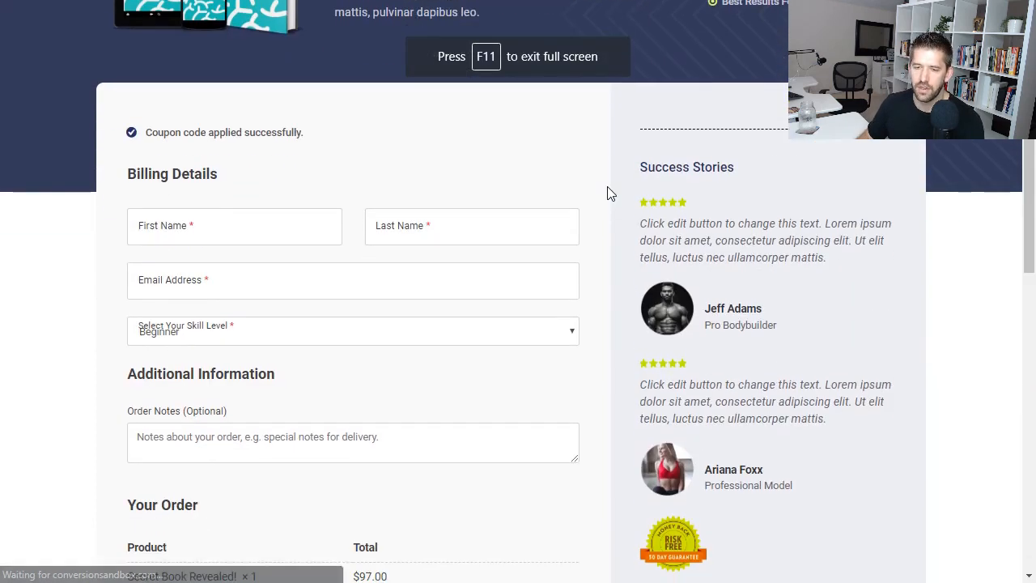
{"action": "scroll", "coordinate": [606, 285], "scroll_direction": "down", "scroll_amount": 7}
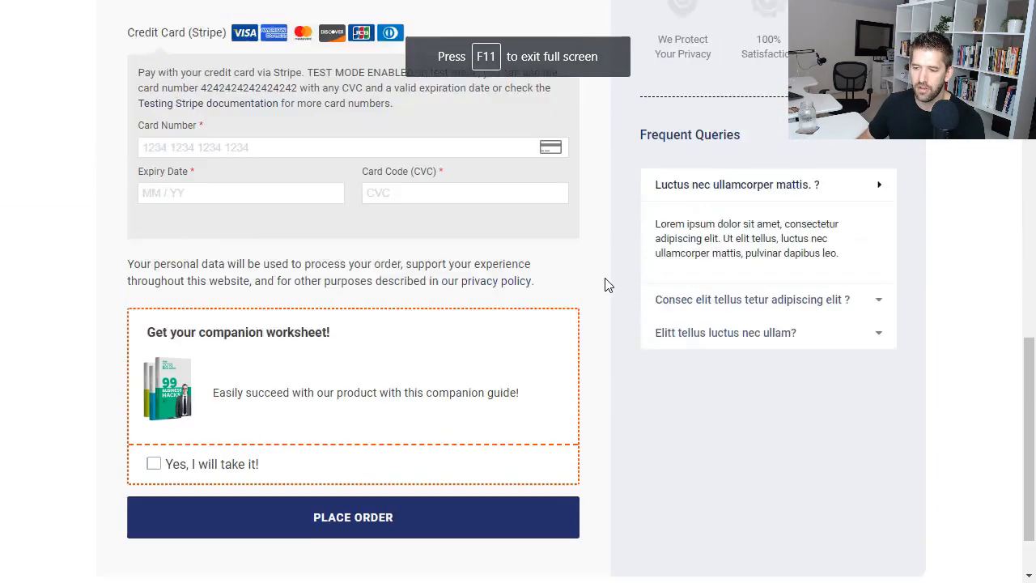
{"action": "scroll", "coordinate": [603, 292], "scroll_direction": "up", "scroll_amount": 6}
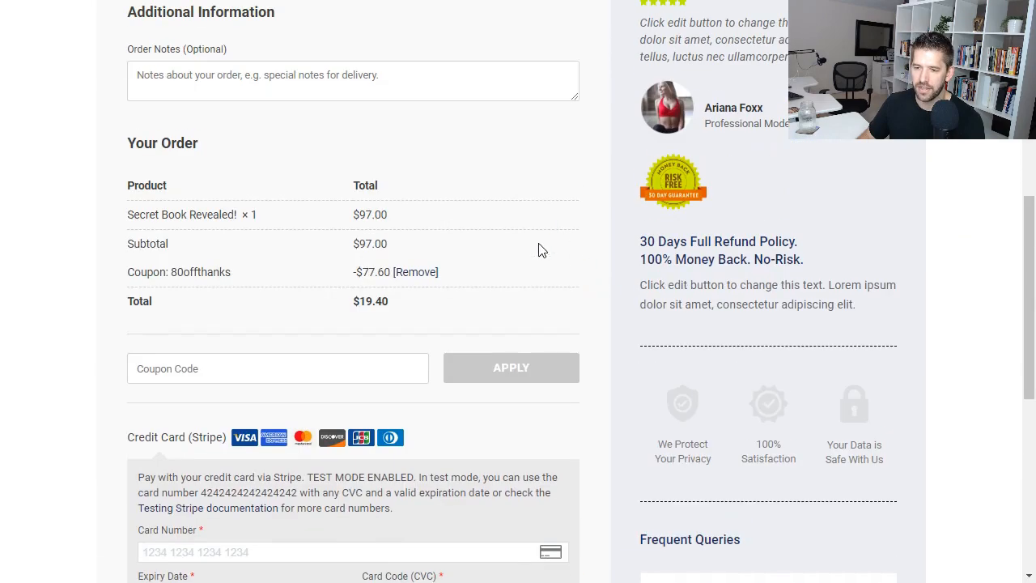
{"action": "scroll", "coordinate": [542, 250], "scroll_direction": "up", "scroll_amount": 6}
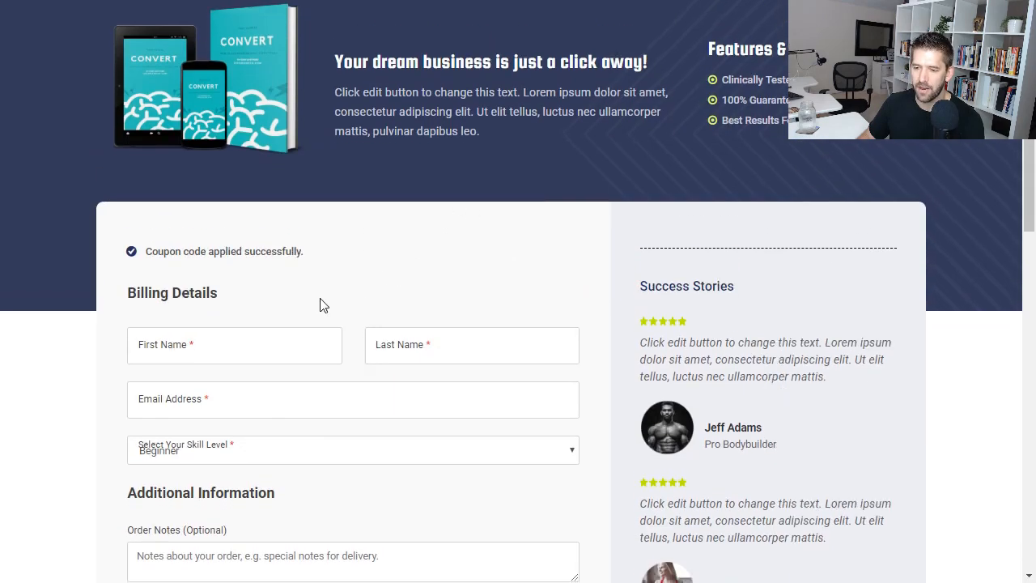
{"action": "scroll", "coordinate": [328, 296], "scroll_direction": "down", "scroll_amount": 12}
{"action": "scroll", "coordinate": [338, 401], "scroll_direction": "up", "scroll_amount": 12}
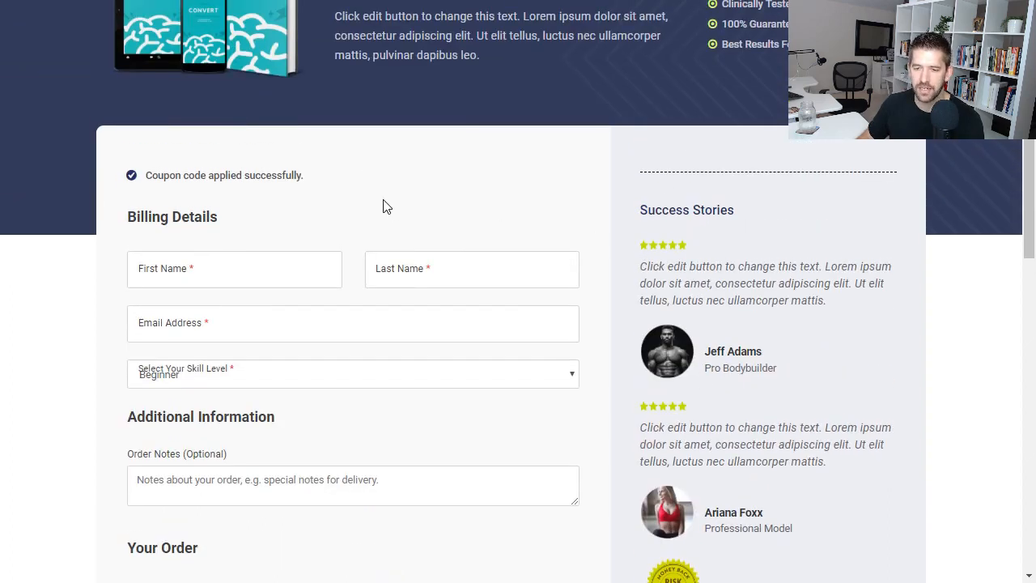
Test the required-field validation of First Name, Last Name and Email Address, and try the skill level drop-down in Billing Details
{"action": "left_click", "coordinate": [181, 278]}
{"action": "left_click", "coordinate": [283, 243]}
{"action": "left_click", "coordinate": [446, 283]}
{"action": "left_click", "coordinate": [302, 322]}
{"action": "left_click", "coordinate": [317, 301]}
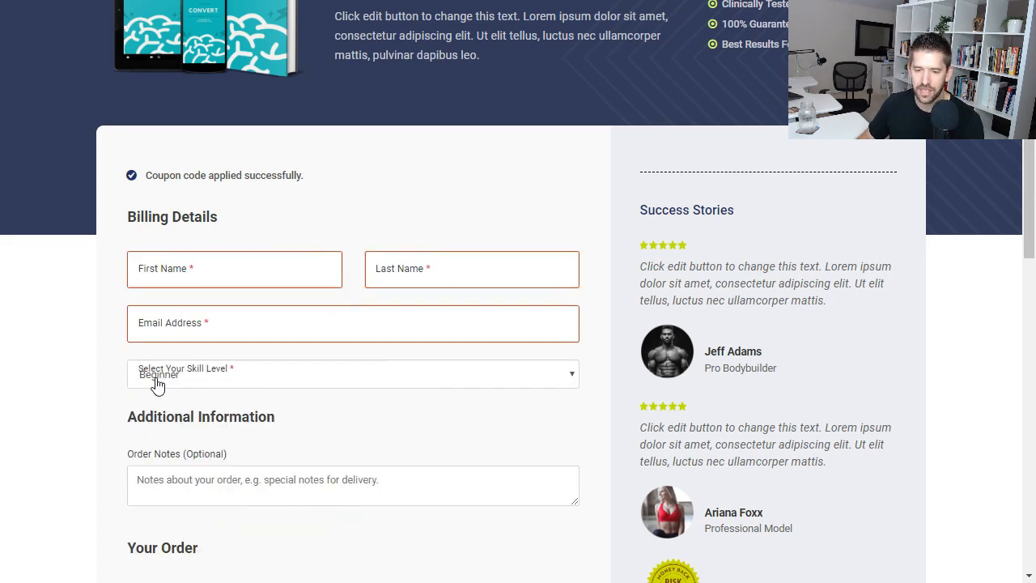
{"action": "left_click", "coordinate": [332, 392]}
{"action": "left_click", "coordinate": [261, 409]}
{"action": "left_click", "coordinate": [268, 389]}
{"action": "left_click", "coordinate": [248, 397]}
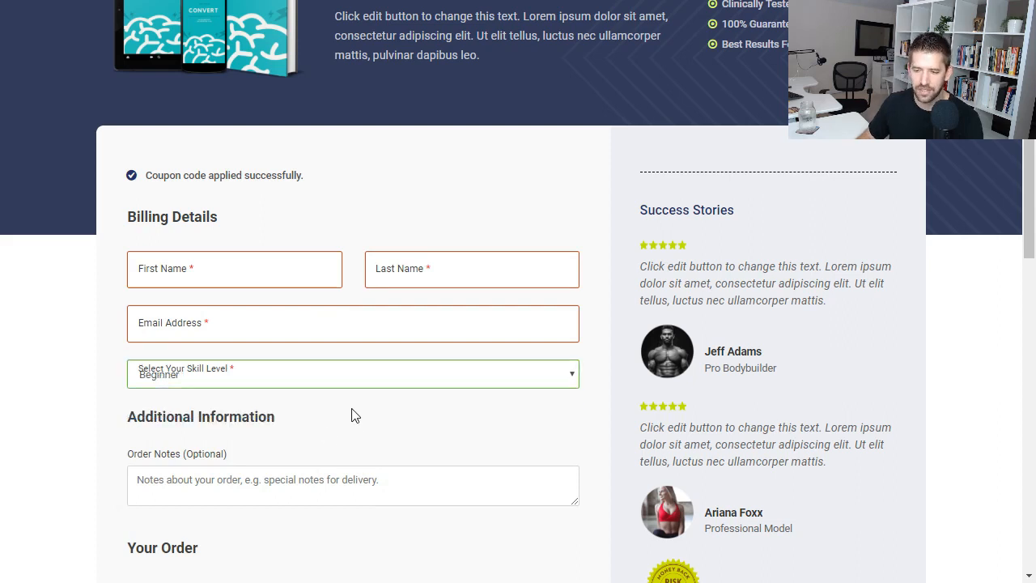
Accept the companion worksheet order bump and check the order summary
{"action": "scroll", "coordinate": [340, 408], "scroll_direction": "down", "scroll_amount": 1}
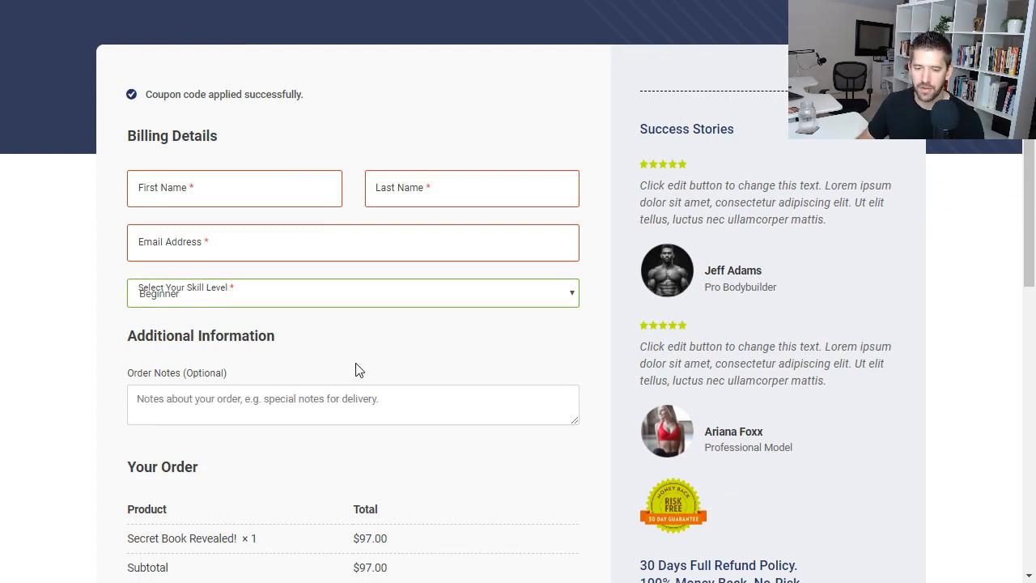
{"action": "scroll", "coordinate": [360, 356], "scroll_direction": "down", "scroll_amount": 2}
{"action": "scroll", "coordinate": [399, 302], "scroll_direction": "down", "scroll_amount": 3}
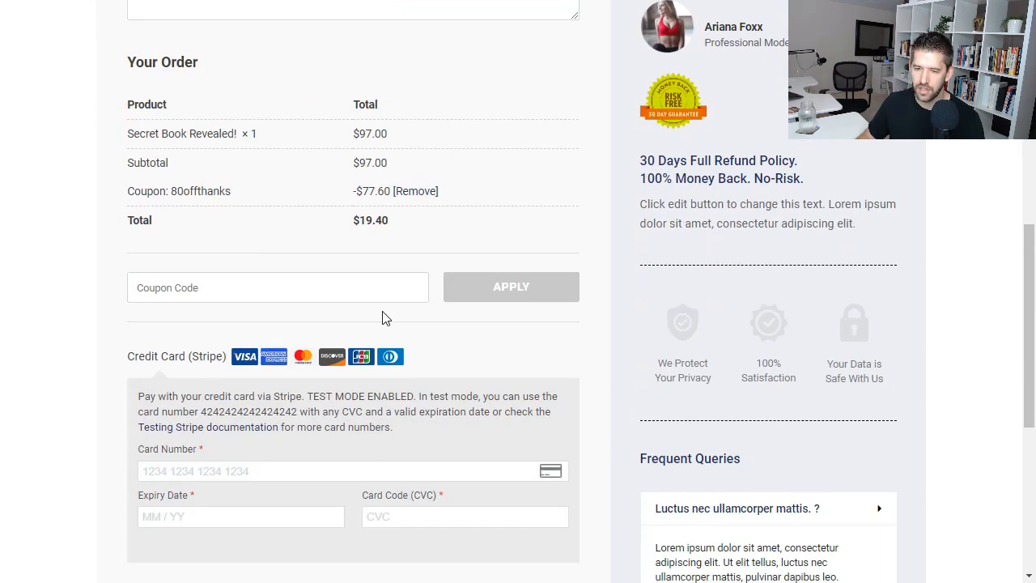
{"action": "scroll", "coordinate": [312, 300], "scroll_direction": "down", "scroll_amount": 5}
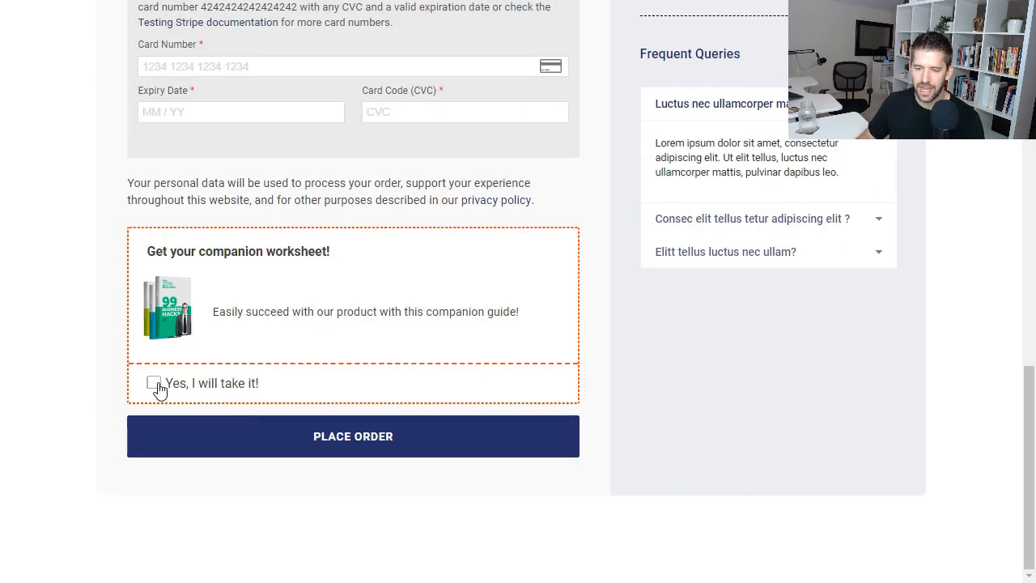
{"action": "left_click", "coordinate": [153, 383]}
{"action": "scroll", "coordinate": [380, 368], "scroll_direction": "up", "scroll_amount": 5}
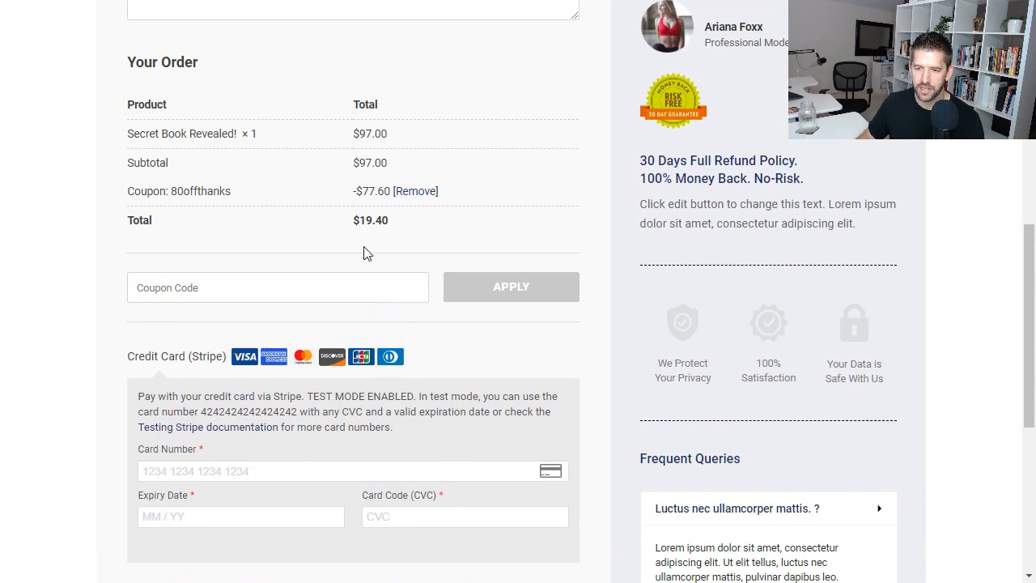
Check the worksheet price and the total in the order summary, and try to place the order with the required billing fields empty
{"action": "left_click_drag", "start_coordinate": [358, 251], "coordinate": [389, 257]}
{"action": "left_click", "coordinate": [397, 255]}
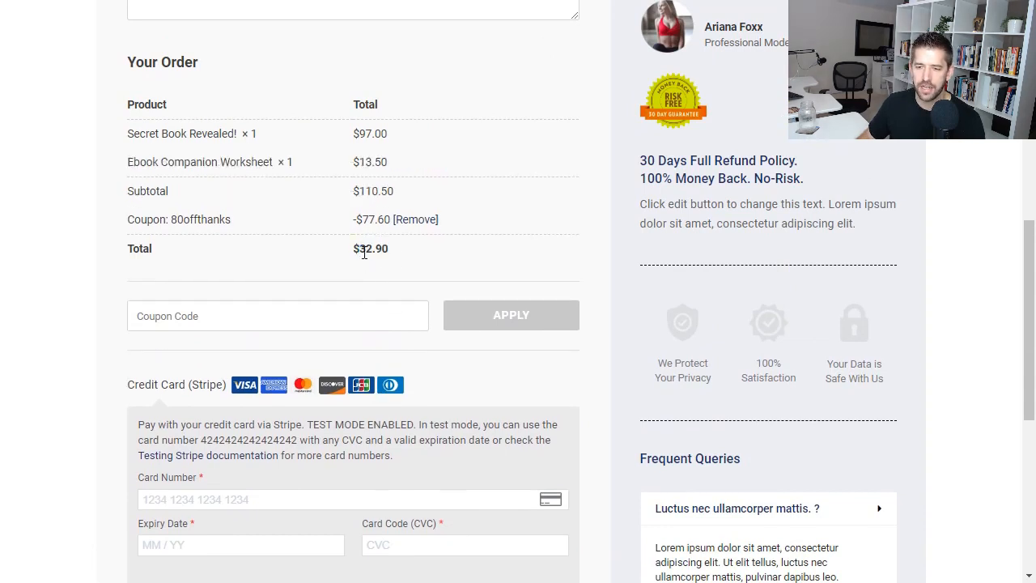
{"action": "left_click_drag", "start_coordinate": [361, 252], "coordinate": [406, 256]}
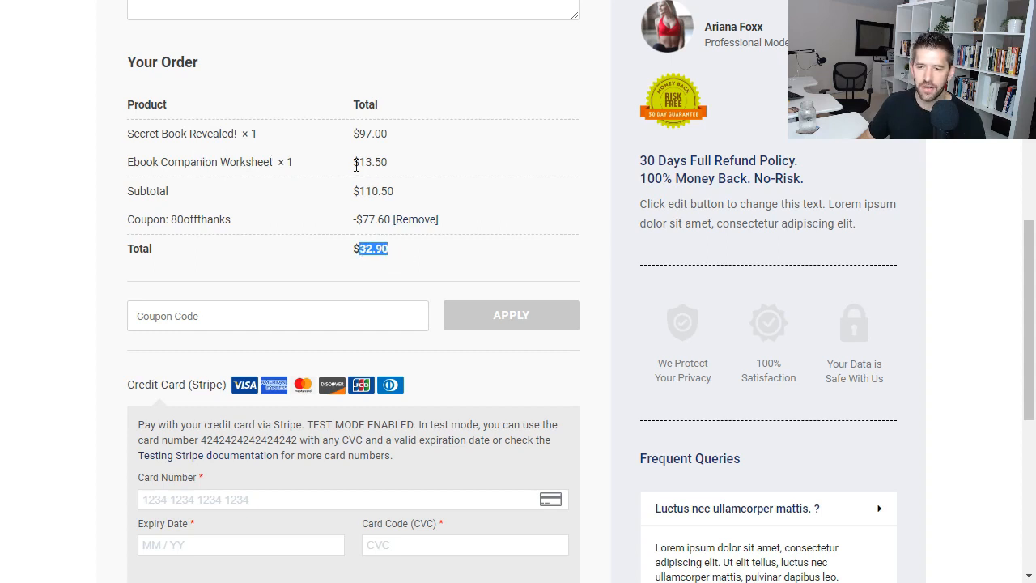
{"action": "left_click_drag", "start_coordinate": [356, 165], "coordinate": [399, 171]}
{"action": "left_click", "coordinate": [405, 170]}
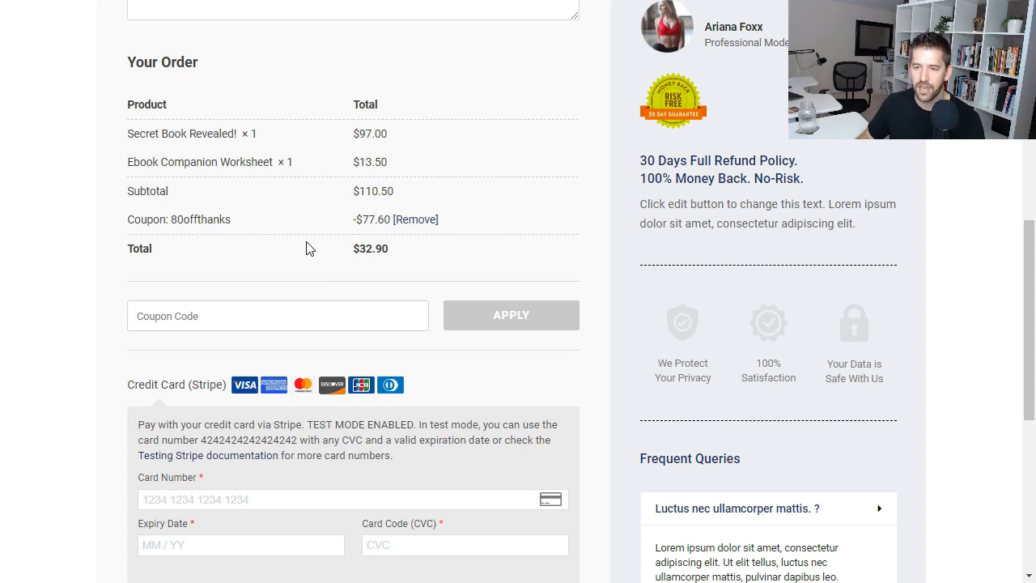
{"action": "scroll", "coordinate": [309, 243], "scroll_direction": "down", "scroll_amount": 5}
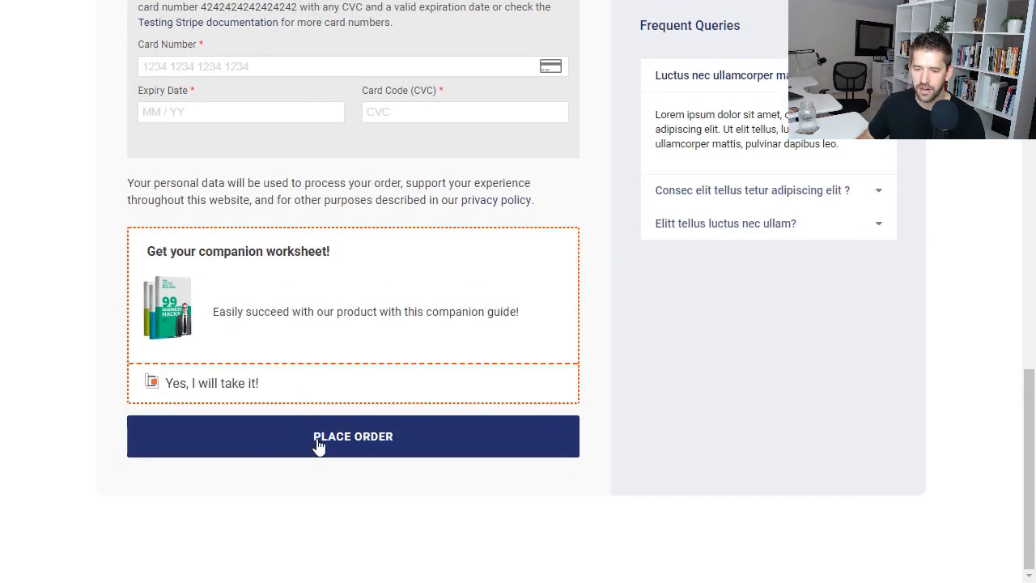
{"action": "left_click", "coordinate": [318, 447]}
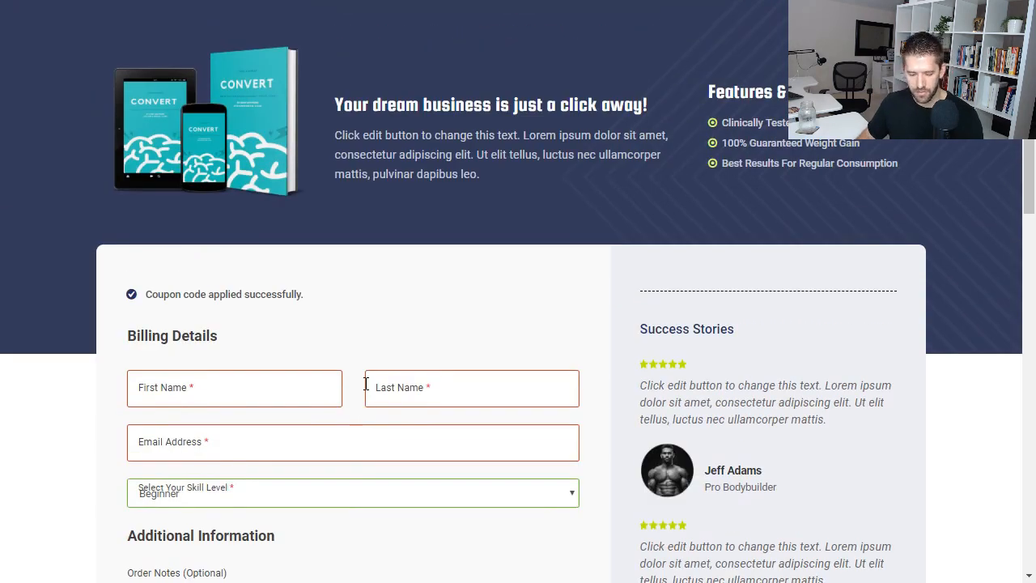
Switch back to the checkout step's editor, update the step and return to the Ebook Funnel flow
{"action": "key", "text": "alt+Tab"}
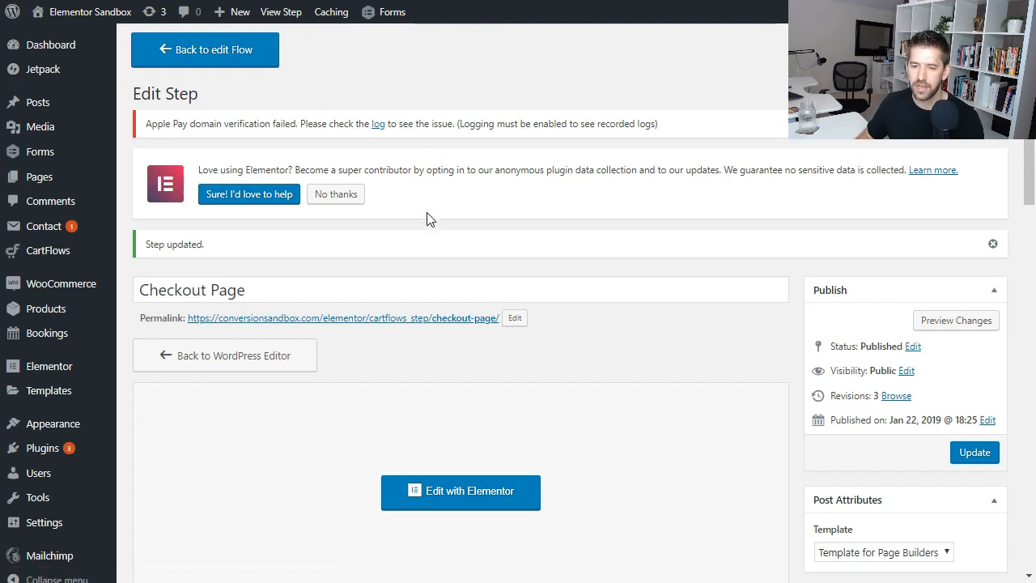
{"action": "scroll", "coordinate": [435, 280], "scroll_direction": "down", "scroll_amount": 2}
{"action": "left_click", "coordinate": [981, 297]}
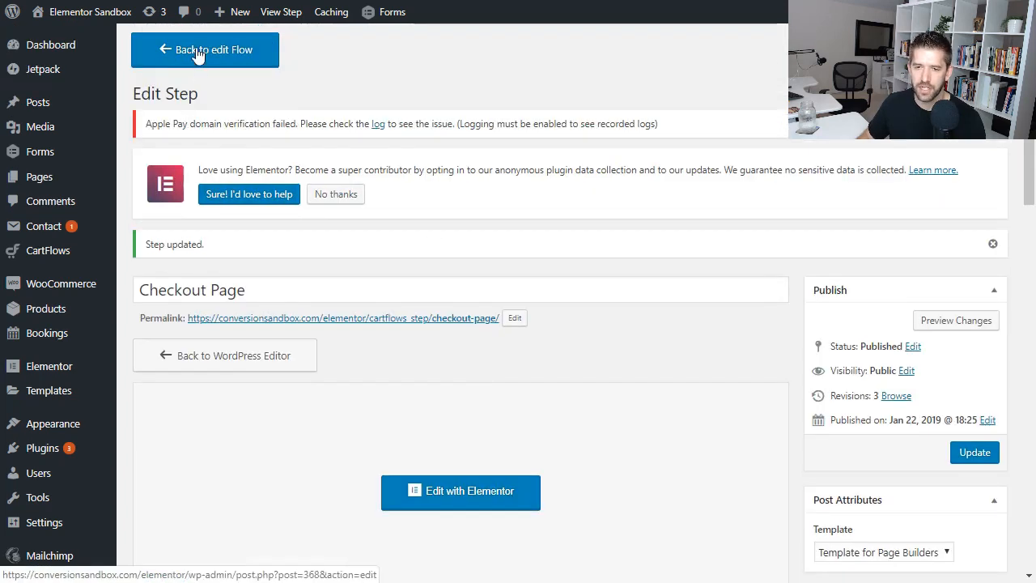
{"action": "left_click", "coordinate": [199, 53]}
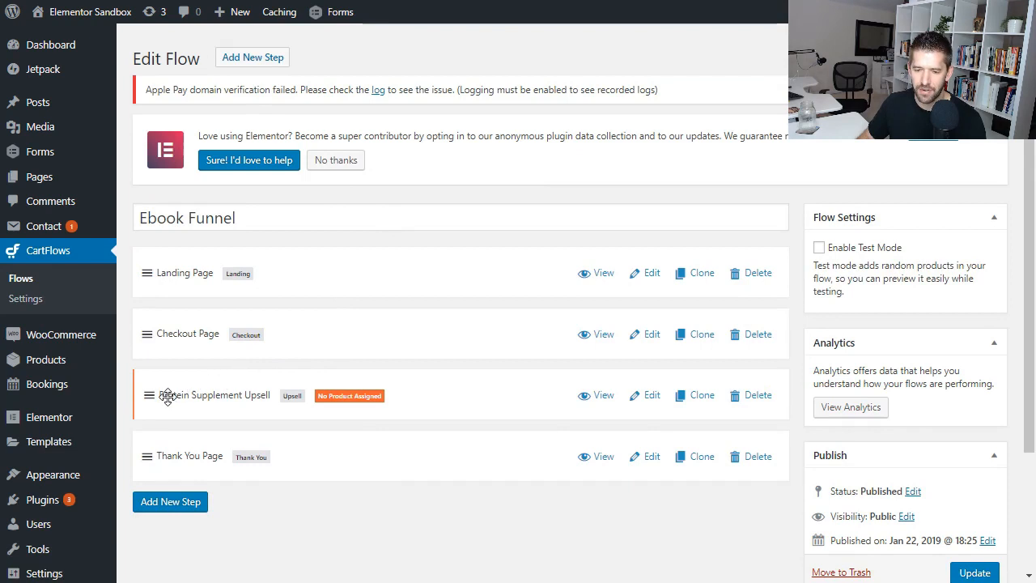
Open the Protein Supplement Upsell step for editing and select "1 on 1 Consulting session with me! (#366)" as its offer product
{"action": "left_click", "coordinate": [655, 401]}
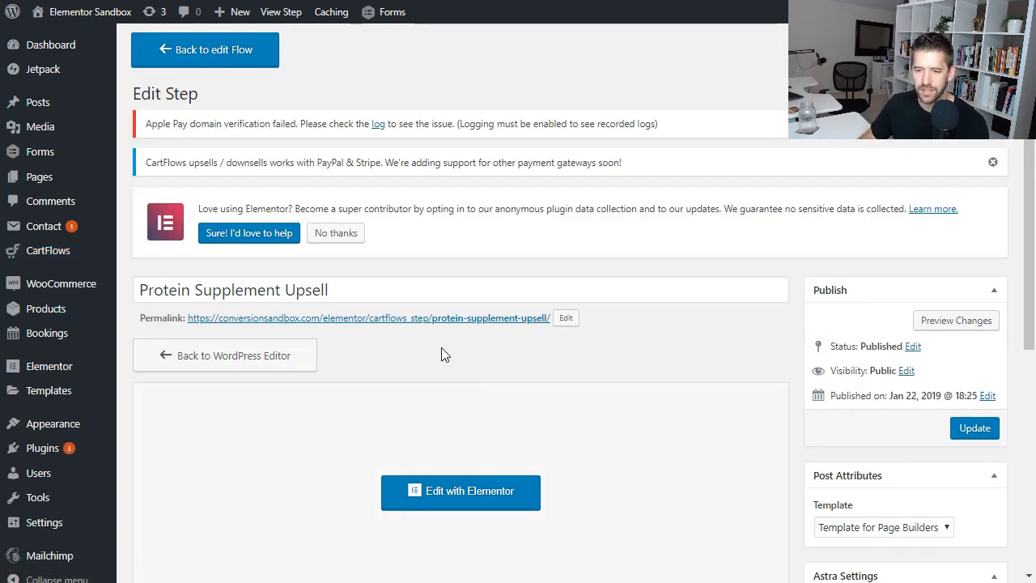
{"action": "scroll", "coordinate": [441, 348], "scroll_direction": "down", "scroll_amount": 5}
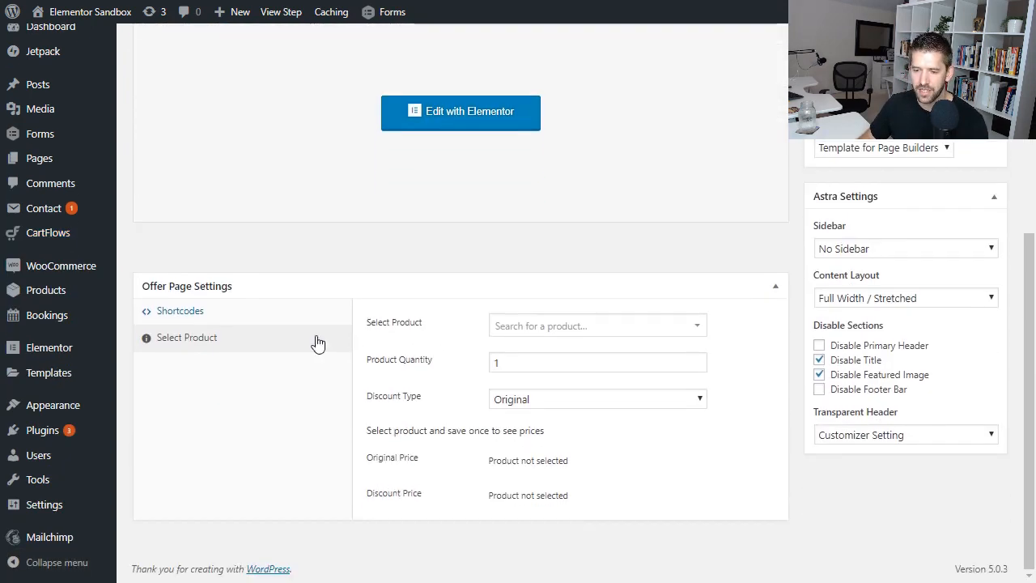
{"action": "left_click", "coordinate": [565, 327]}
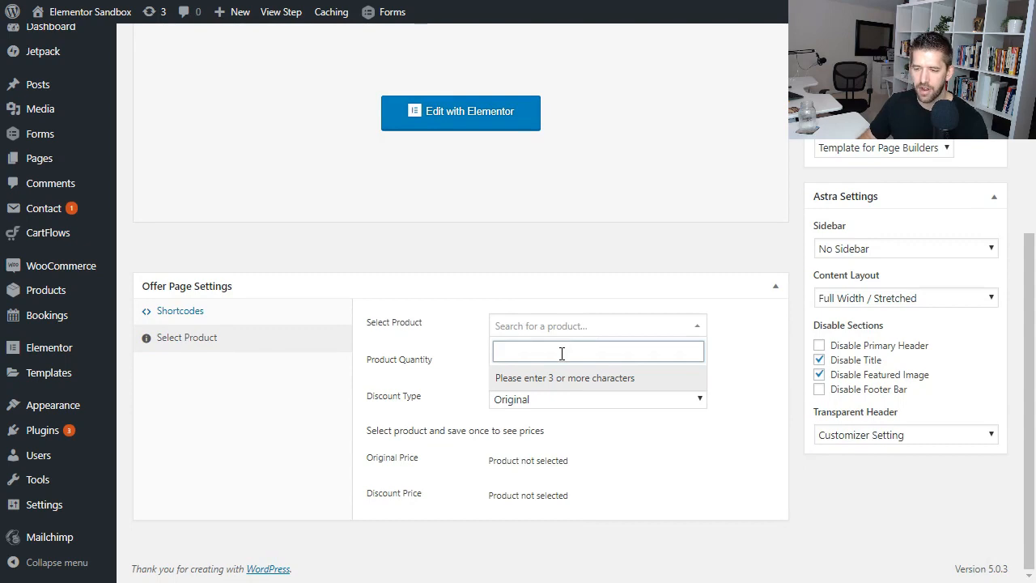
{"action": "type", "text": "1 on 1"}
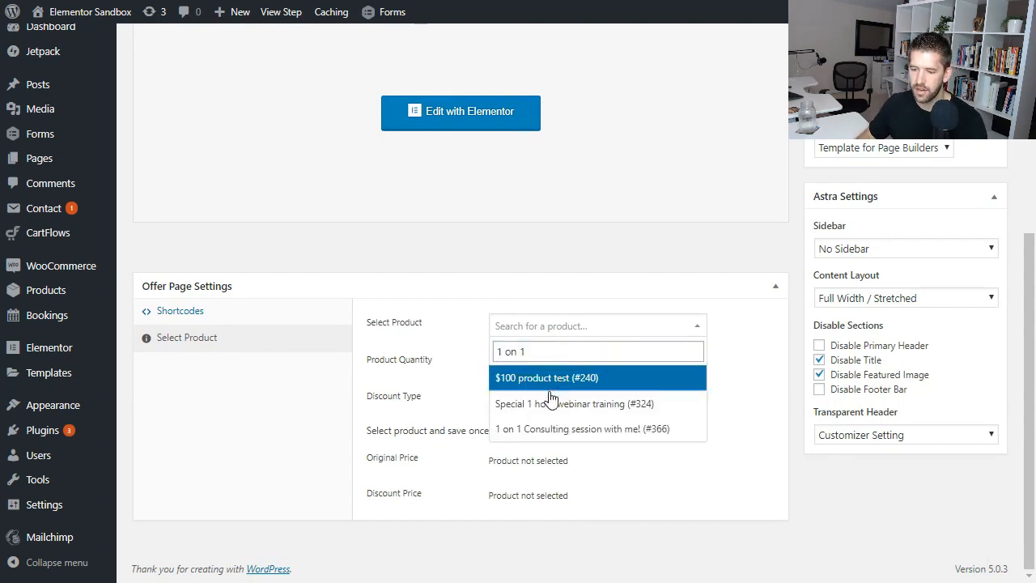
{"action": "left_click", "coordinate": [620, 437]}
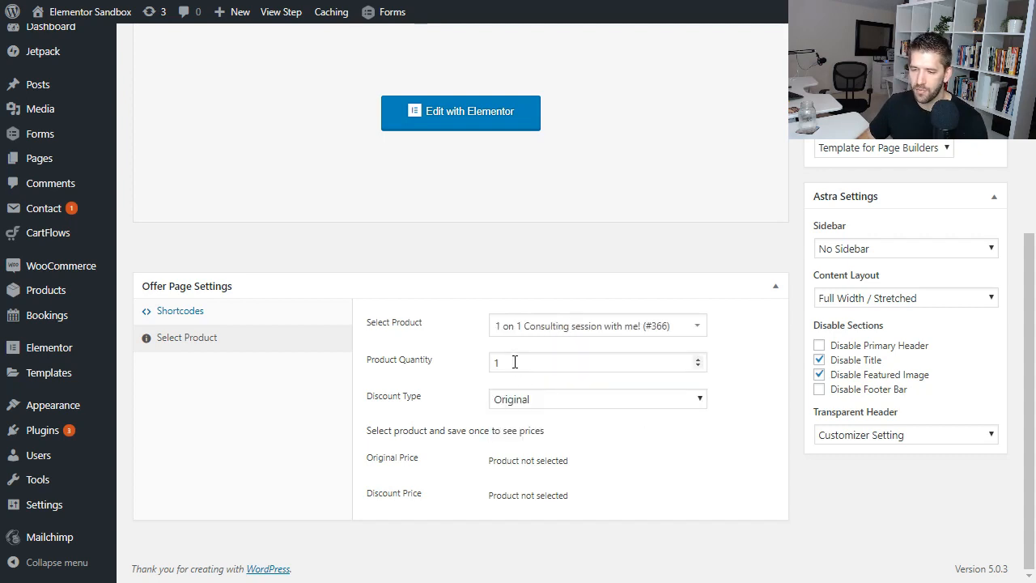
Give the upsell offer a Discount Percentage of 35 and update the step
{"action": "left_click", "coordinate": [510, 400]}
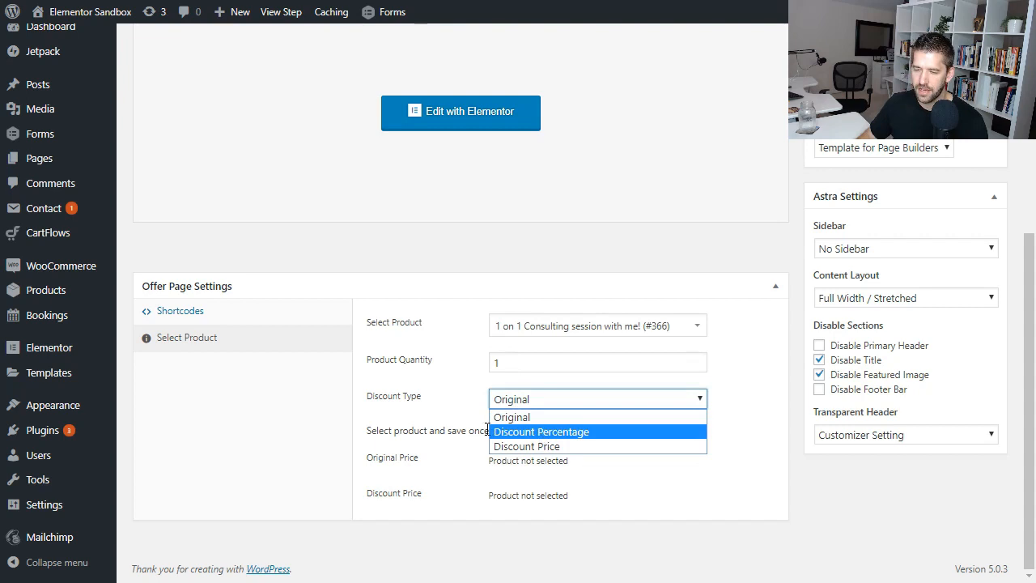
{"action": "left_click", "coordinate": [515, 433]}
{"action": "left_click", "coordinate": [513, 427]}
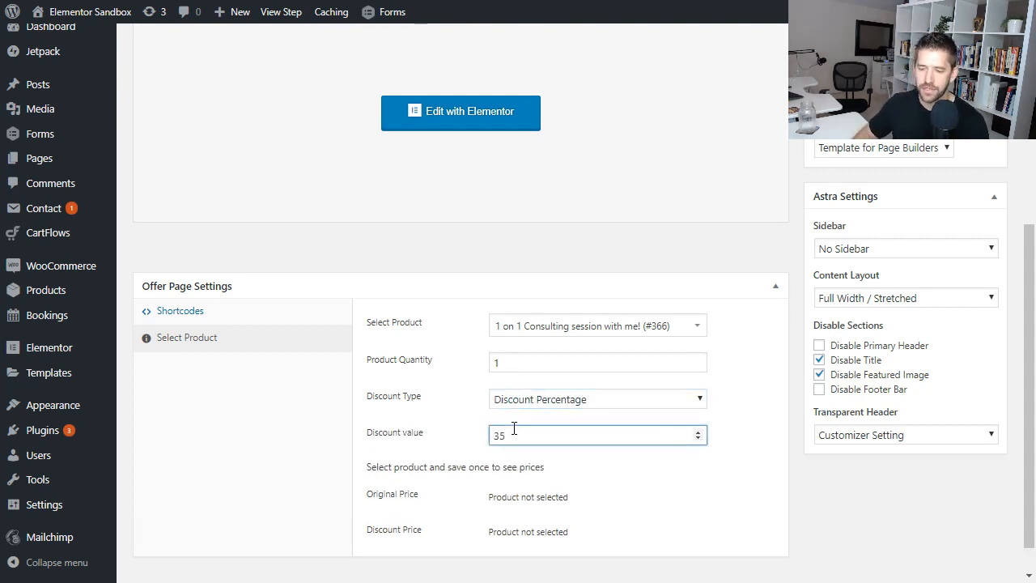
{"action": "left_click", "coordinate": [605, 473]}
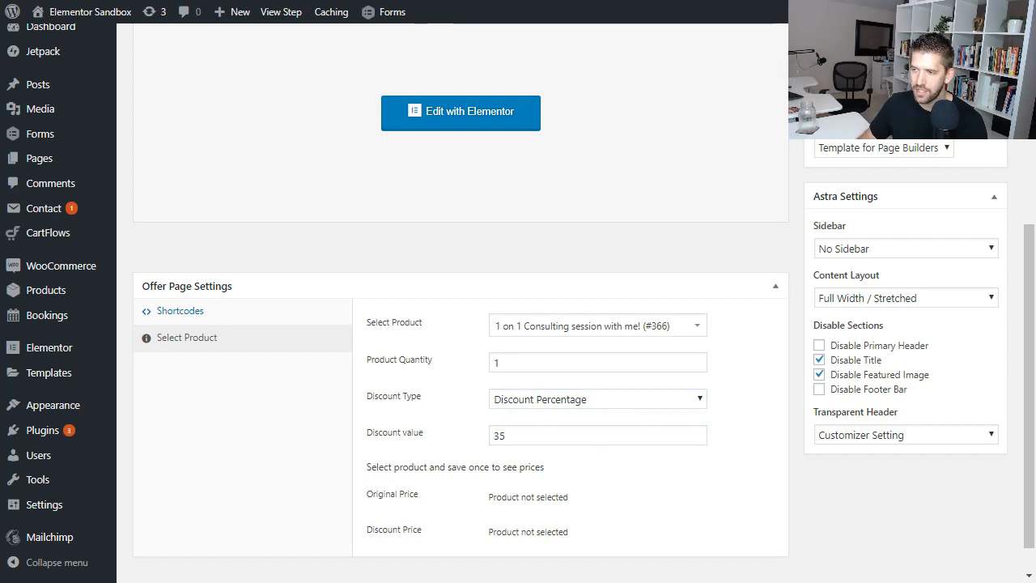
{"action": "left_click", "coordinate": [975, 47]}
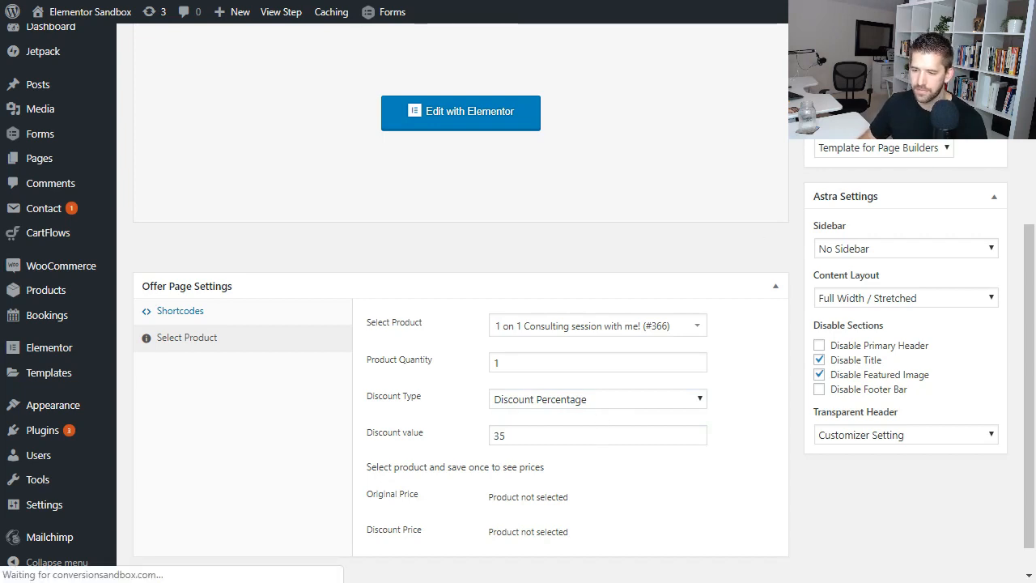
Compare the original price and discount price in the upsell's Offer Page Settings
{"action": "scroll", "coordinate": [740, 322], "scroll_direction": "down", "scroll_amount": 5}
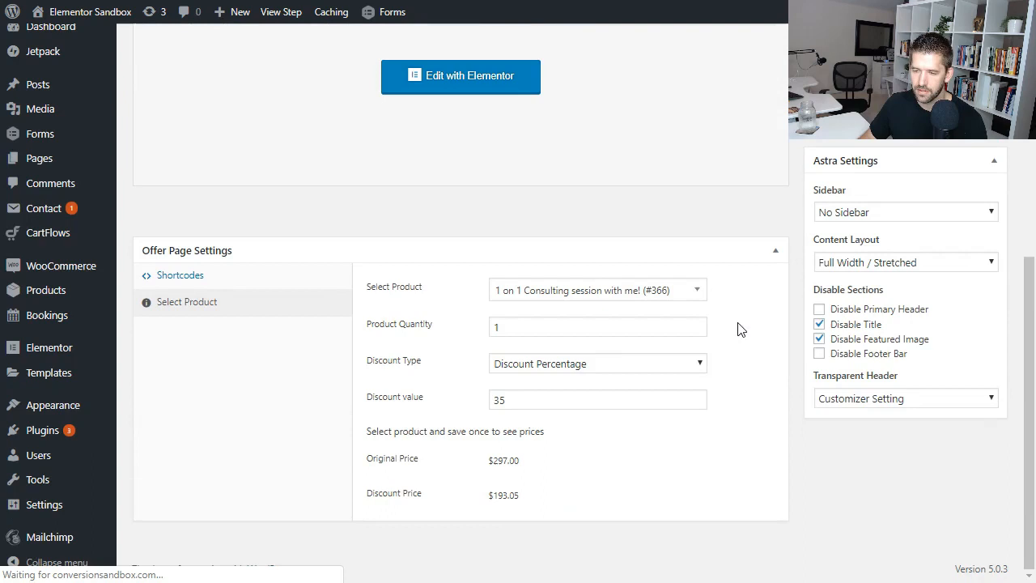
{"action": "triple_click", "coordinate": [498, 463]}
{"action": "left_click", "coordinate": [542, 498]}
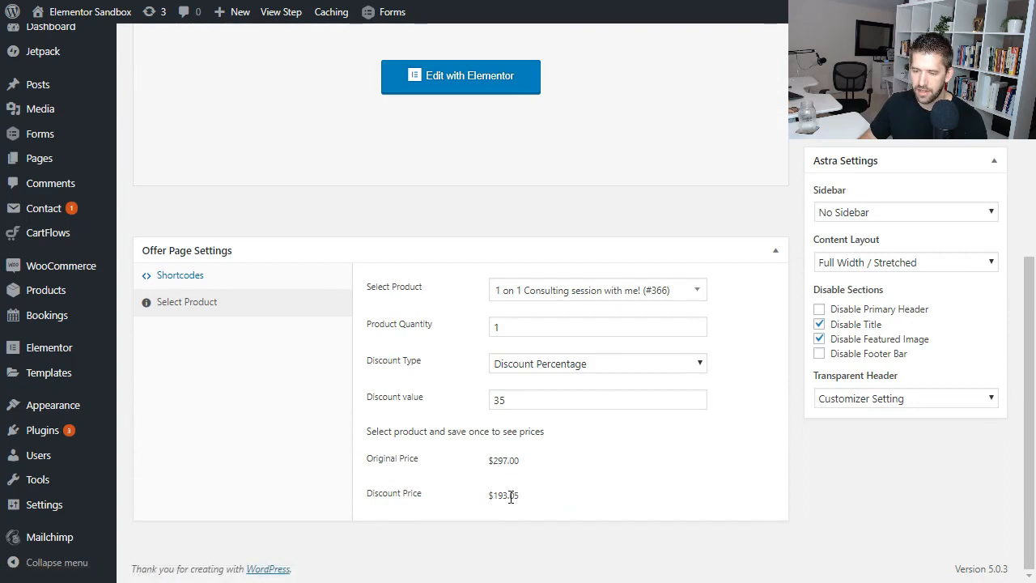
{"action": "left_click_drag", "start_coordinate": [486, 496], "coordinate": [544, 503]}
{"action": "left_click", "coordinate": [544, 492]}
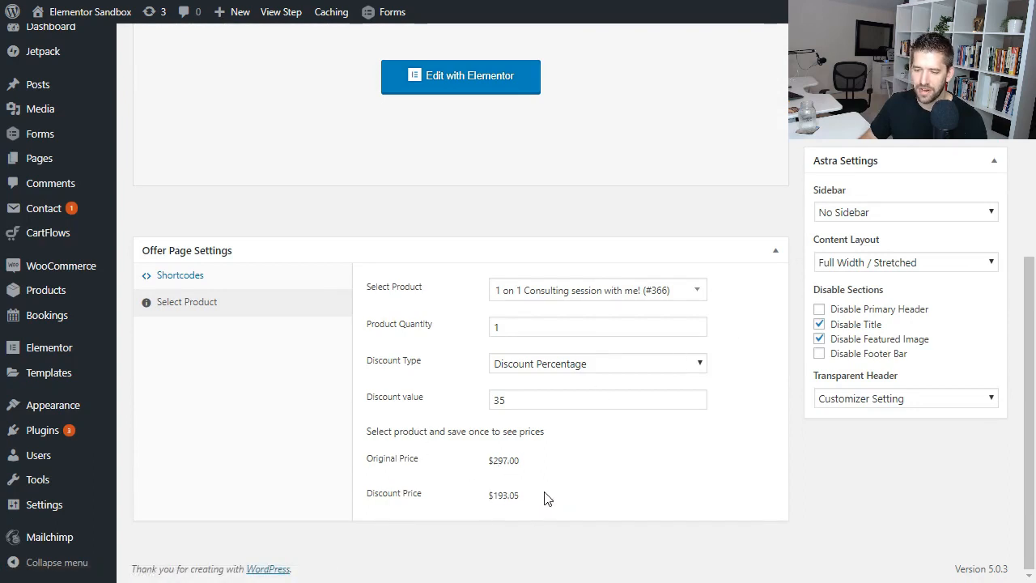
Open the upsell page in Elementor and inspect the link of the Add to My Order button
{"action": "scroll", "coordinate": [547, 495], "scroll_direction": "up", "scroll_amount": 3}
{"action": "left_click", "coordinate": [434, 327]}
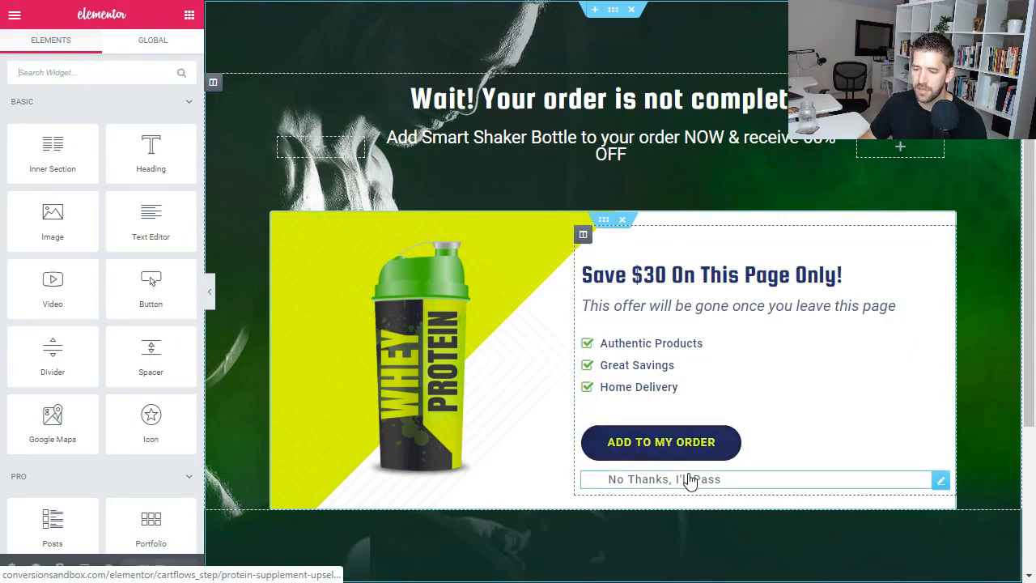
{"action": "right_click", "coordinate": [733, 452]}
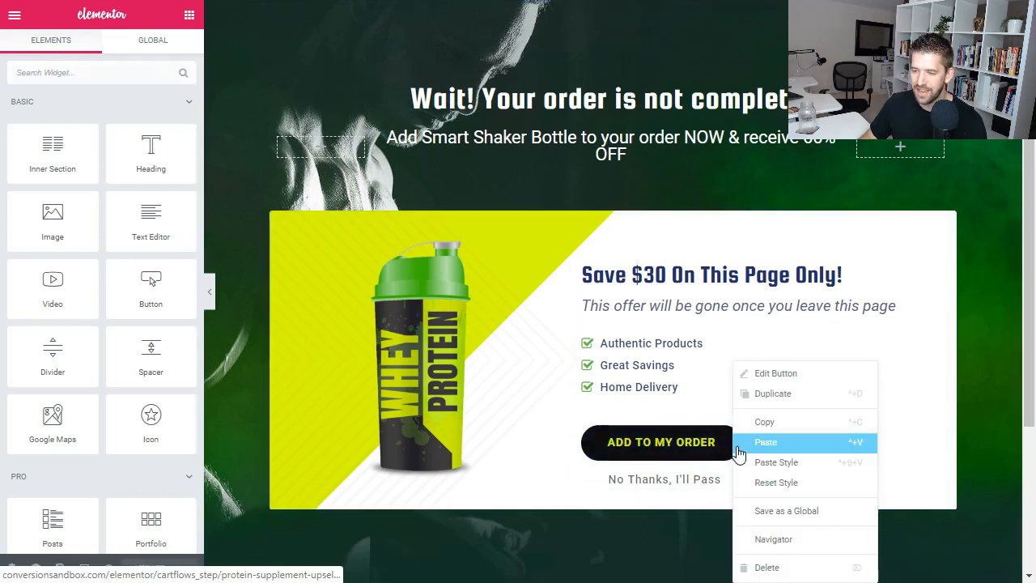
{"action": "left_click", "coordinate": [765, 377]}
{"action": "left_click_drag", "start_coordinate": [140, 217], "coordinate": [21, 214]}
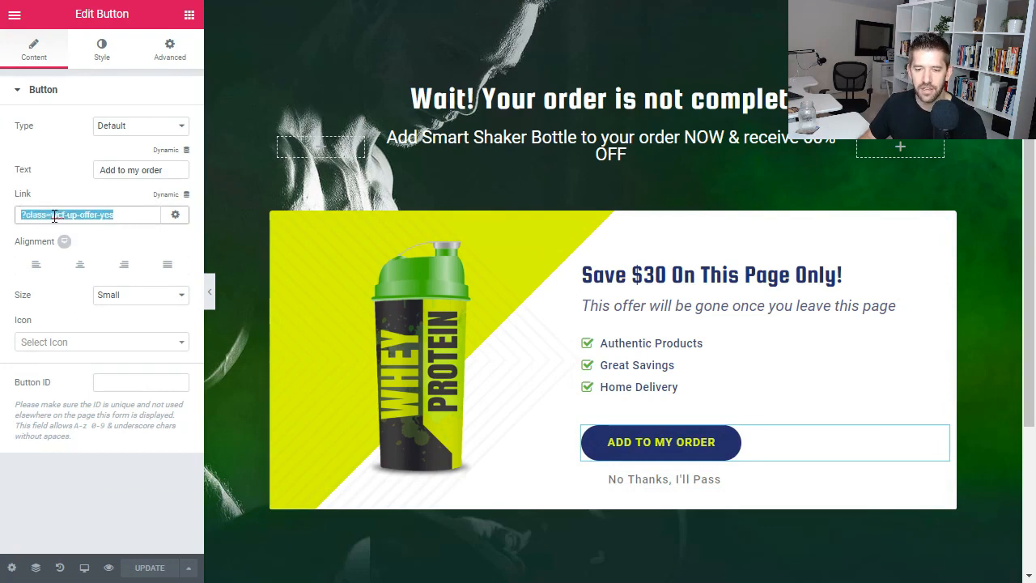
{"action": "left_click", "coordinate": [53, 216]}
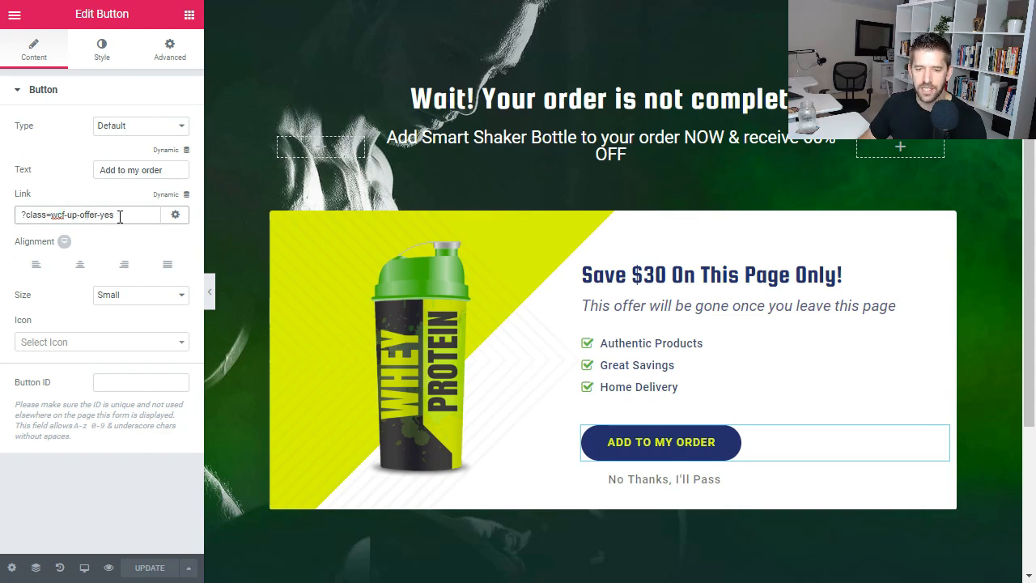
Inspect the link of the "No Thanks, I'll Pass" button
{"action": "right_click", "coordinate": [683, 480]}
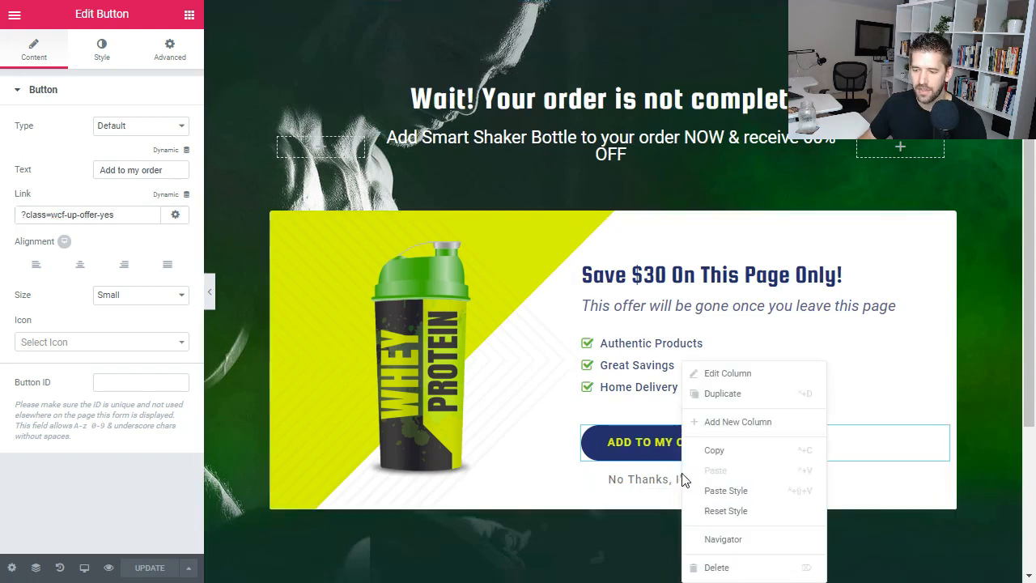
{"action": "right_click", "coordinate": [606, 476]}
{"action": "left_click", "coordinate": [533, 508]}
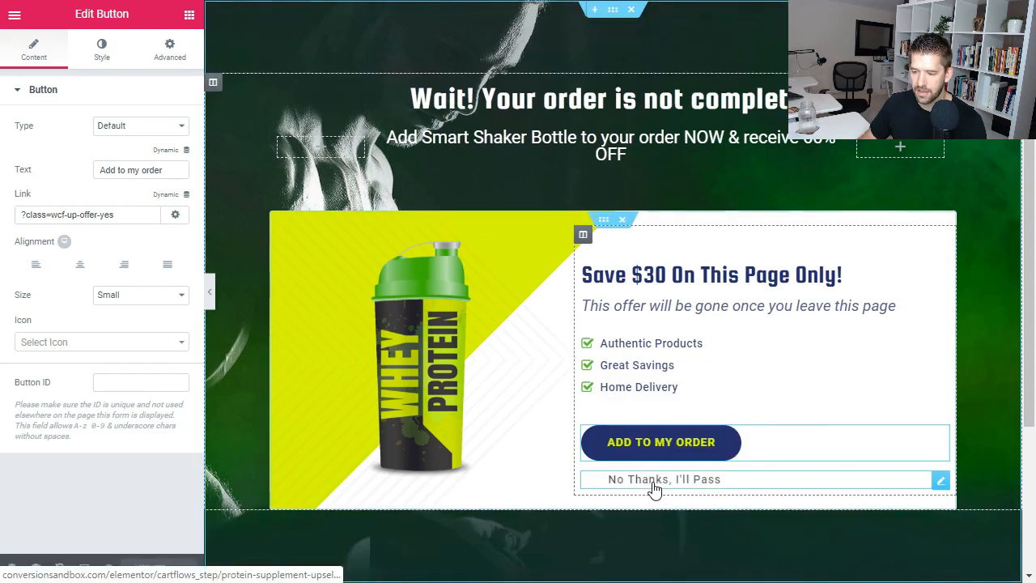
{"action": "right_click", "coordinate": [654, 490]}
{"action": "left_click", "coordinate": [688, 374]}
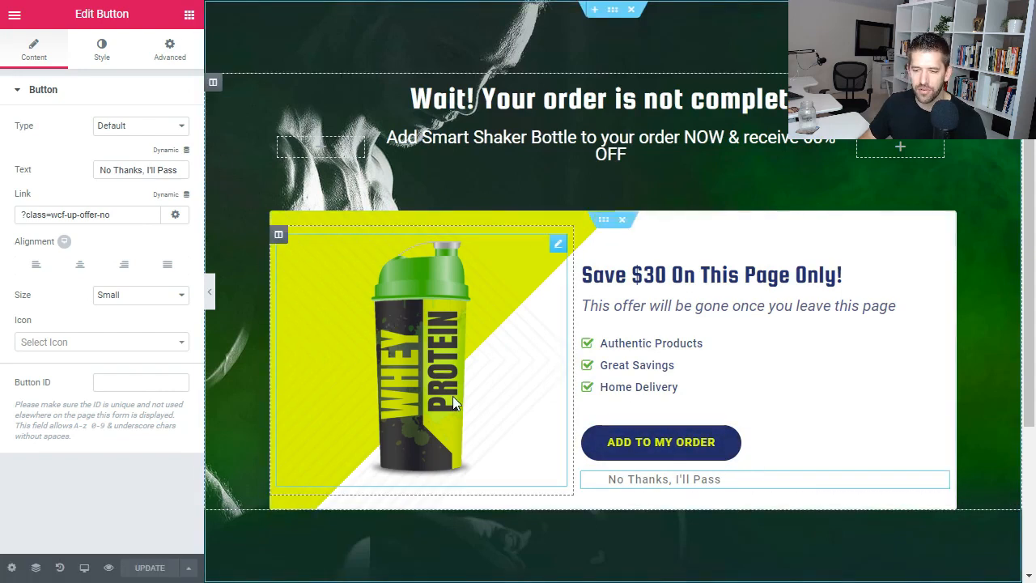
Replace the Whey Protein shaker image with the media library illustration of a person working at a desk
{"action": "left_click", "coordinate": [422, 362]}
{"action": "right_click", "coordinate": [422, 362]}
{"action": "key", "text": "Escape"}
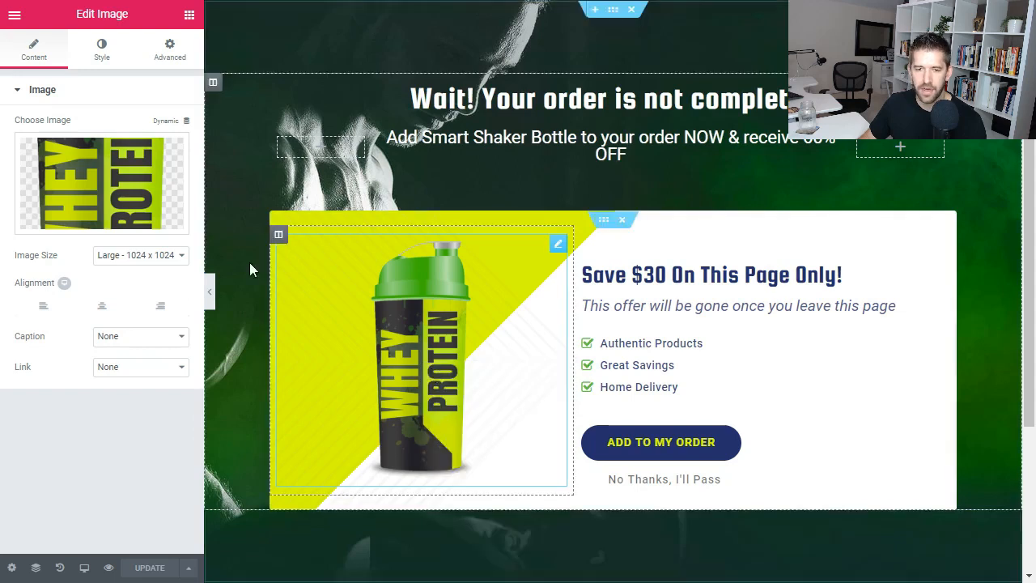
{"action": "left_click", "coordinate": [61, 167]}
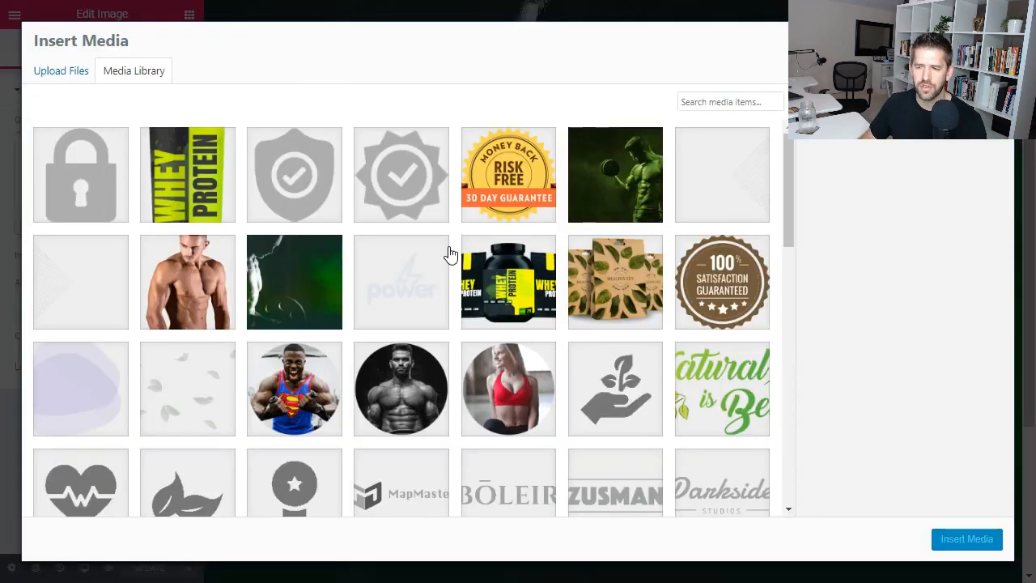
{"action": "scroll", "coordinate": [510, 299], "scroll_direction": "down", "scroll_amount": 1}
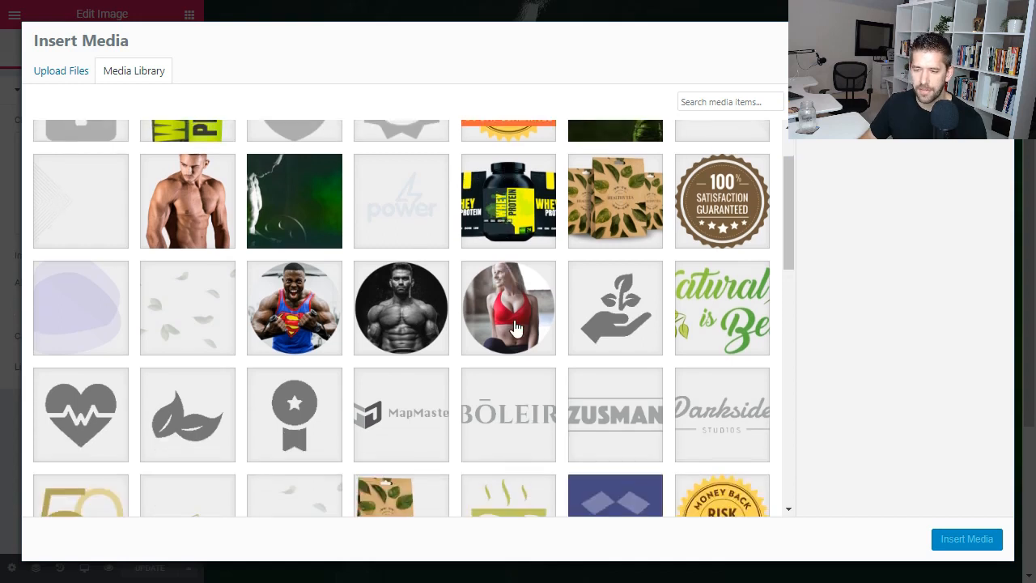
{"action": "scroll", "coordinate": [577, 328], "scroll_direction": "down", "scroll_amount": 6}
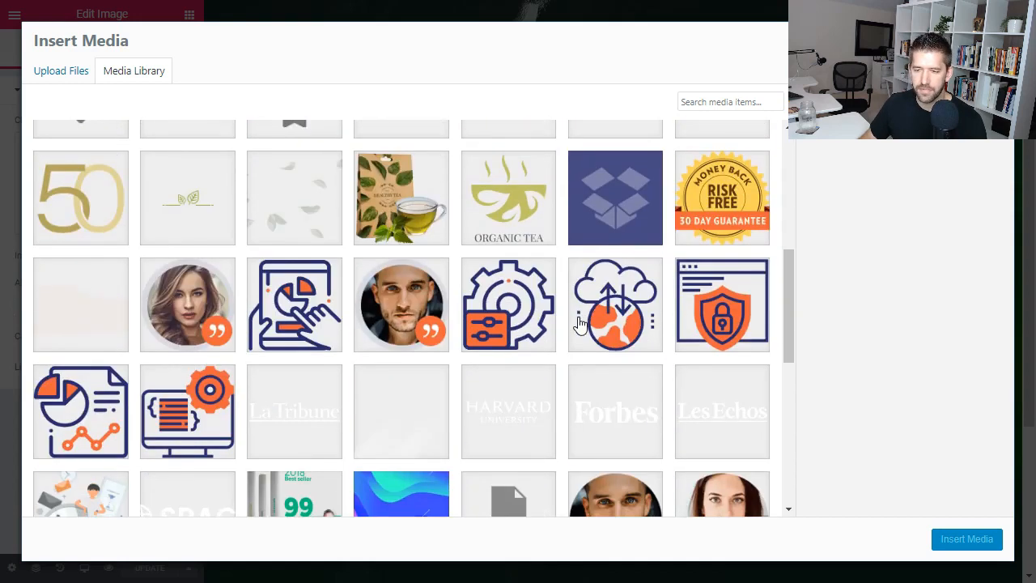
{"action": "scroll", "coordinate": [579, 324], "scroll_direction": "down", "scroll_amount": 2}
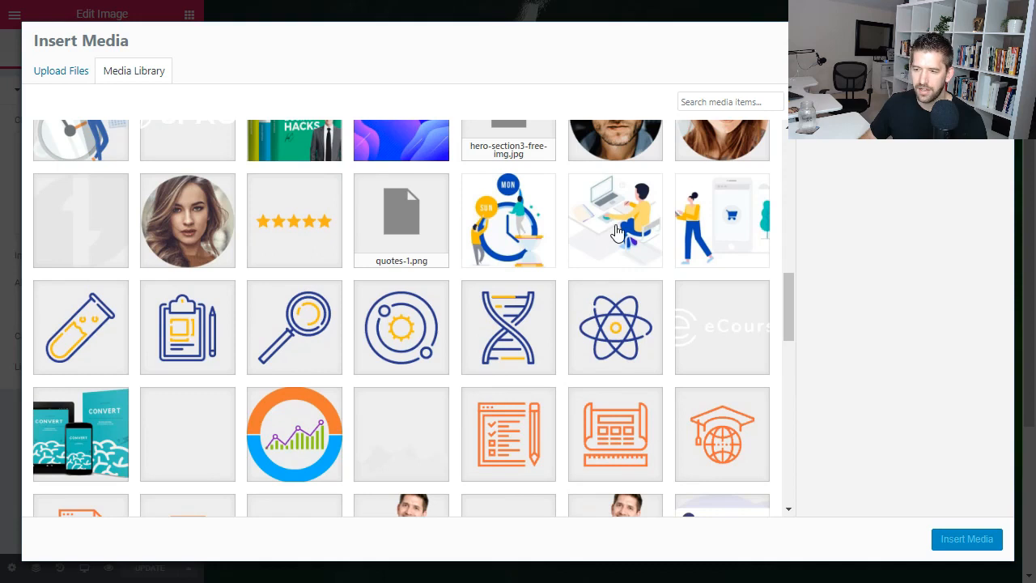
{"action": "left_click", "coordinate": [621, 232]}
{"action": "left_click", "coordinate": [966, 539]}
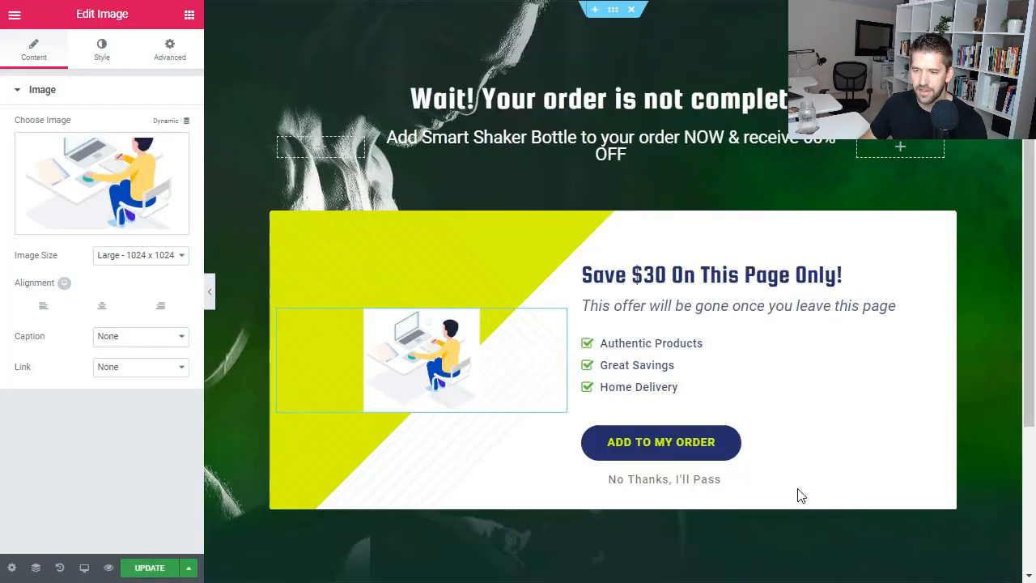
Widen the desk illustration on the upsell page to 79% in its style settings
{"action": "left_click", "coordinate": [98, 68]}
{"action": "left_click_drag", "start_coordinate": [59, 147], "coordinate": [111, 151]}
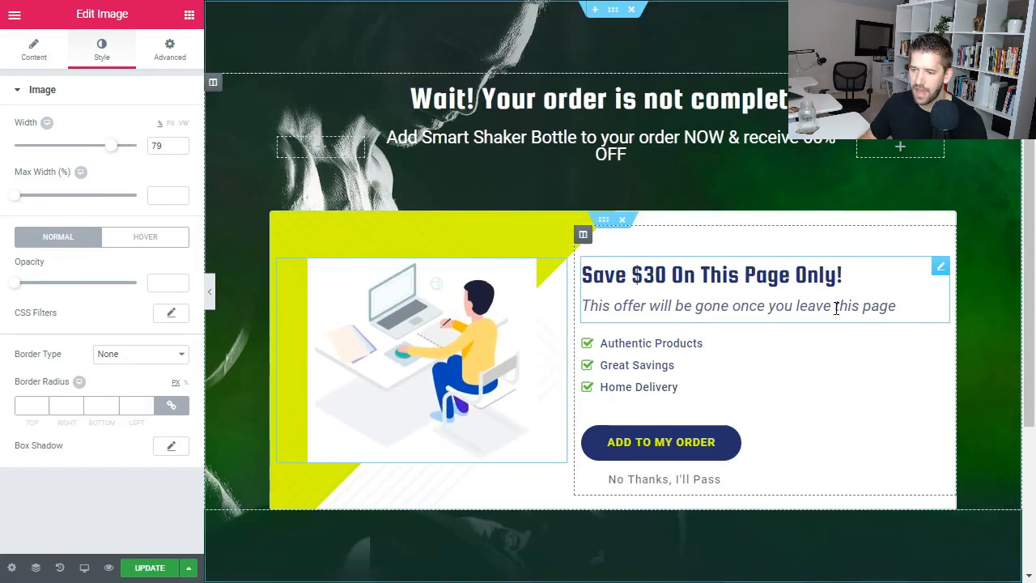
Check the upsell page layout in the tablet and mobile previews, and return to the desktop view
{"action": "left_click", "coordinate": [84, 567]}
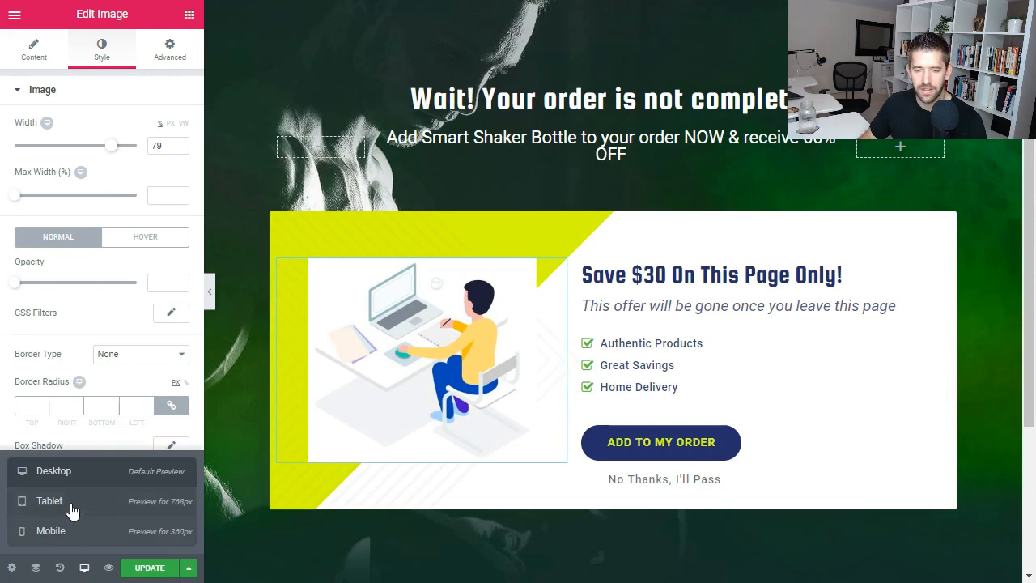
{"action": "left_click", "coordinate": [69, 501]}
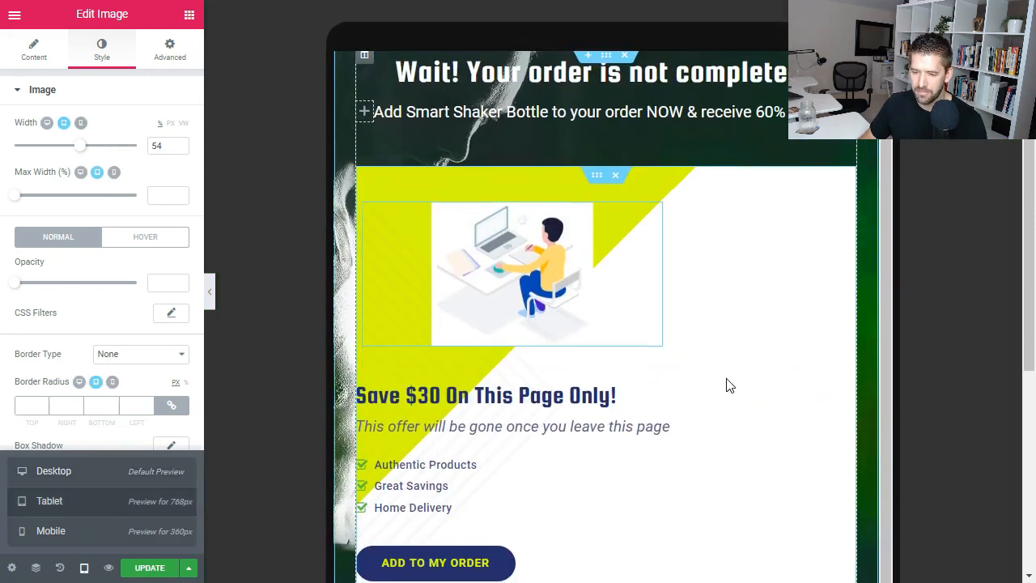
{"action": "scroll", "coordinate": [731, 381], "scroll_direction": "down", "scroll_amount": 1}
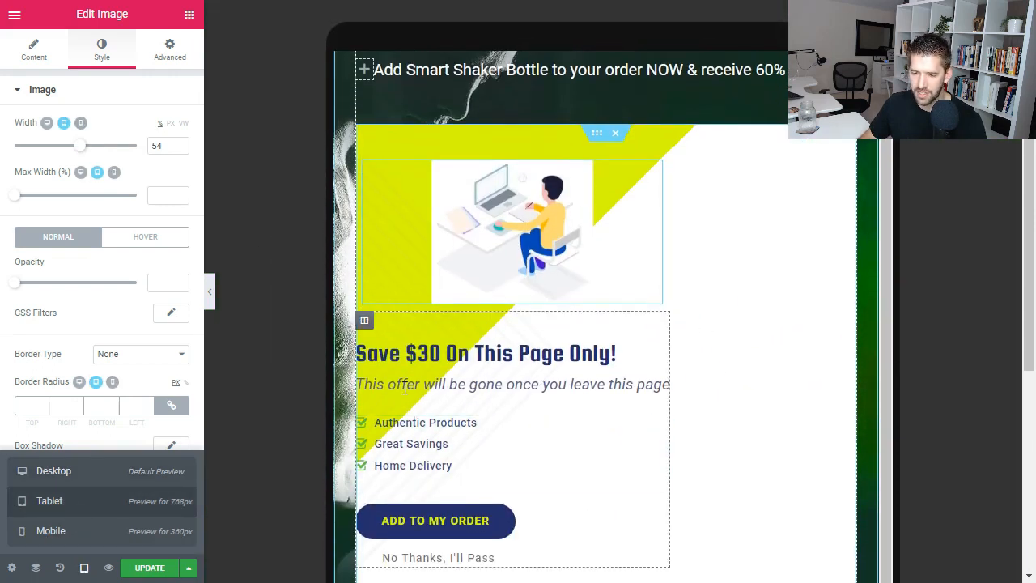
{"action": "left_click", "coordinate": [78, 530]}
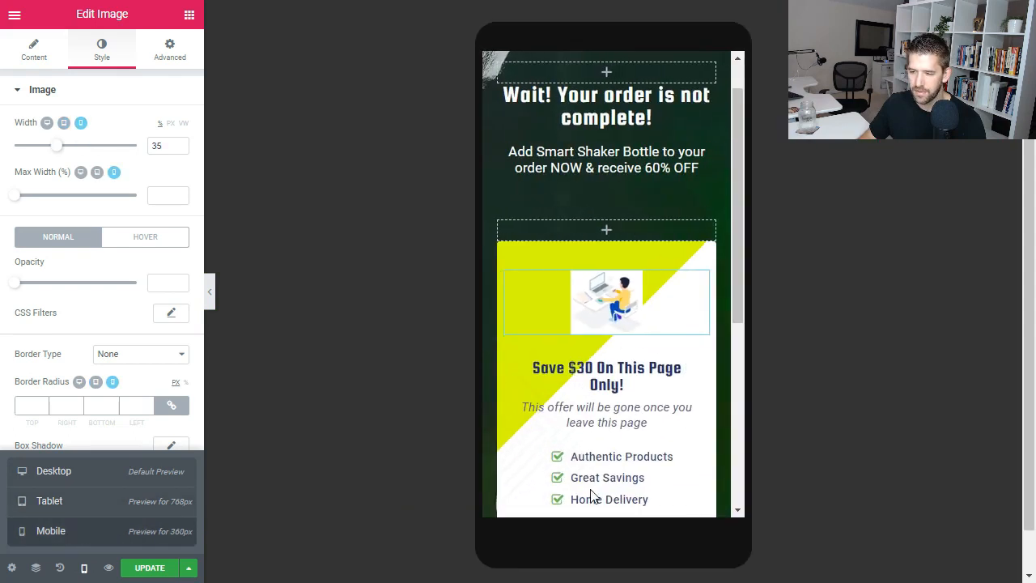
{"action": "left_click", "coordinate": [63, 503]}
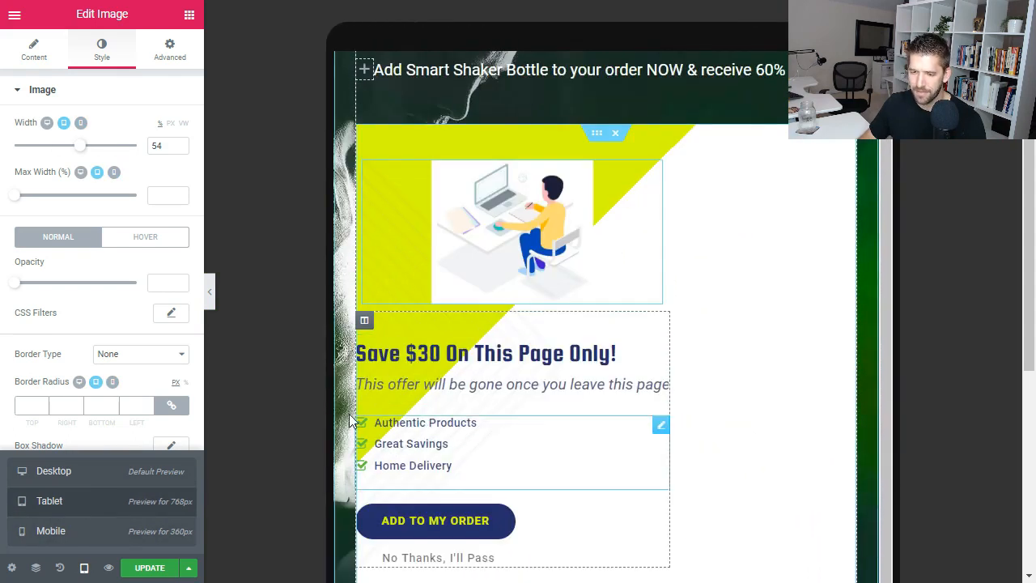
{"action": "left_click", "coordinate": [421, 425]}
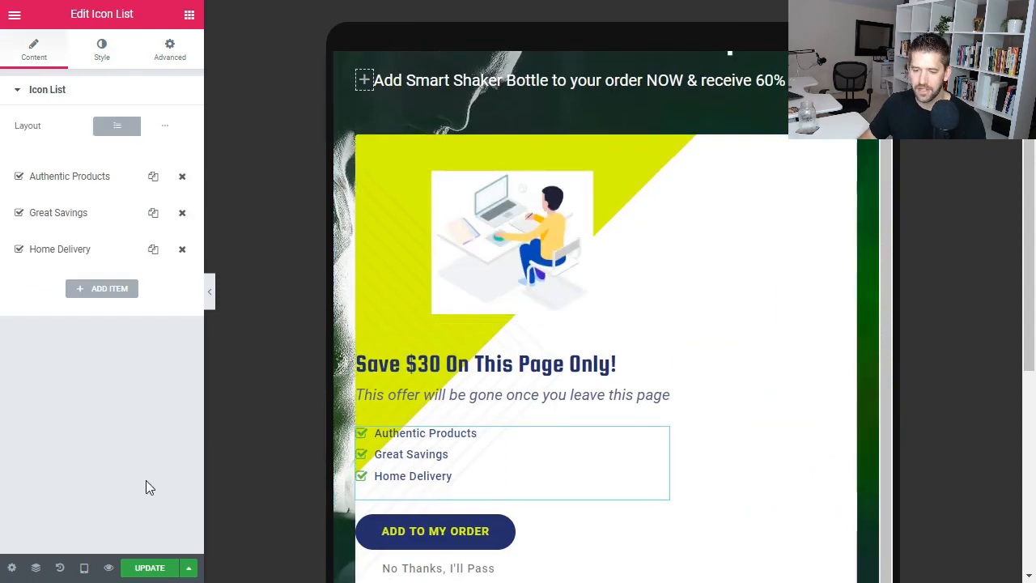
{"action": "left_click", "coordinate": [191, 15]}
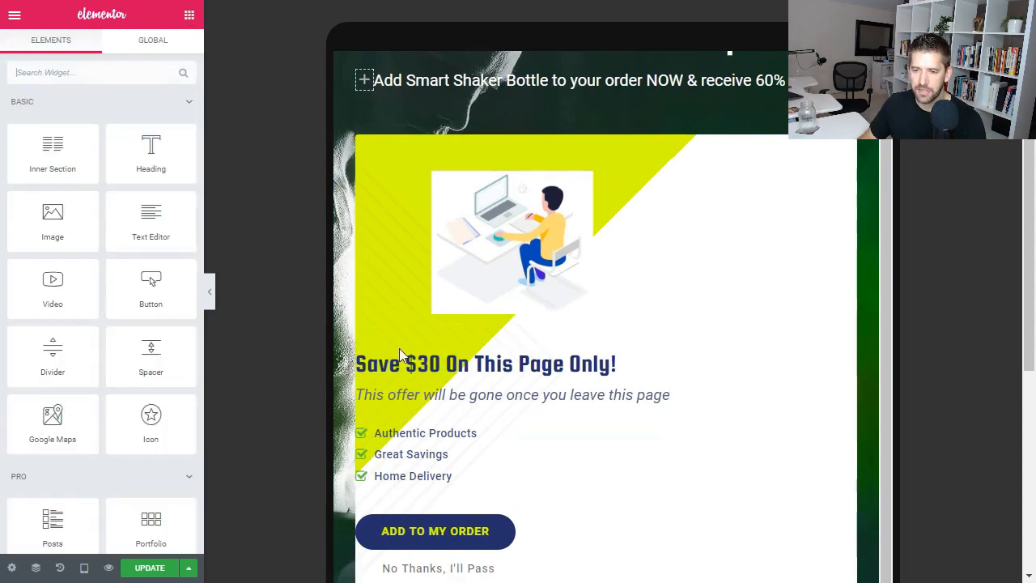
{"action": "left_click", "coordinate": [83, 568]}
{"action": "left_click", "coordinate": [48, 476]}
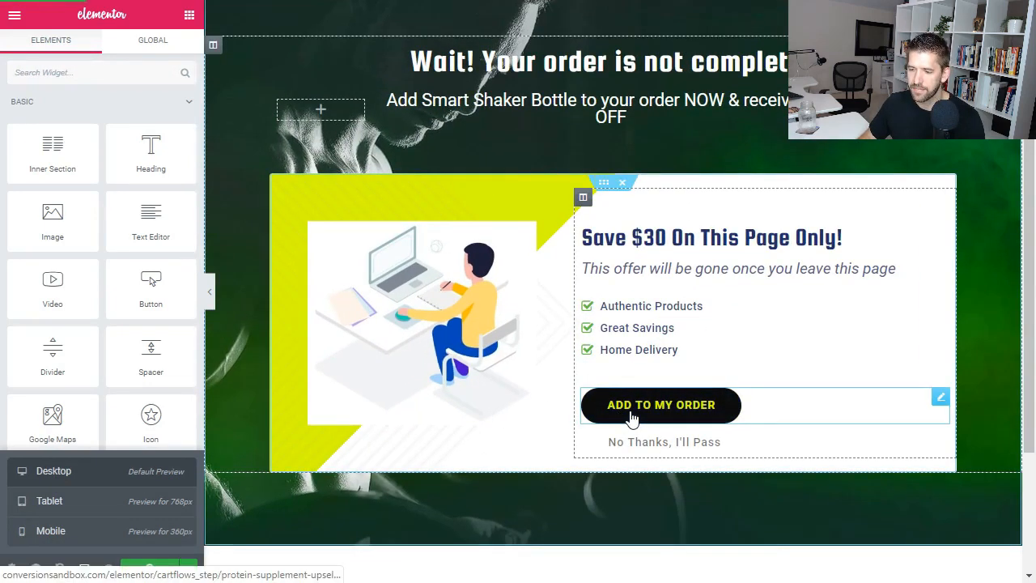
Leave Elementor for the WordPress dashboard and update the Protein Supplement Upsell step
{"action": "left_click", "coordinate": [15, 15]}
{"action": "left_click", "coordinate": [81, 429]}
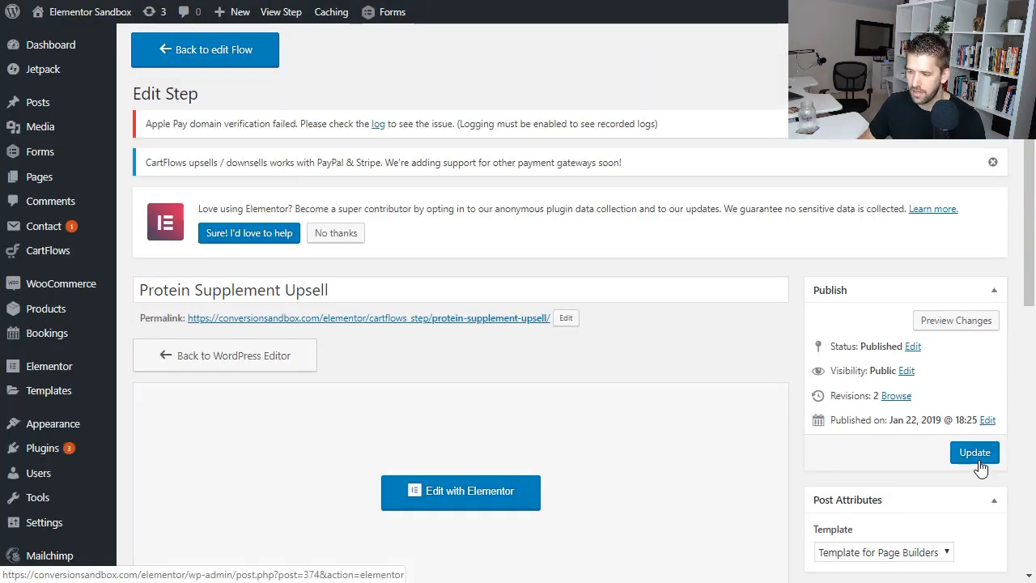
{"action": "scroll", "coordinate": [775, 429], "scroll_direction": "down", "scroll_amount": 5}
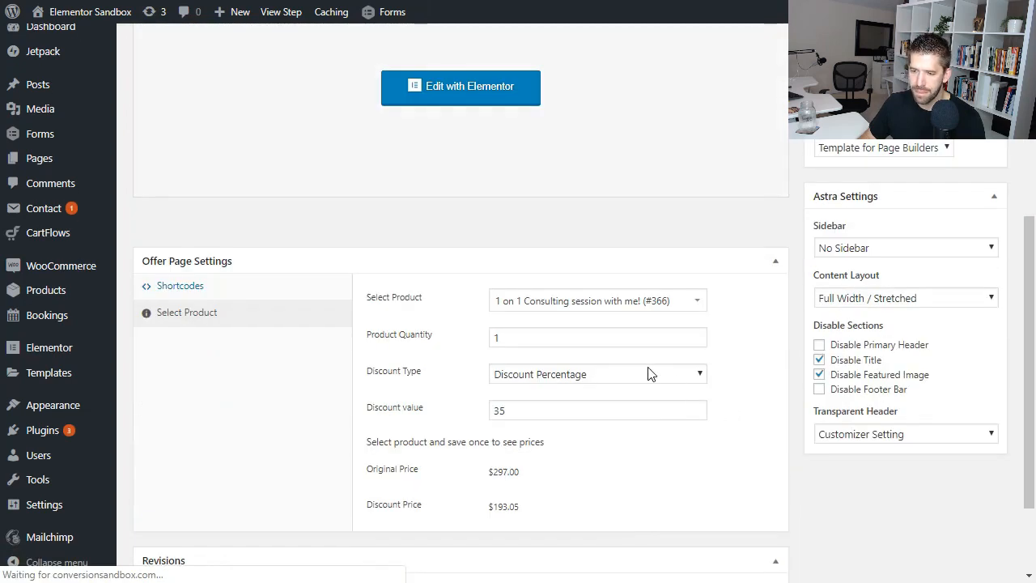
{"action": "scroll", "coordinate": [722, 389], "scroll_direction": "down", "scroll_amount": 2}
{"action": "scroll", "coordinate": [722, 388], "scroll_direction": "up", "scroll_amount": 10}
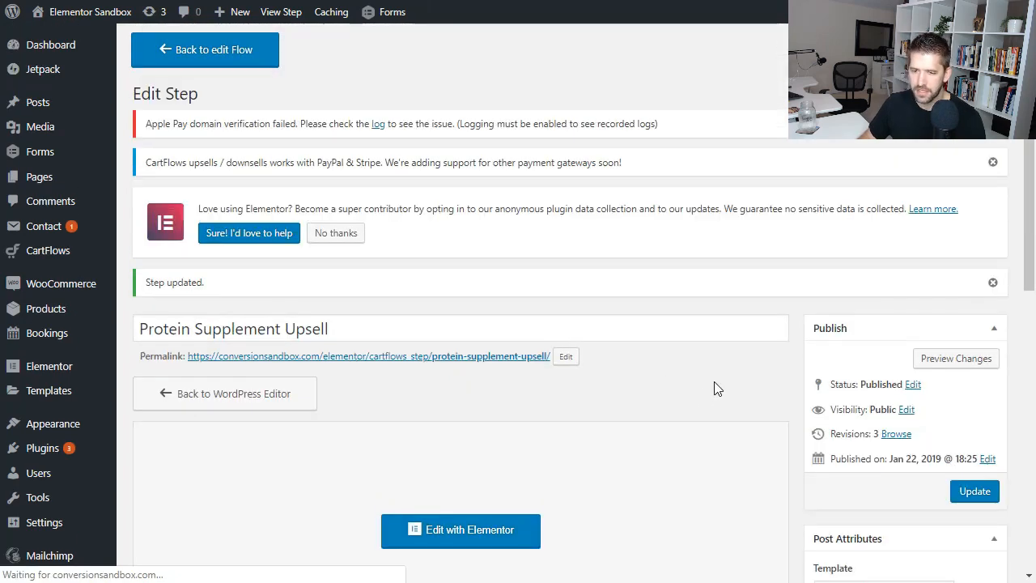
Return to the Ebook Funnel flow, open the Thank You Page step for editing, and view its permalink slug without changing it
{"action": "left_click", "coordinate": [194, 50]}
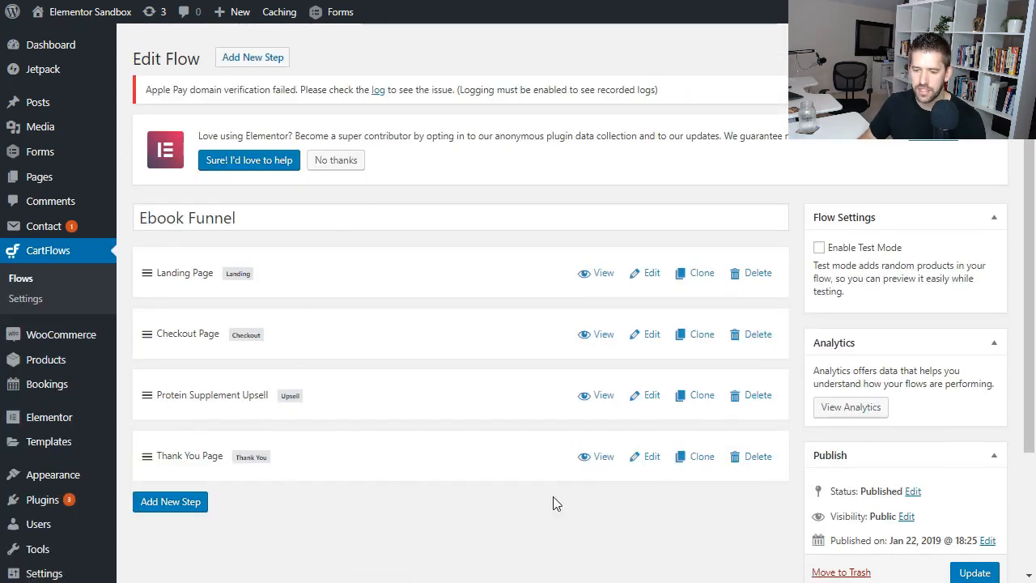
{"action": "left_click", "coordinate": [647, 465]}
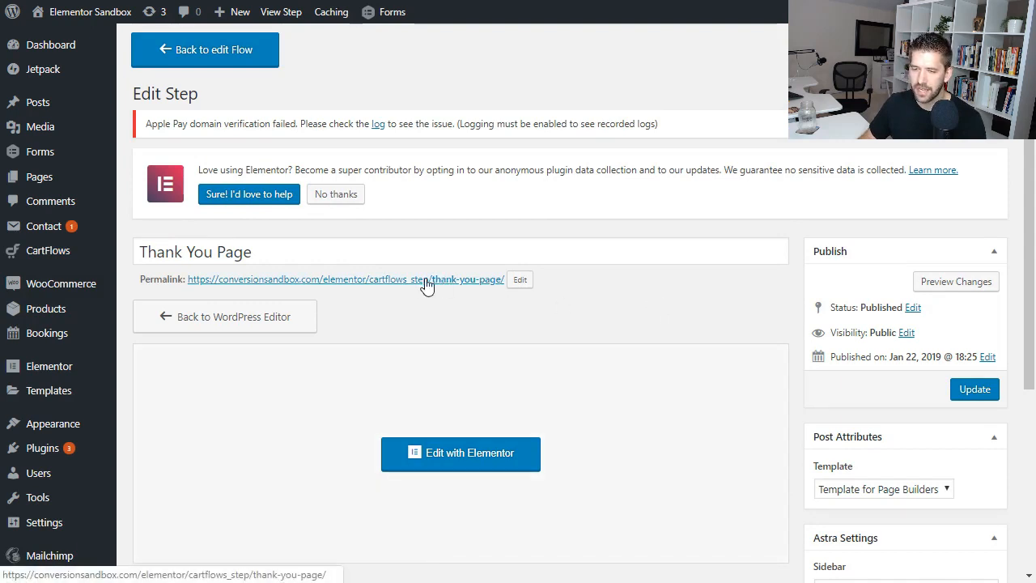
{"action": "left_click", "coordinate": [519, 280]}
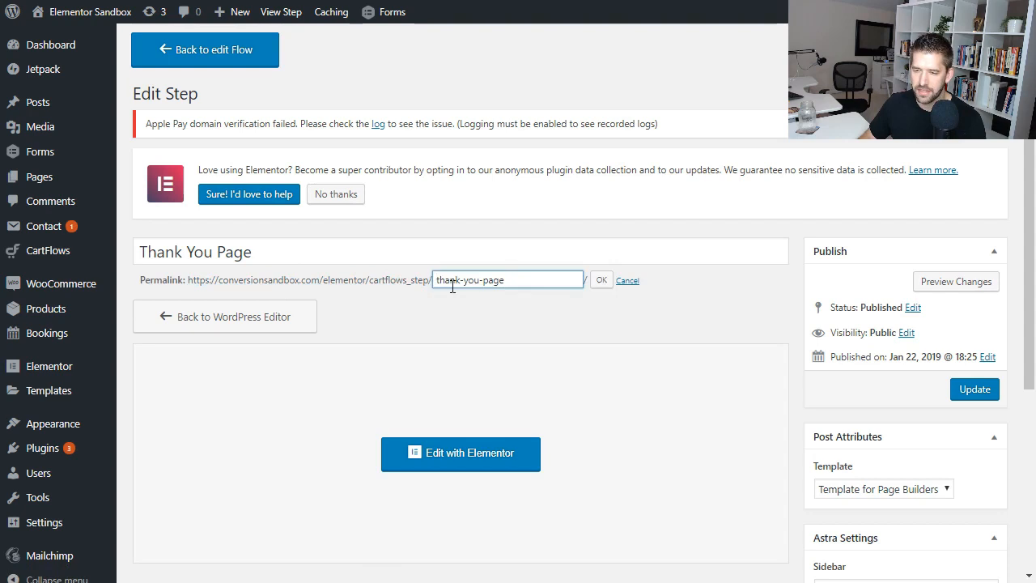
{"action": "left_click", "coordinate": [627, 282]}
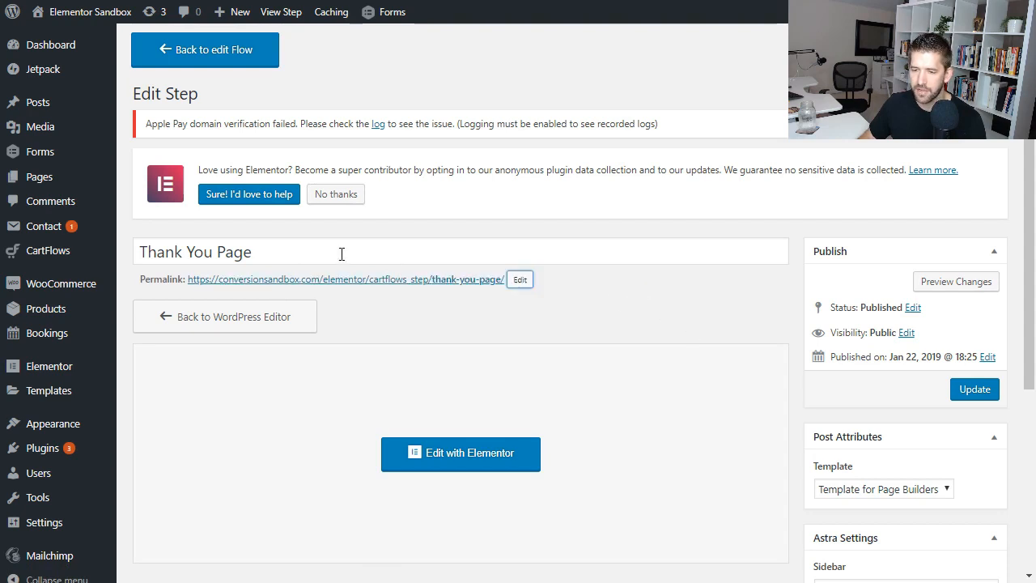
Review the Thank You Page Settings, covering the order details shortcode, the design options and the enabled fields
{"action": "scroll", "coordinate": [625, 326], "scroll_direction": "down", "scroll_amount": 3}
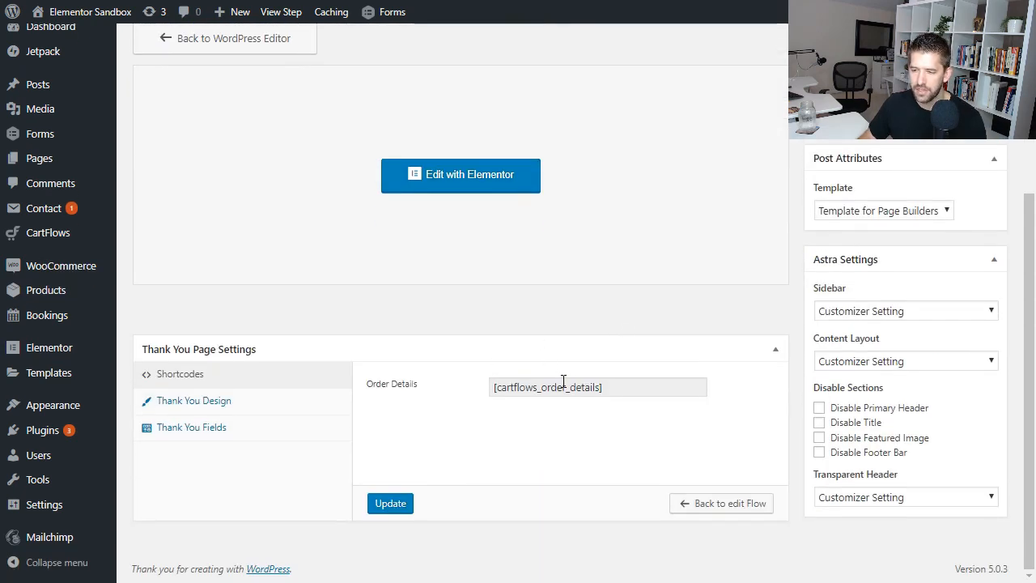
{"action": "left_click", "coordinate": [563, 382]}
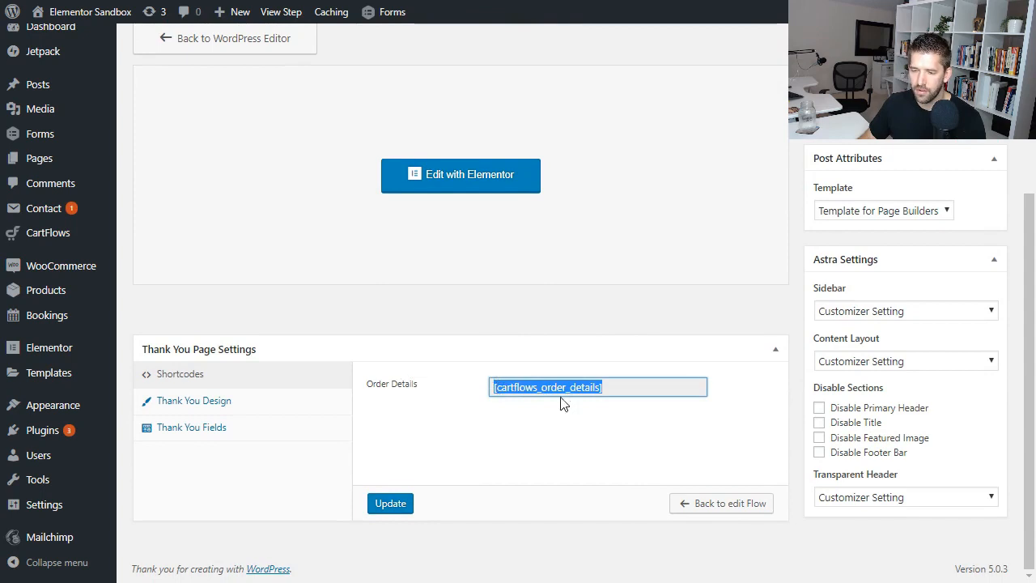
{"action": "left_click", "coordinate": [224, 404]}
{"action": "scroll", "coordinate": [375, 419], "scroll_direction": "down", "scroll_amount": 3}
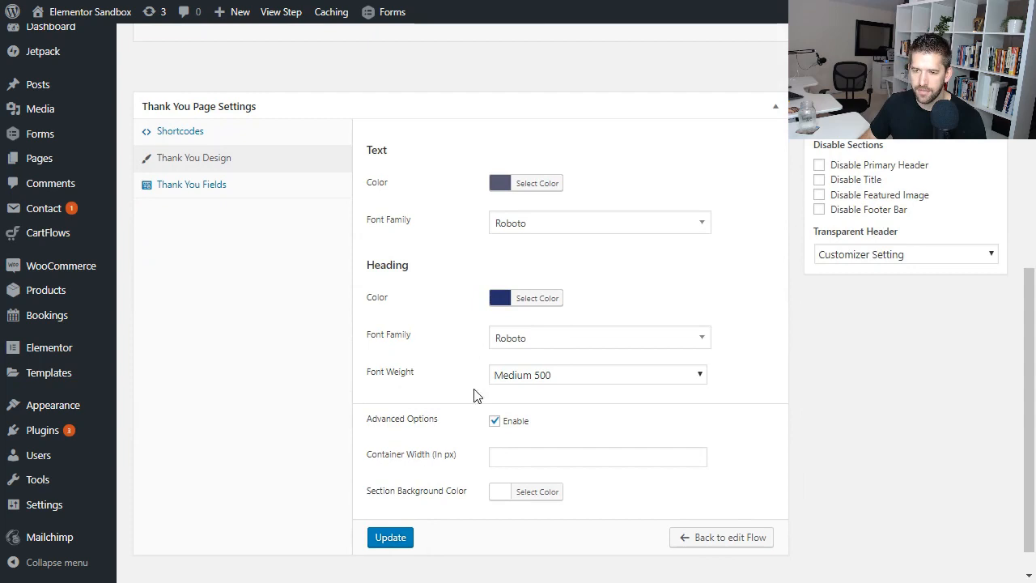
{"action": "left_click", "coordinate": [173, 188]}
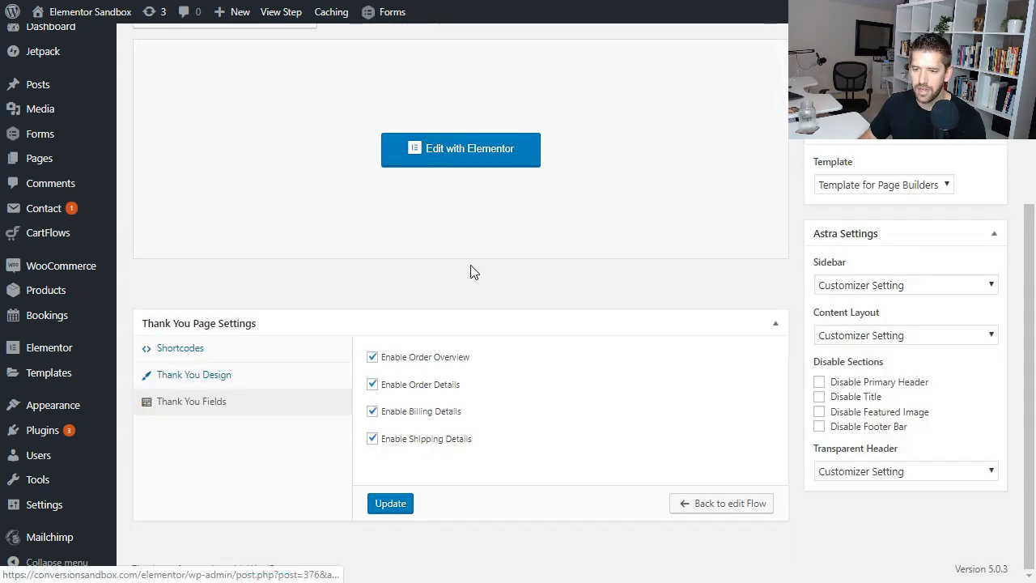
{"action": "left_click", "coordinate": [372, 386]}
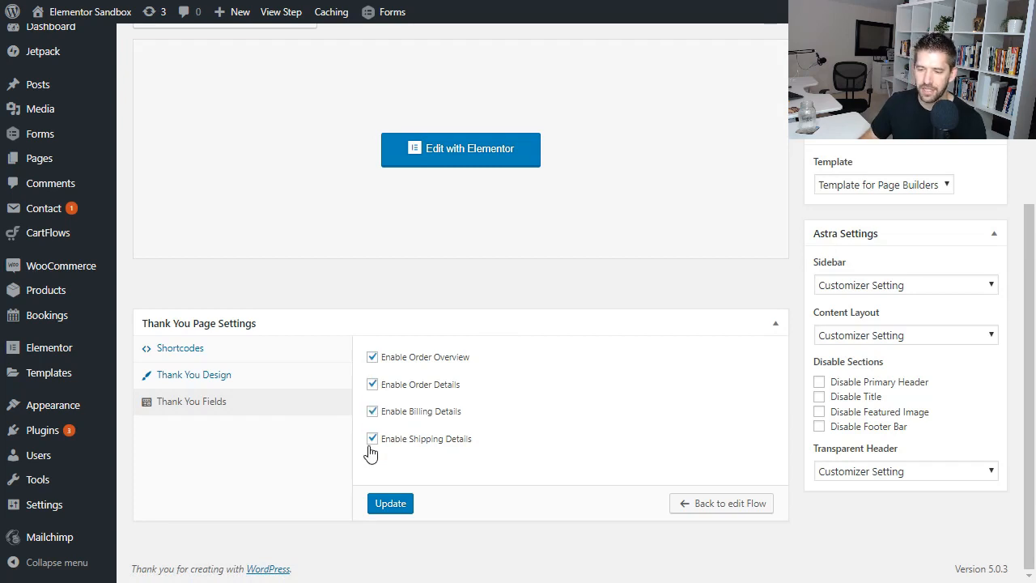
{"action": "scroll", "coordinate": [632, 409], "scroll_direction": "up", "scroll_amount": 2}
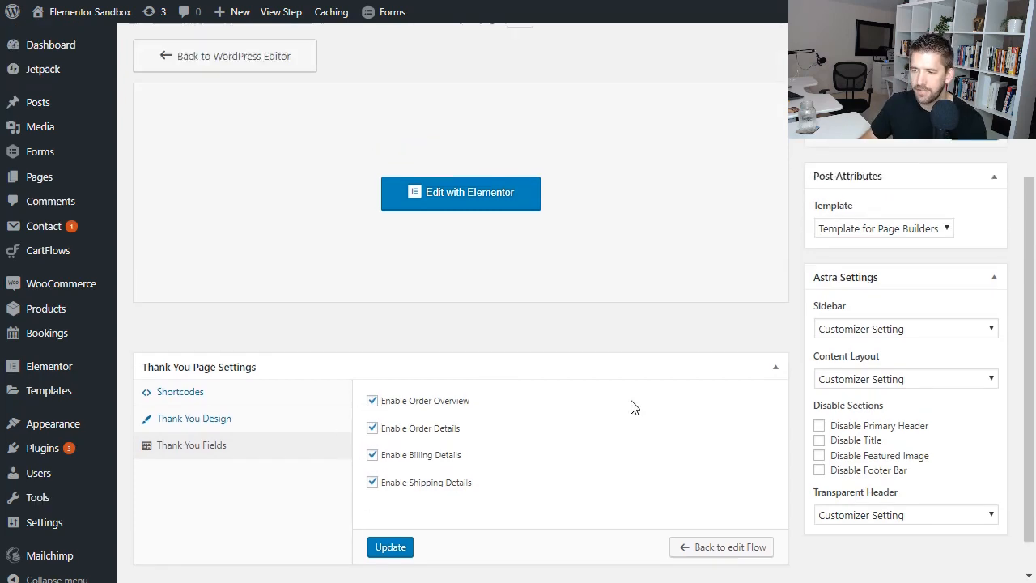
Open the Thank You Page in Elementor and inspect the Facebook item's link in the social icons
{"action": "left_click", "coordinate": [503, 320]}
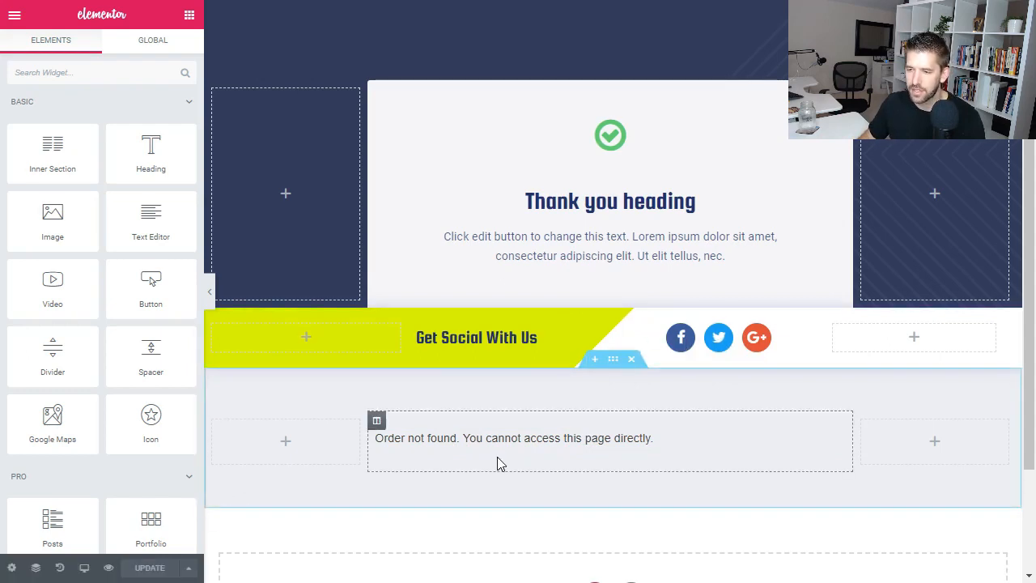
{"action": "left_click", "coordinate": [685, 350]}
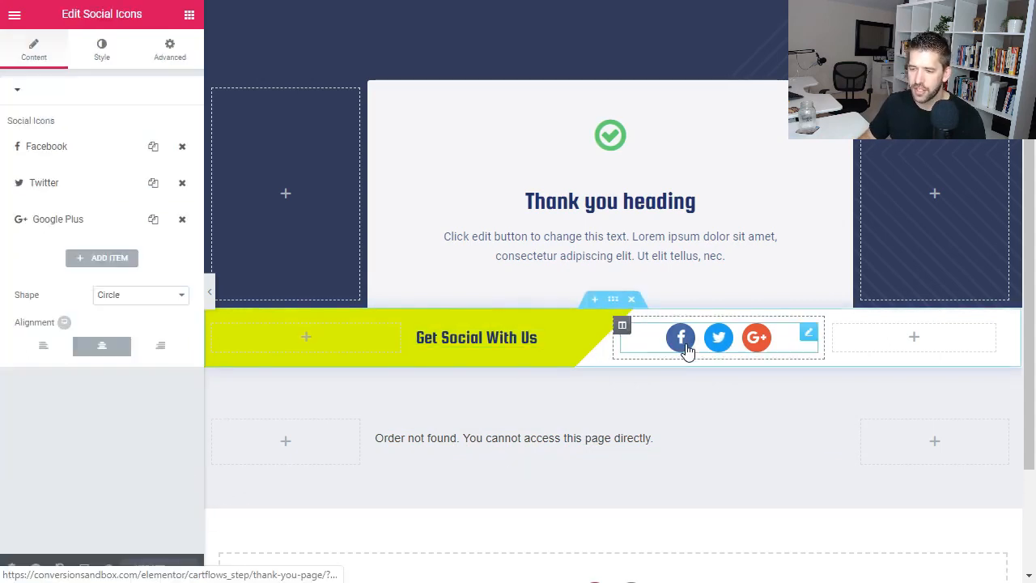
{"action": "left_click", "coordinate": [113, 148]}
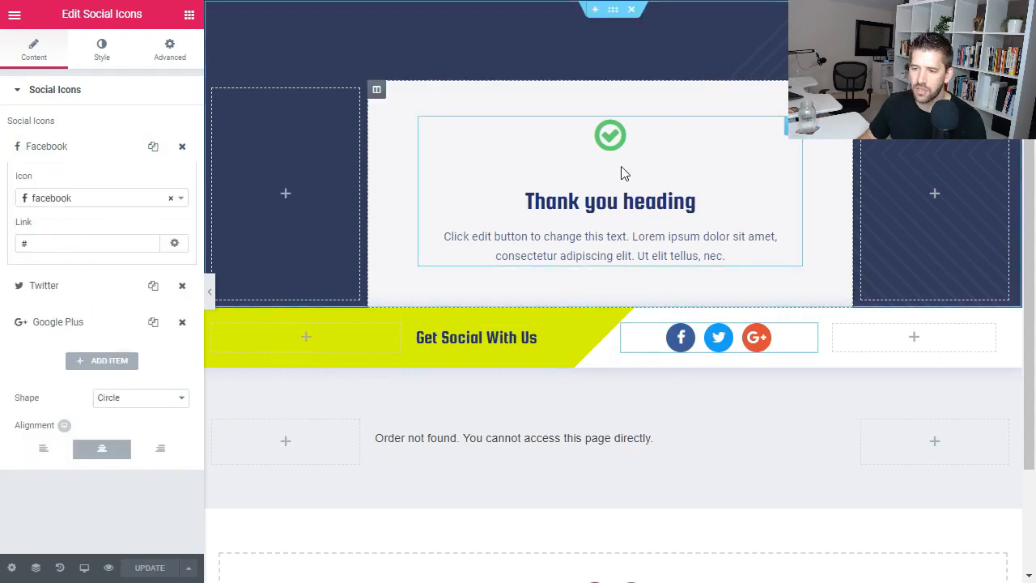
Change the icon above the thank you heading to check-circle and save the page
{"action": "left_click", "coordinate": [612, 144]}
{"action": "left_click", "coordinate": [145, 126]}
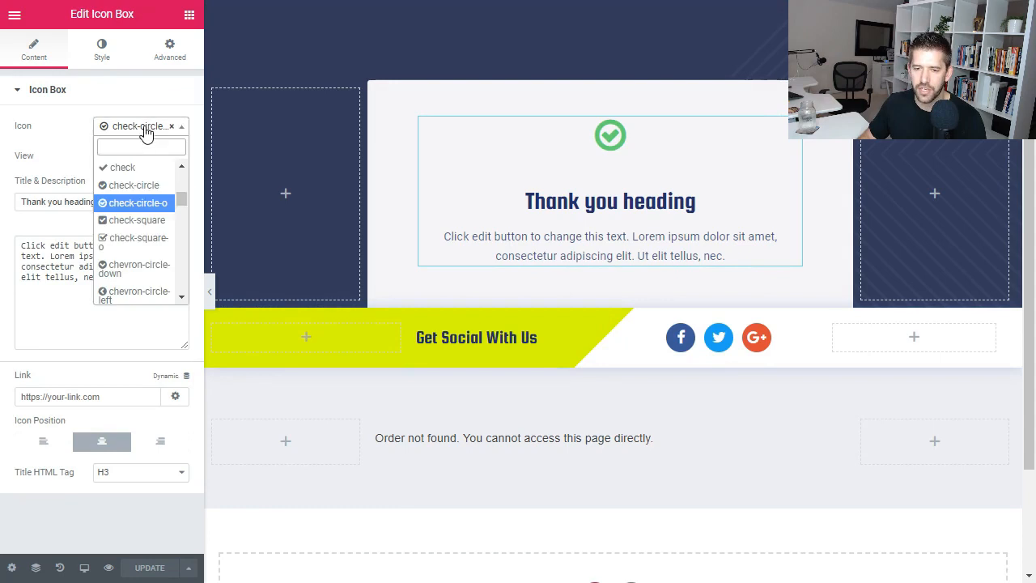
{"action": "left_click", "coordinate": [134, 185]}
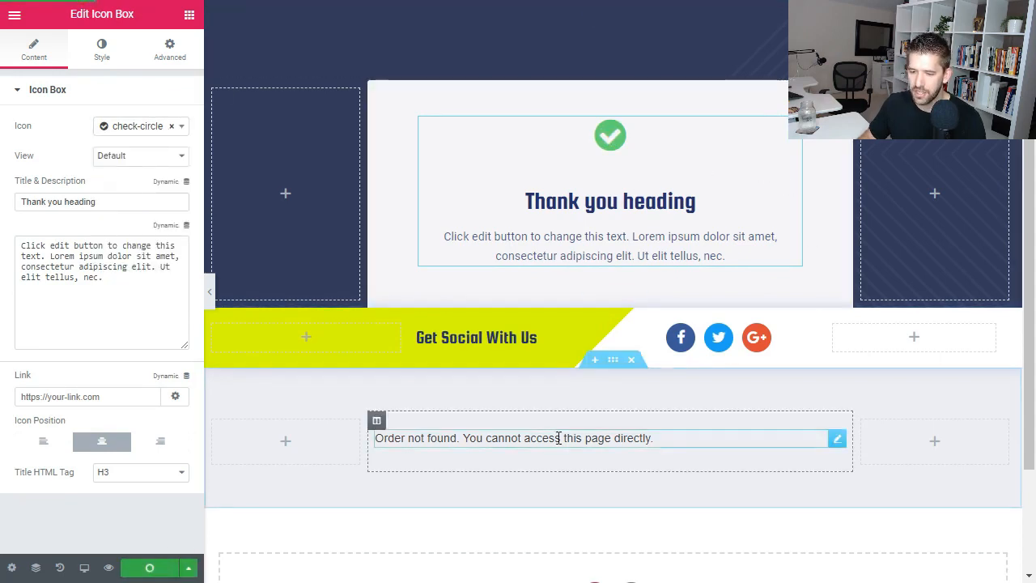
{"action": "scroll", "coordinate": [557, 435], "scroll_direction": "down", "scroll_amount": 2}
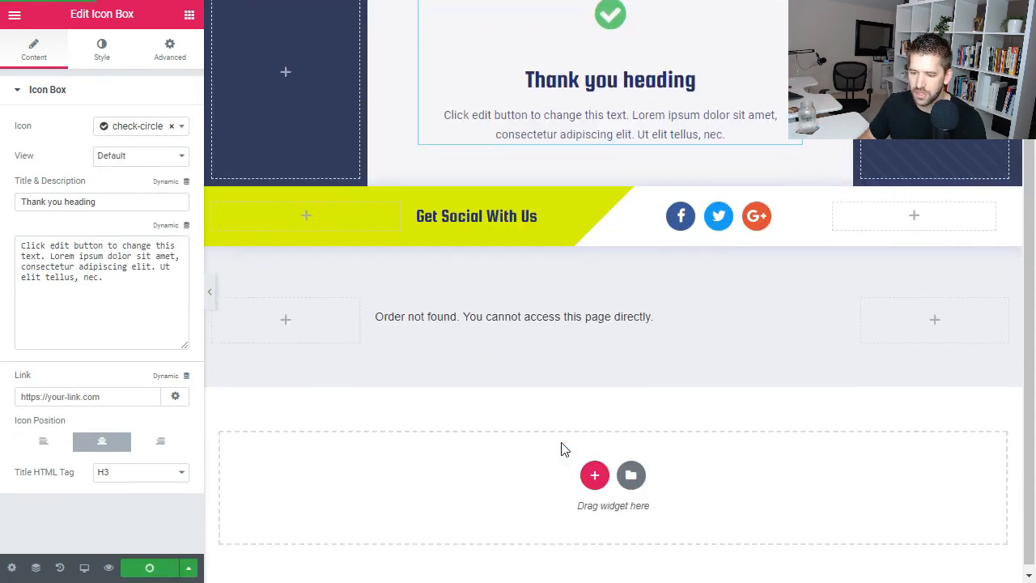
Leave Elementor for the WordPress dashboard and update the Thank You Page step
{"action": "left_click", "coordinate": [16, 15]}
{"action": "left_click", "coordinate": [84, 428]}
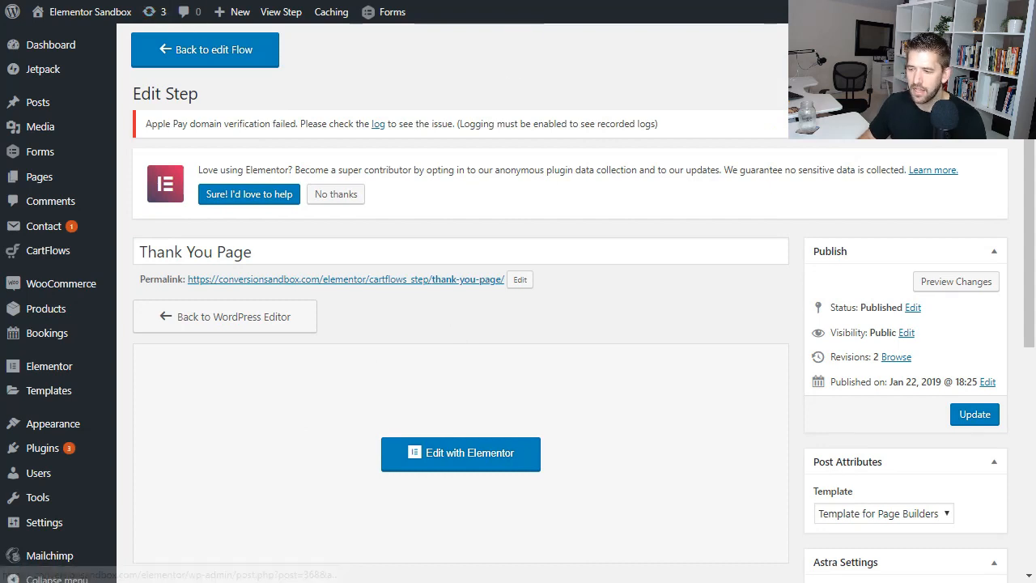
{"action": "left_click", "coordinate": [967, 415]}
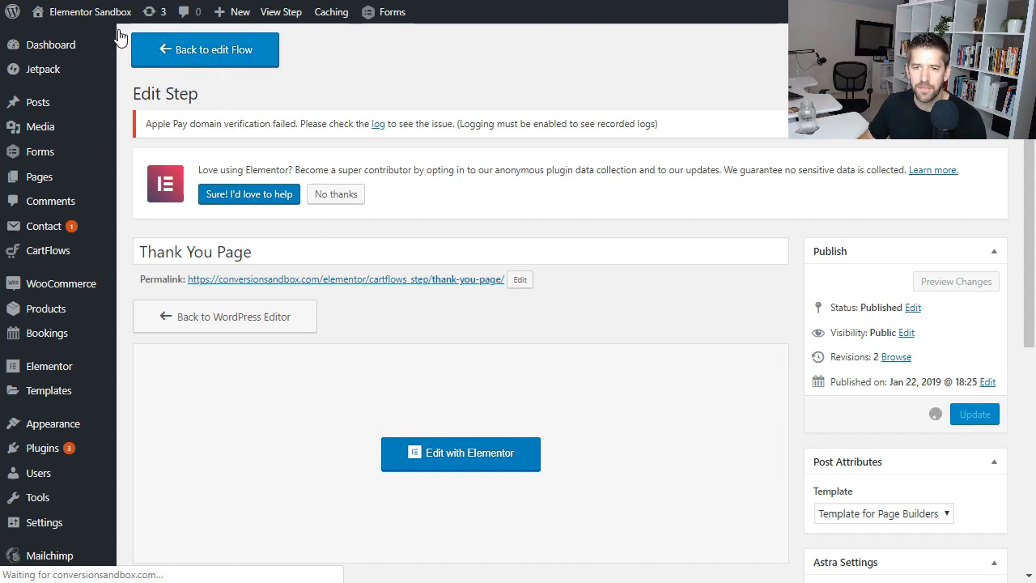
Visit the live Elementor Sandbox homepage and read its sales funnel headline
{"action": "mouse_move", "coordinate": [110, 19]}
{"action": "left_click", "coordinate": [78, 37]}
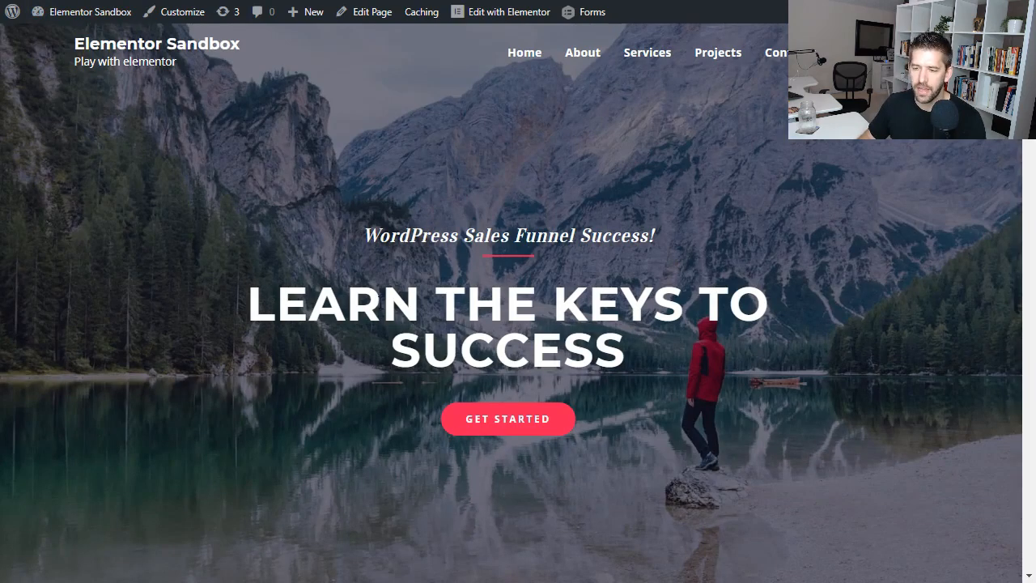
{"action": "left_click_drag", "start_coordinate": [372, 233], "coordinate": [690, 340]}
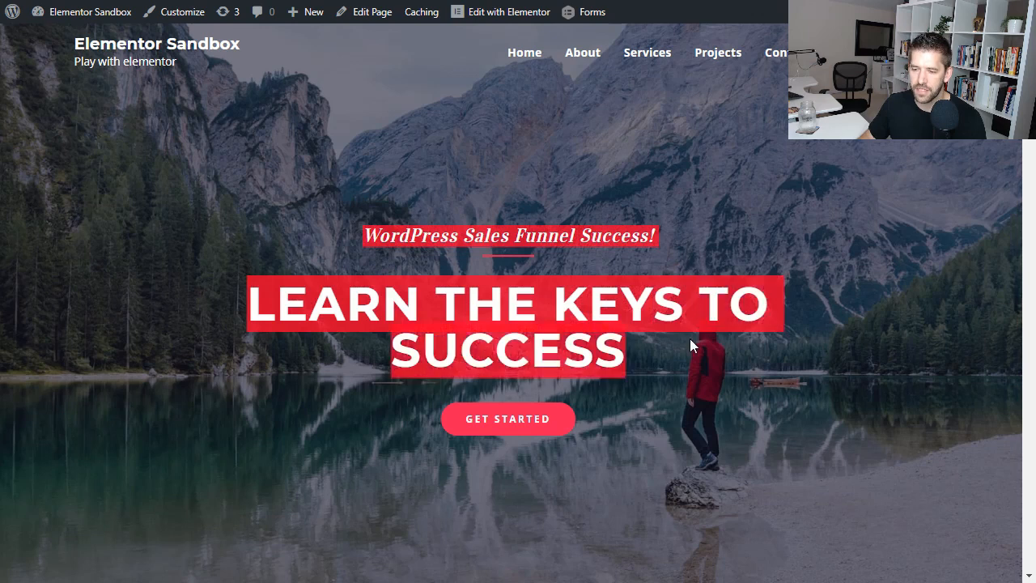
{"action": "left_click", "coordinate": [640, 349]}
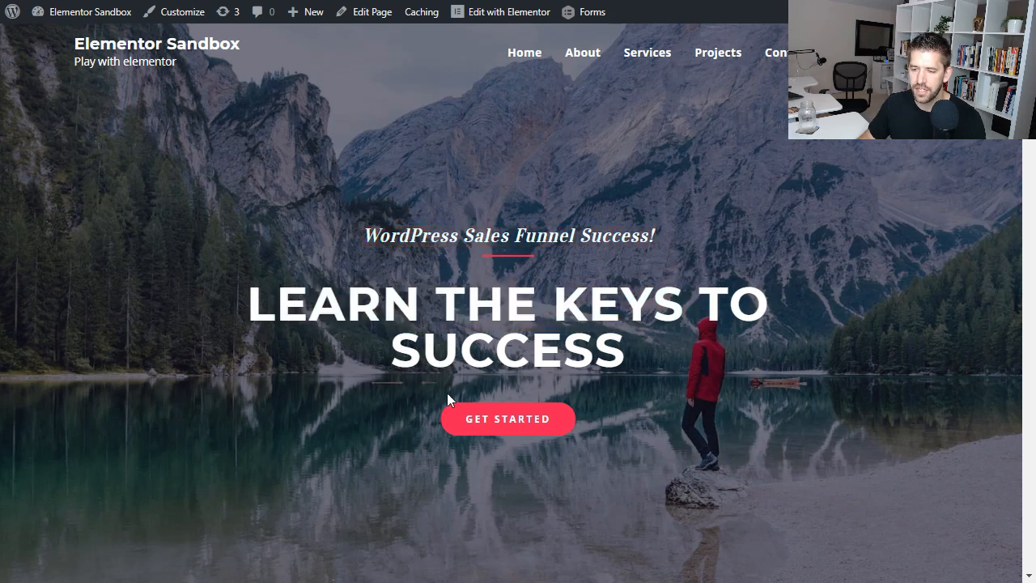
Open the homepage in Elementor and inspect the link of the Get Started button
{"action": "left_click", "coordinate": [507, 14]}
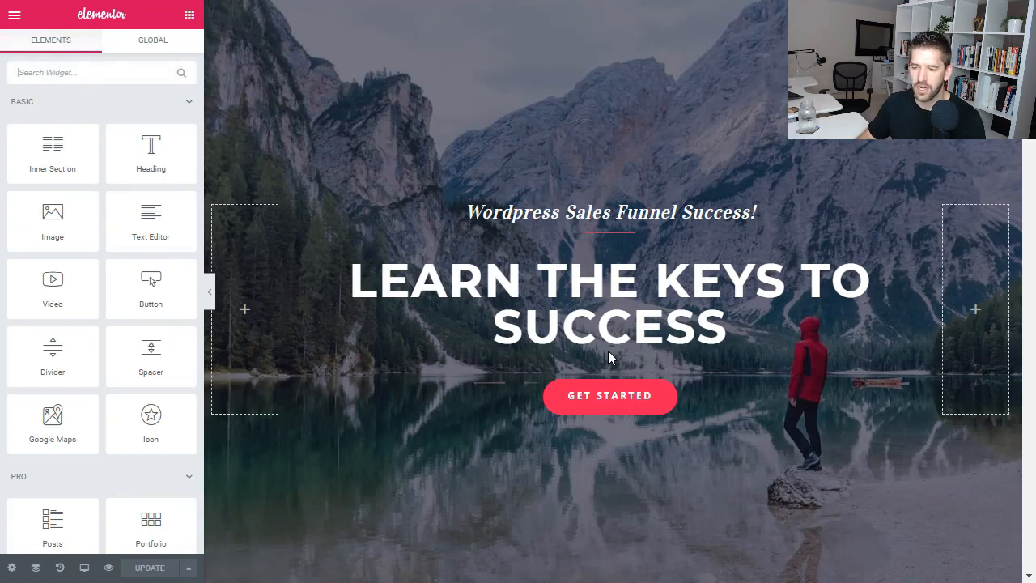
{"action": "left_click", "coordinate": [607, 406]}
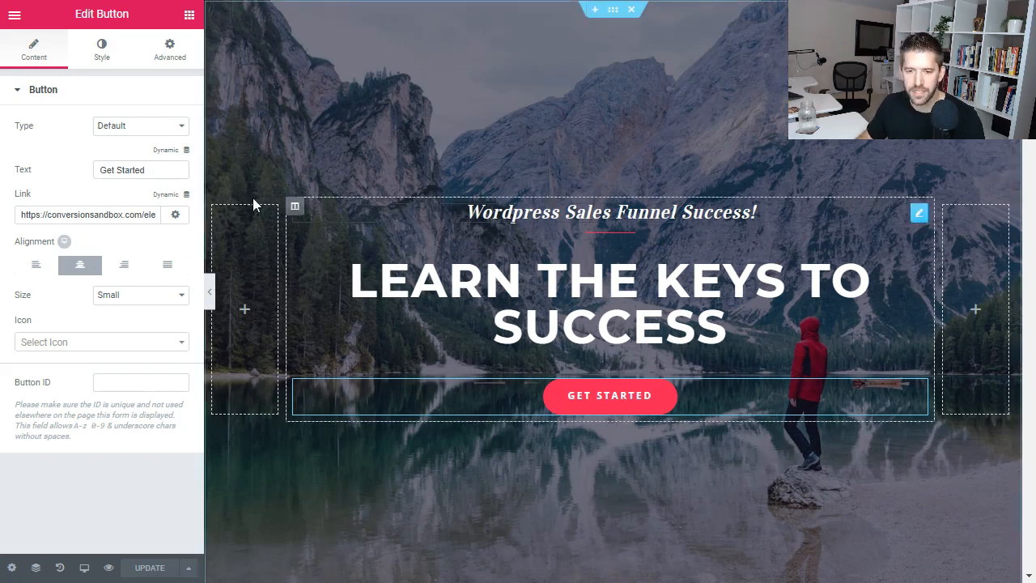
{"action": "triple_click", "coordinate": [142, 215]}
{"action": "key", "text": "BackSpace"}
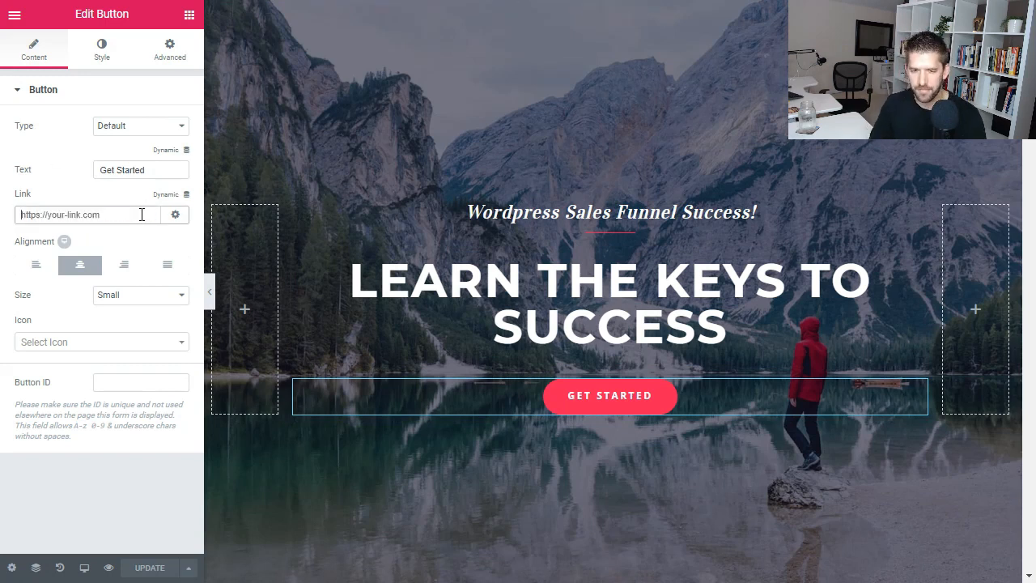
{"action": "type", "text": "https://conversionsandbox.com/elementor/cartflows_step/book-protein/"}
{"action": "left_click_drag", "start_coordinate": [148, 214], "coordinate": [22, 220]}
{"action": "left_click", "coordinate": [78, 217]}
{"action": "left_click", "coordinate": [154, 568]}
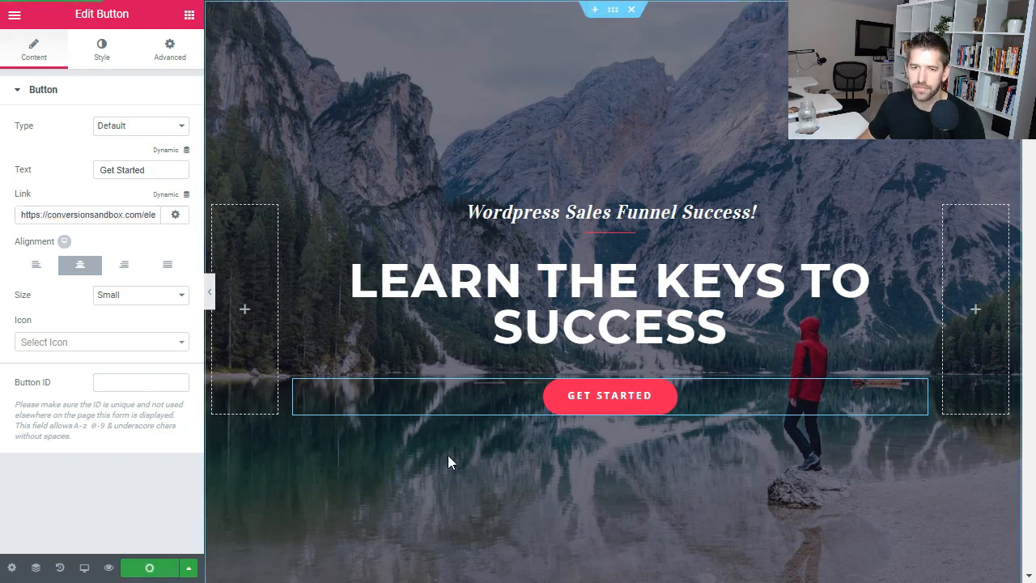
Leave Elementor for the WordPress dashboard and close the old checkout preview tab
{"action": "left_click", "coordinate": [14, 16]}
{"action": "left_click", "coordinate": [67, 425]}
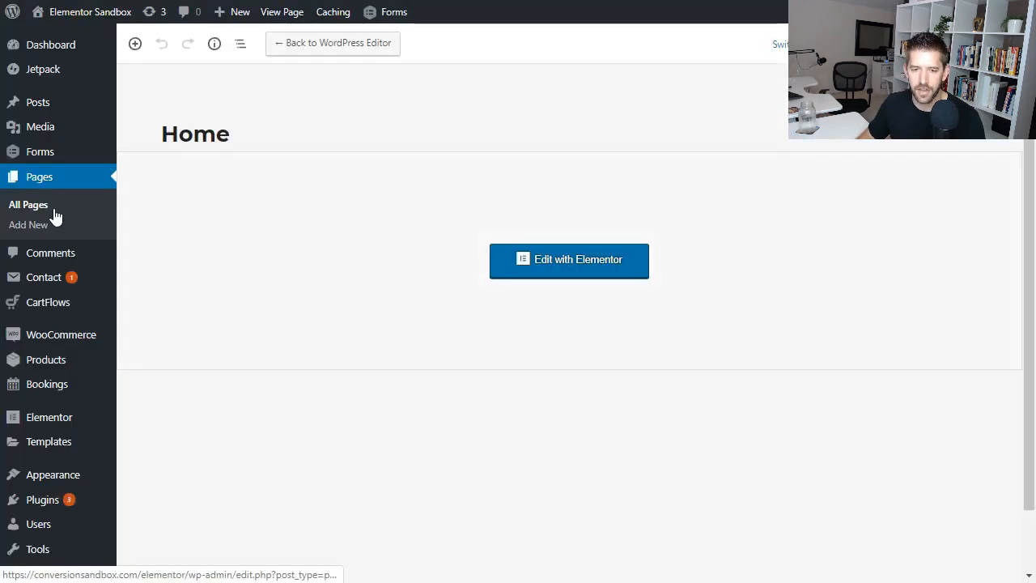
{"action": "mouse_move", "coordinate": [69, 304]}
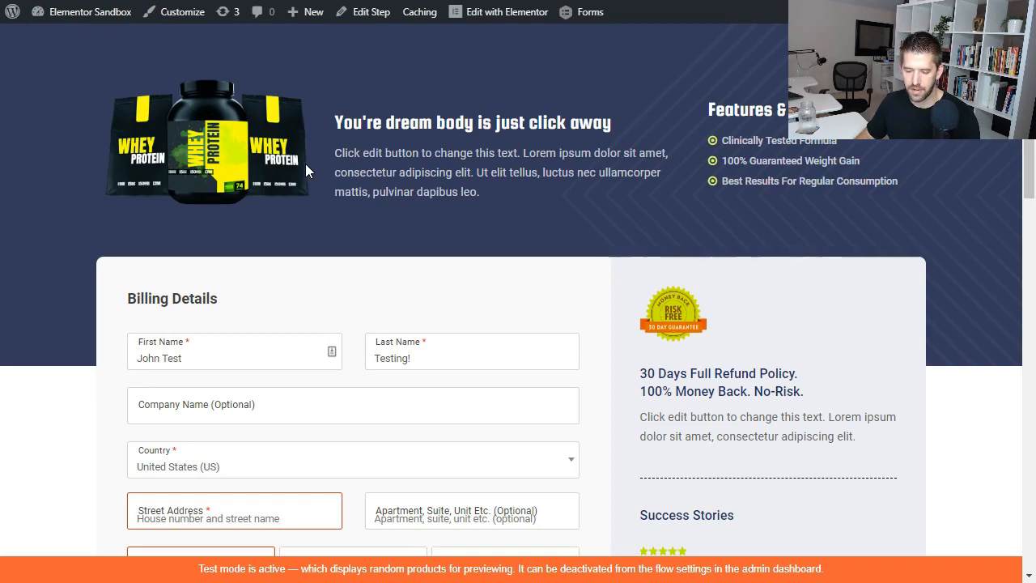
{"action": "key", "text": "F11"}
{"action": "left_click", "coordinate": [383, 13]}
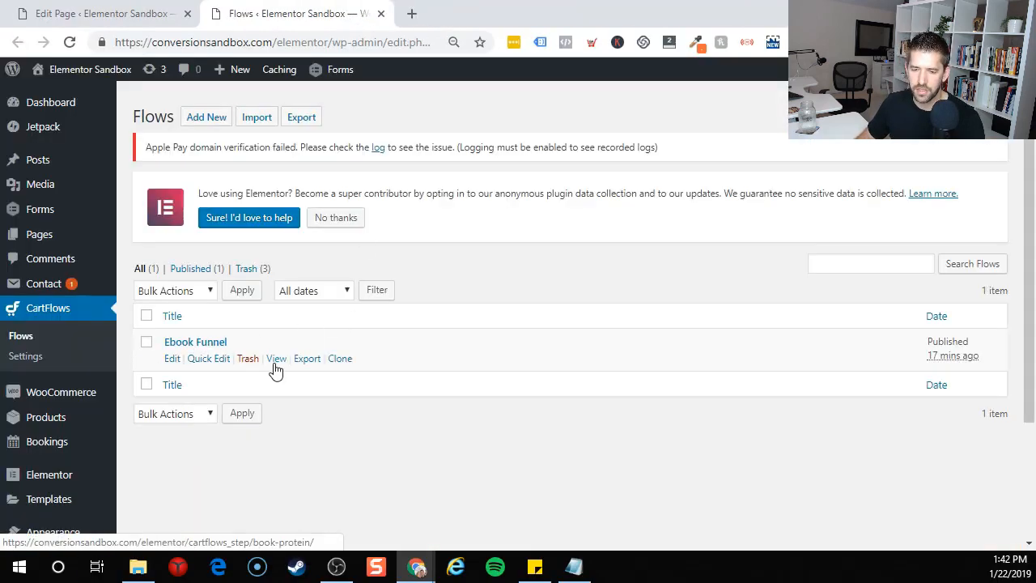
Open the live Elementor Sandbox homepage in an incognito window and show it full screen
{"action": "left_click", "coordinate": [149, 16]}
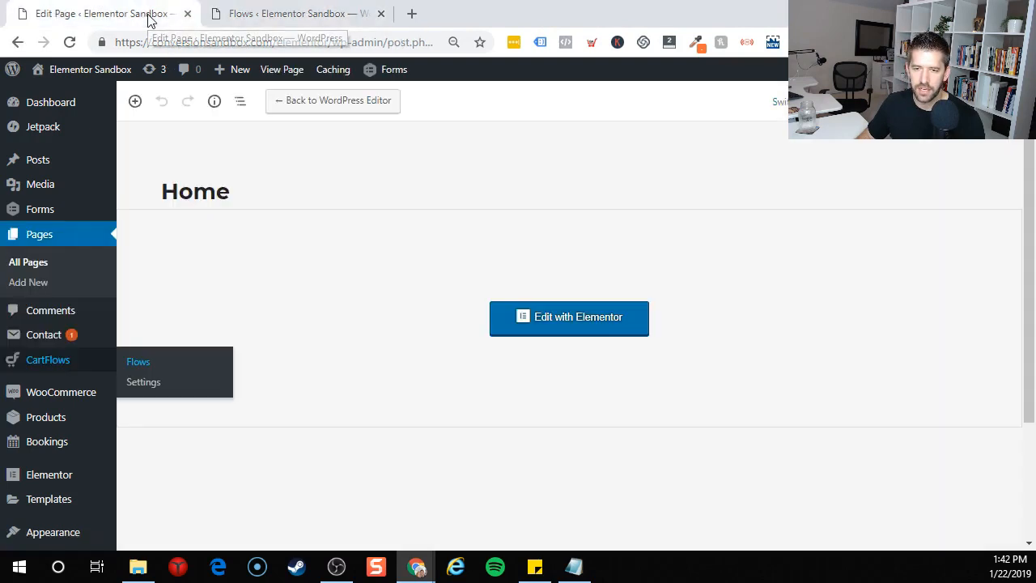
{"action": "mouse_move", "coordinate": [118, 72]}
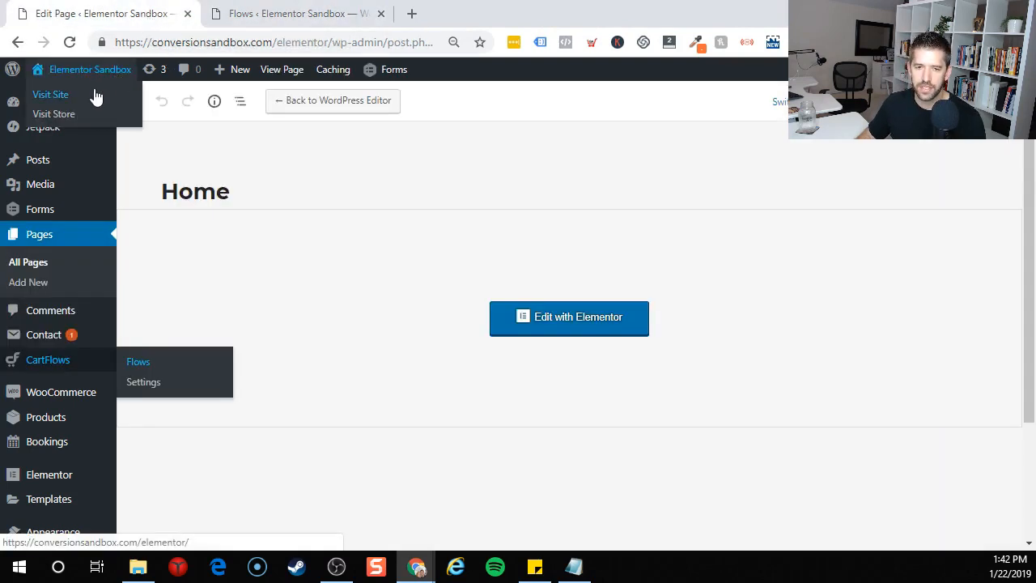
{"action": "right_click", "coordinate": [88, 95]}
{"action": "left_click", "coordinate": [130, 144]}
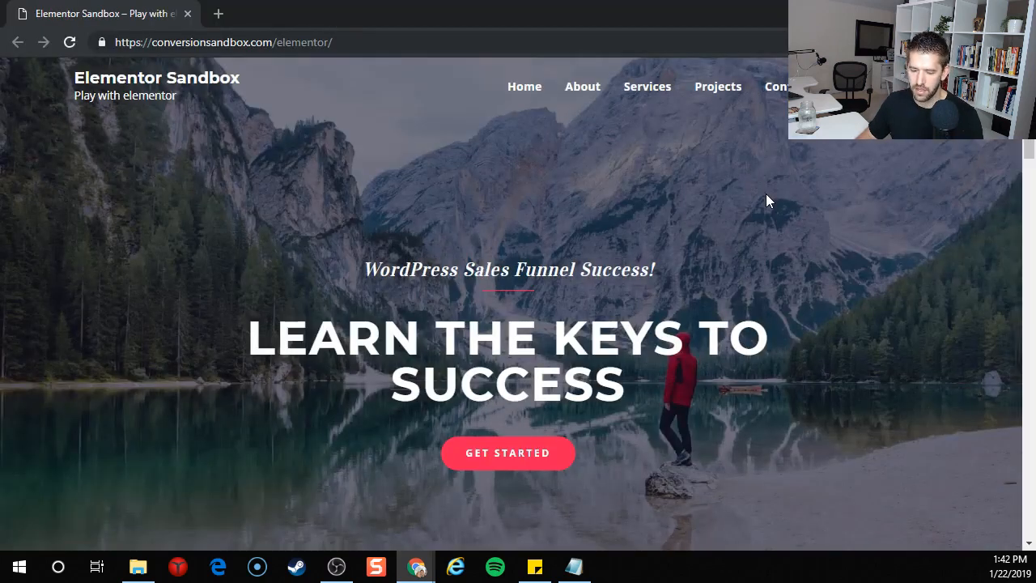
{"action": "key", "text": "F11"}
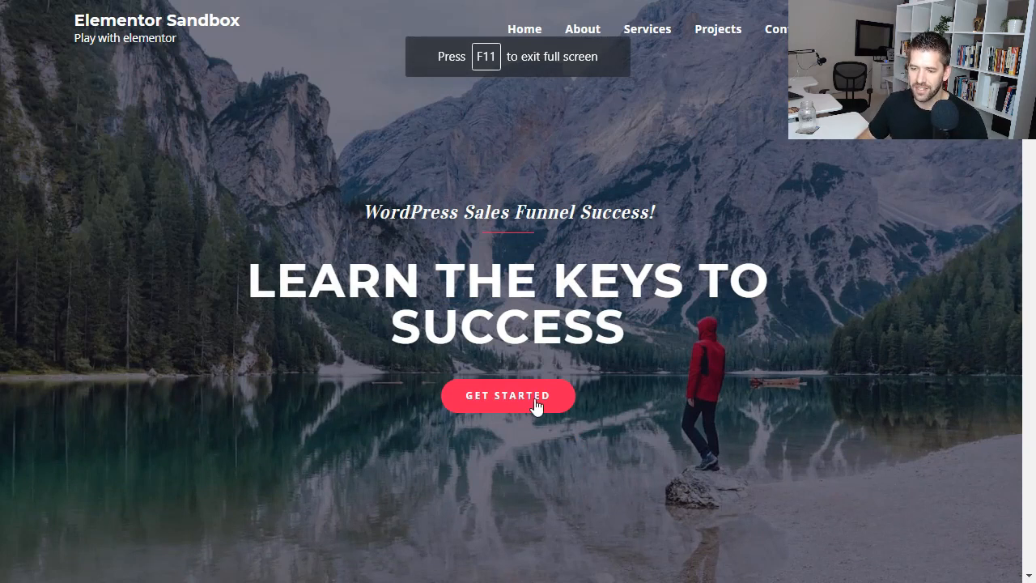
Follow the homepage's Get Started link, look through the funnel landing page and continue to its checkout page
{"action": "left_click", "coordinate": [508, 396]}
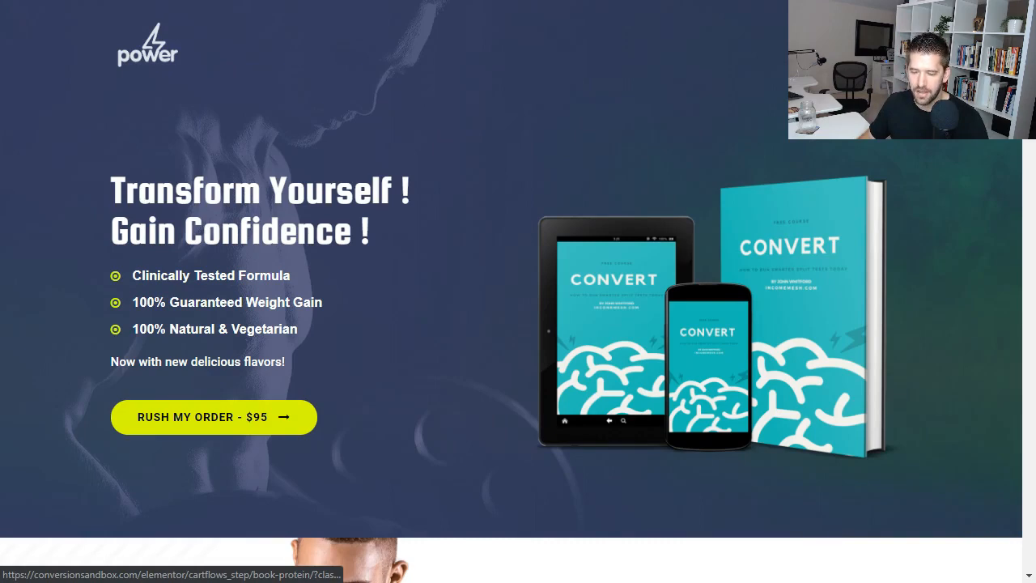
{"action": "scroll", "coordinate": [492, 370], "scroll_direction": "down", "scroll_amount": 15}
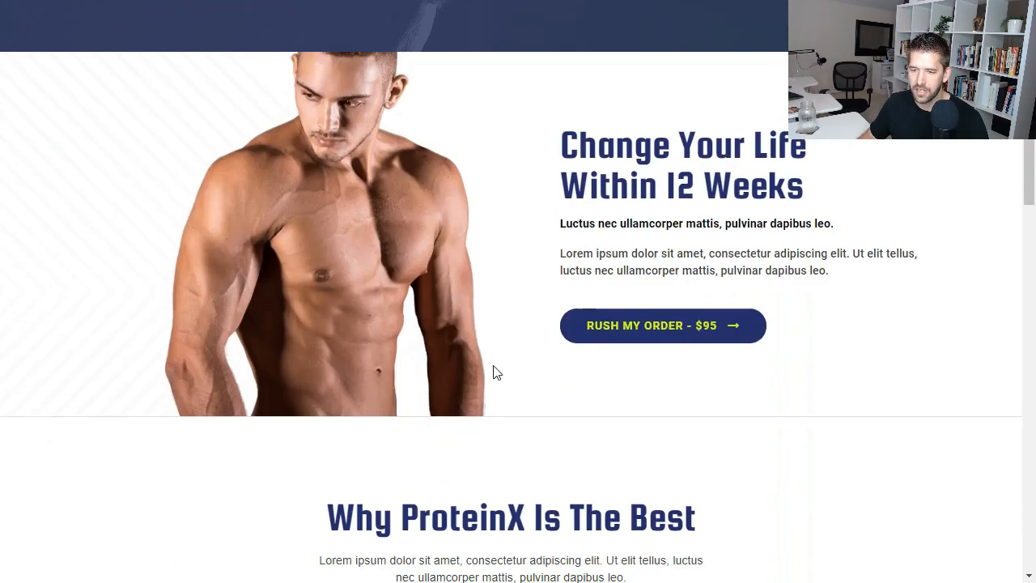
{"action": "scroll", "coordinate": [502, 348], "scroll_direction": "down", "scroll_amount": 4}
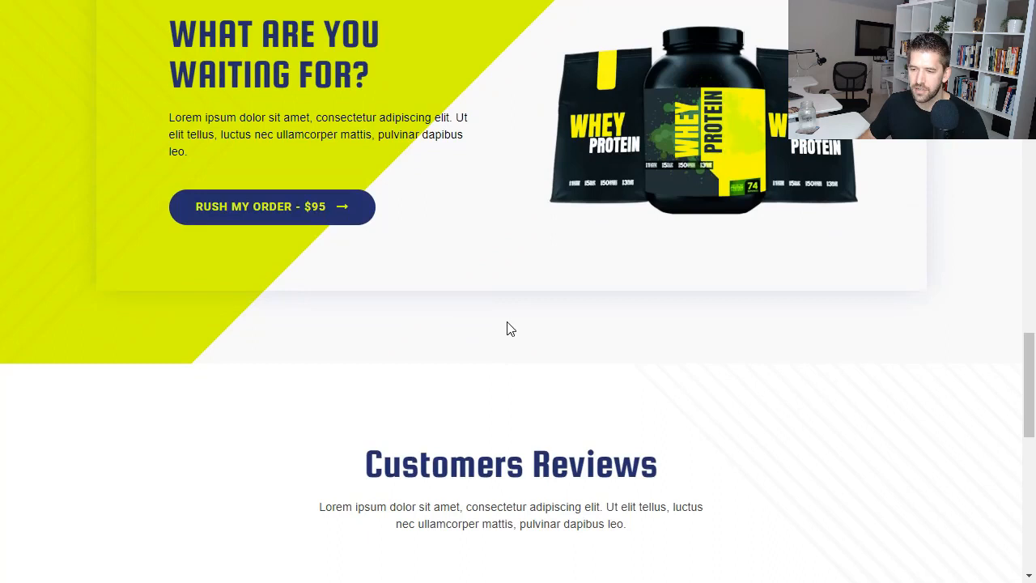
{"action": "scroll", "coordinate": [566, 340], "scroll_direction": "down", "scroll_amount": 3}
{"action": "scroll", "coordinate": [576, 385], "scroll_direction": "up", "scroll_amount": 1}
{"action": "scroll", "coordinate": [582, 383], "scroll_direction": "down", "scroll_amount": 7}
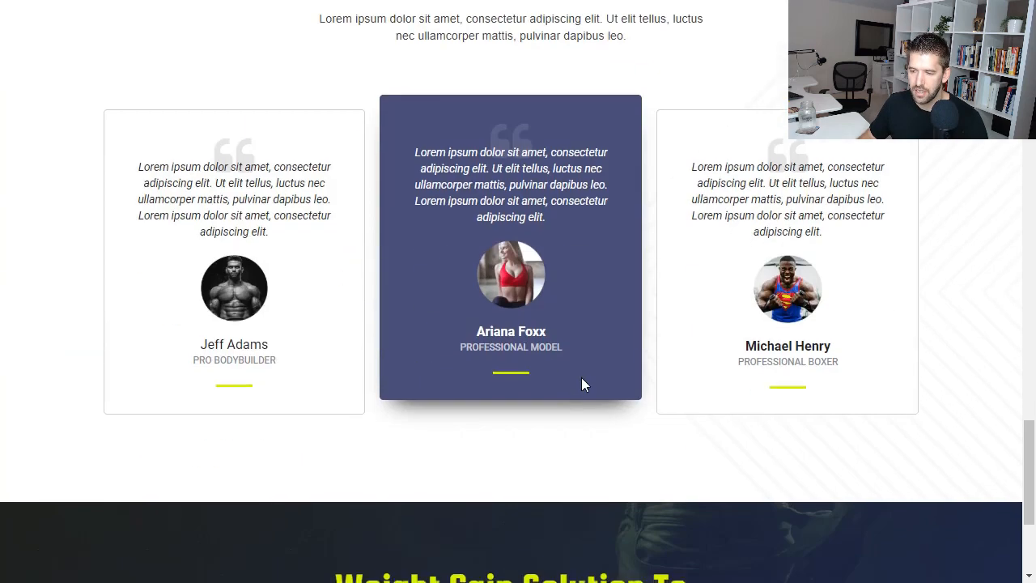
{"action": "left_click", "coordinate": [485, 507]}
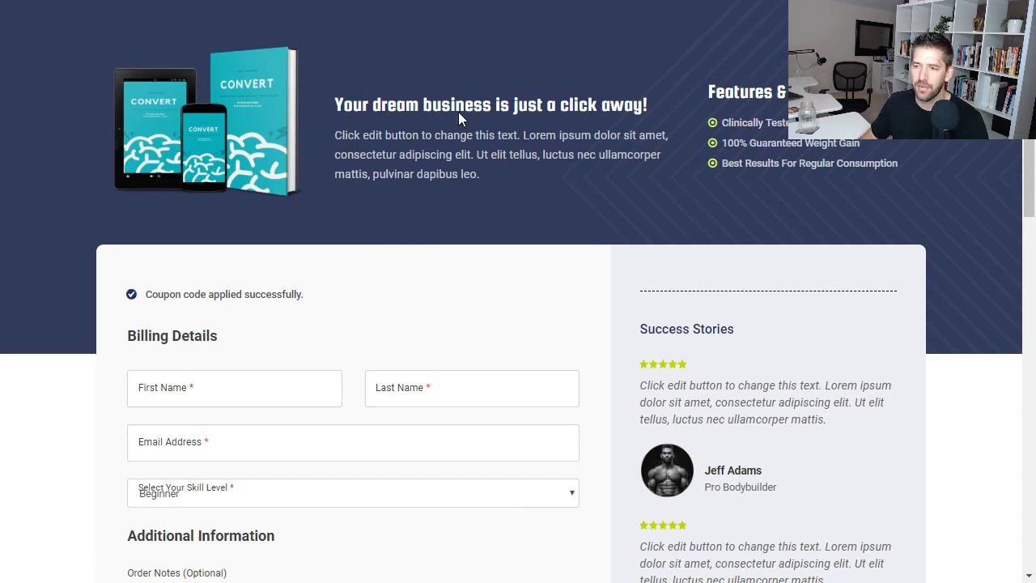
Fill in the customer's name and e-mail, set the skill level to Advanced and add the order note "Thank you Cartflows!"
{"action": "scroll", "coordinate": [799, 142], "scroll_direction": "down", "scroll_amount": 3}
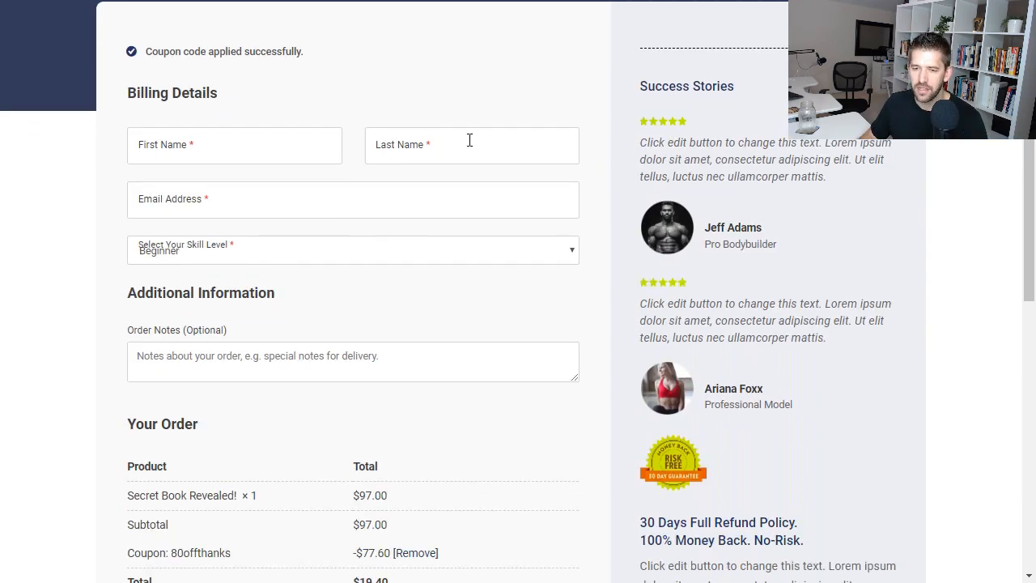
{"action": "left_click", "coordinate": [209, 151]}
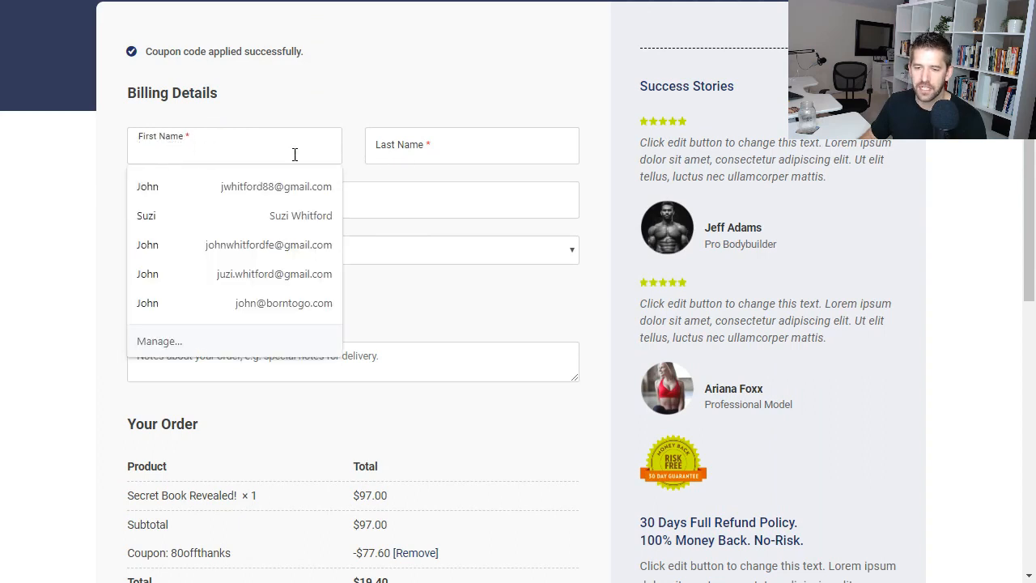
{"action": "left_click", "coordinate": [186, 188]}
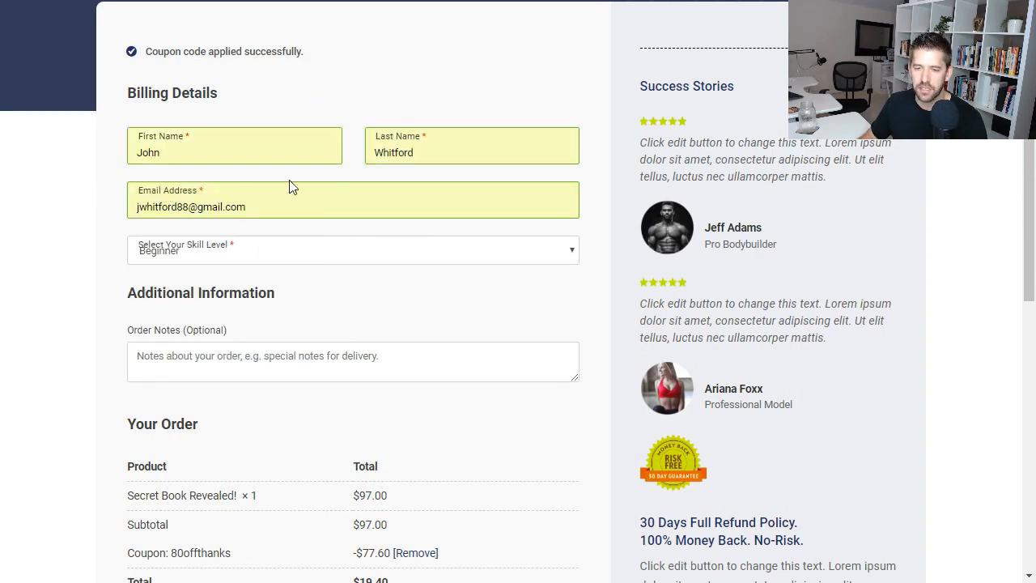
{"action": "left_click", "coordinate": [224, 259]}
{"action": "left_click", "coordinate": [215, 283]}
{"action": "left_click", "coordinate": [340, 319]}
{"action": "type", "text": "Thank you Cartflows!"}
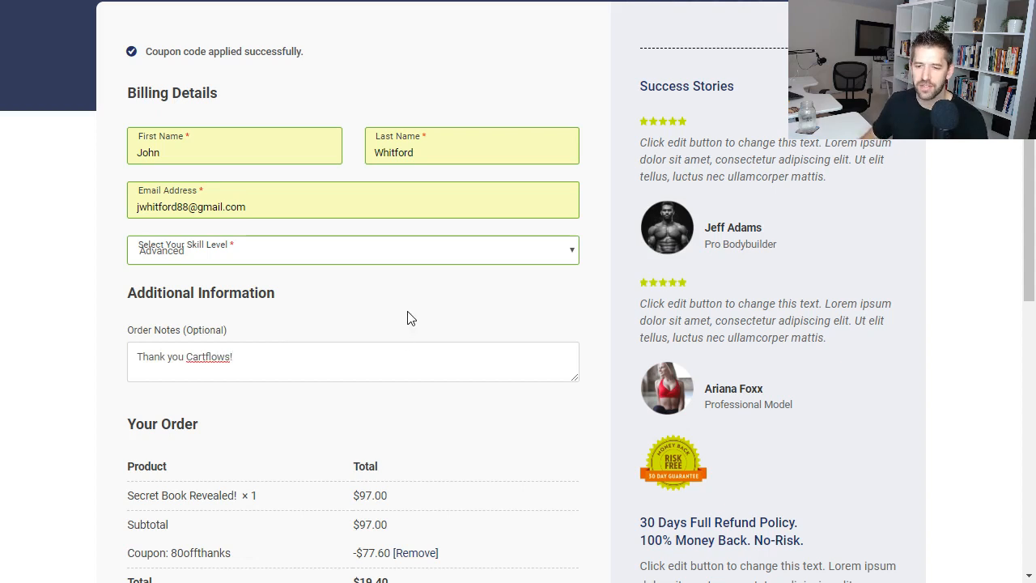
Review the checkout's order summary, including the Secret Book Revealed! price, the coupon discount and the order total
{"action": "scroll", "coordinate": [465, 316], "scroll_direction": "down", "scroll_amount": 2}
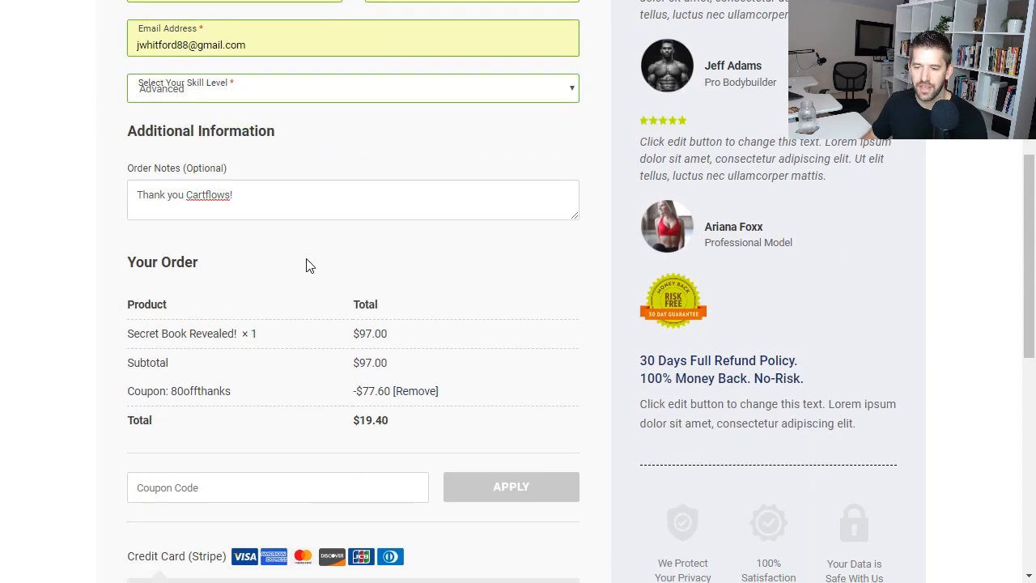
{"action": "scroll", "coordinate": [203, 283], "scroll_direction": "down", "scroll_amount": 1}
{"action": "left_click_drag", "start_coordinate": [129, 253], "coordinate": [275, 265]}
{"action": "left_click", "coordinate": [277, 263]}
{"action": "left_click_drag", "start_coordinate": [360, 252], "coordinate": [393, 259]}
{"action": "left_click", "coordinate": [393, 259]}
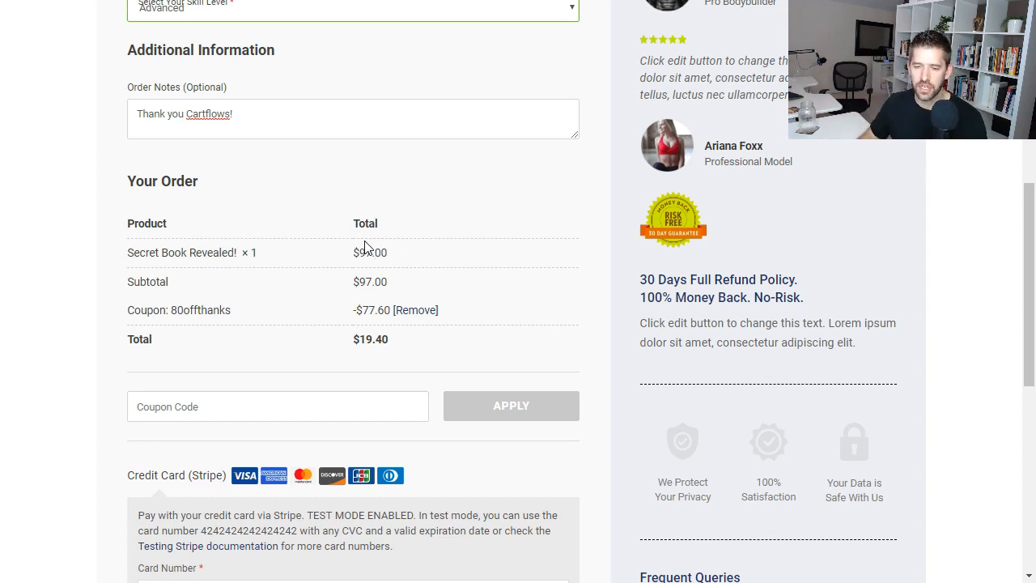
{"action": "left_click_drag", "start_coordinate": [360, 255], "coordinate": [424, 260]}
{"action": "left_click", "coordinate": [423, 257]}
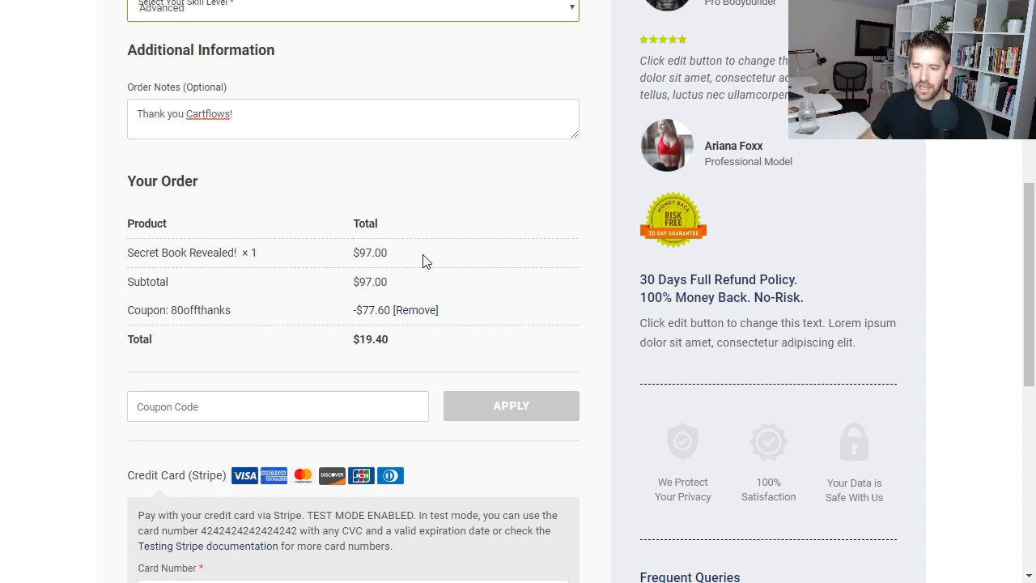
{"action": "left_click_drag", "start_coordinate": [346, 334], "coordinate": [405, 347]}
{"action": "left_click", "coordinate": [414, 359]}
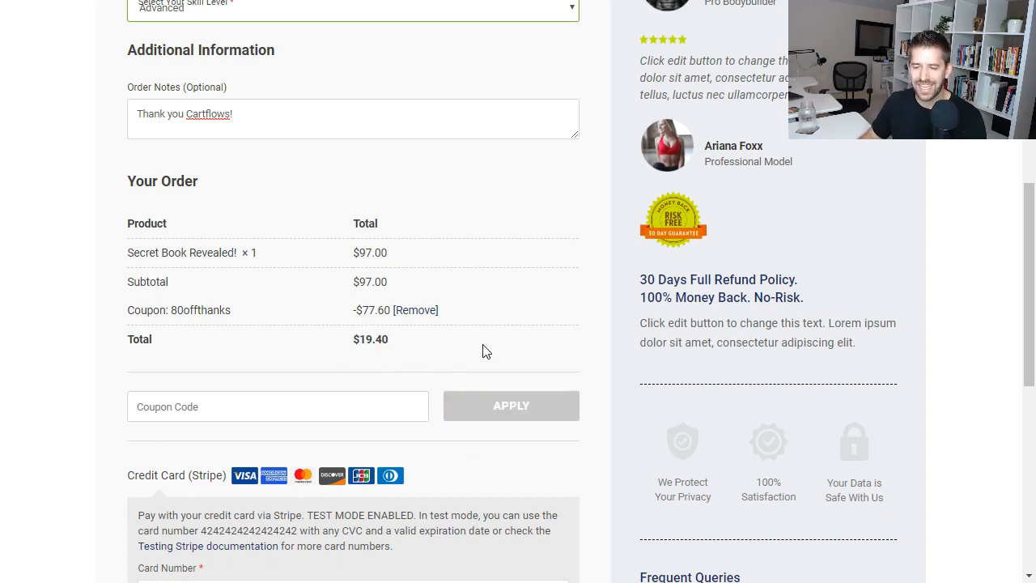
Read the Stripe test mode note and enter the test card number, expiry date and card code
{"action": "scroll", "coordinate": [515, 348], "scroll_direction": "down", "scroll_amount": 2}
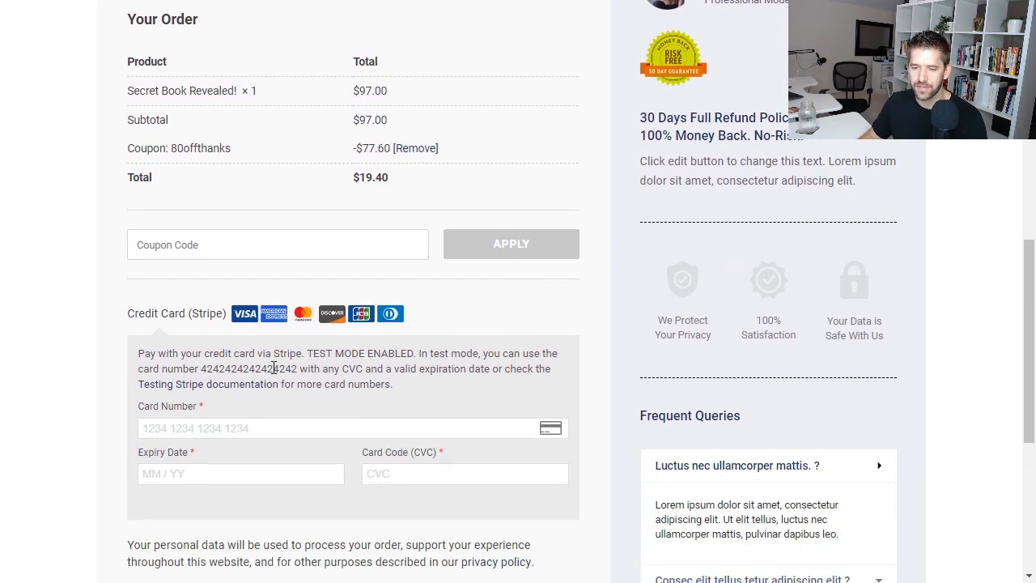
{"action": "left_click_drag", "start_coordinate": [307, 354], "coordinate": [403, 354]}
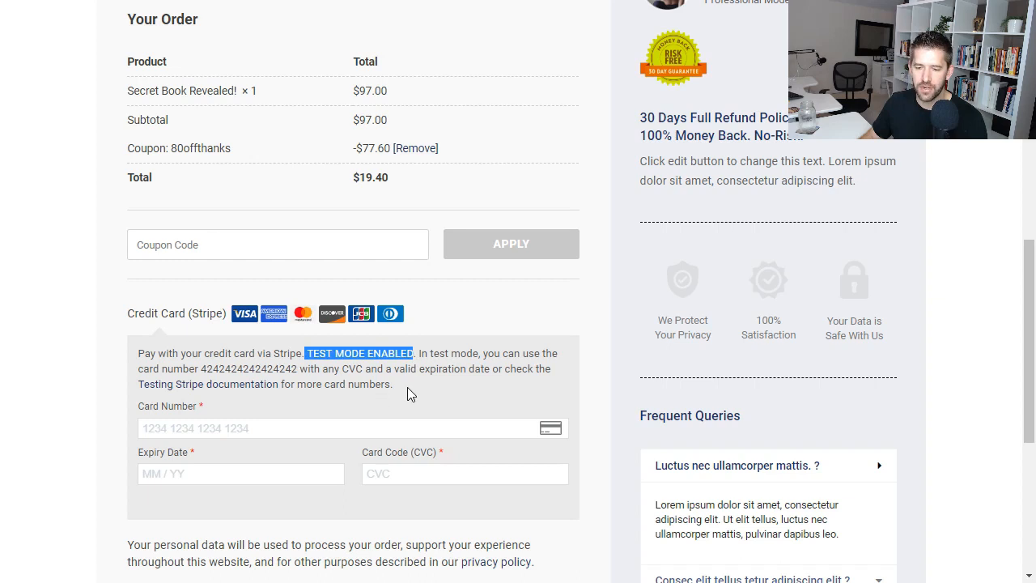
{"action": "left_click", "coordinate": [407, 388]}
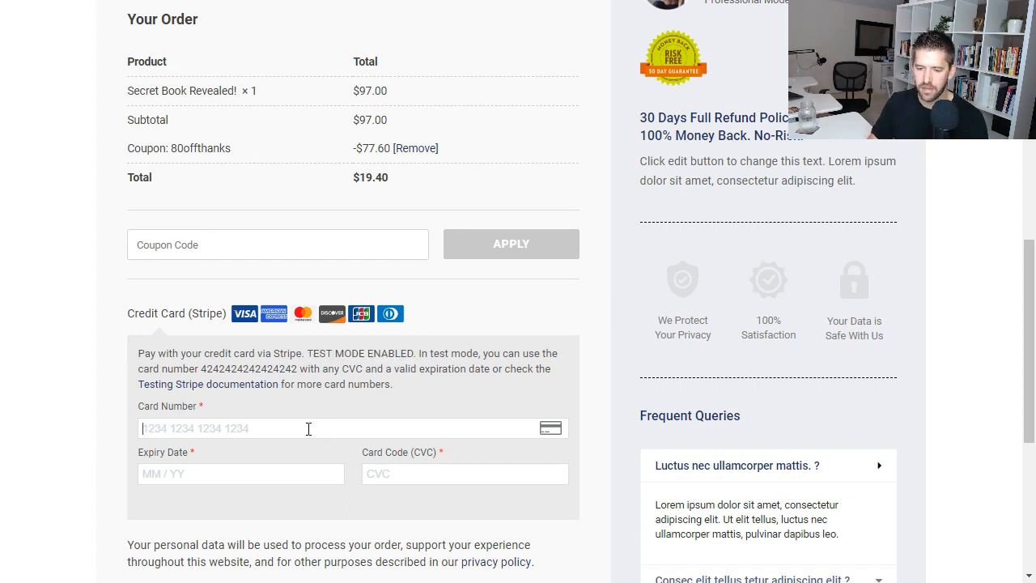
{"action": "left_click", "coordinate": [308, 428]}
{"action": "type", "text": "42"}
{"action": "type", "text": "4242424242424"}
{"action": "type", "text": "04 / 24"}
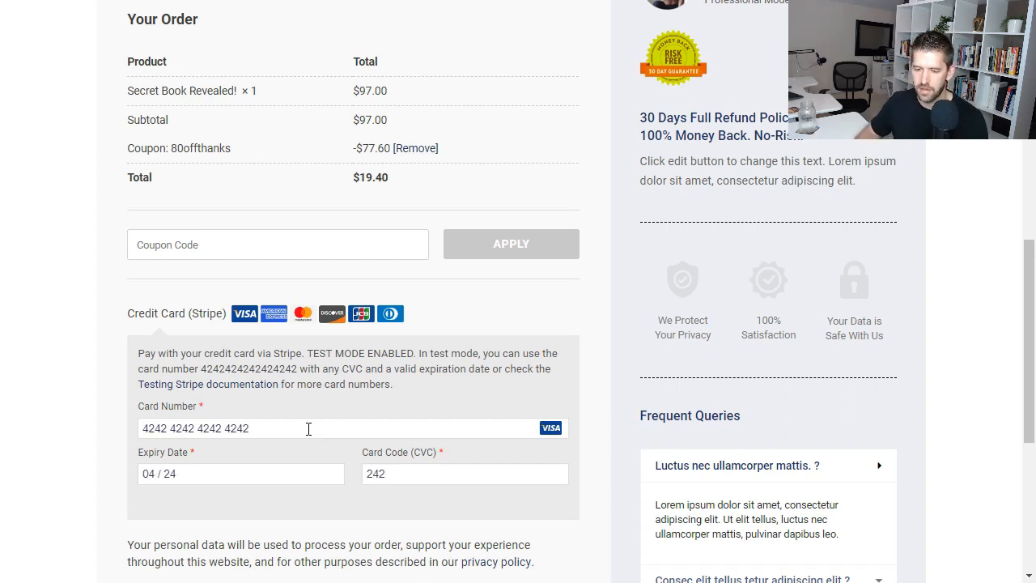
Read the companion worksheet offer below the payment details and accept it with "Yes, I will take it!"
{"action": "scroll", "coordinate": [364, 401], "scroll_direction": "down", "scroll_amount": 3}
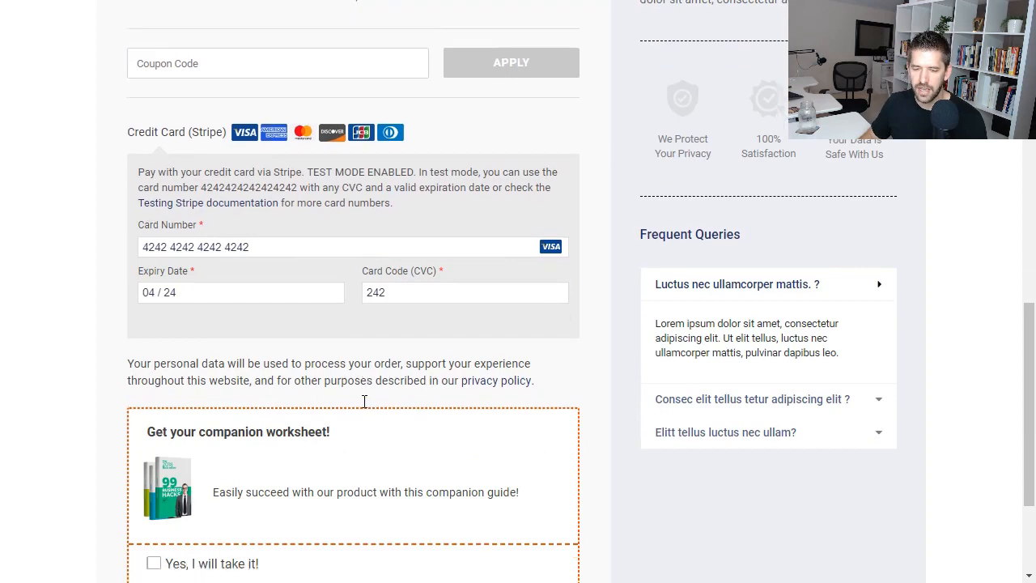
{"action": "scroll", "coordinate": [364, 401], "scroll_direction": "down", "scroll_amount": 2}
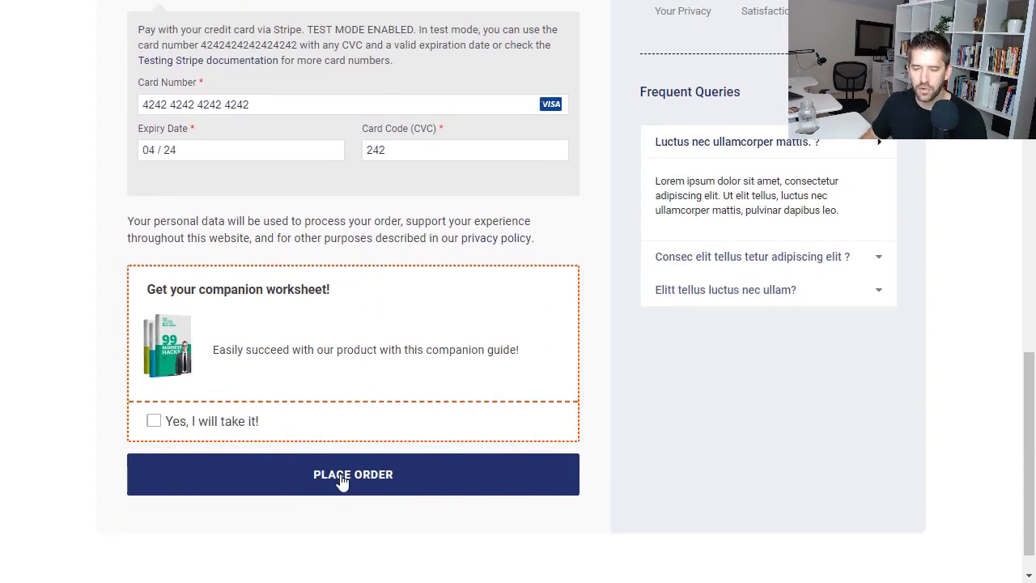
{"action": "left_click_drag", "start_coordinate": [146, 288], "coordinate": [353, 299]}
{"action": "left_click", "coordinate": [361, 304]}
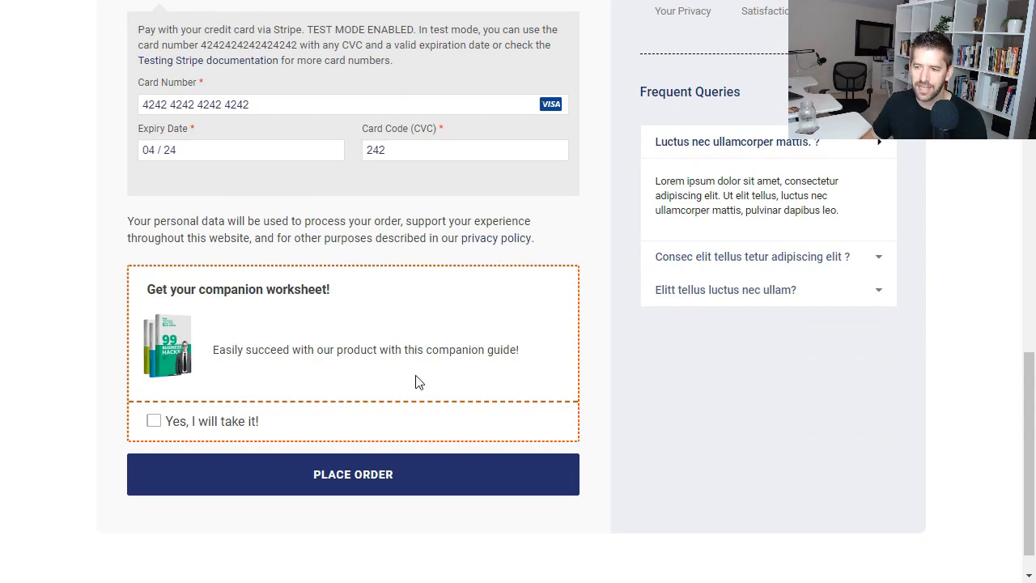
{"action": "left_click", "coordinate": [154, 422]}
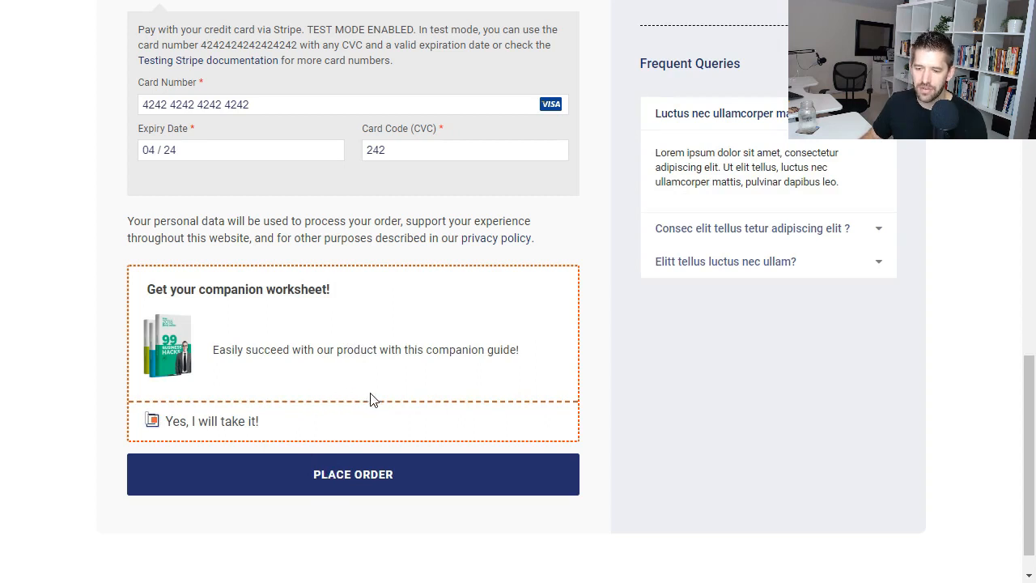
{"action": "left_click_drag", "start_coordinate": [400, 353], "coordinate": [530, 356]}
{"action": "left_click", "coordinate": [365, 346]}
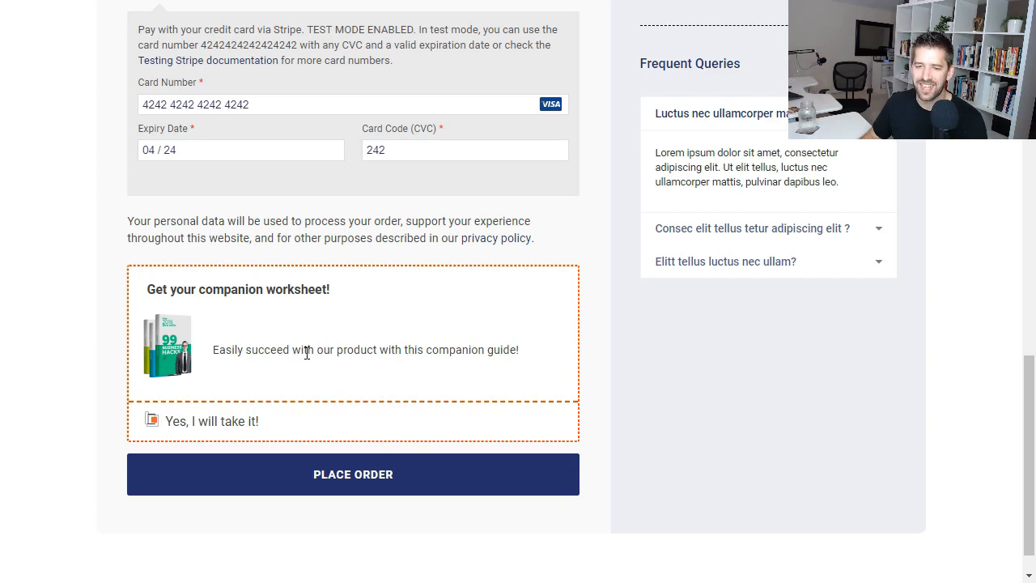
Check the Ebook Companion Worksheet's price in the order summary and place the order
{"action": "scroll", "coordinate": [316, 377], "scroll_direction": "up", "scroll_amount": 5}
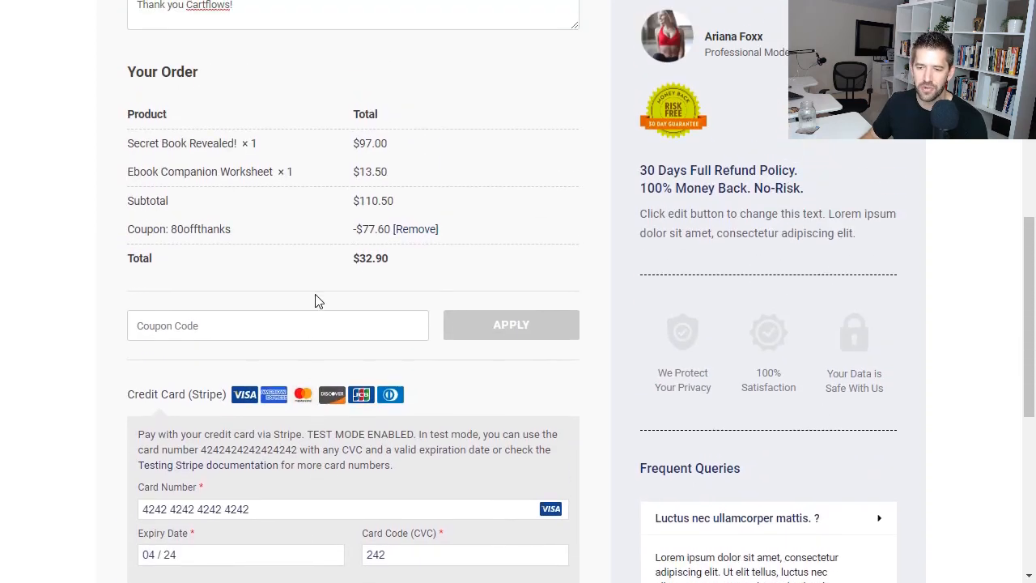
{"action": "left_click_drag", "start_coordinate": [356, 174], "coordinate": [426, 181]}
{"action": "left_click", "coordinate": [426, 180]}
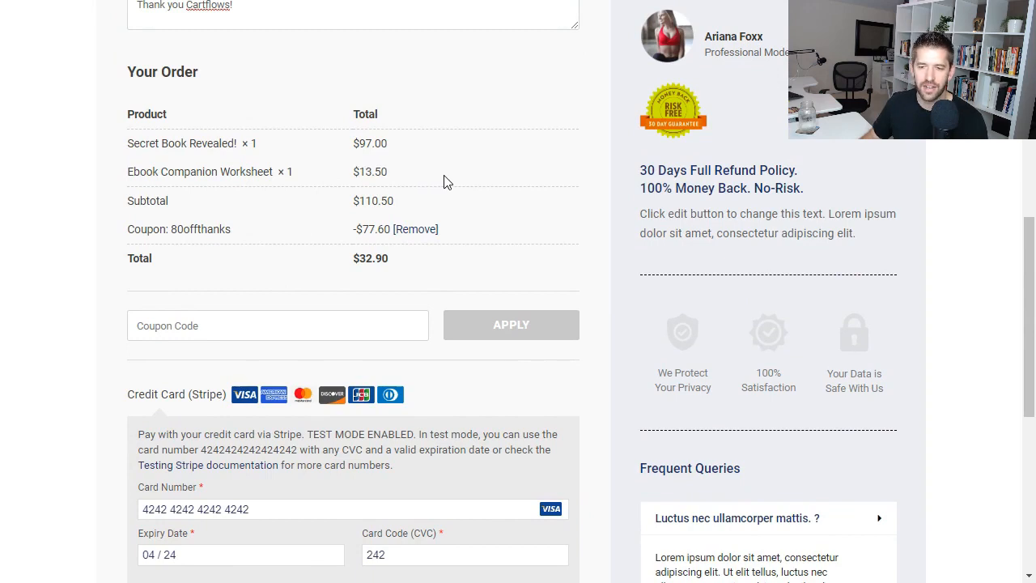
{"action": "scroll", "coordinate": [443, 186], "scroll_direction": "down", "scroll_amount": 5}
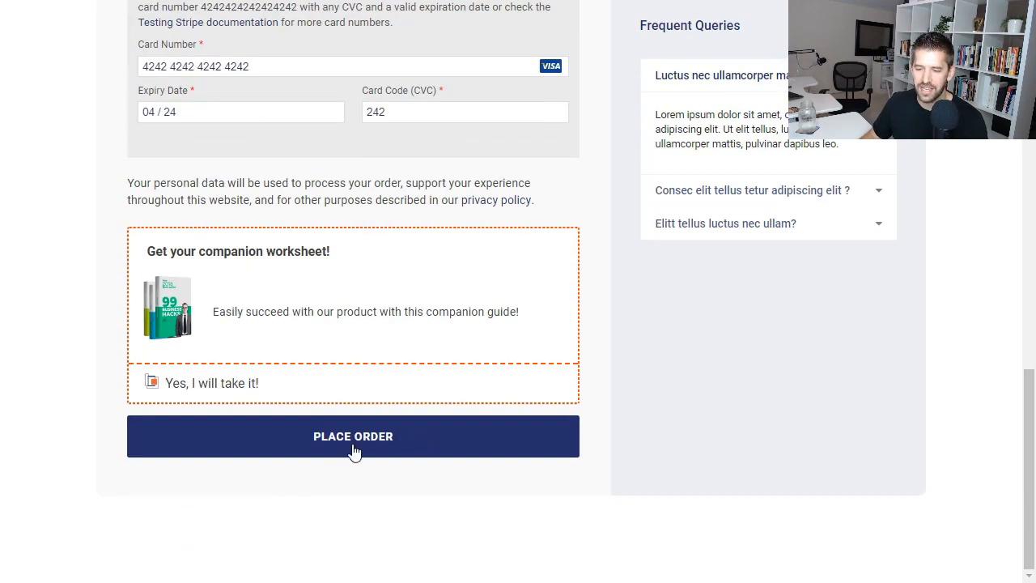
{"action": "scroll", "coordinate": [353, 470], "scroll_direction": "up", "scroll_amount": 1}
{"action": "left_click", "coordinate": [351, 522]}
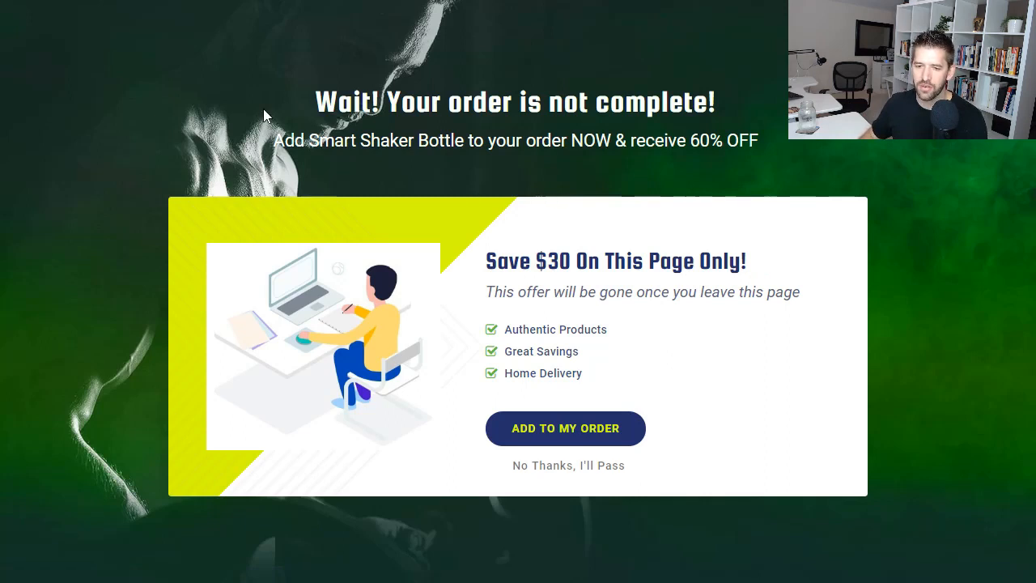
Read the "Save $30 On This Page Only!" upsell offer and accept it with "Add to my order"
{"action": "left_click_drag", "start_coordinate": [485, 261], "coordinate": [765, 270]}
{"action": "left_click", "coordinate": [757, 270]}
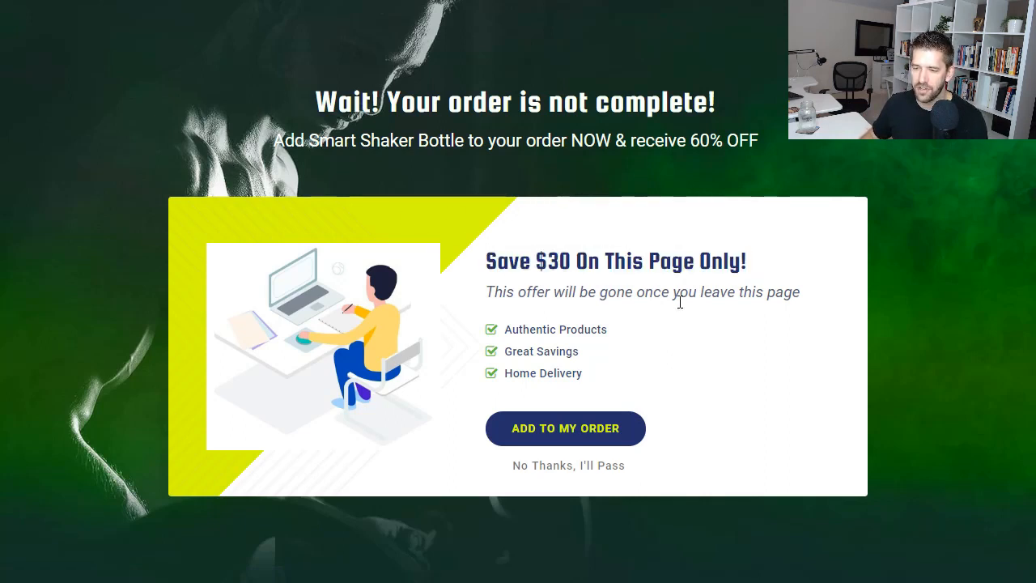
{"action": "left_click", "coordinate": [579, 437]}
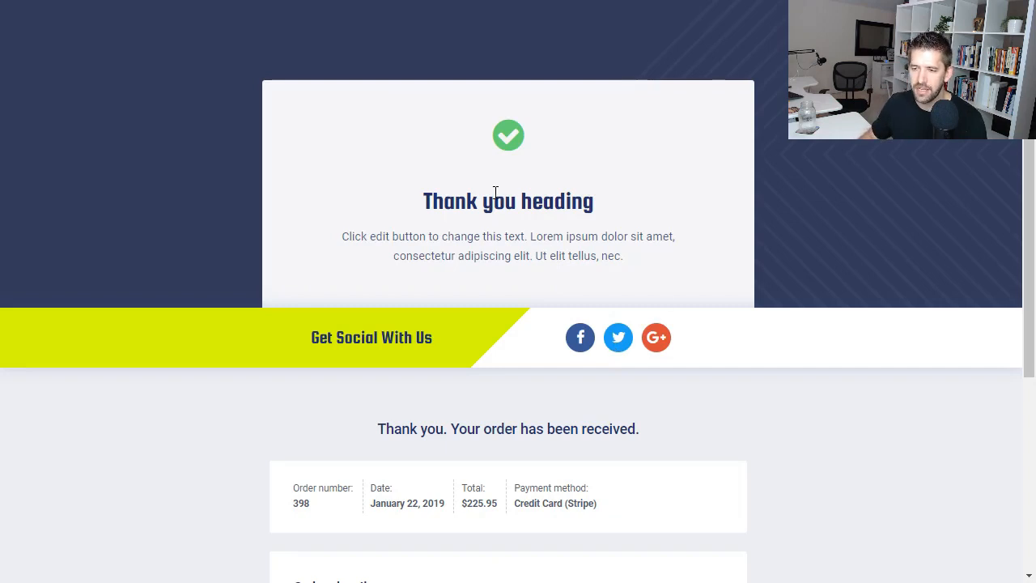
Review the ebook, companion worksheet and consulting session lines with their prices in the thank-you page's order details
{"action": "scroll", "coordinate": [448, 200], "scroll_direction": "down", "scroll_amount": 4}
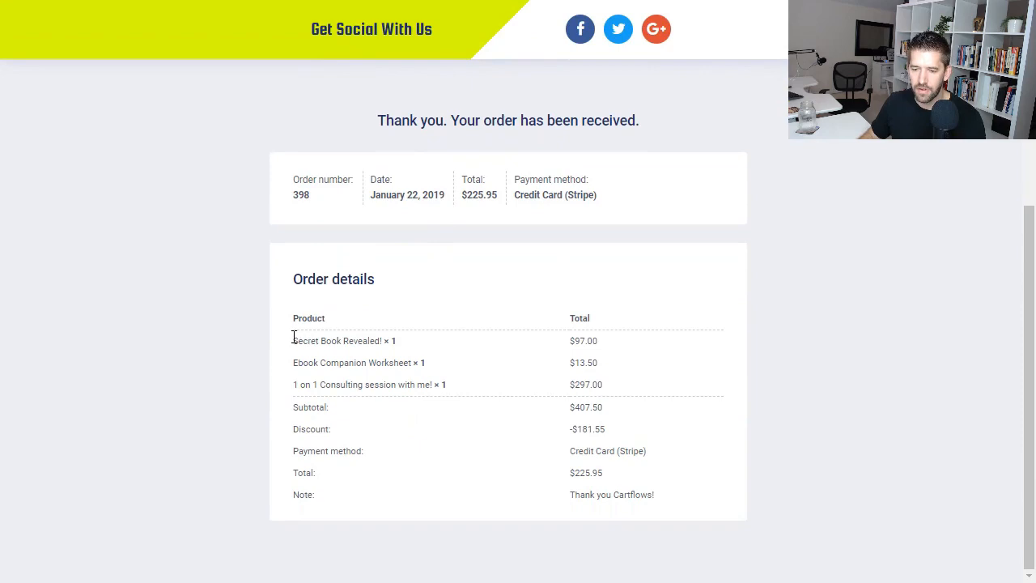
{"action": "left_click_drag", "start_coordinate": [292, 337], "coordinate": [406, 343]}
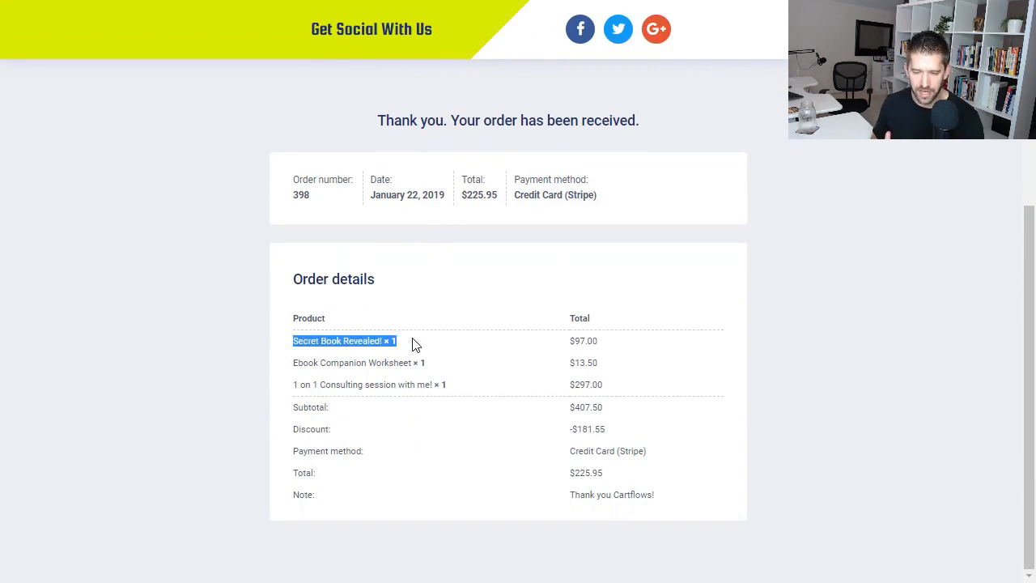
{"action": "left_click_drag", "start_coordinate": [295, 361], "coordinate": [451, 368]}
{"action": "left_click_drag", "start_coordinate": [577, 363], "coordinate": [613, 368]}
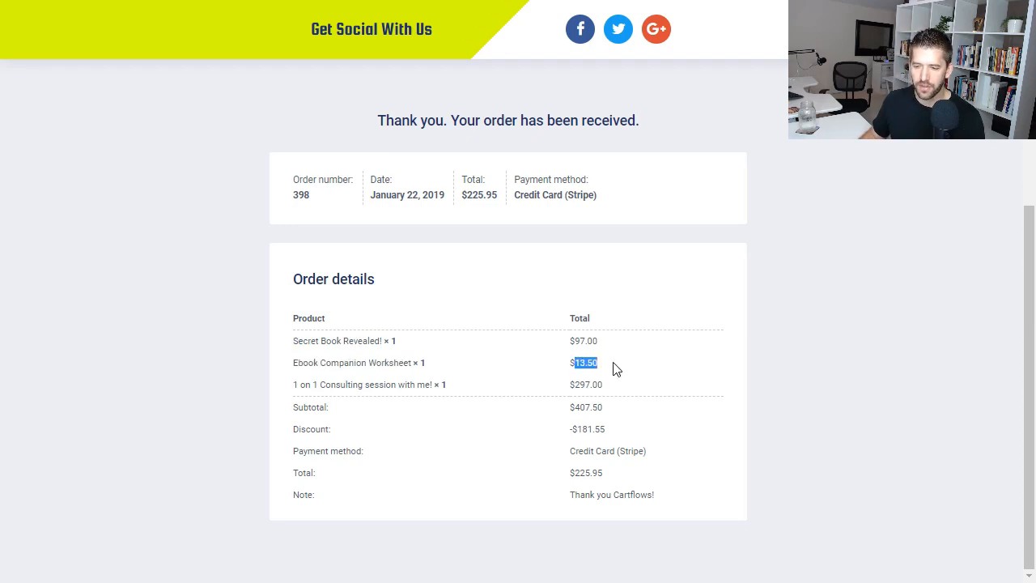
{"action": "left_click", "coordinate": [486, 356]}
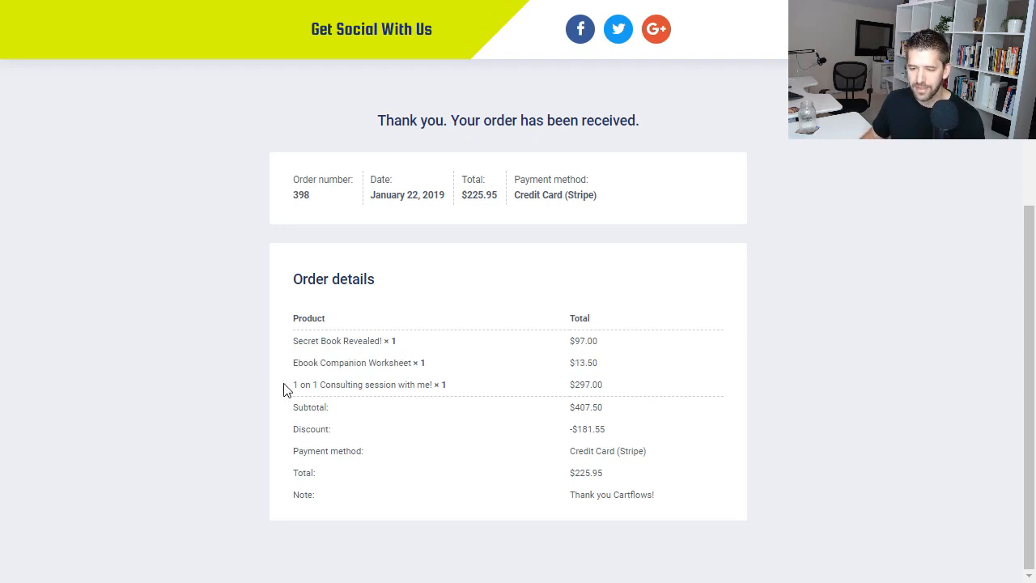
{"action": "left_click_drag", "start_coordinate": [306, 385], "coordinate": [469, 393]}
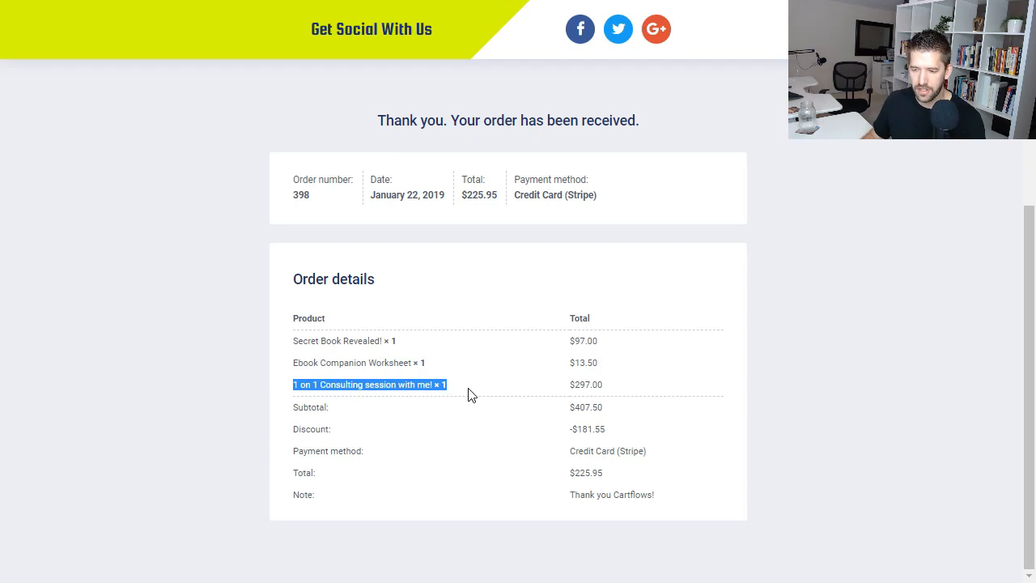
{"action": "left_click", "coordinate": [512, 397]}
{"action": "left_click_drag", "start_coordinate": [574, 391], "coordinate": [623, 393]}
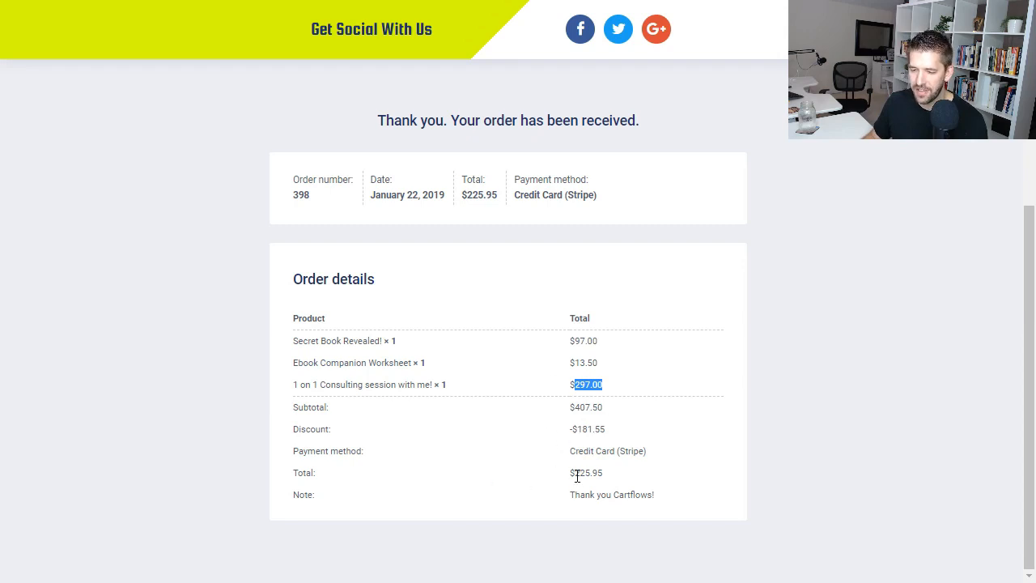
Check the order total and customer note in the order details, and look over the thank-you page
{"action": "left_click_drag", "start_coordinate": [577, 476], "coordinate": [643, 478]}
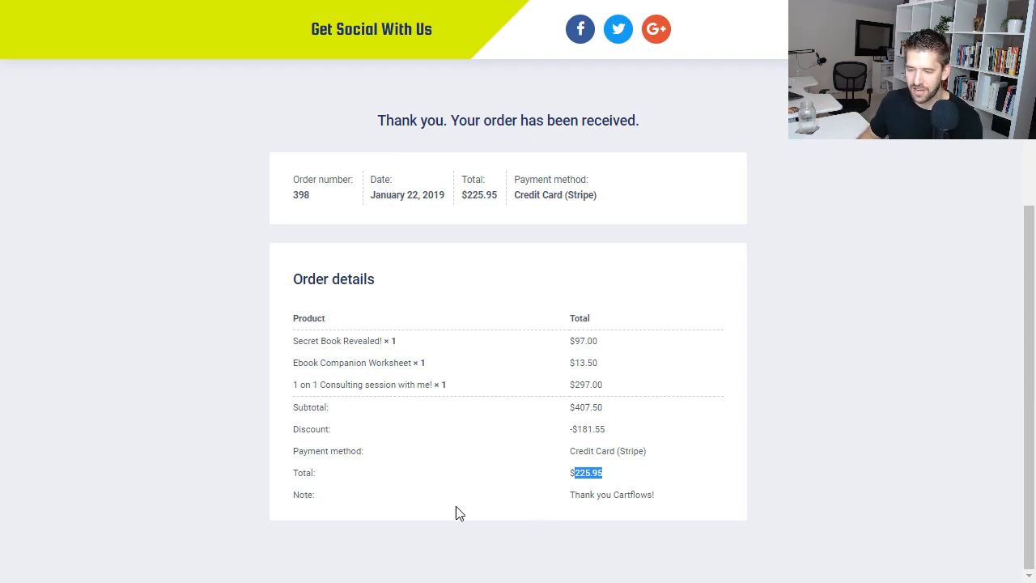
{"action": "left_click_drag", "start_coordinate": [597, 493], "coordinate": [668, 506]}
{"action": "left_click", "coordinate": [672, 506]}
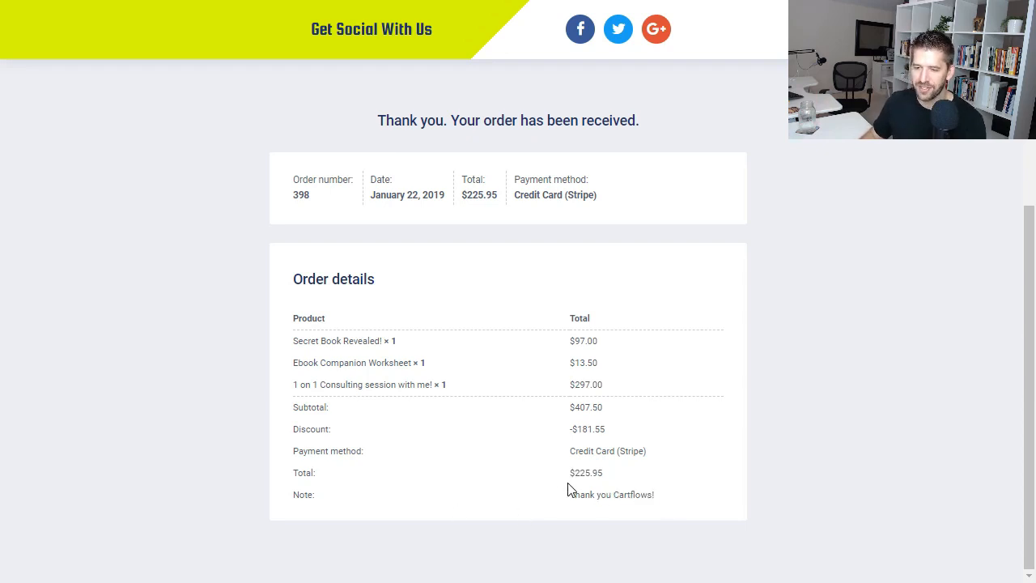
{"action": "scroll", "coordinate": [569, 340], "scroll_direction": "up", "scroll_amount": 3}
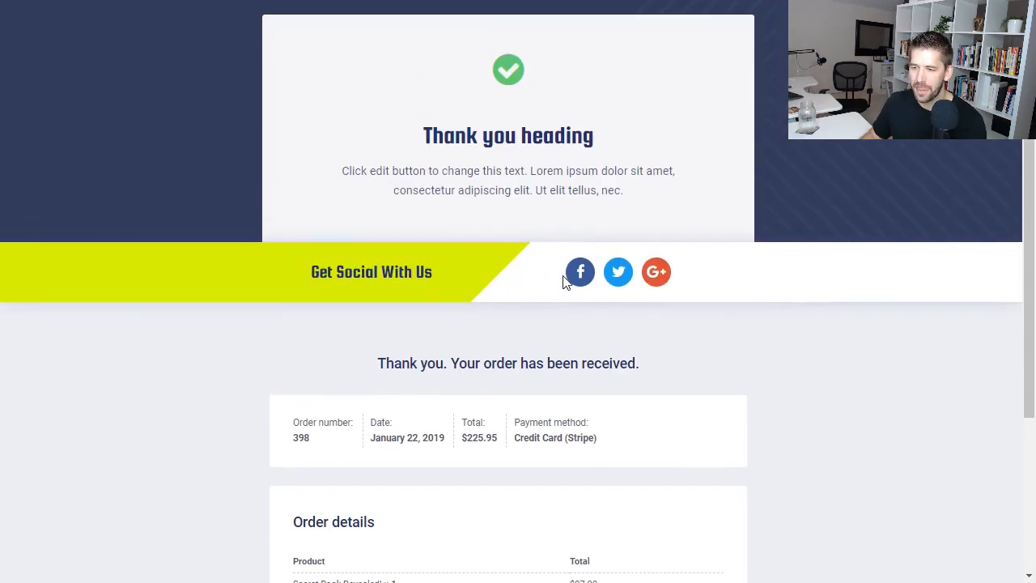
{"action": "scroll", "coordinate": [625, 395], "scroll_direction": "down", "scroll_amount": 3}
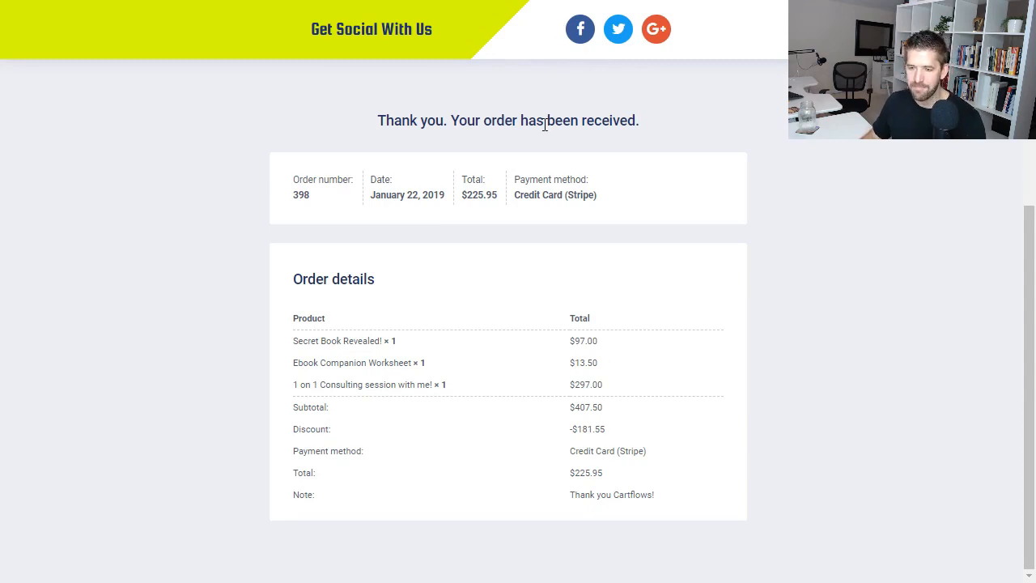
Exit full screen, close the thank-you page and open the Ebook Funnel flow in CartFlows for editing
{"action": "key", "text": "F11"}
{"action": "scroll", "coordinate": [485, 259], "scroll_direction": "up", "scroll_amount": 4}
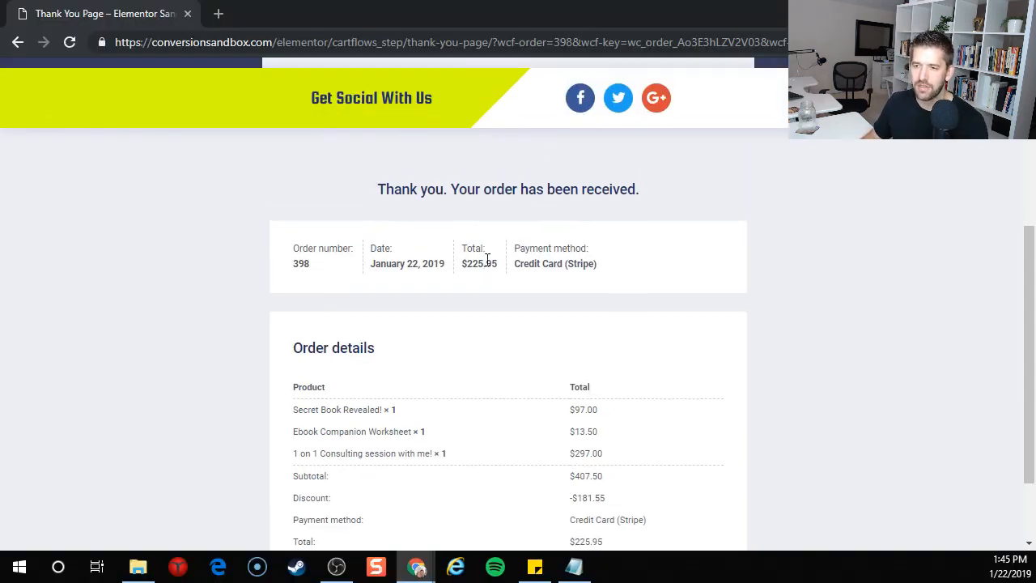
{"action": "middle_click", "coordinate": [171, 14]}
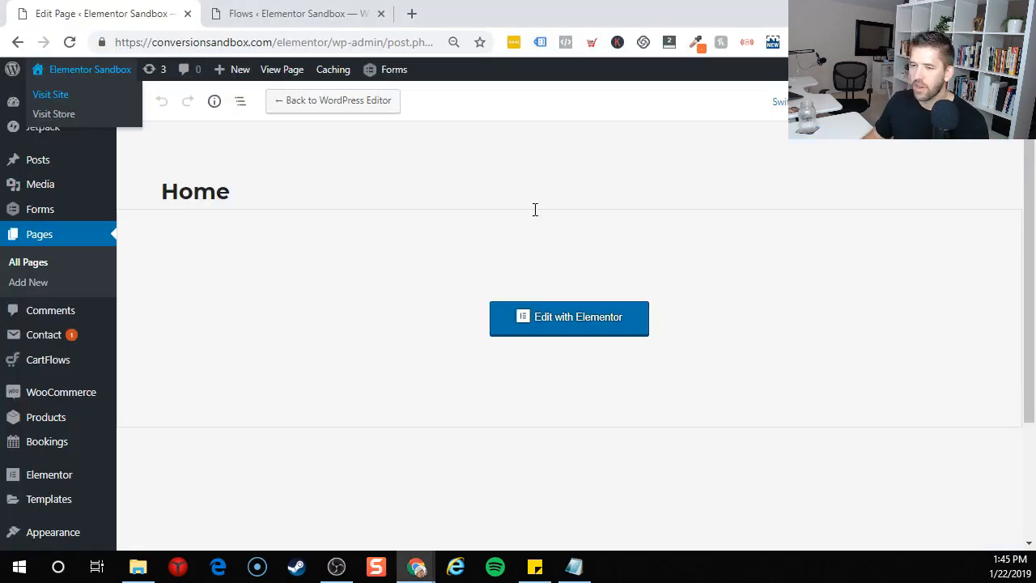
{"action": "left_click", "coordinate": [247, 13]}
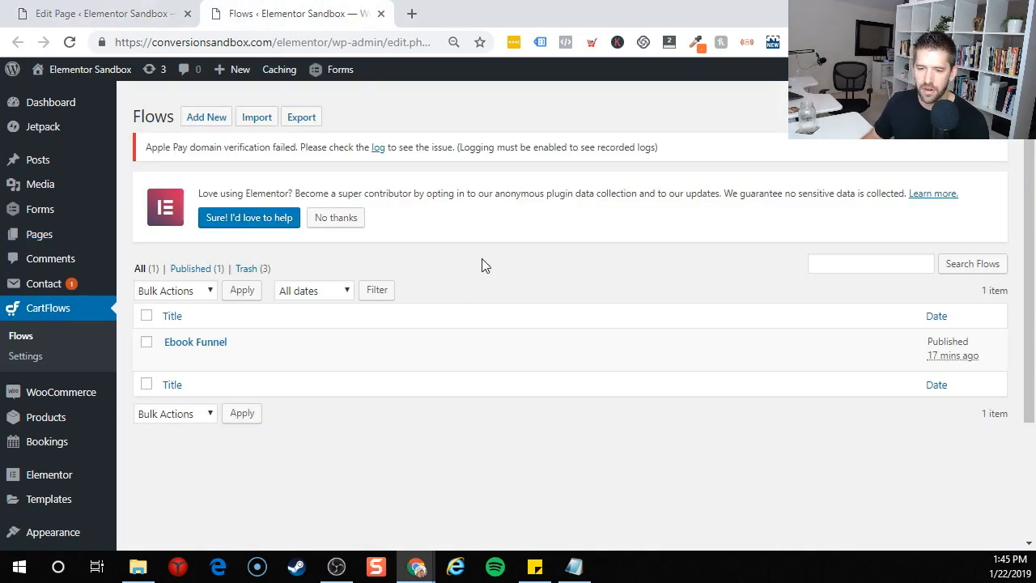
{"action": "left_click", "coordinate": [206, 347]}
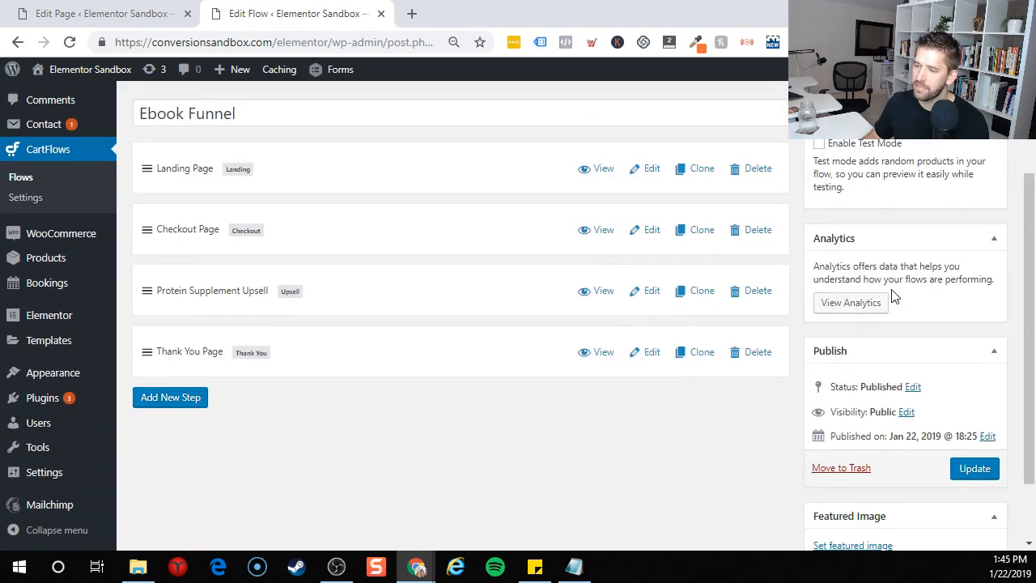
View the Ebook Funnel's analytics report for last week and for today, and close it
{"action": "left_click", "coordinate": [840, 304]}
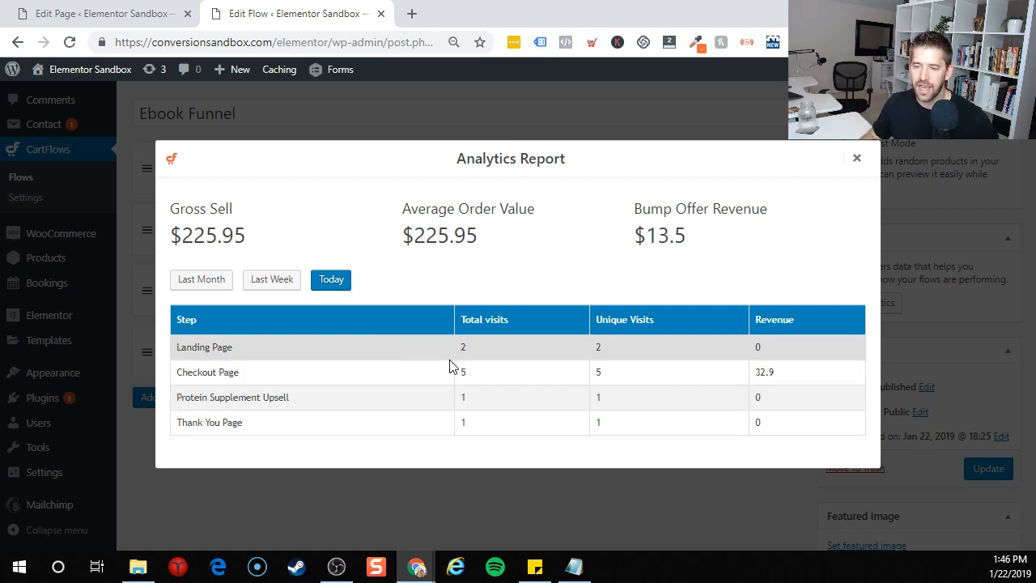
{"action": "left_click", "coordinate": [263, 285]}
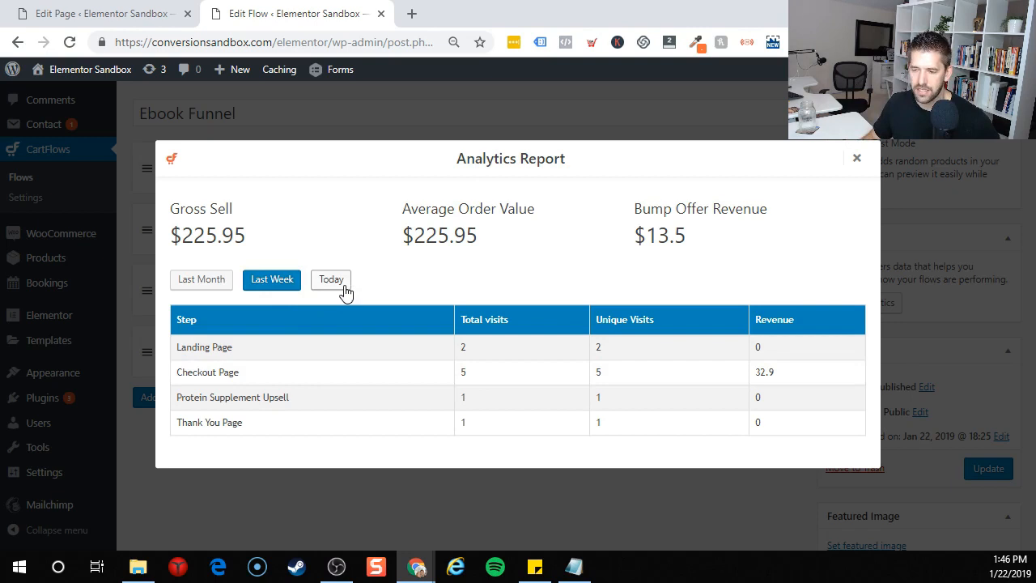
{"action": "left_click", "coordinate": [343, 286]}
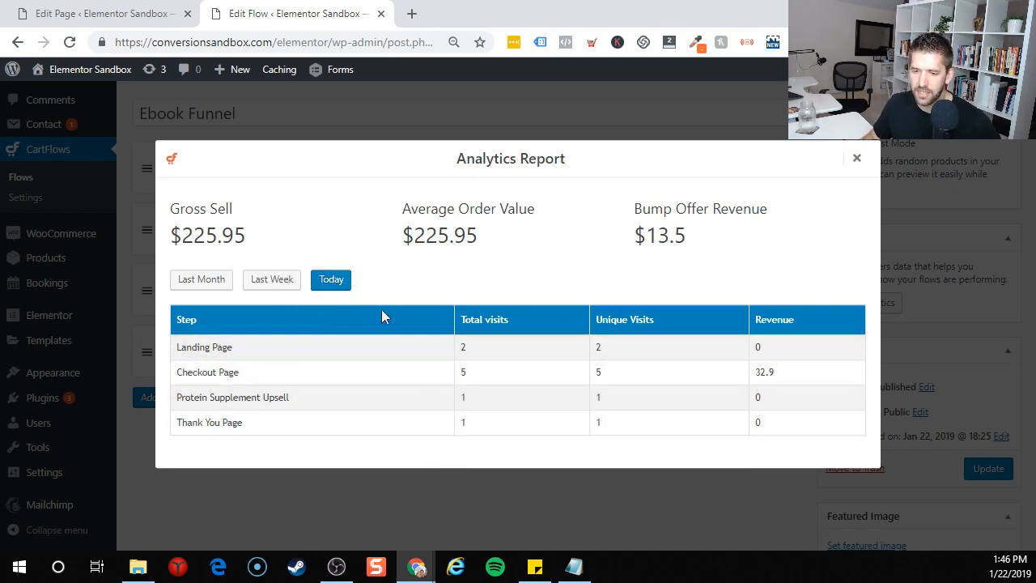
{"action": "left_click", "coordinate": [856, 158]}
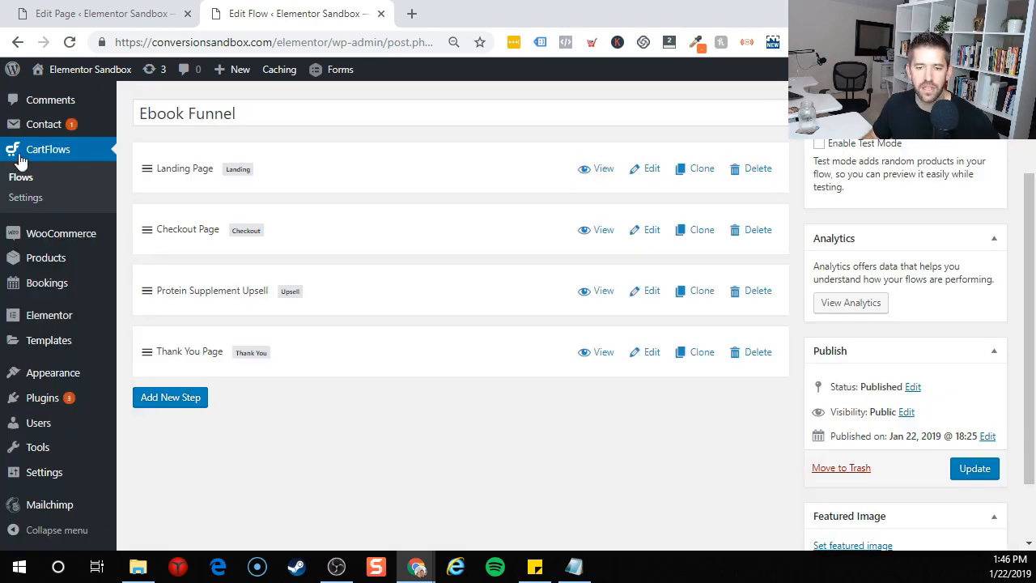
Open the WooCommerce orders list in a new tab and open the most recent completed order
{"action": "mouse_move", "coordinate": [42, 232]}
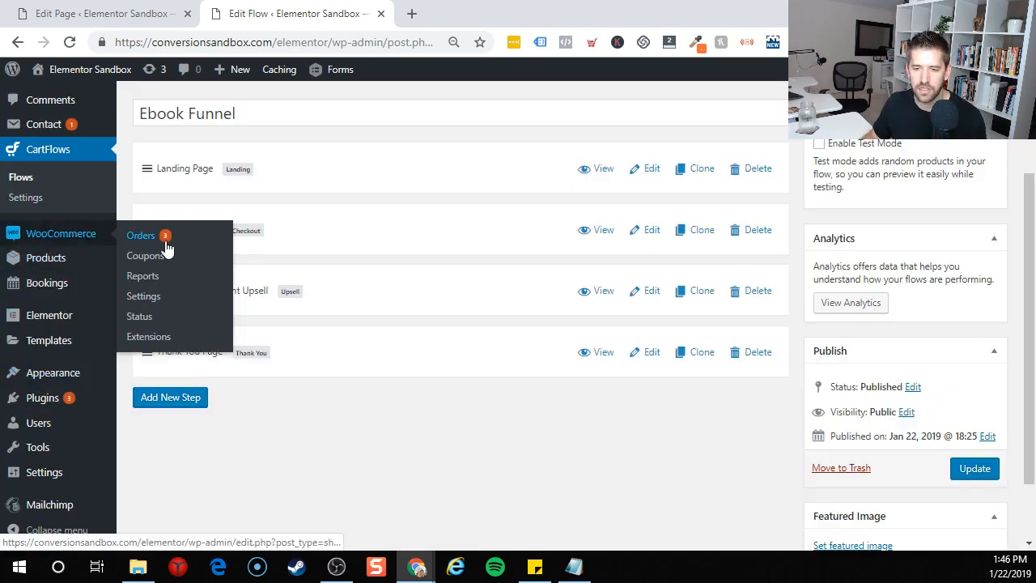
{"action": "left_click", "coordinate": [144, 236], "text": "ctrl"}
{"action": "left_click", "coordinate": [509, 8]}
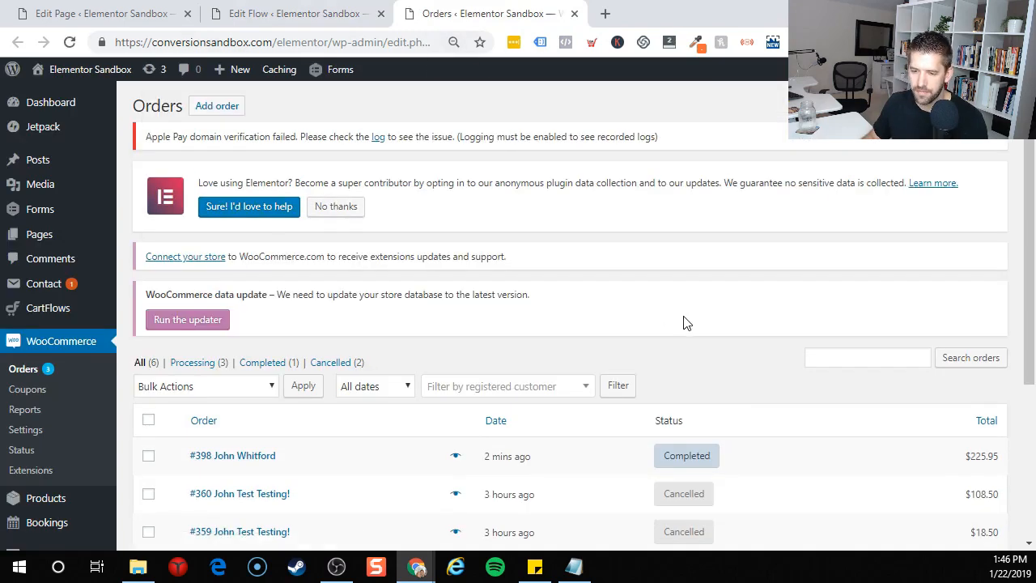
{"action": "scroll", "coordinate": [685, 322], "scroll_direction": "down", "scroll_amount": 2}
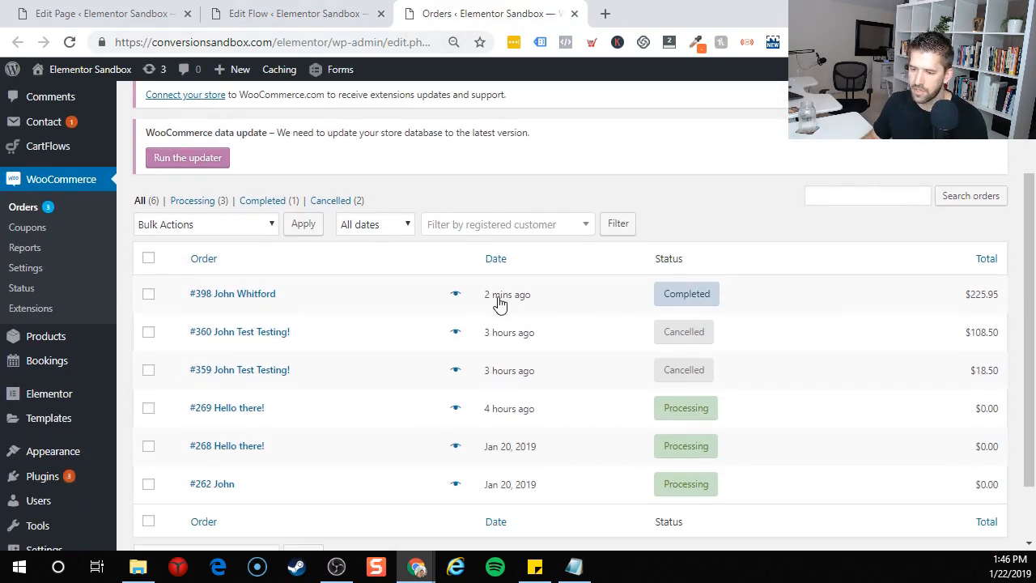
{"action": "left_click", "coordinate": [698, 297]}
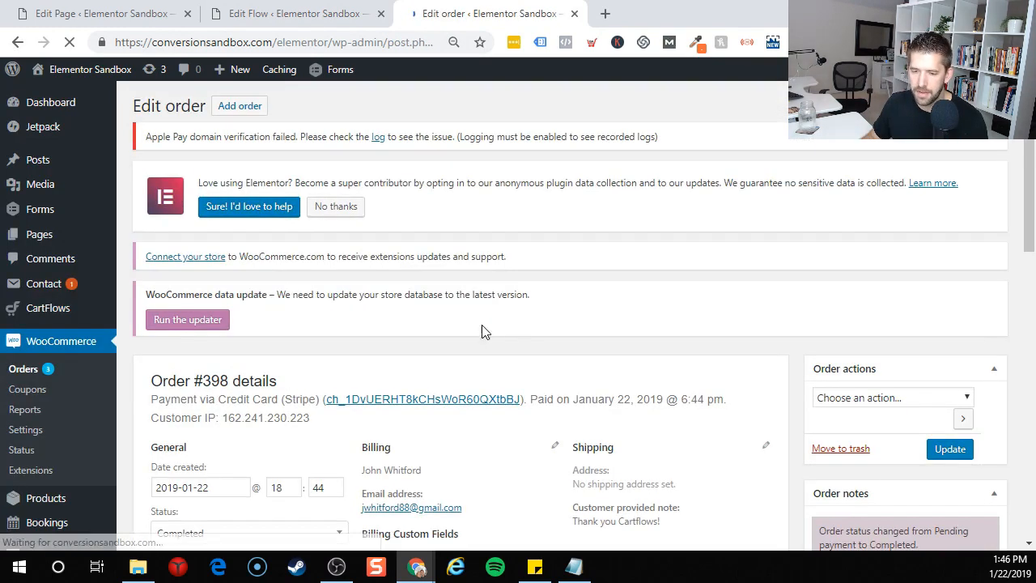
Review the test order's billing details, purchased items, applied coupon, discount, total and Stripe amounts
{"action": "scroll", "coordinate": [494, 331], "scroll_direction": "down", "scroll_amount": 2}
{"action": "scroll", "coordinate": [510, 332], "scroll_direction": "down", "scroll_amount": 1}
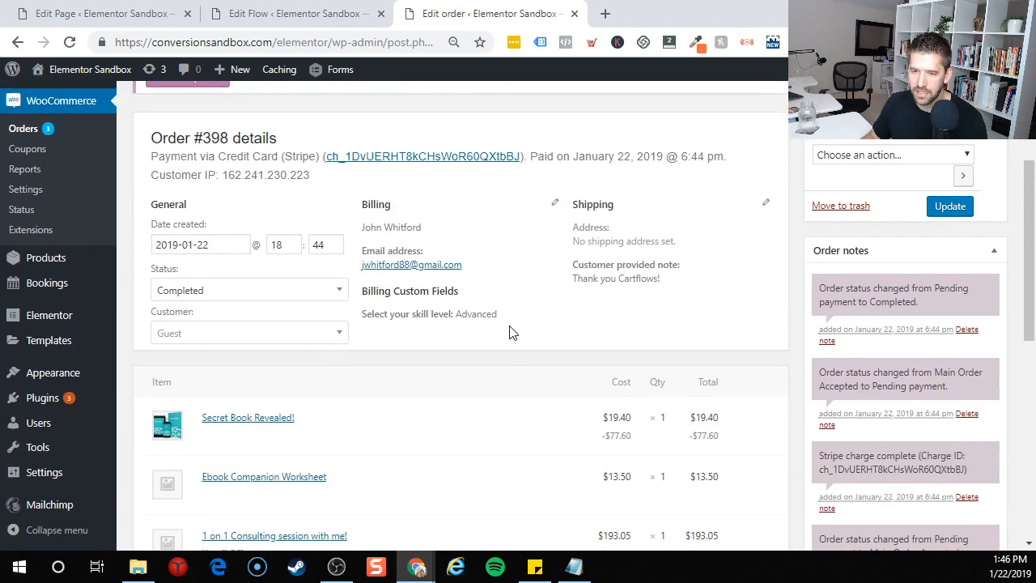
{"action": "scroll", "coordinate": [509, 331], "scroll_direction": "down", "scroll_amount": 5}
{"action": "scroll", "coordinate": [509, 331], "scroll_direction": "up", "scroll_amount": 2}
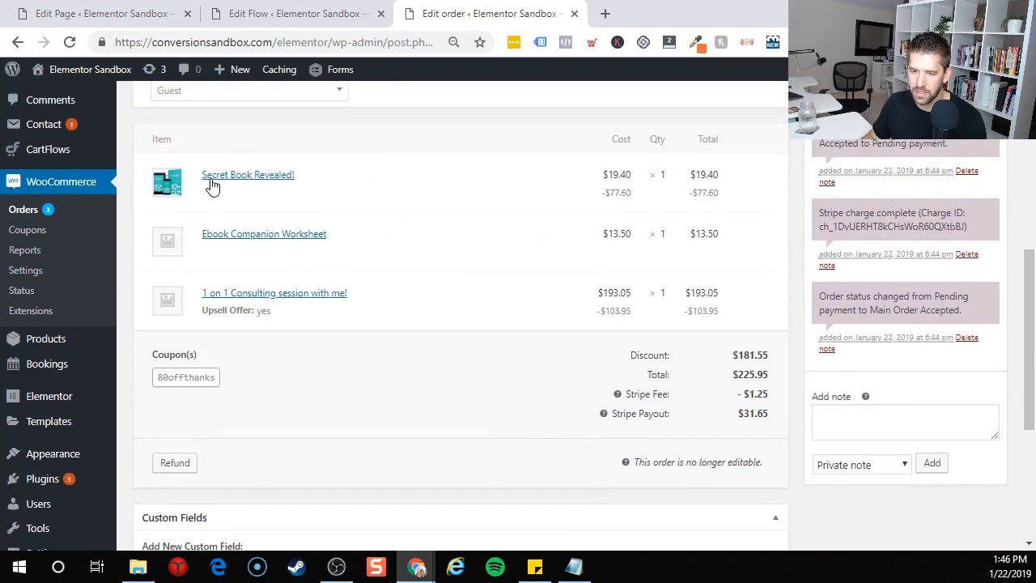
{"action": "scroll", "coordinate": [494, 347], "scroll_direction": "down", "scroll_amount": 2}
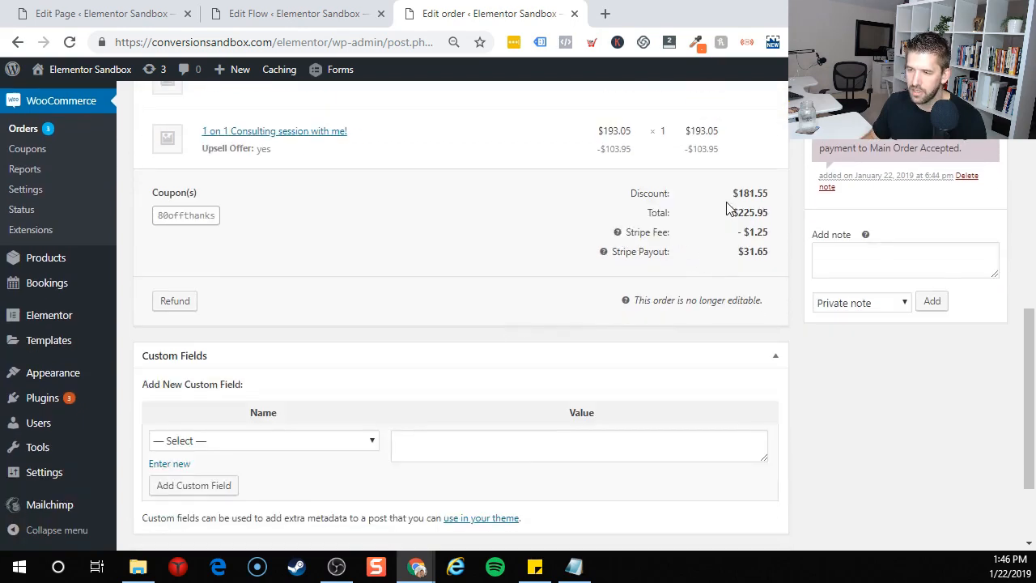
{"action": "scroll", "coordinate": [673, 277], "scroll_direction": "down", "scroll_amount": 2}
{"action": "scroll", "coordinate": [678, 287], "scroll_direction": "up", "scroll_amount": 2}
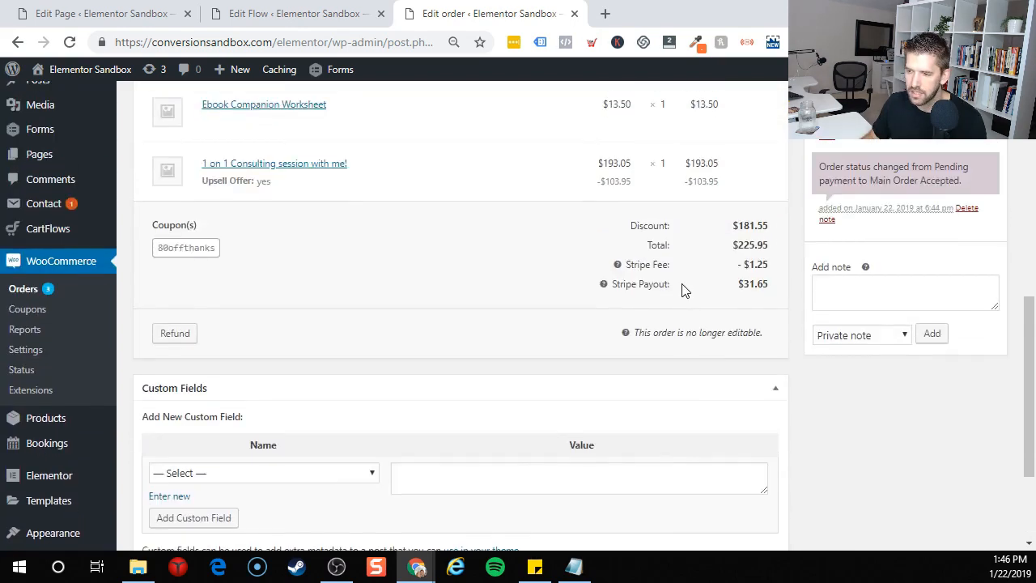
{"action": "scroll", "coordinate": [518, 267], "scroll_direction": "up", "scroll_amount": 6}
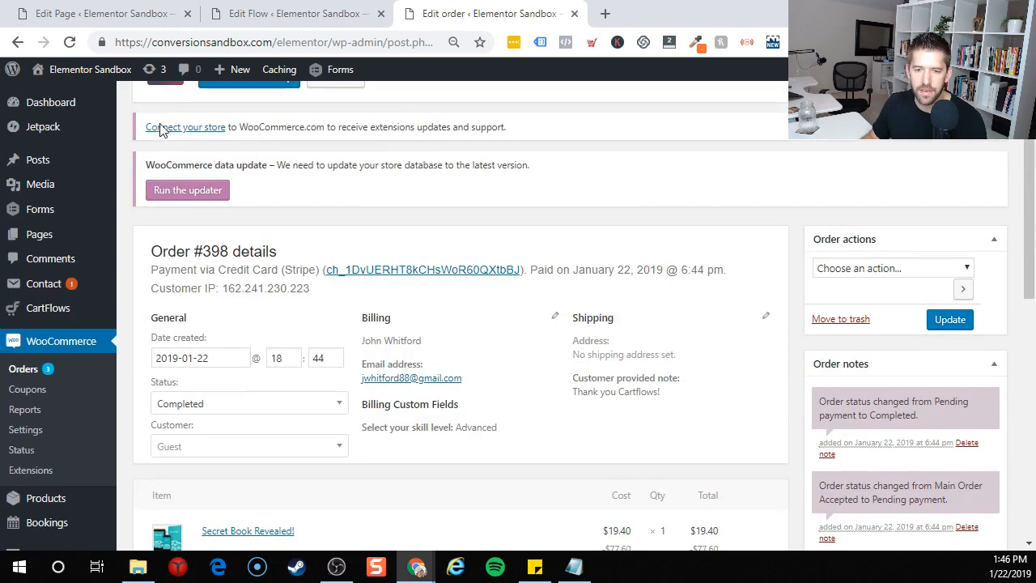
Return to the Ebook Funnel flow, reload it, check its analytics report again and close the report
{"action": "left_click", "coordinate": [313, 17]}
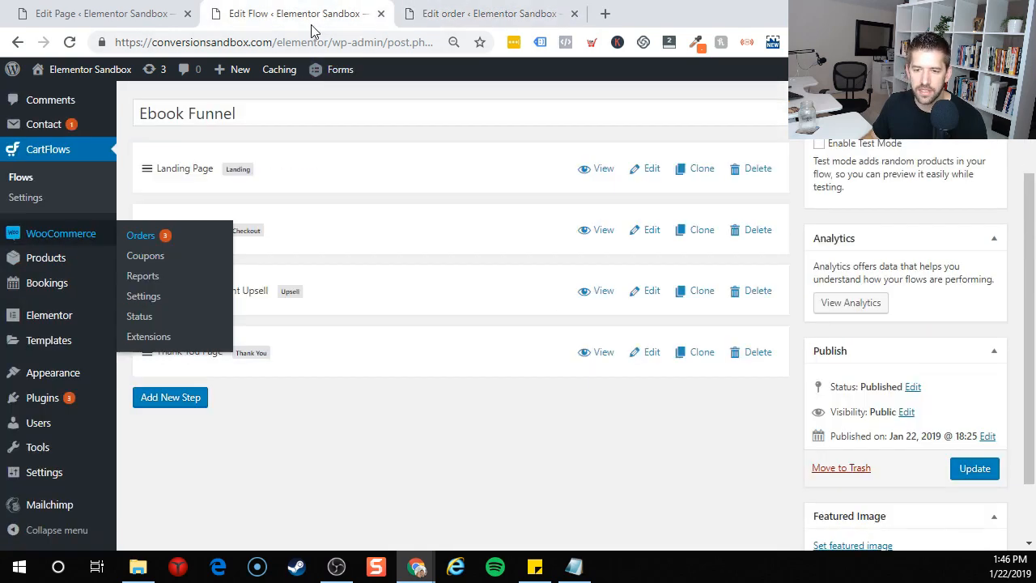
{"action": "left_click", "coordinate": [70, 42]}
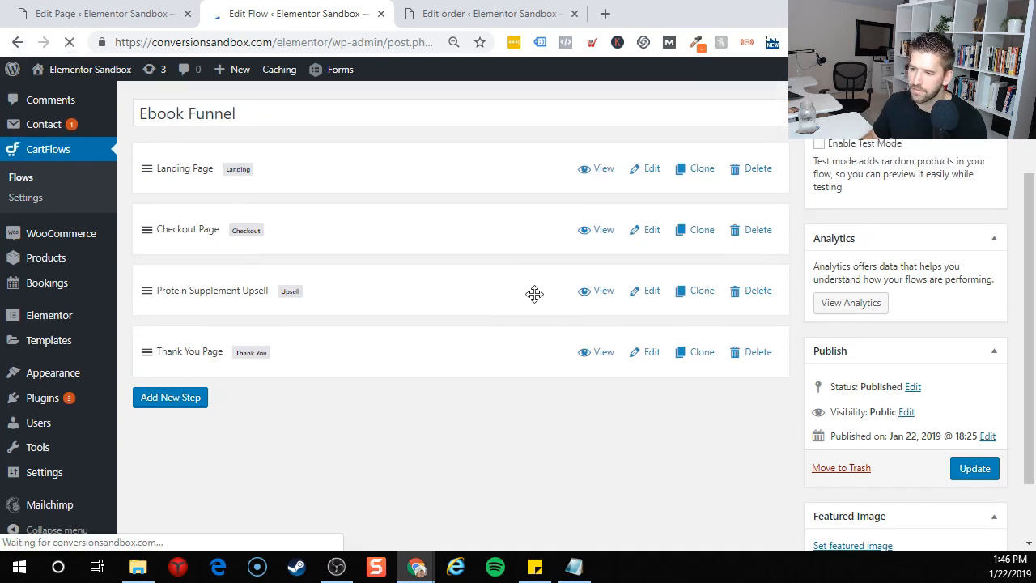
{"action": "left_click", "coordinate": [847, 303]}
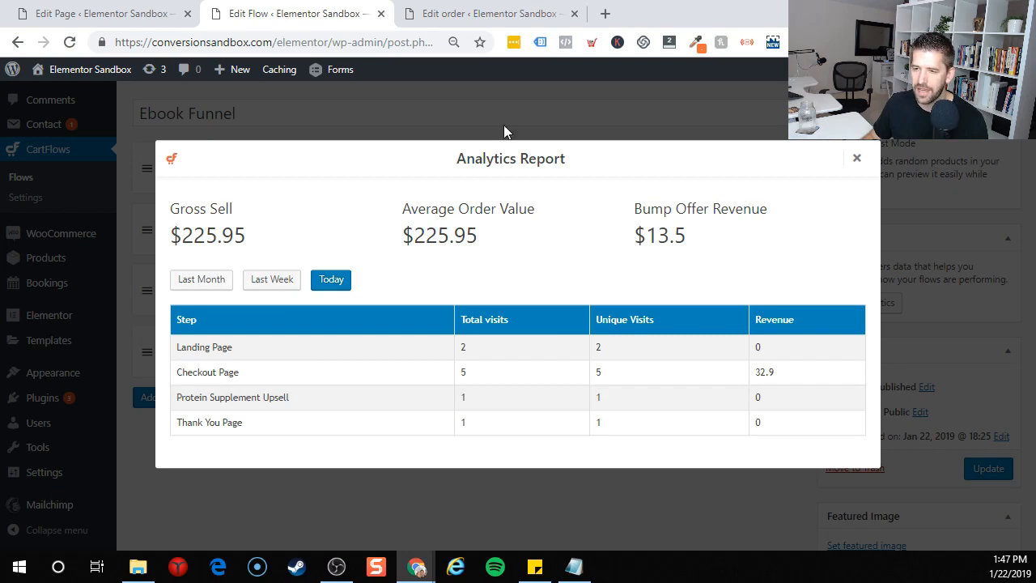
{"action": "left_click", "coordinate": [856, 157]}
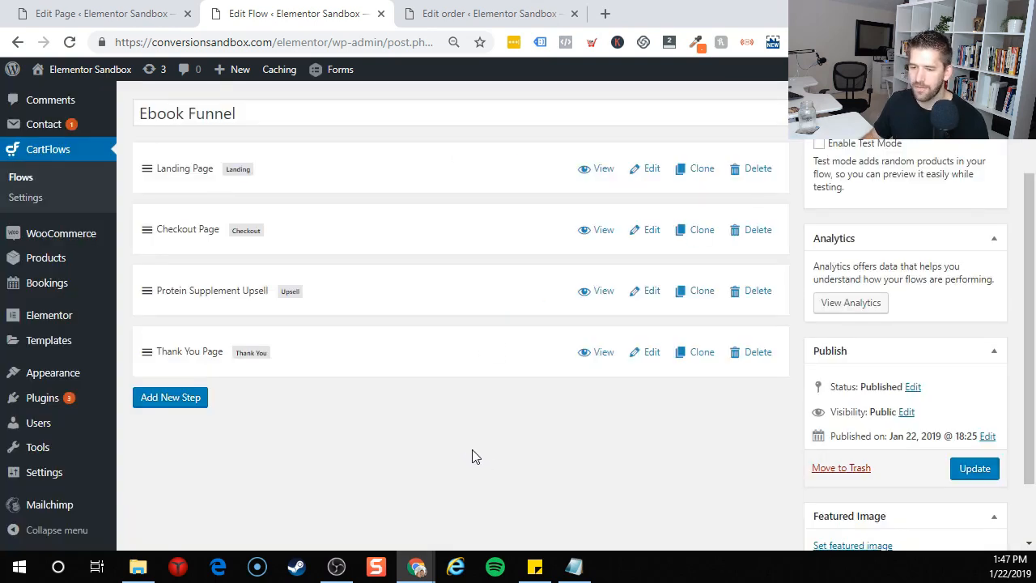
{"action": "scroll", "coordinate": [475, 456], "scroll_direction": "up", "scroll_amount": 2}
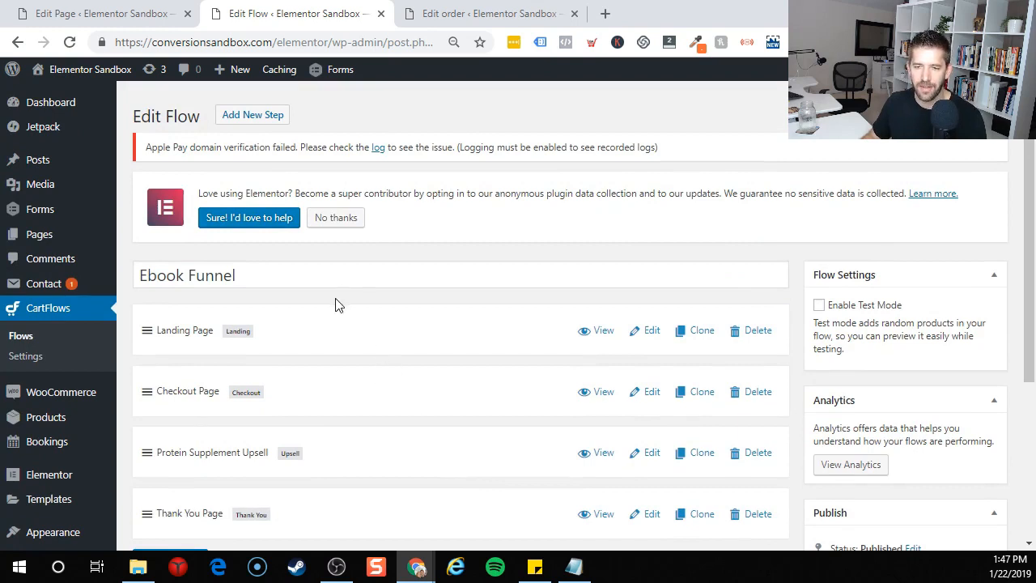
{"action": "mouse_move", "coordinate": [98, 232]}
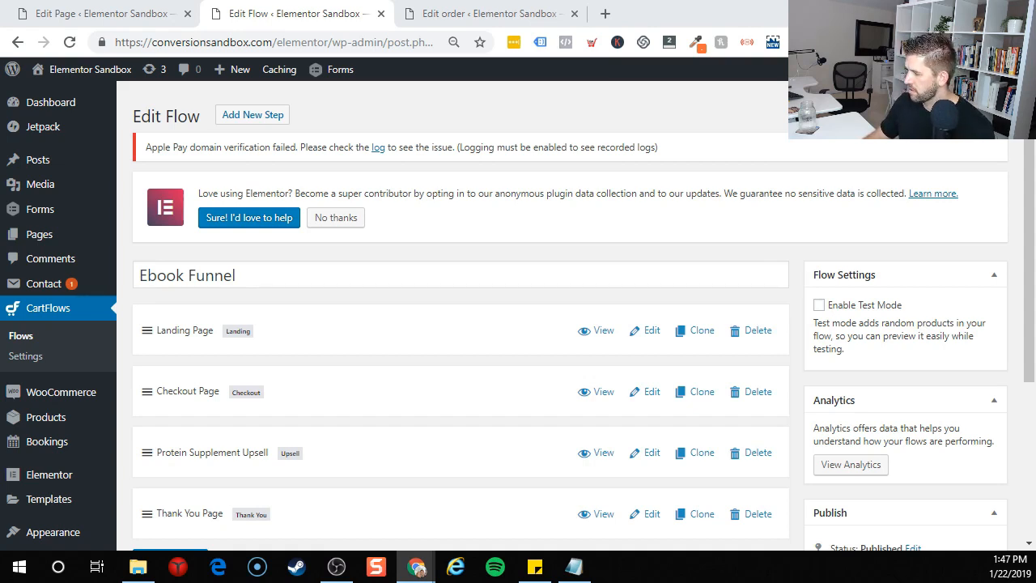
Switch to Gmail, review the order completion email's products, discount, total, note and billing section, and return to the WooCommerce order
{"action": "left_click_drag", "start_coordinate": [1035, 388], "coordinate": [477, 11]}
{"action": "scroll", "coordinate": [486, 273], "scroll_direction": "up", "scroll_amount": 1}
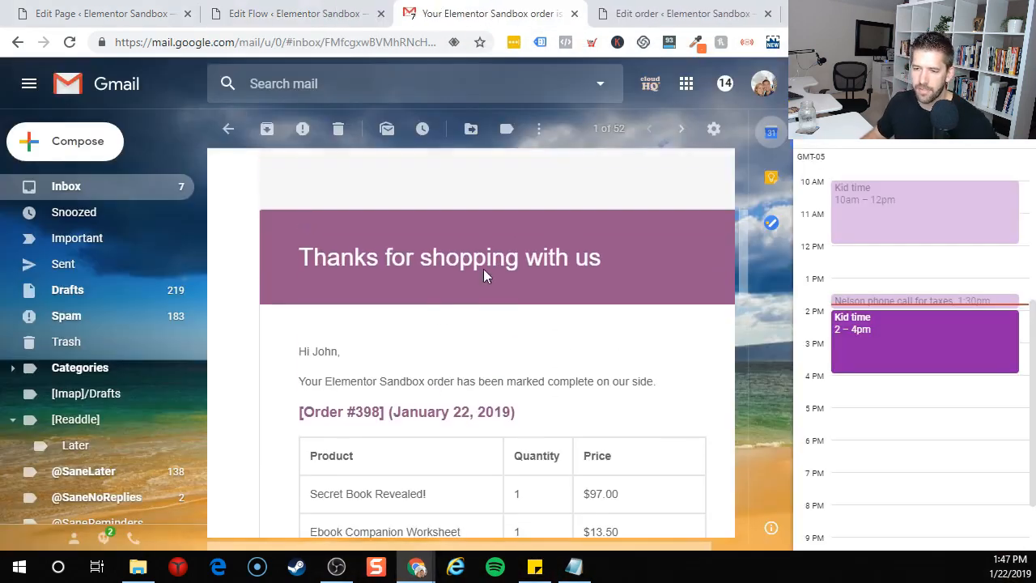
{"action": "scroll", "coordinate": [485, 275], "scroll_direction": "down", "scroll_amount": 3}
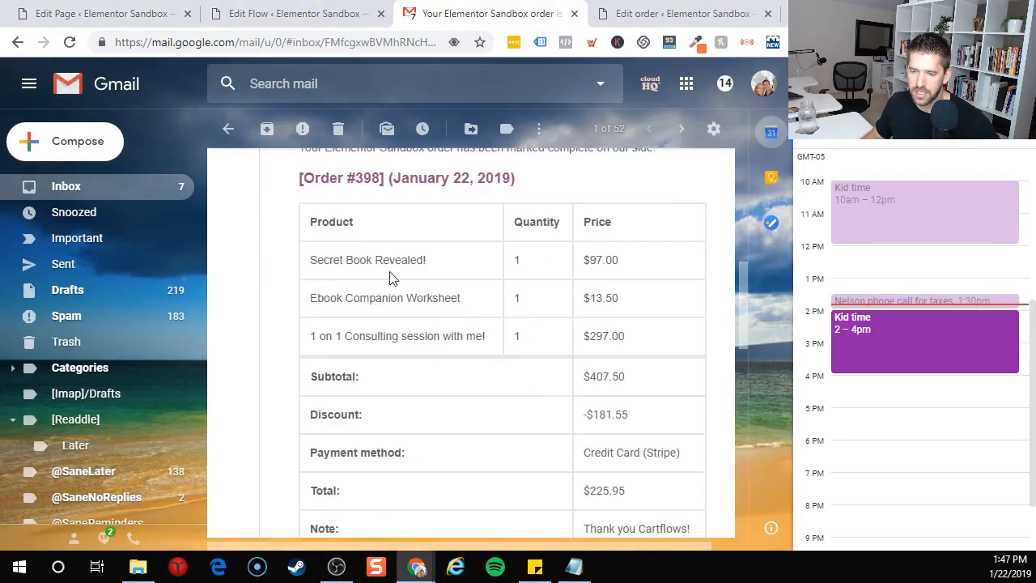
{"action": "scroll", "coordinate": [473, 380], "scroll_direction": "down", "scroll_amount": 2}
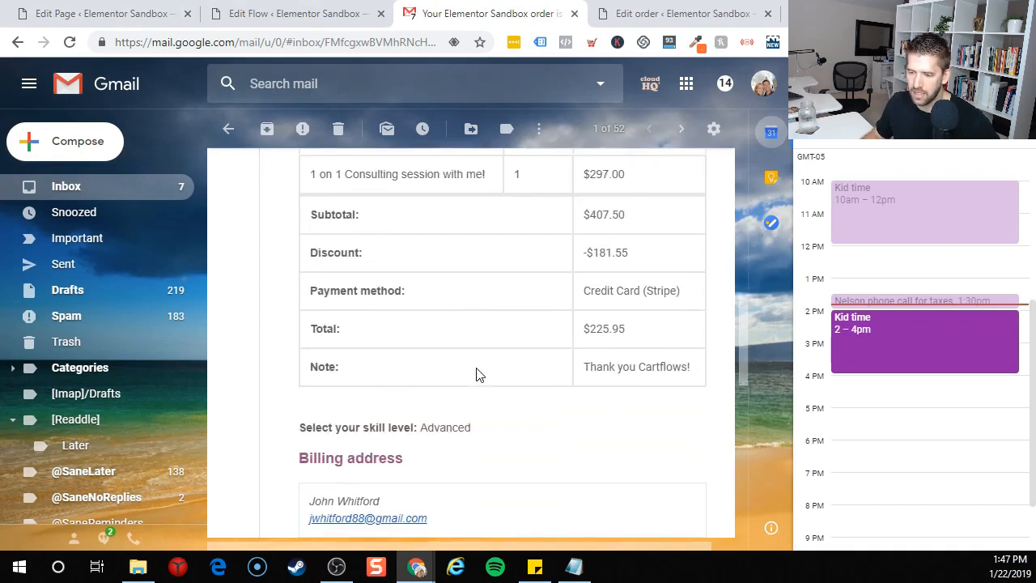
{"action": "scroll", "coordinate": [559, 385], "scroll_direction": "down", "scroll_amount": 1}
{"action": "scroll", "coordinate": [551, 393], "scroll_direction": "up", "scroll_amount": 5}
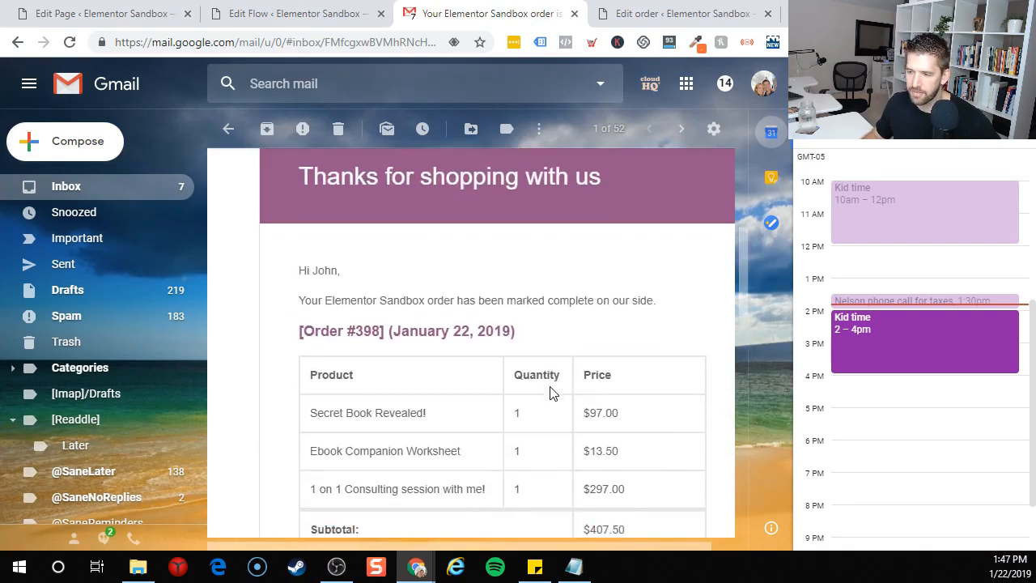
{"action": "mouse_move", "coordinate": [487, 4]}
{"action": "left_mouse_down"}
{"action": "mouse_move", "coordinate": [492, 30]}
{"action": "mouse_move", "coordinate": [495, 0]}
{"action": "left_mouse_up"}
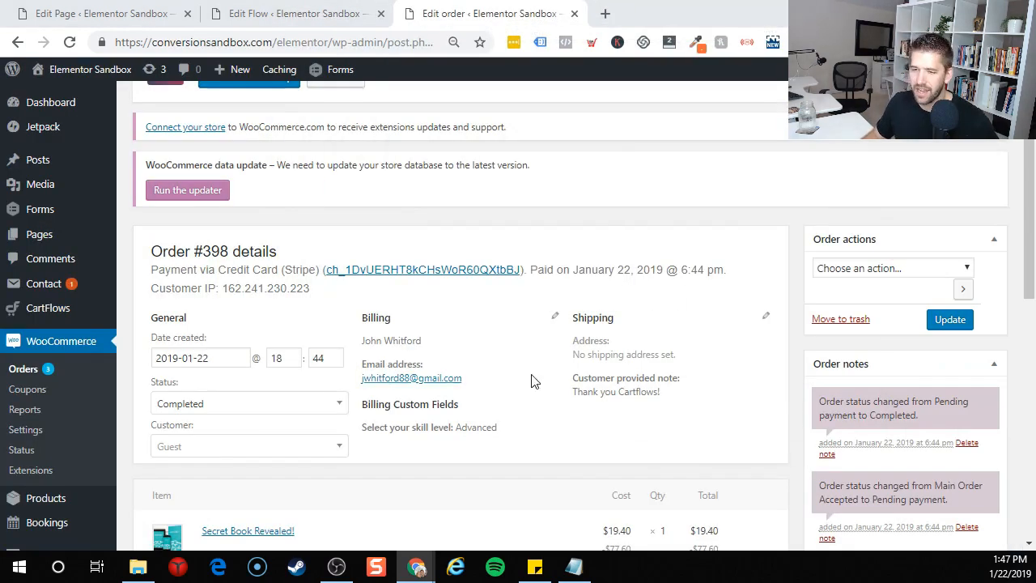
{"action": "scroll", "coordinate": [544, 385], "scroll_direction": "up", "scroll_amount": 2}
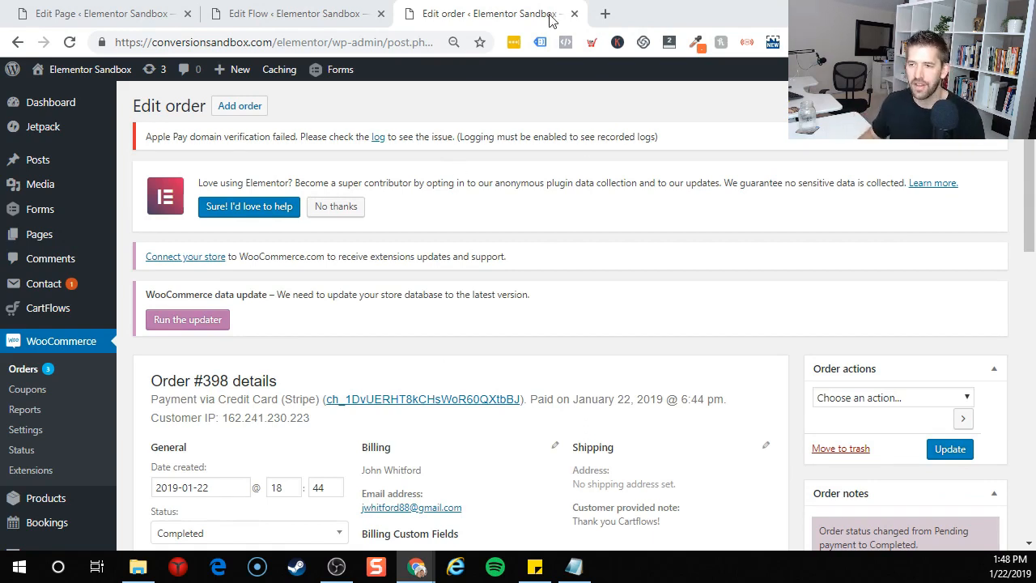
Open cartflows.com in a new tab and browse the home page as far as the "The Powerful Features Don't Stop There" section
{"action": "left_click", "coordinate": [605, 15]}
{"action": "type", "text": "cartfl"}
{"action": "key", "text": "BackSpace"}
{"action": "type", "text": "f"}
{"action": "key", "text": "Return"}
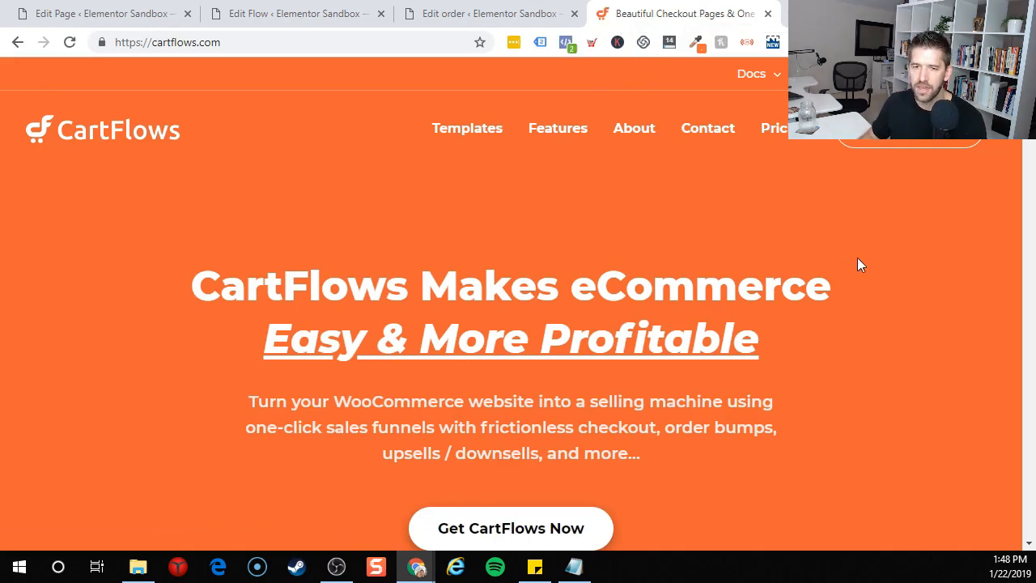
{"action": "scroll", "coordinate": [839, 255], "scroll_direction": "down", "scroll_amount": 9}
{"action": "scroll", "coordinate": [839, 259], "scroll_direction": "down", "scroll_amount": 20}
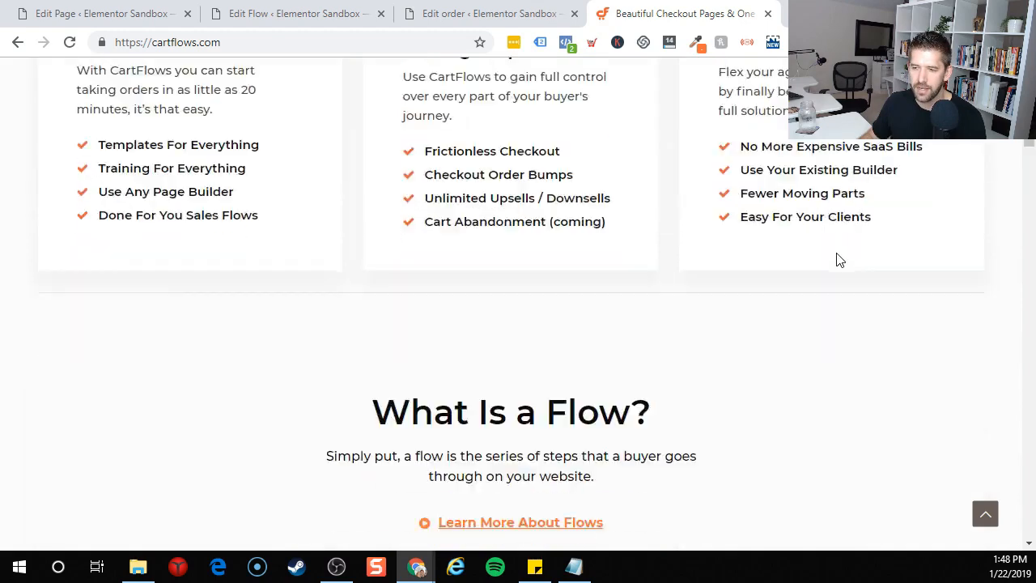
{"action": "scroll", "coordinate": [830, 251], "scroll_direction": "down", "scroll_amount": 17}
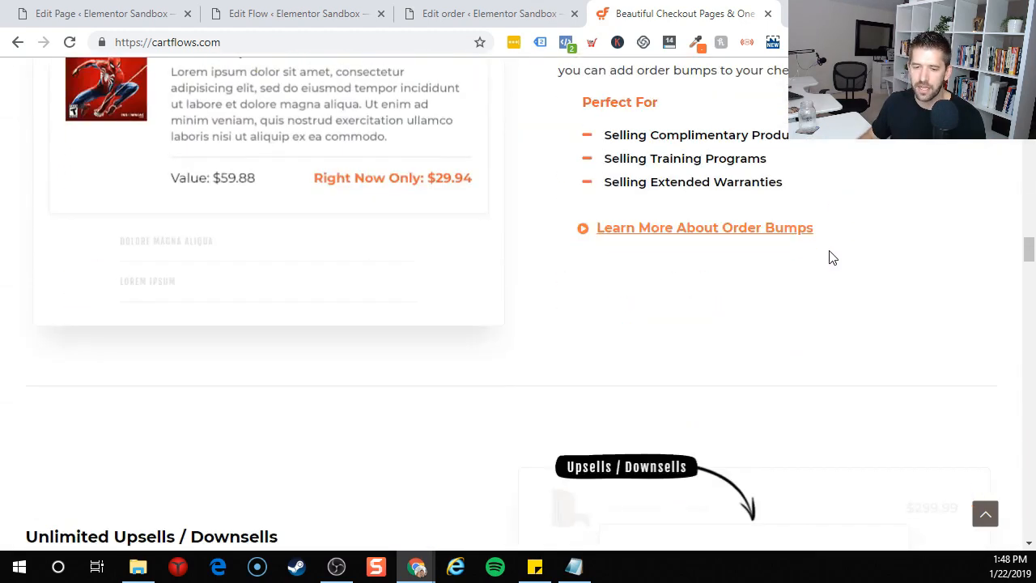
{"action": "scroll", "coordinate": [821, 234], "scroll_direction": "down", "scroll_amount": 7}
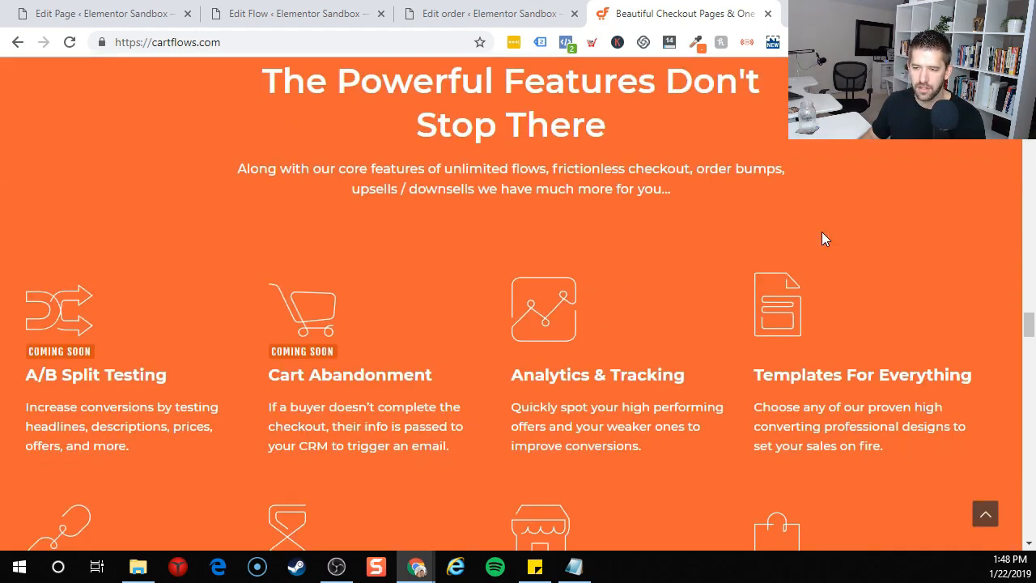
{"action": "scroll", "coordinate": [815, 234], "scroll_direction": "up", "scroll_amount": 4}
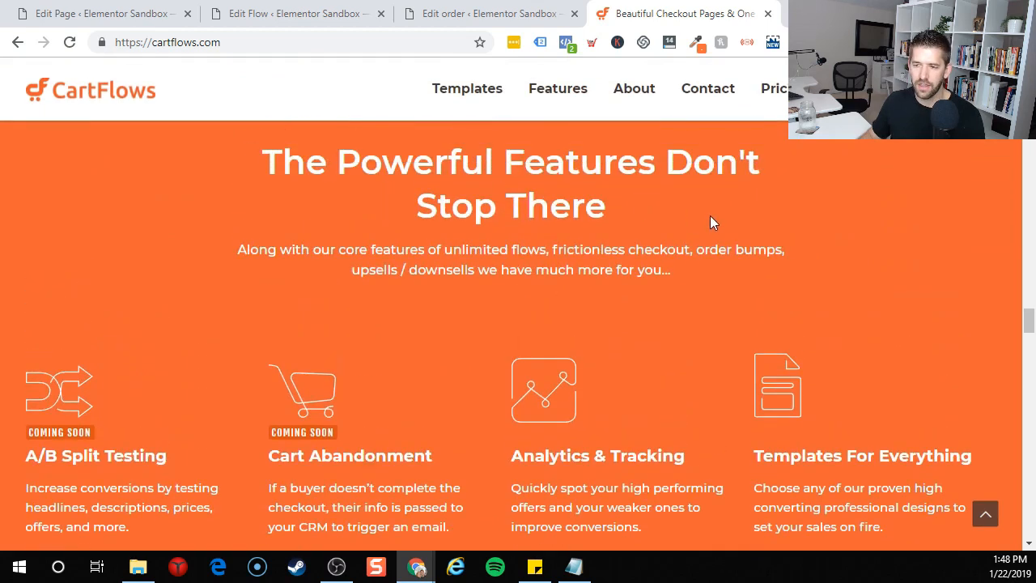
{"action": "scroll", "coordinate": [710, 217], "scroll_direction": "down", "scroll_amount": 1}
{"action": "scroll", "coordinate": [825, 226], "scroll_direction": "down", "scroll_amount": 1}
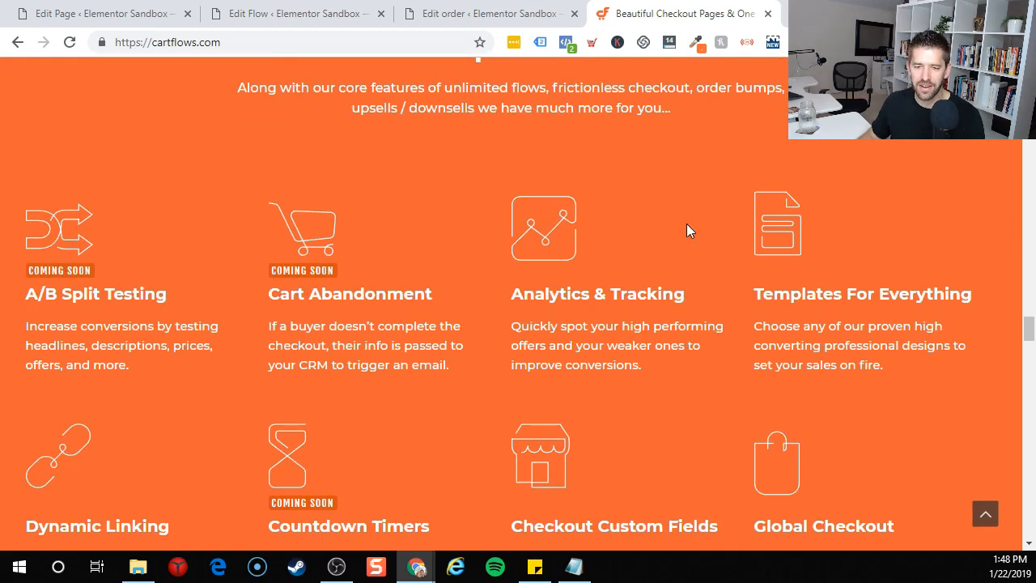
Highlight the A/B Split Testing heading and the Cart Abandonment heading in the features section, clearing each selection
{"action": "left_click_drag", "start_coordinate": [28, 293], "coordinate": [106, 304]}
{"action": "left_click", "coordinate": [128, 301]}
{"action": "left_click_drag", "start_coordinate": [167, 299], "coordinate": [31, 285]}
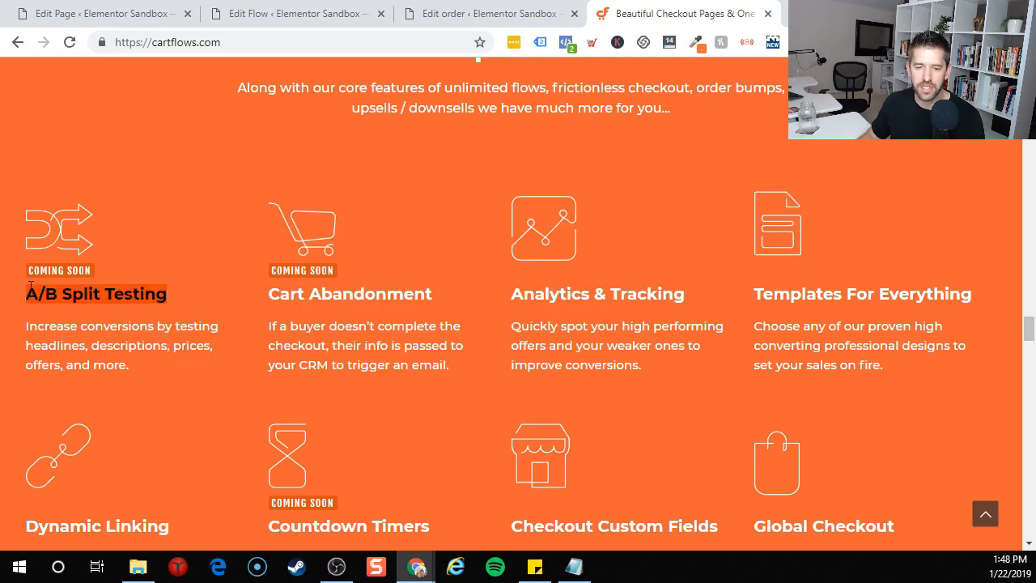
{"action": "left_click", "coordinate": [44, 289]}
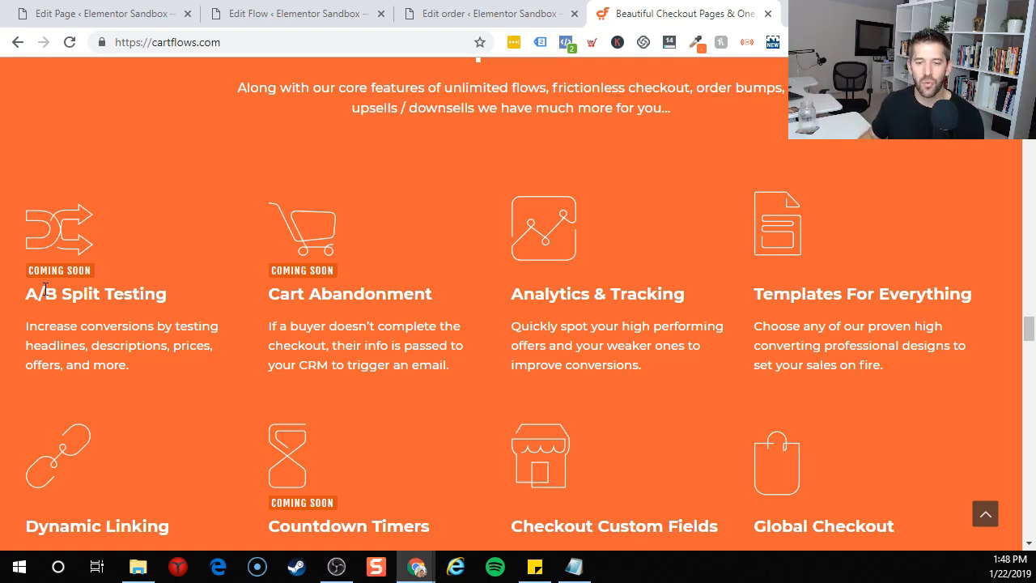
{"action": "left_click_drag", "start_coordinate": [42, 300], "coordinate": [201, 299]}
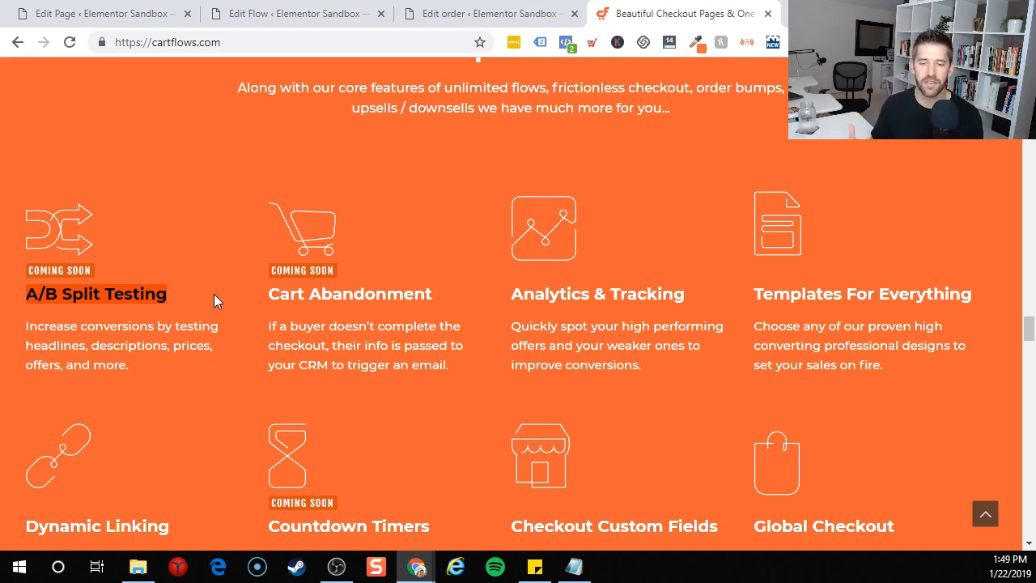
{"action": "left_click", "coordinate": [214, 294]}
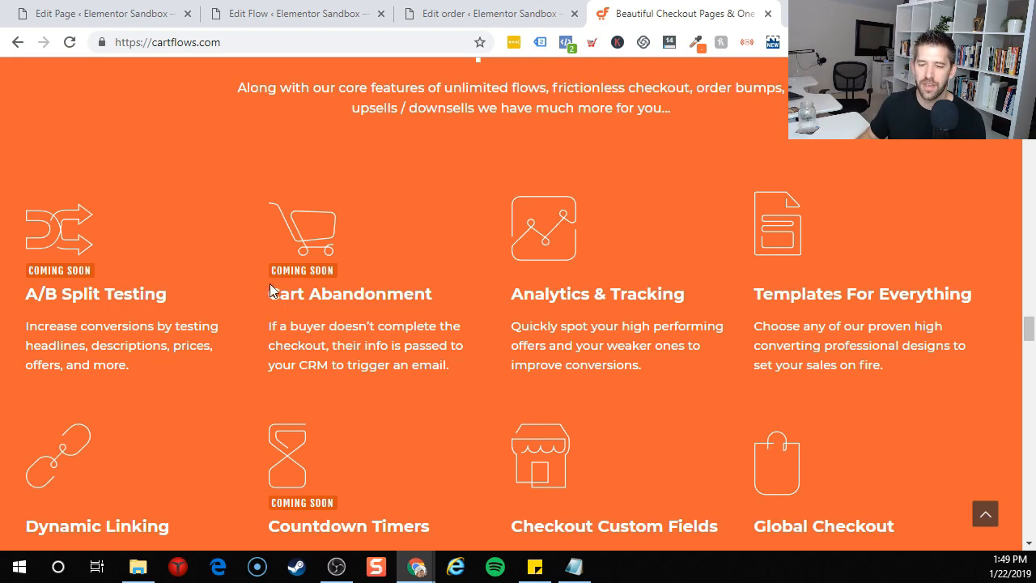
{"action": "left_click_drag", "start_coordinate": [269, 293], "coordinate": [468, 297]}
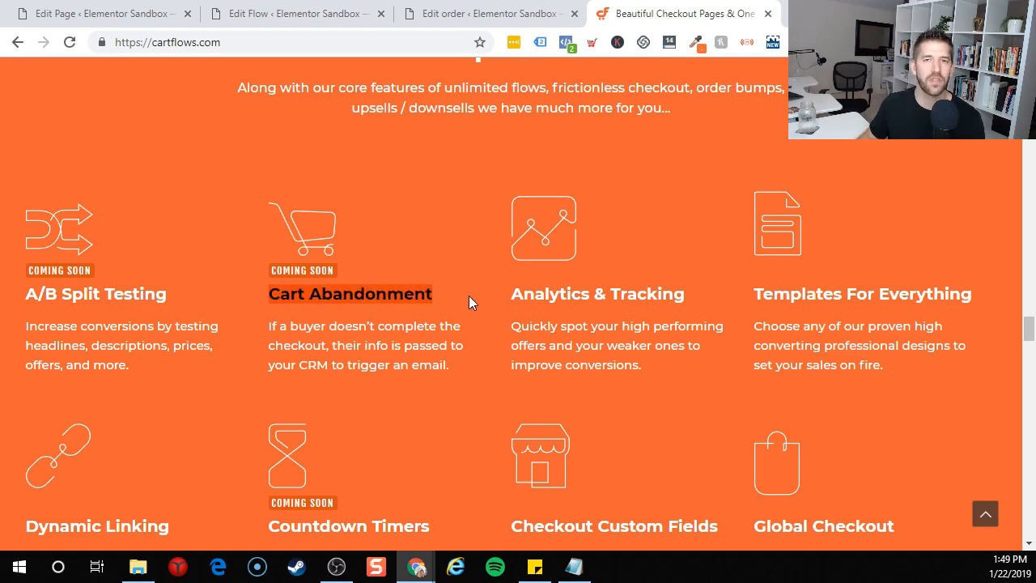
{"action": "left_click", "coordinate": [357, 257]}
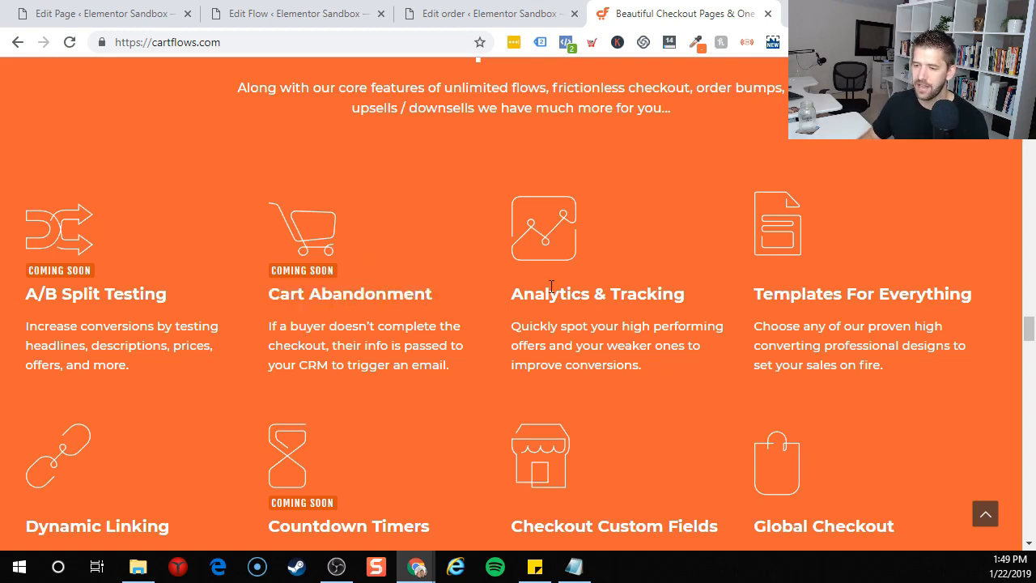
Examine the remaining features, including Dynamic Linking, Countdown Timers, Checkout Custom Fields and Global Checkout, and return to the first feature row
{"action": "scroll", "coordinate": [822, 299], "scroll_direction": "down", "scroll_amount": 1}
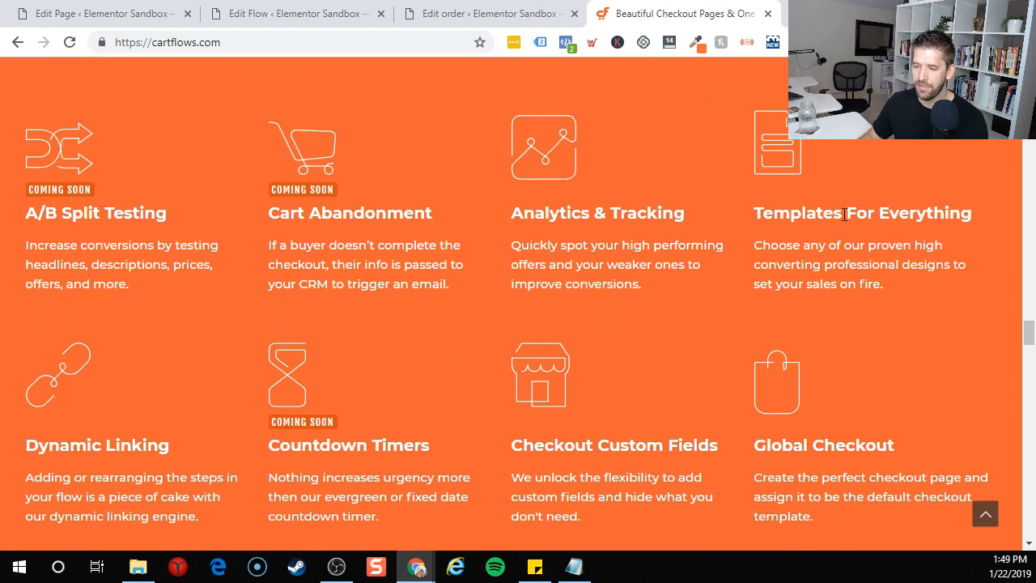
{"action": "scroll", "coordinate": [813, 235], "scroll_direction": "down", "scroll_amount": 1}
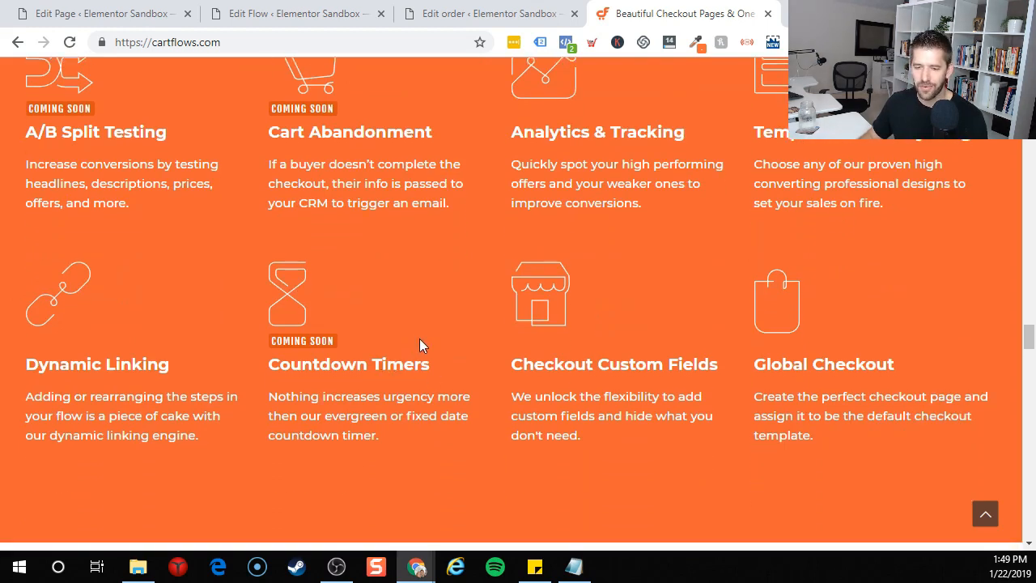
{"action": "scroll", "coordinate": [419, 338], "scroll_direction": "down", "scroll_amount": 4}
{"action": "scroll", "coordinate": [419, 338], "scroll_direction": "up", "scroll_amount": 7}
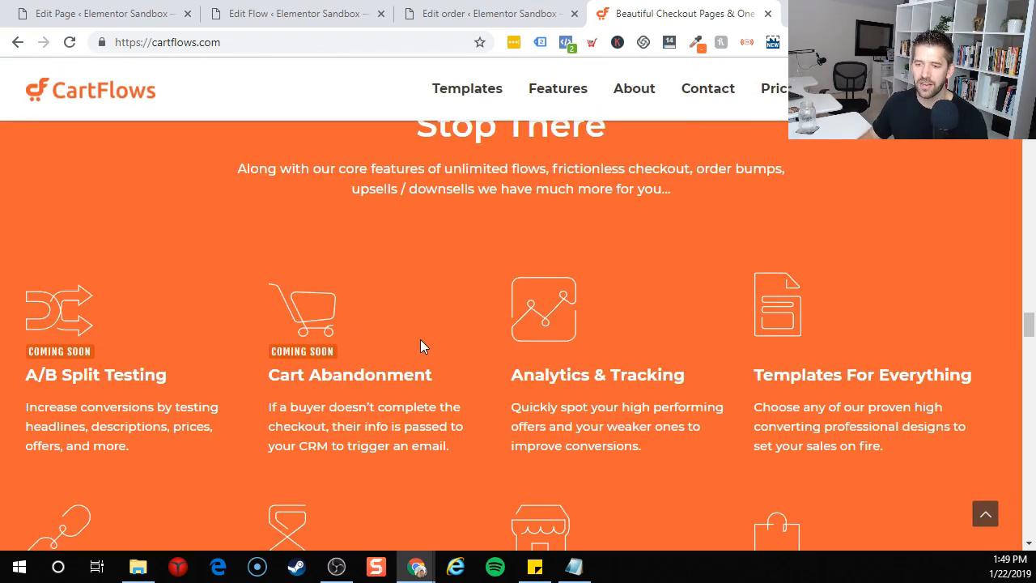